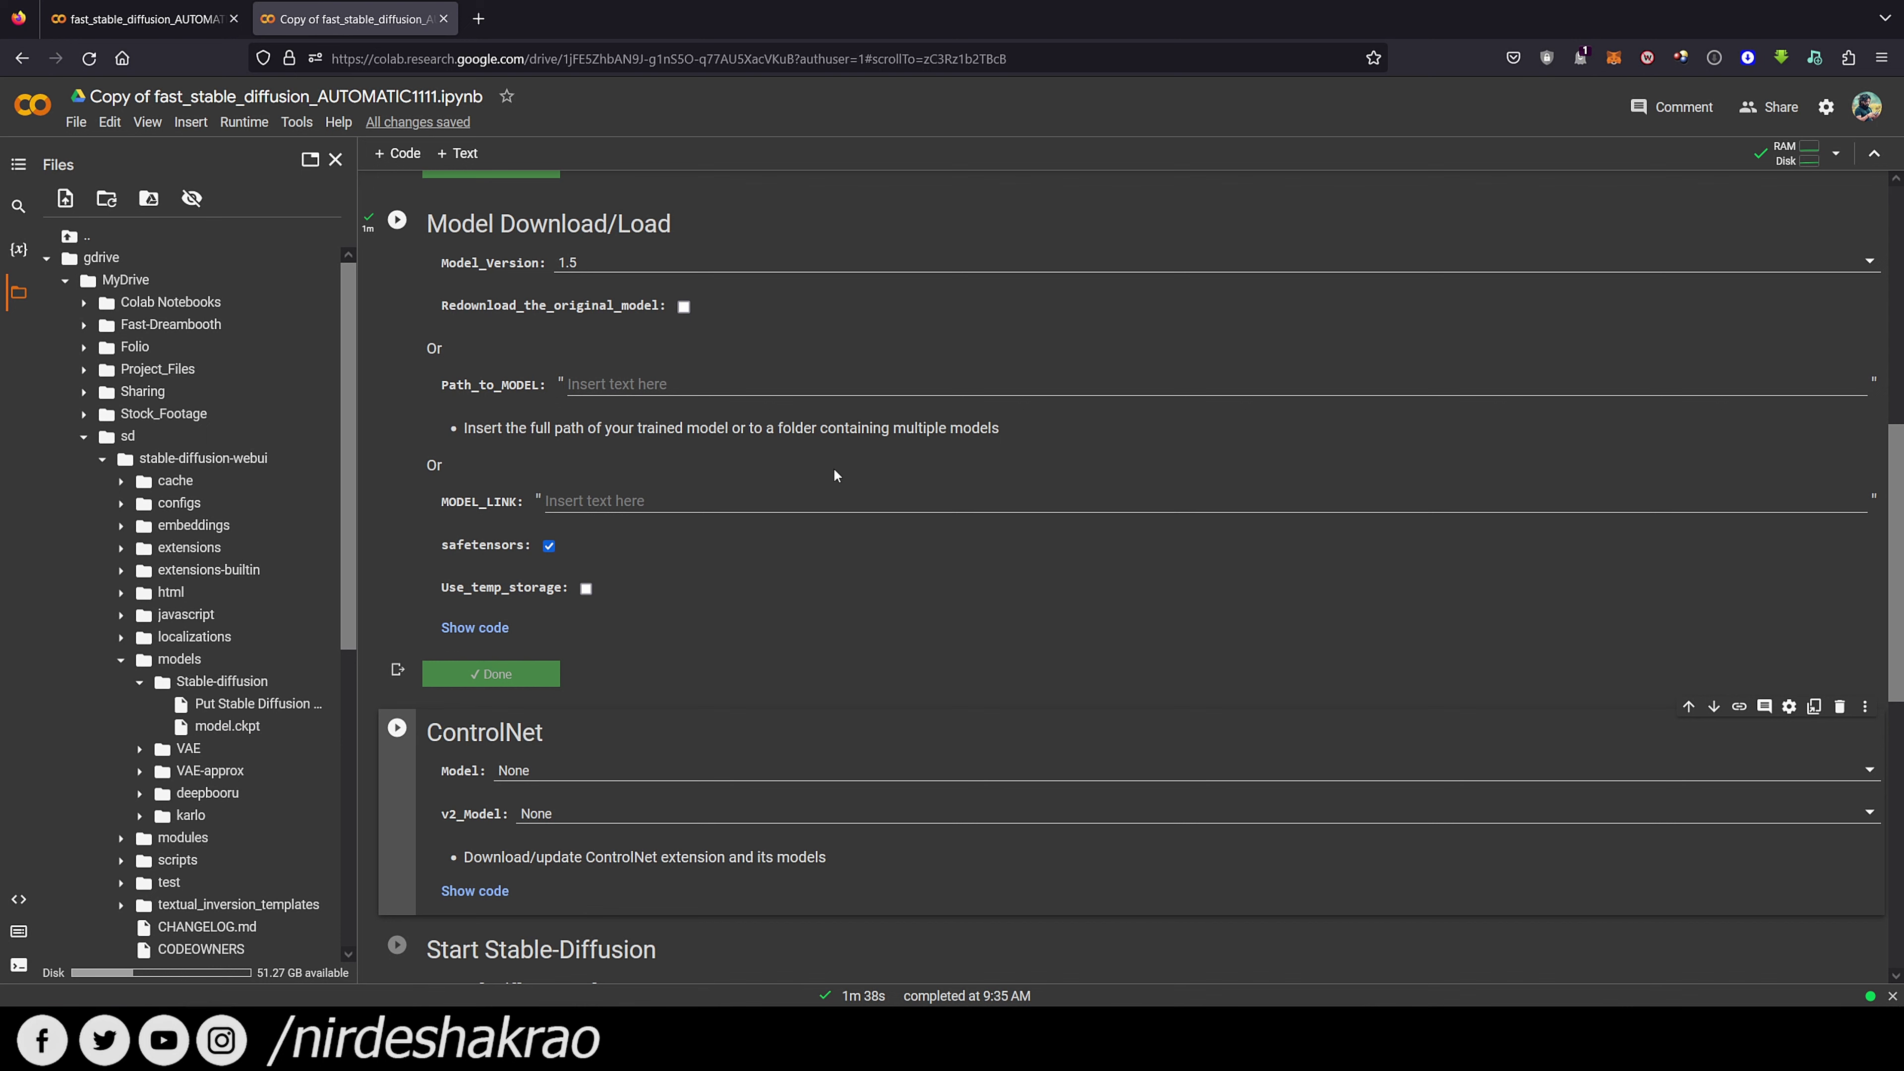
# Review the available choices for Model and v2_Model in the ControlNet cell, leaving both set to None
pyautogui.scroll(-3, 823, 468)
pyautogui.scroll(1, 431, 587)
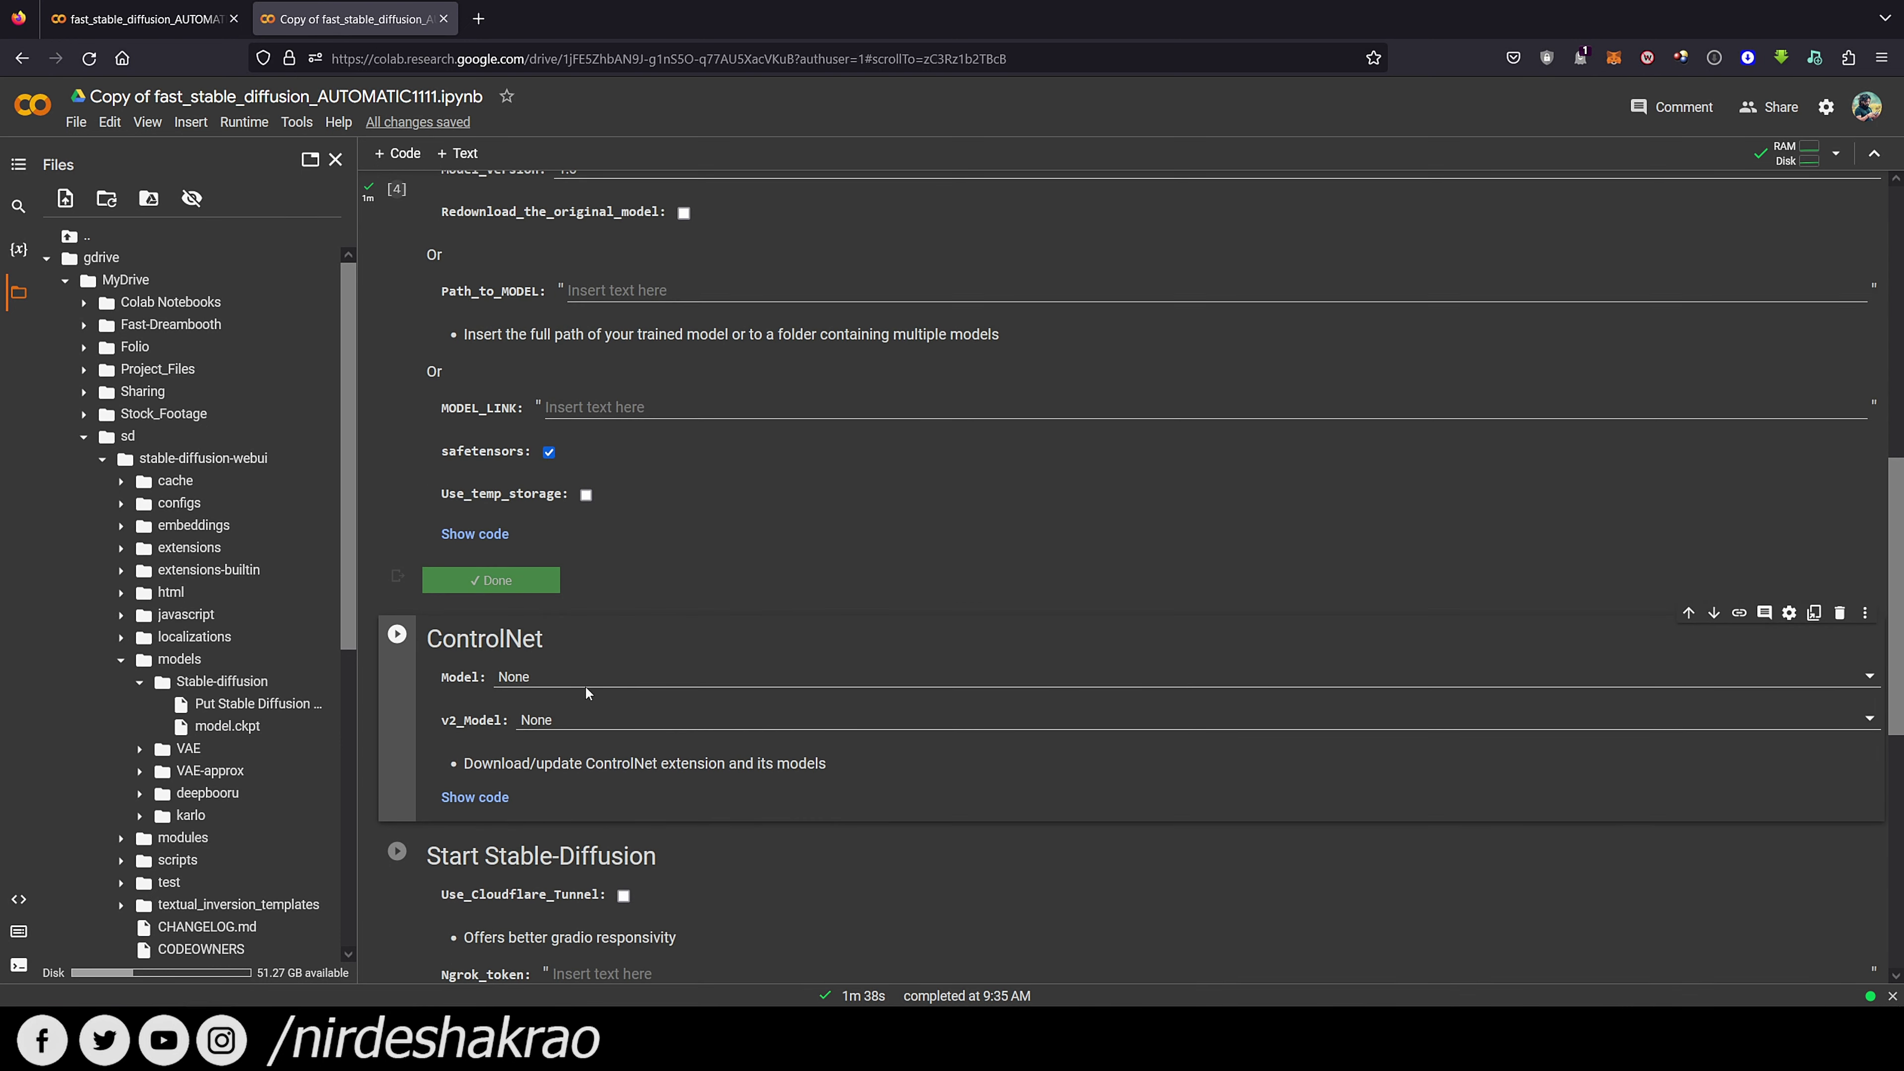
pyautogui.click(761, 684)
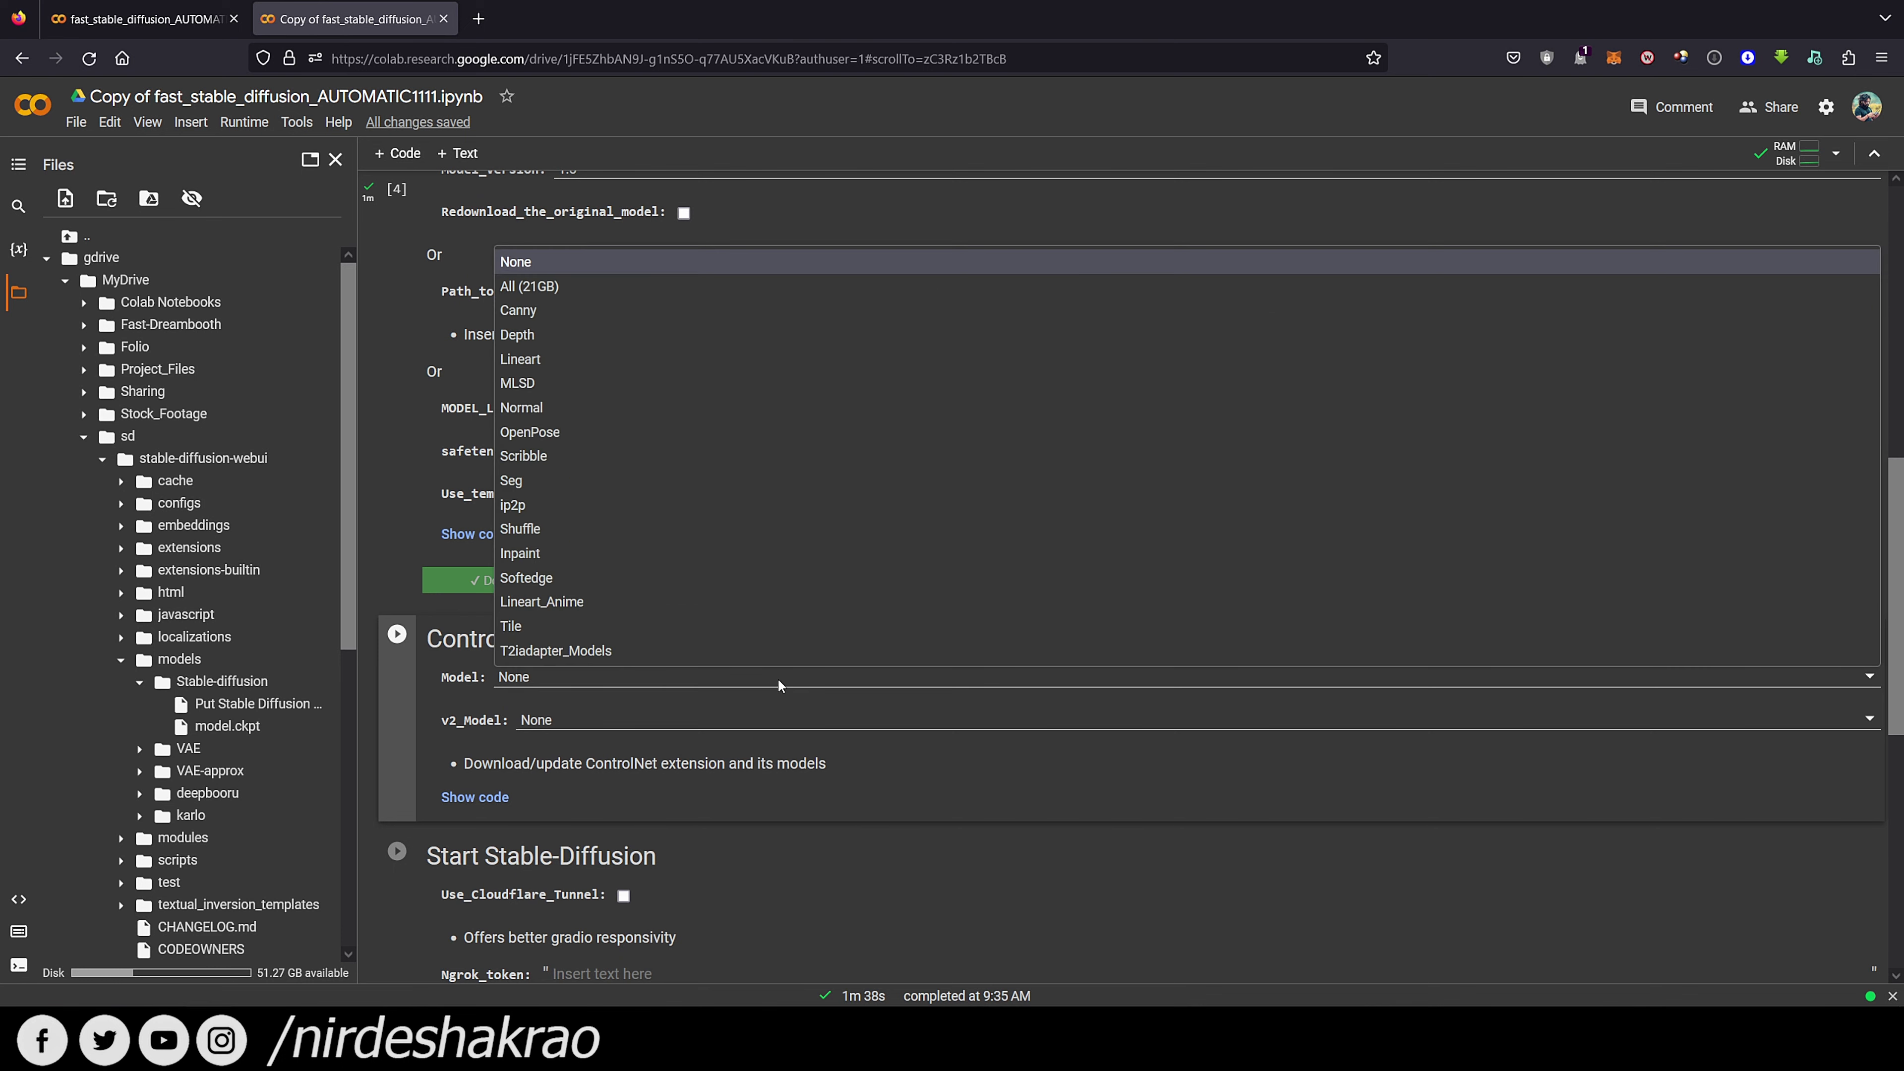
pyautogui.click(661, 726)
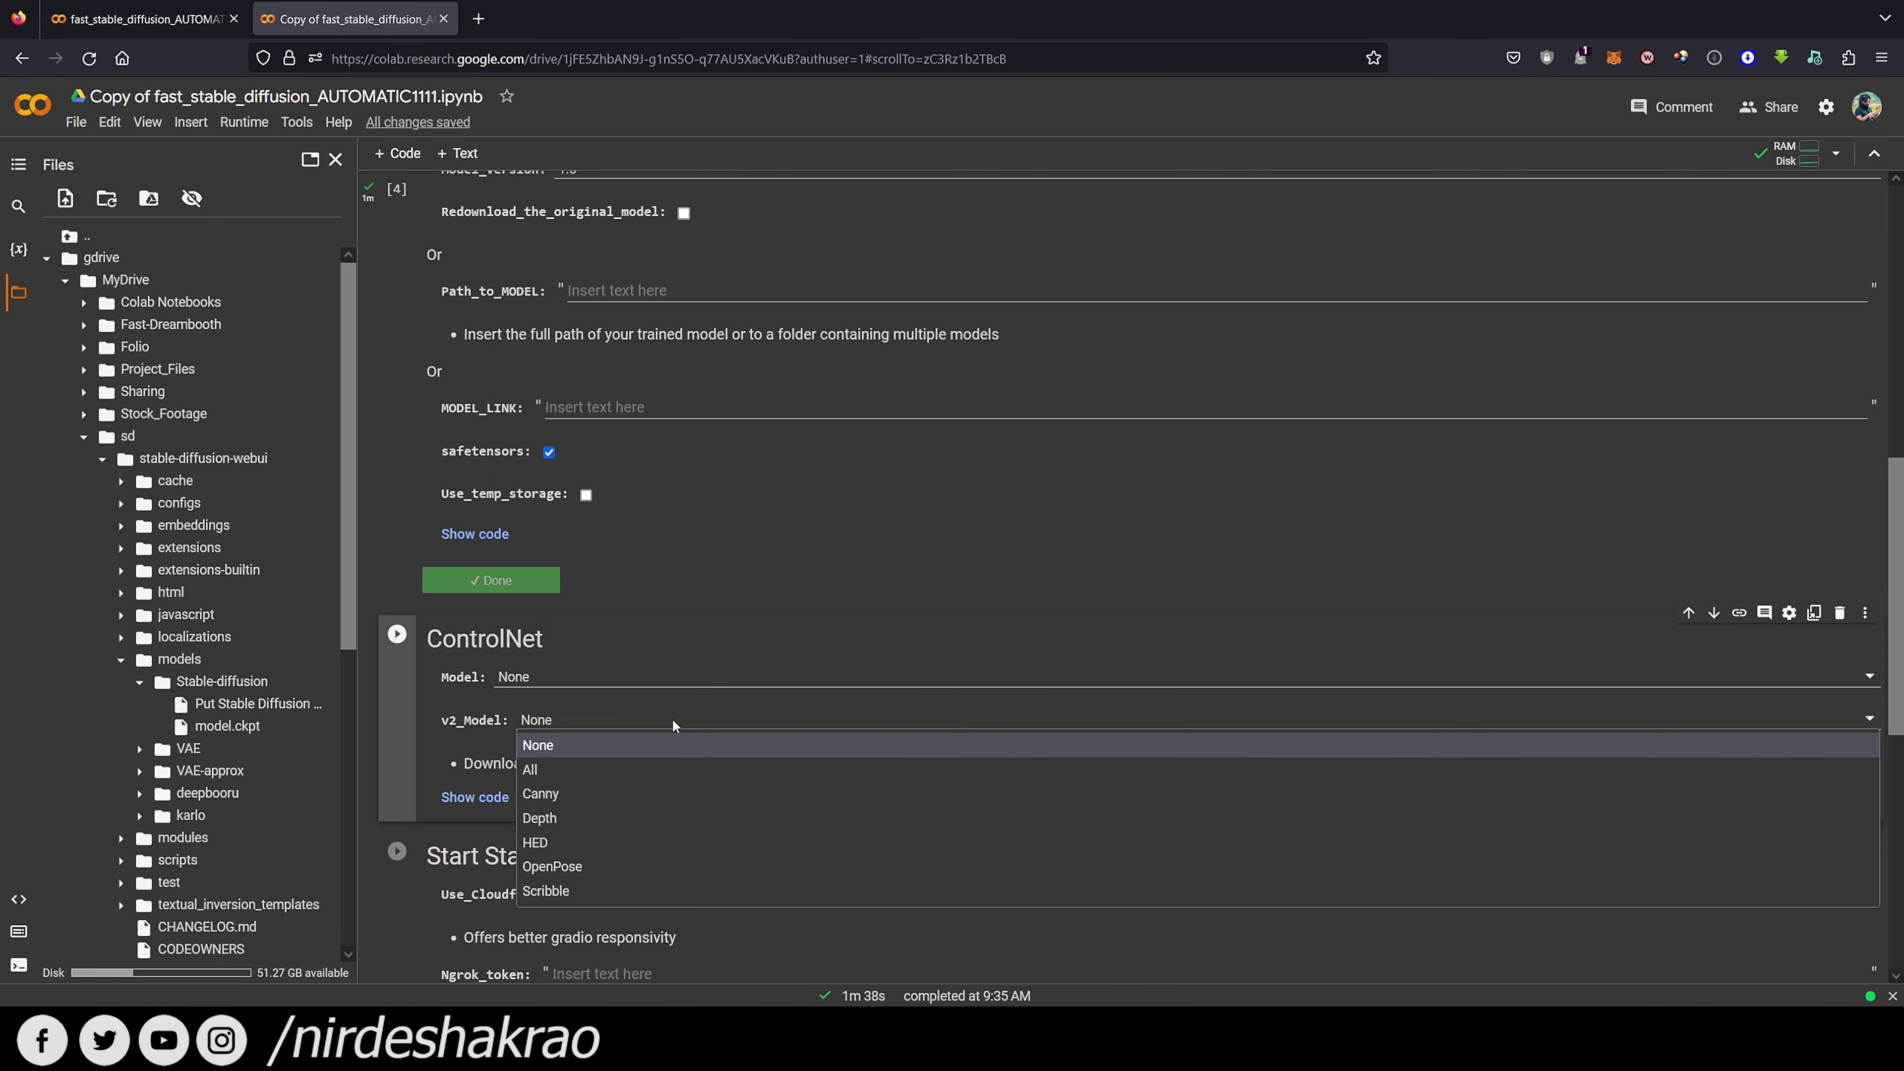
pyautogui.click(429, 691)
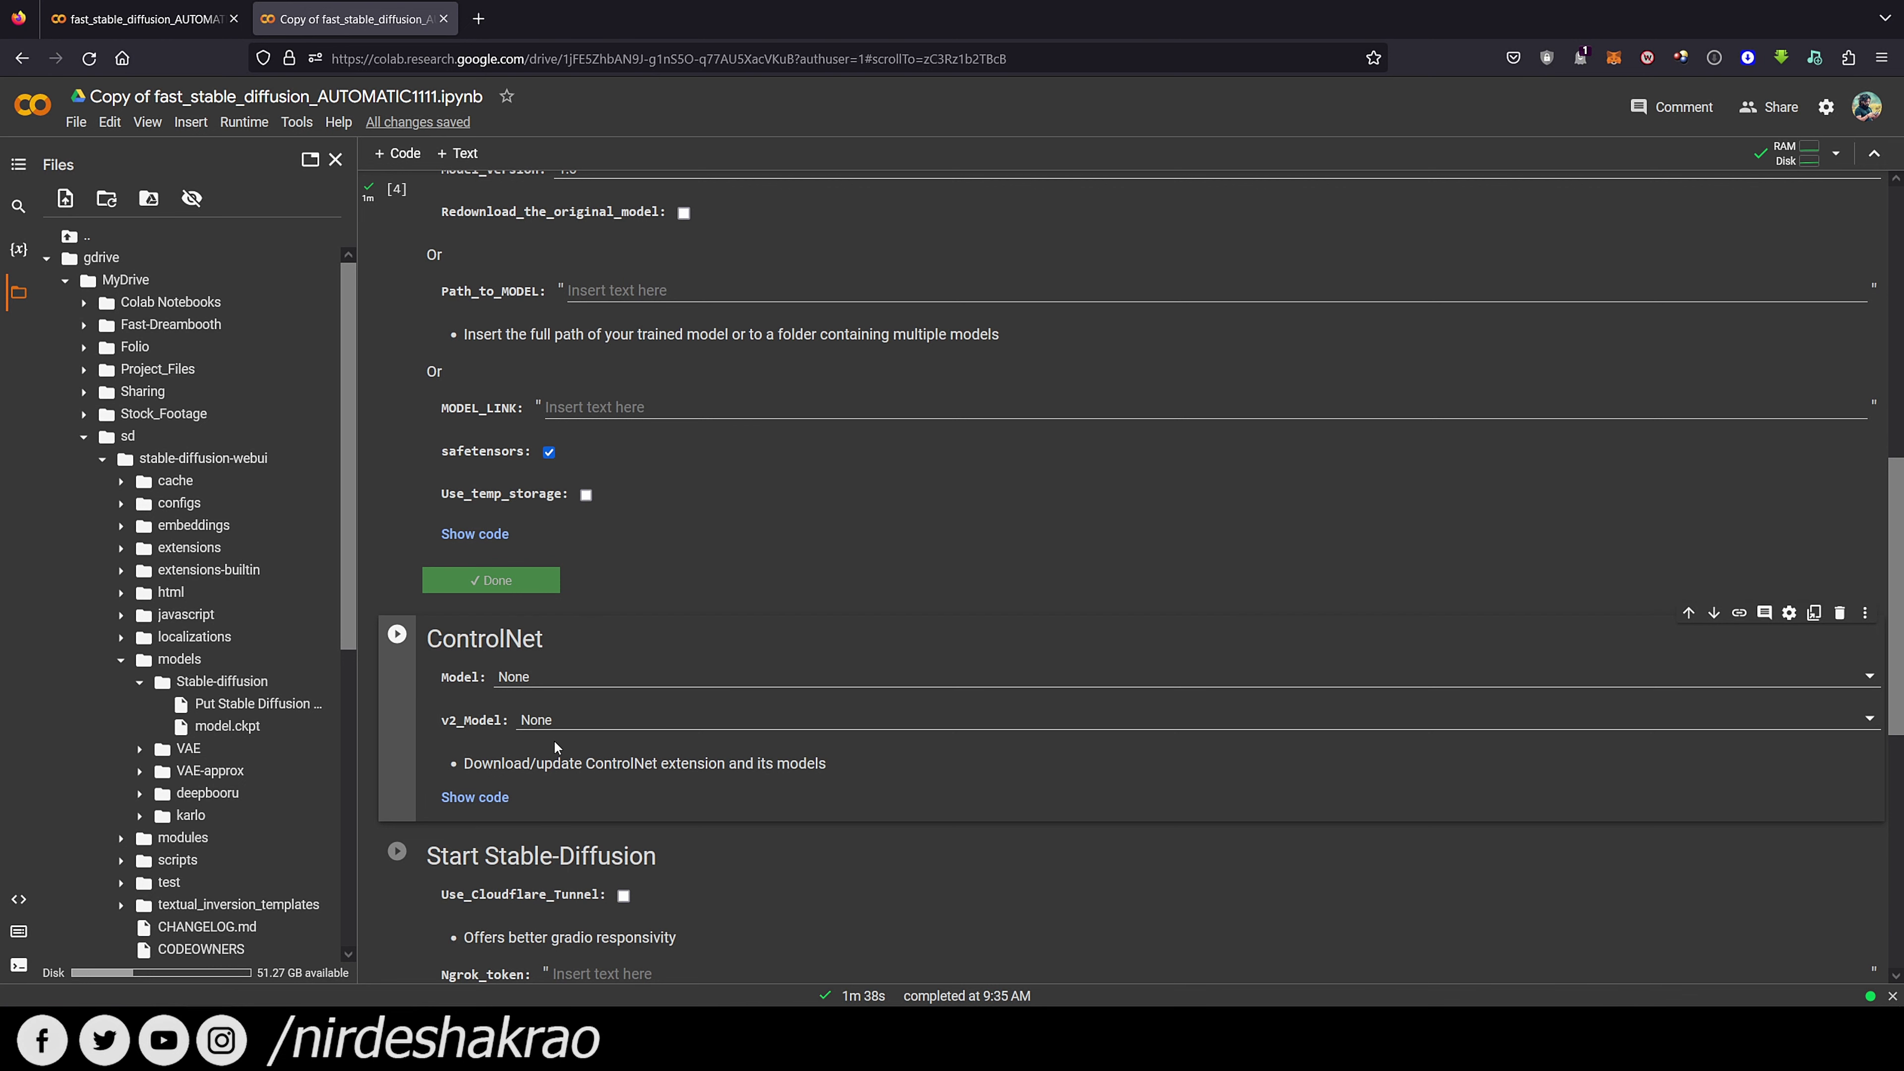
# Run the Start Stable-Diffusion cell and open the public gradio URL it outputs
pyautogui.scroll(-2, 553, 740)
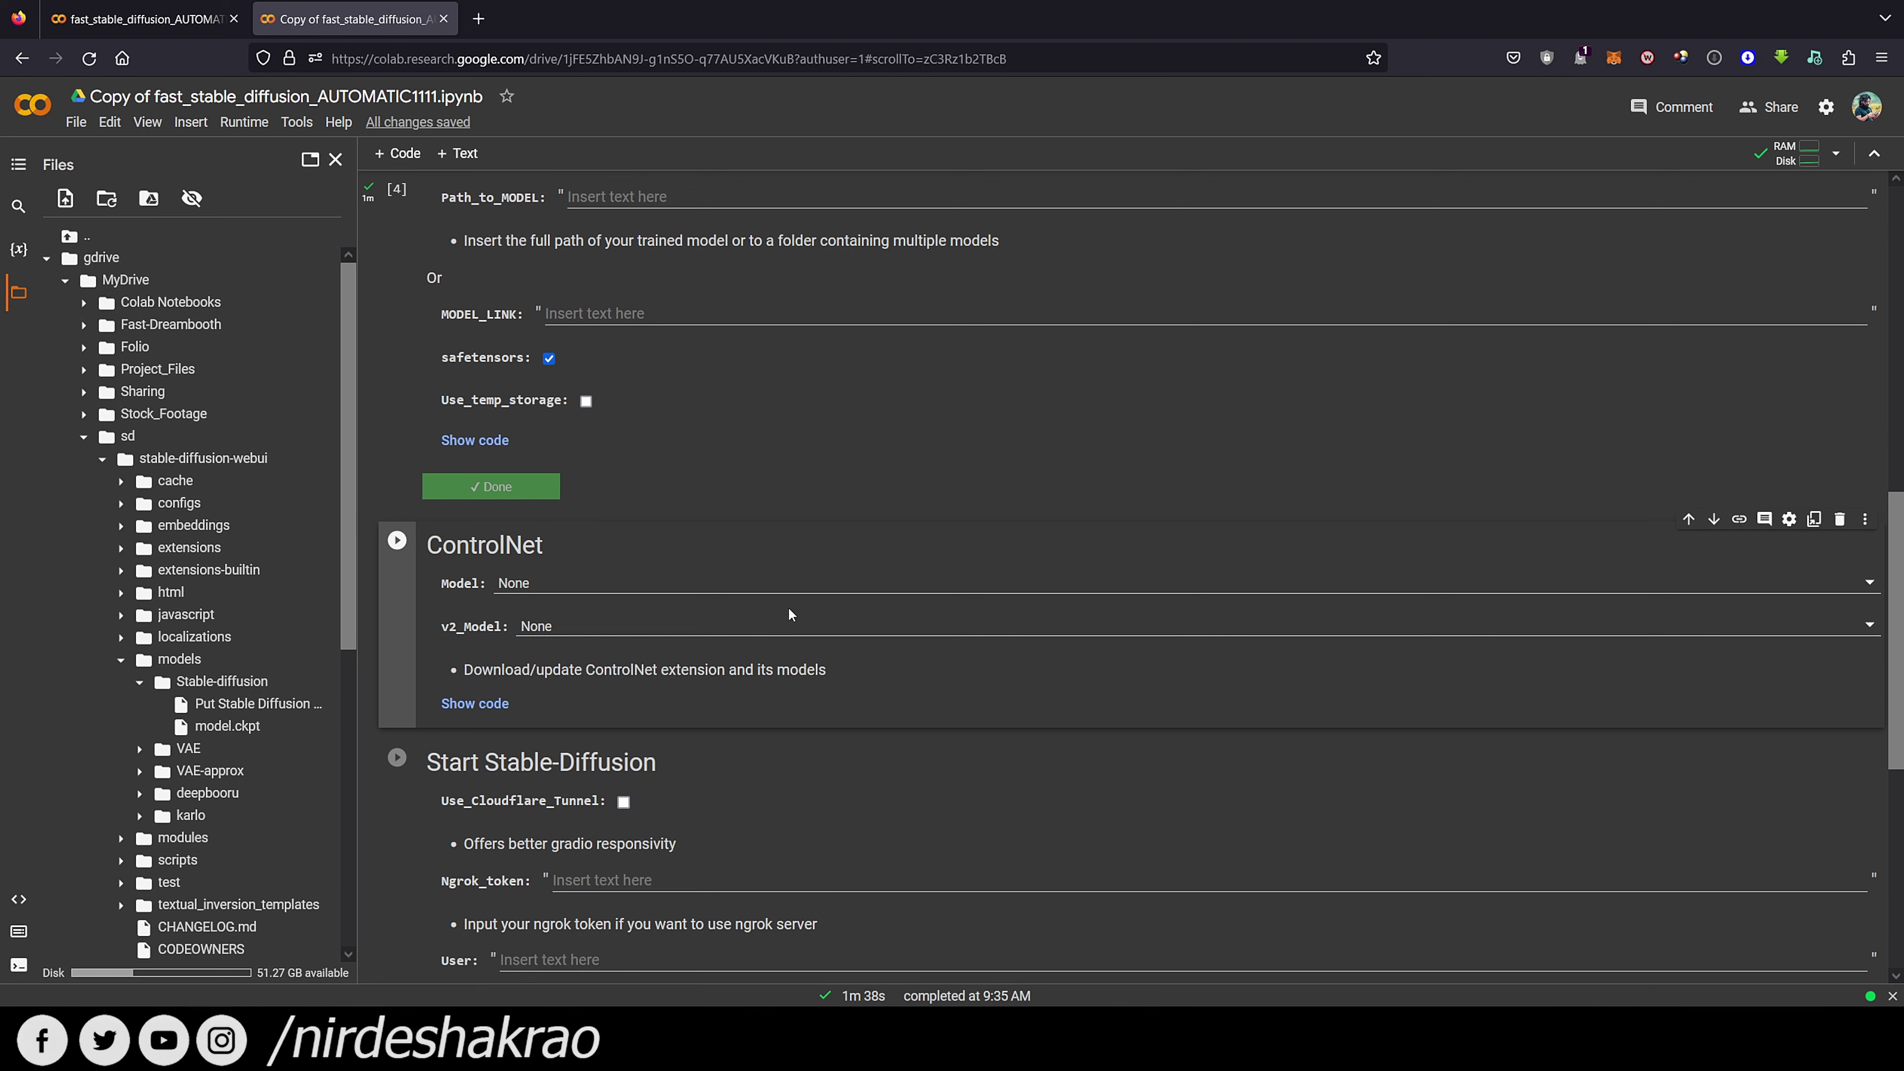
pyautogui.scroll(-2, 671, 630)
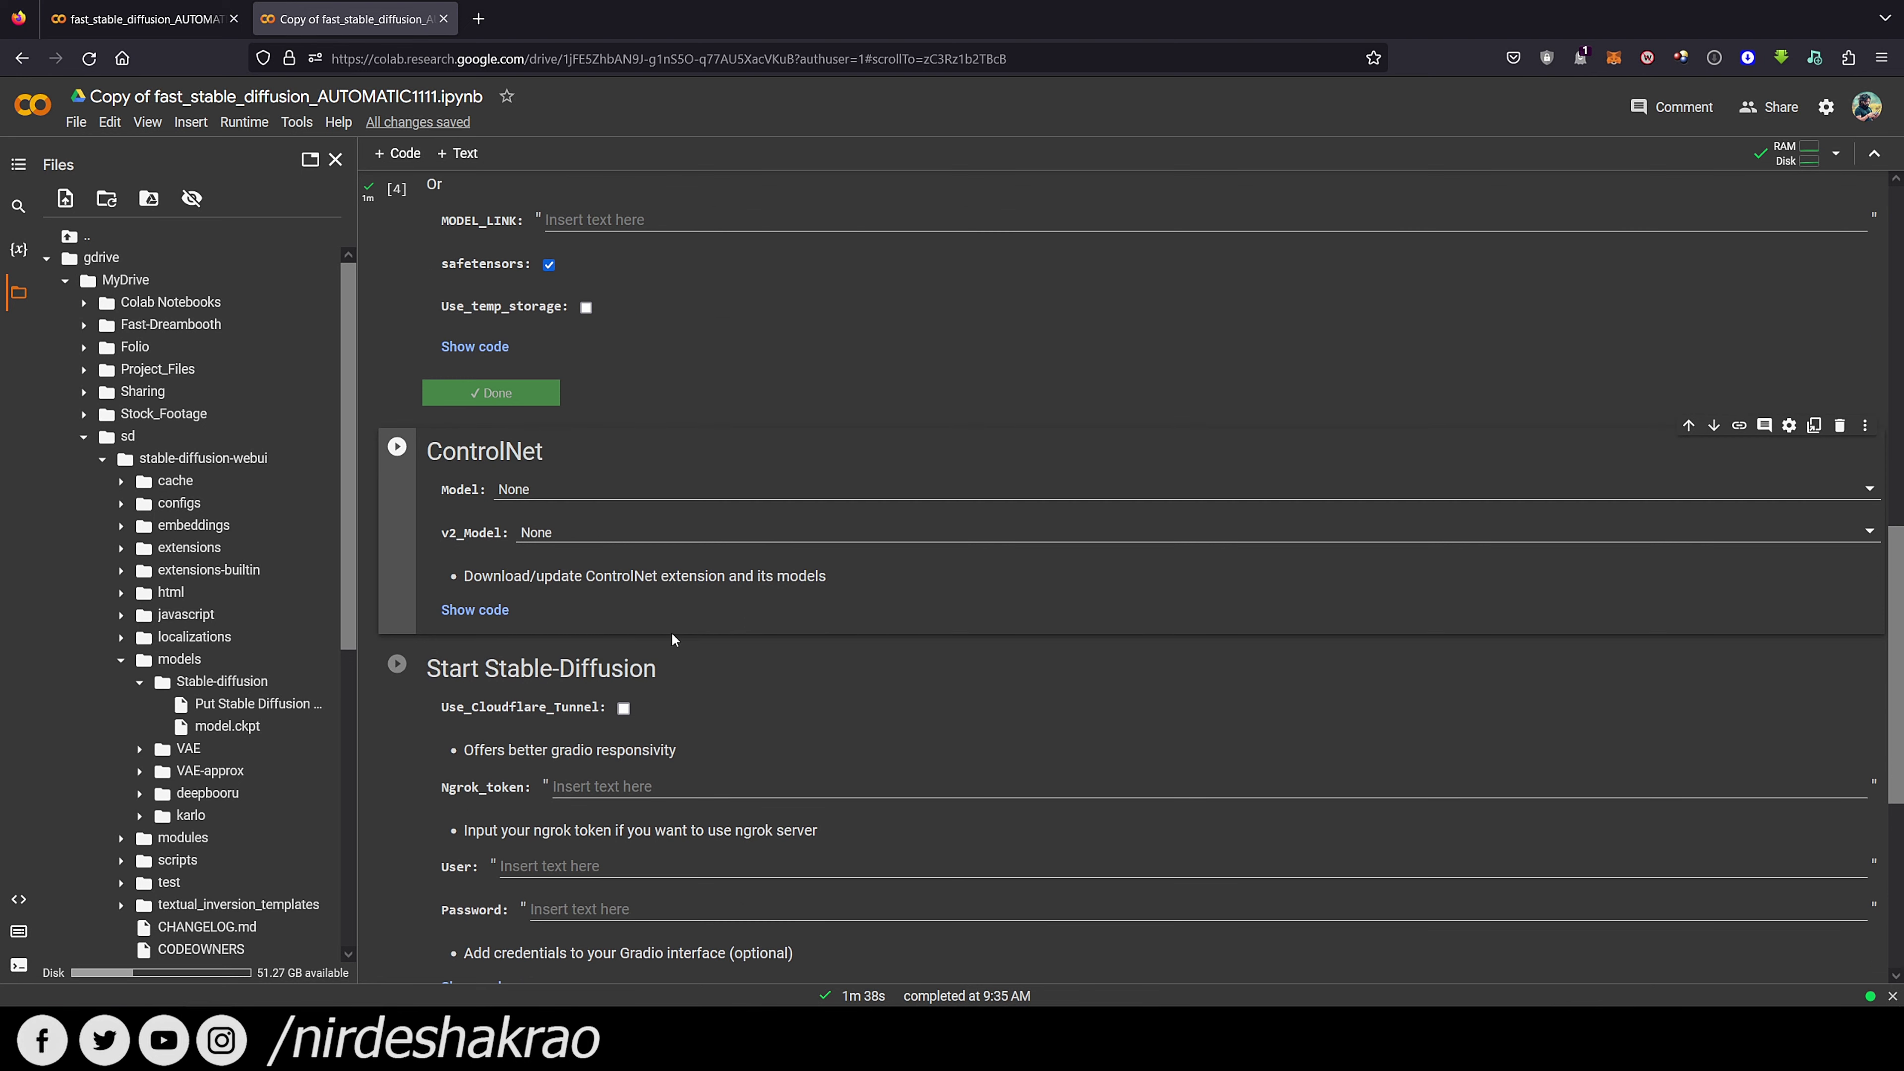
pyautogui.scroll(-2, 681, 674)
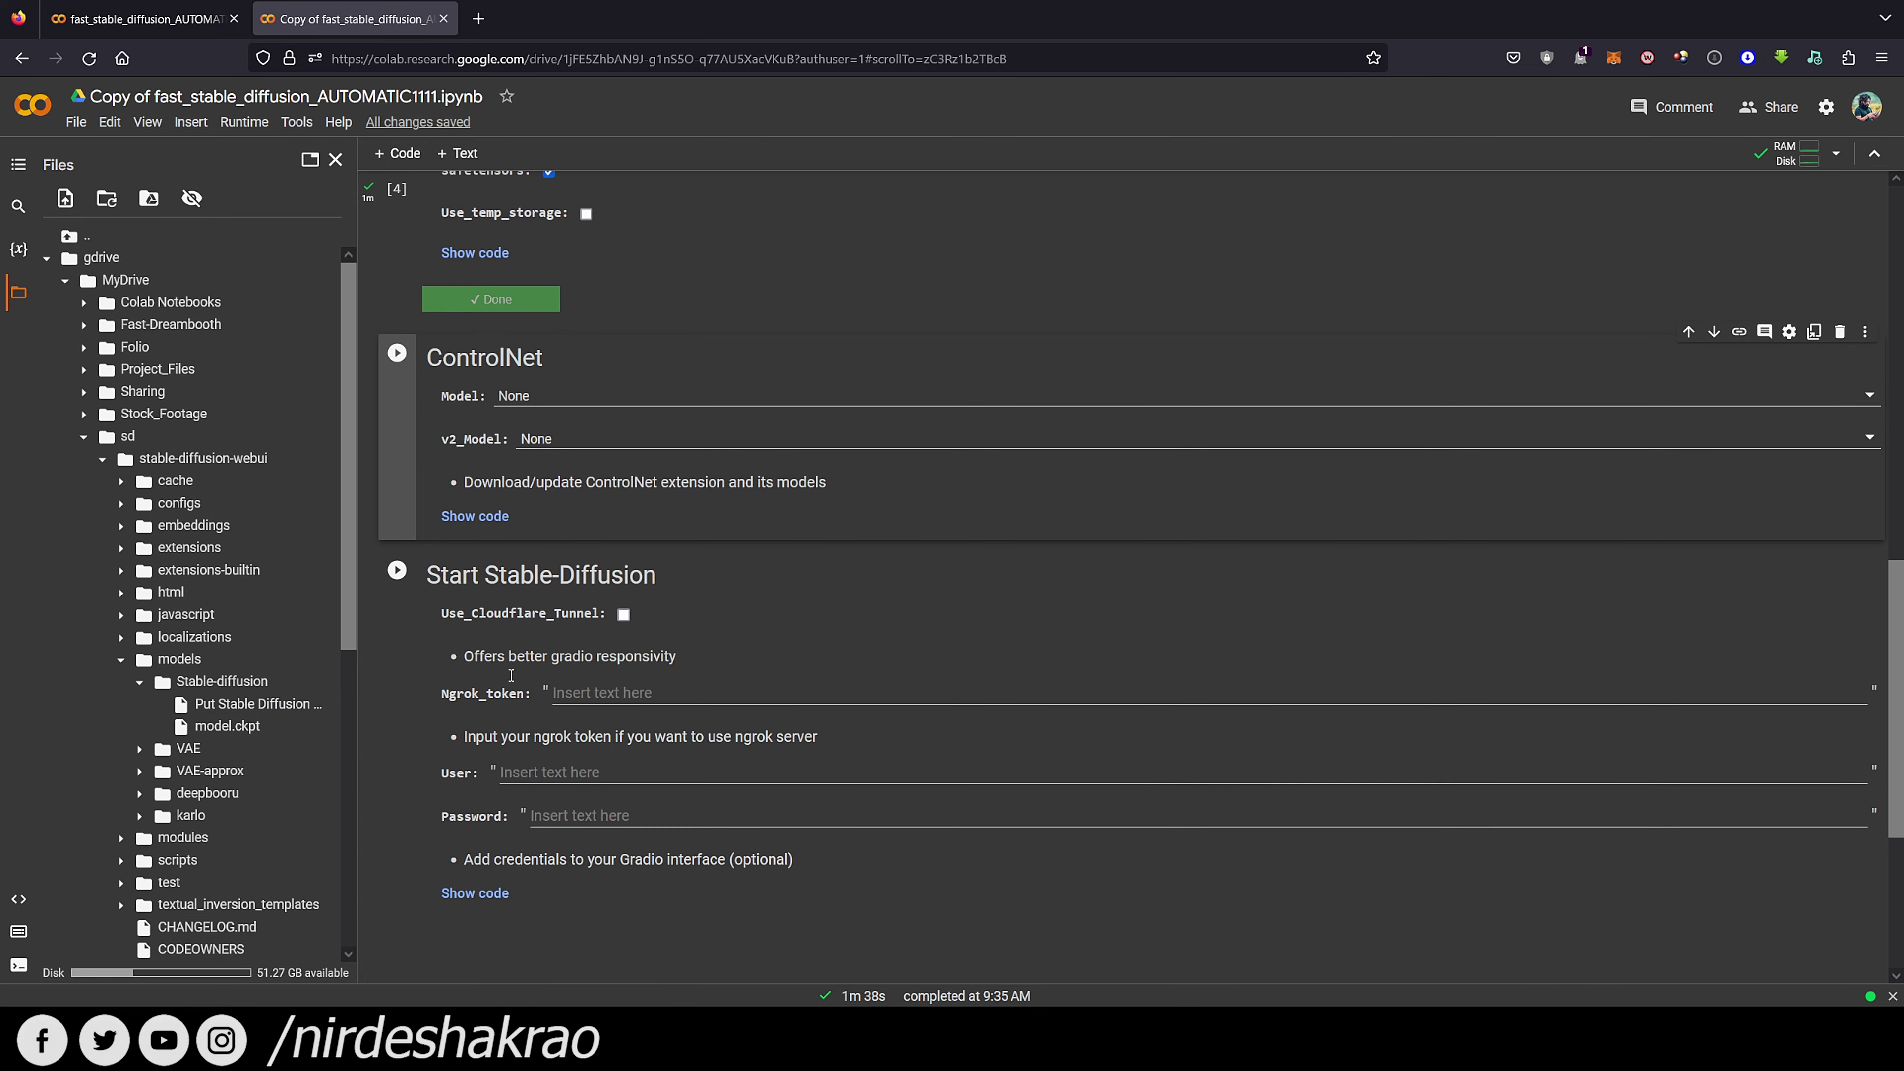
pyautogui.click(399, 570)
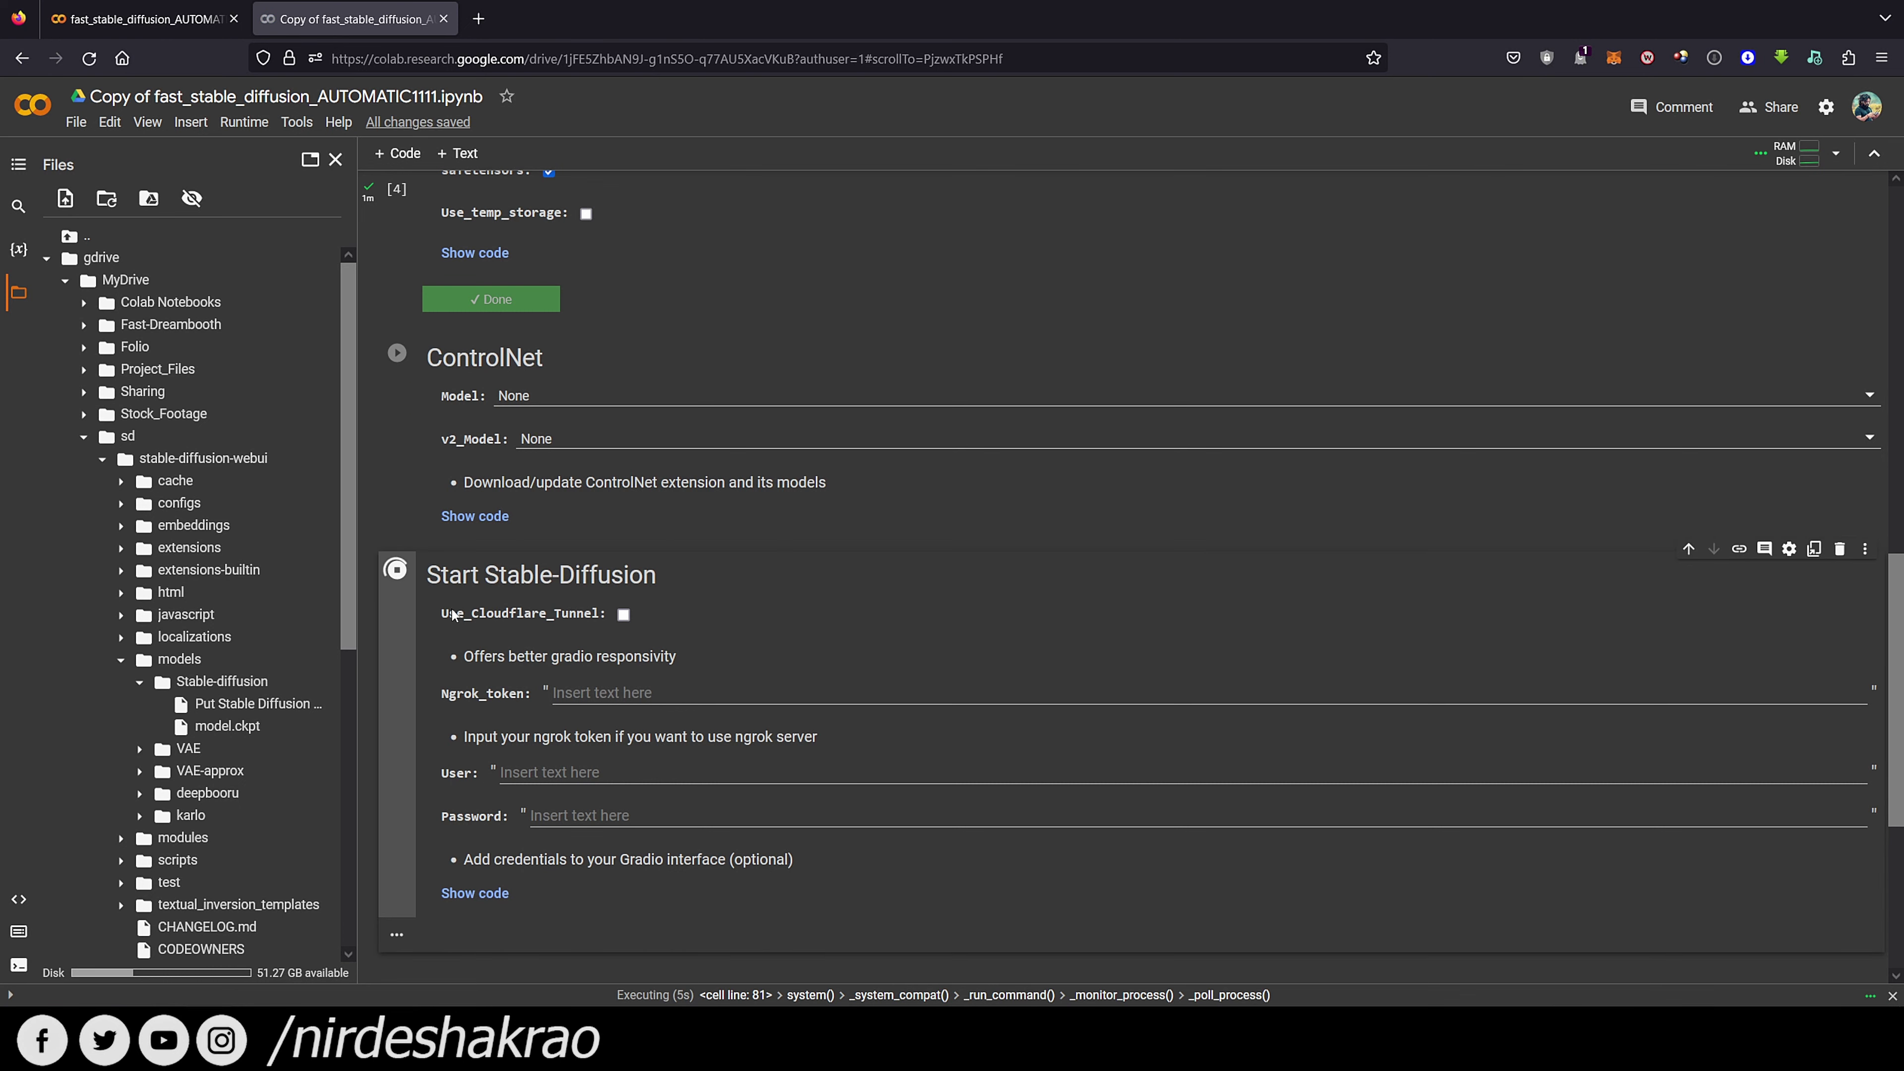
pyautogui.scroll(-3, 1058, 688)
pyautogui.scroll(2, 1041, 698)
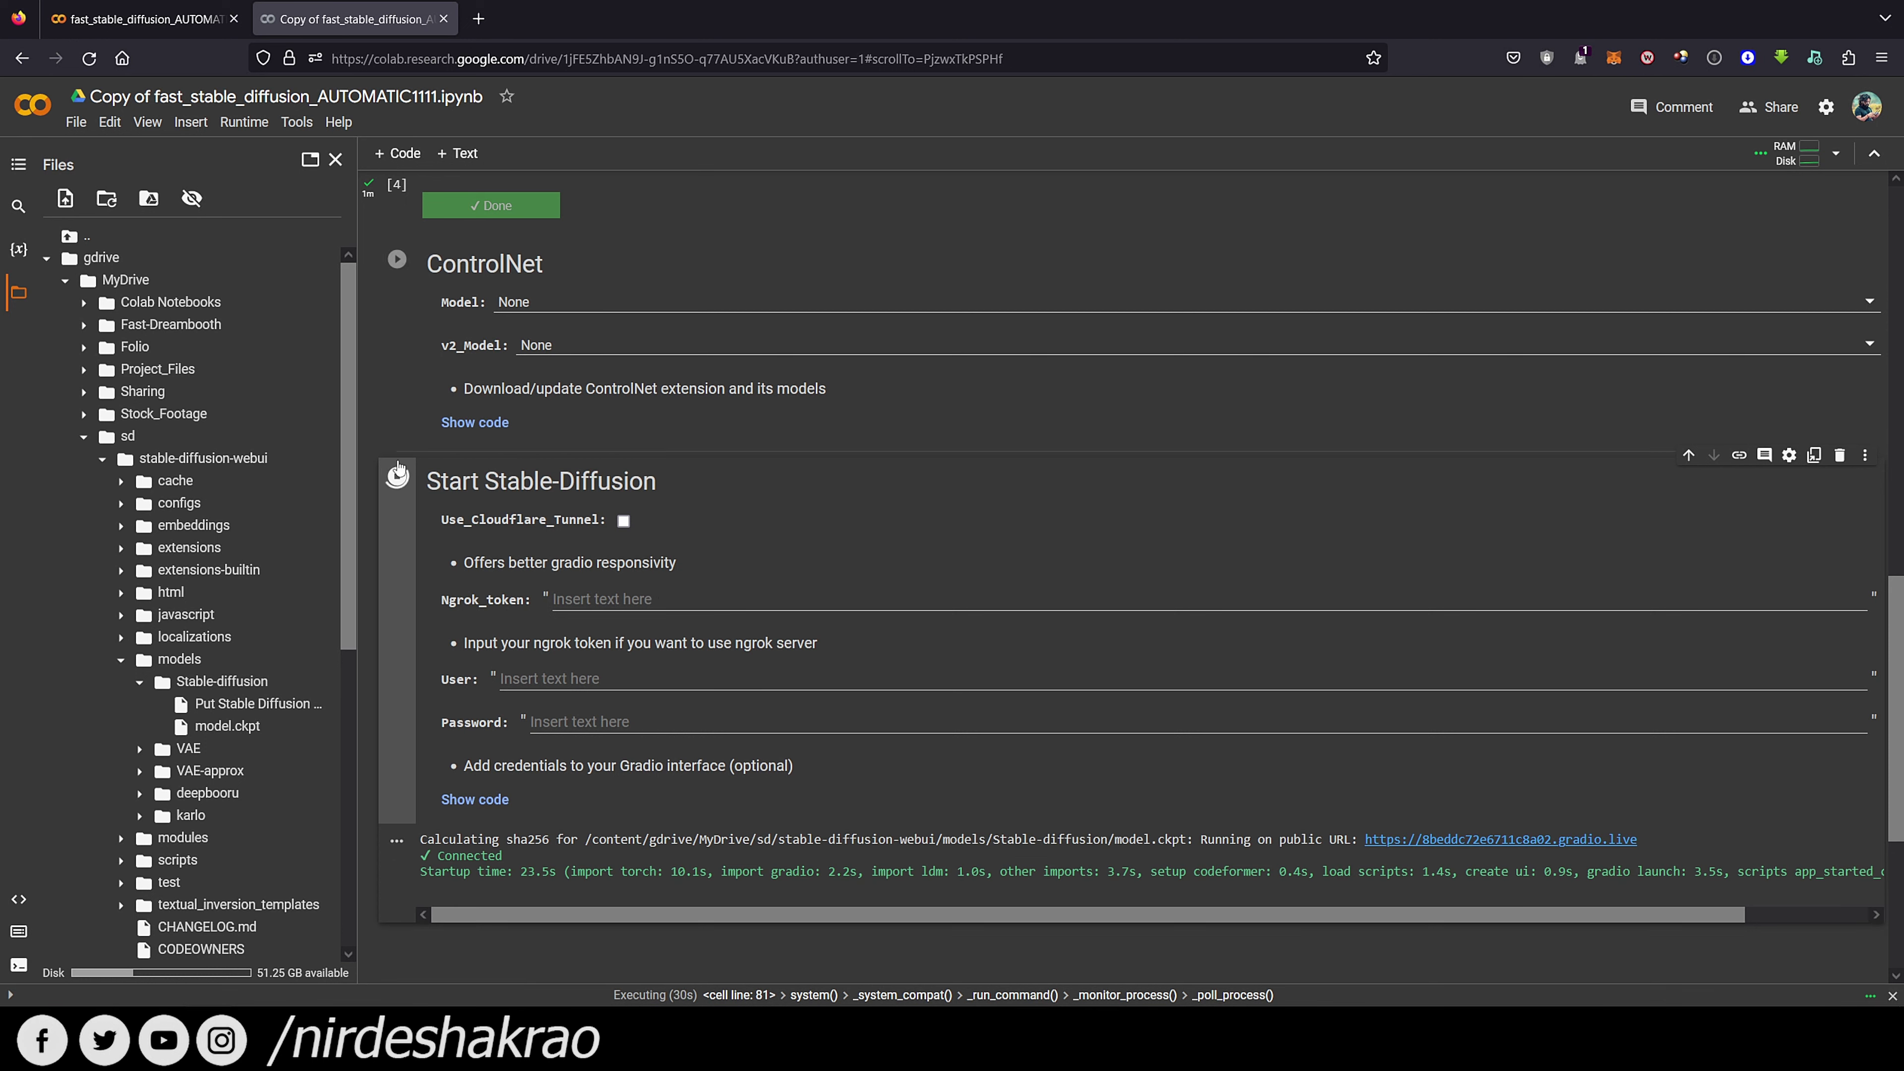
pyautogui.scroll(-1, 820, 578)
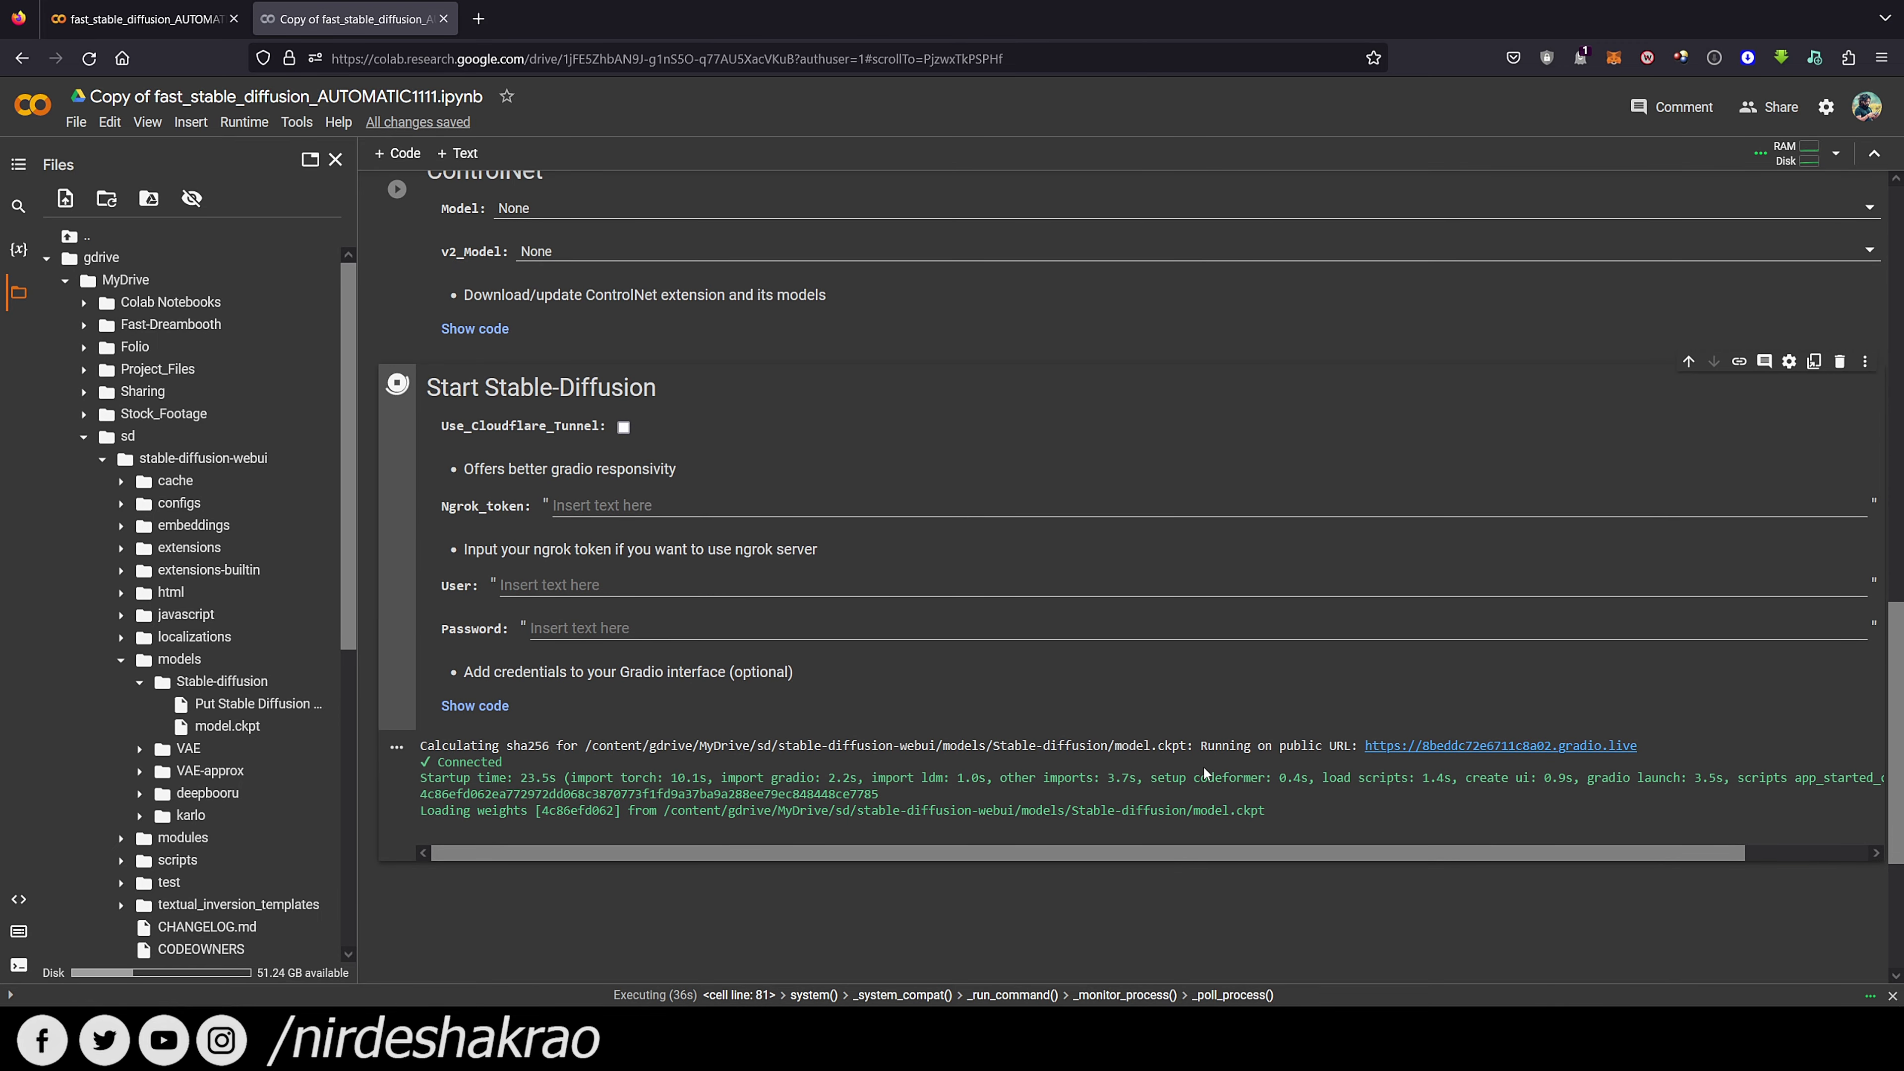
pyautogui.click(1488, 746)
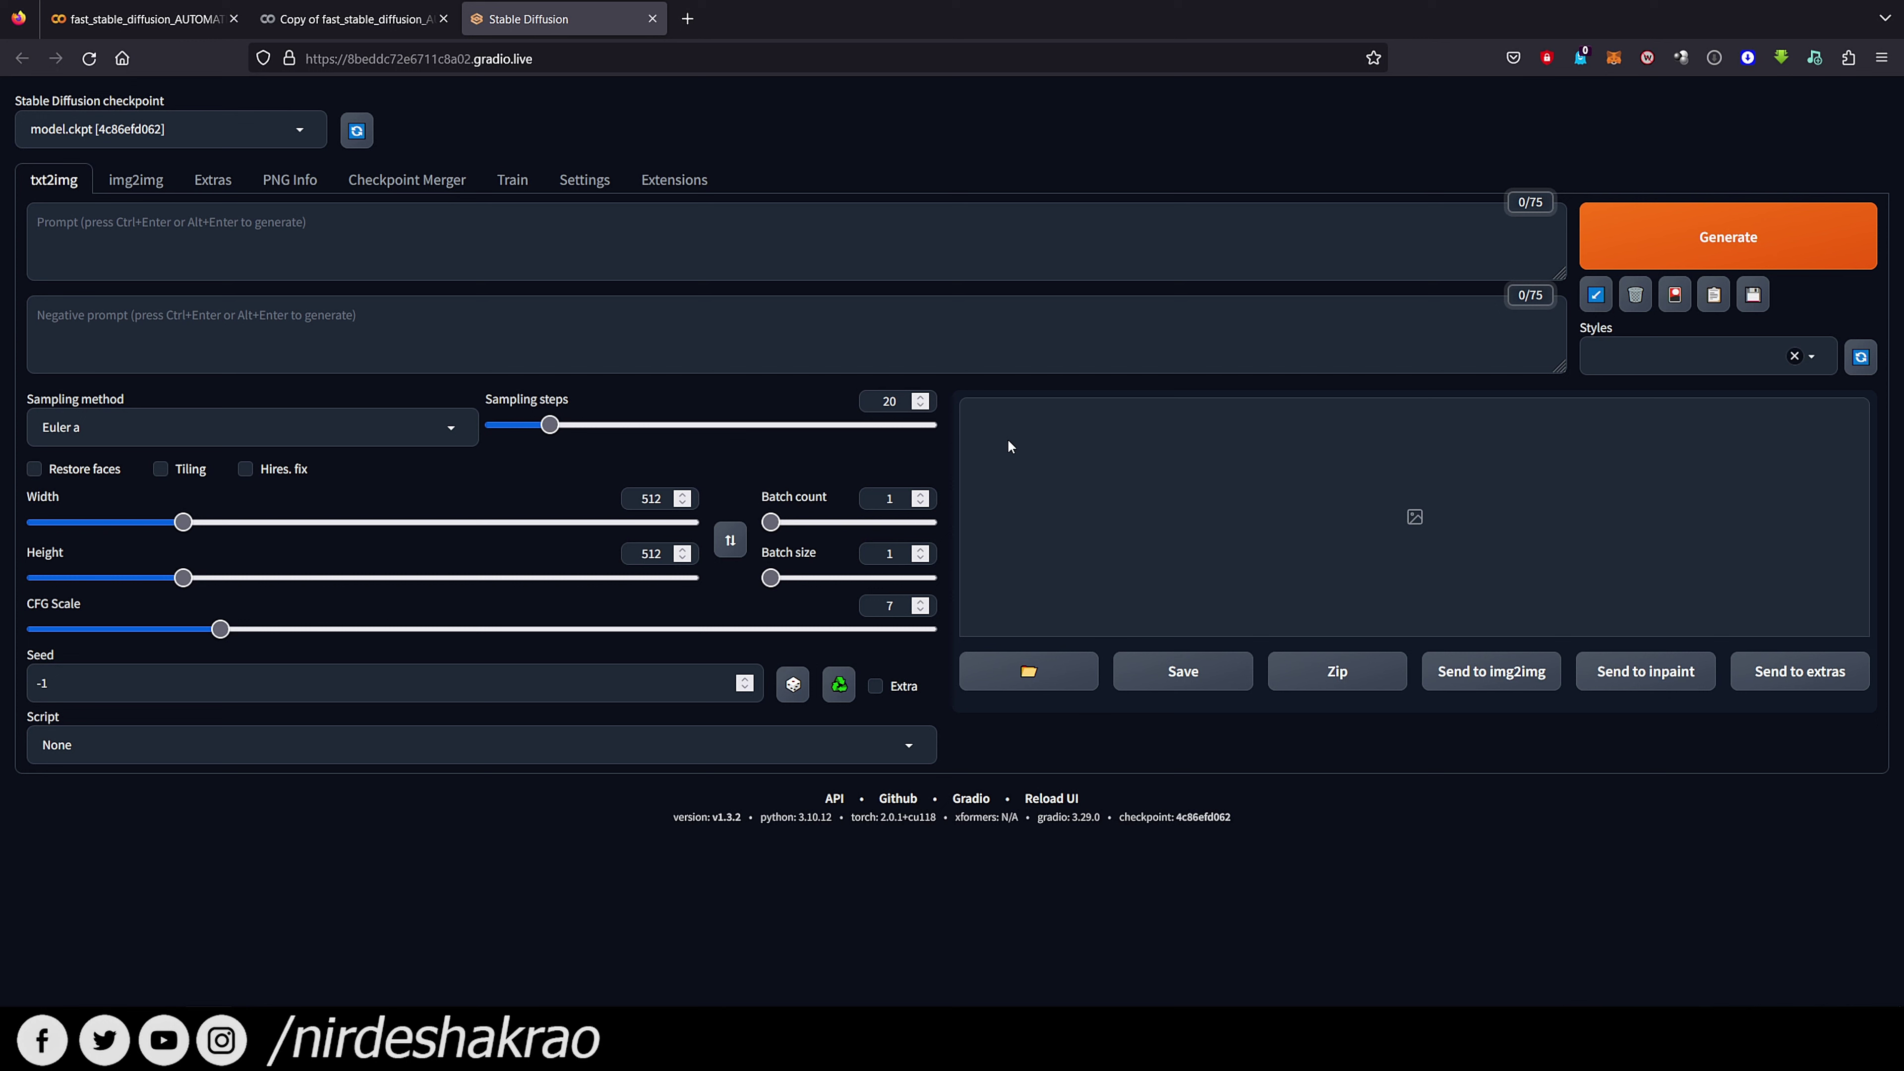
# Check which models the Stable Diffusion checkpoint list offers
pyautogui.click(297, 126)
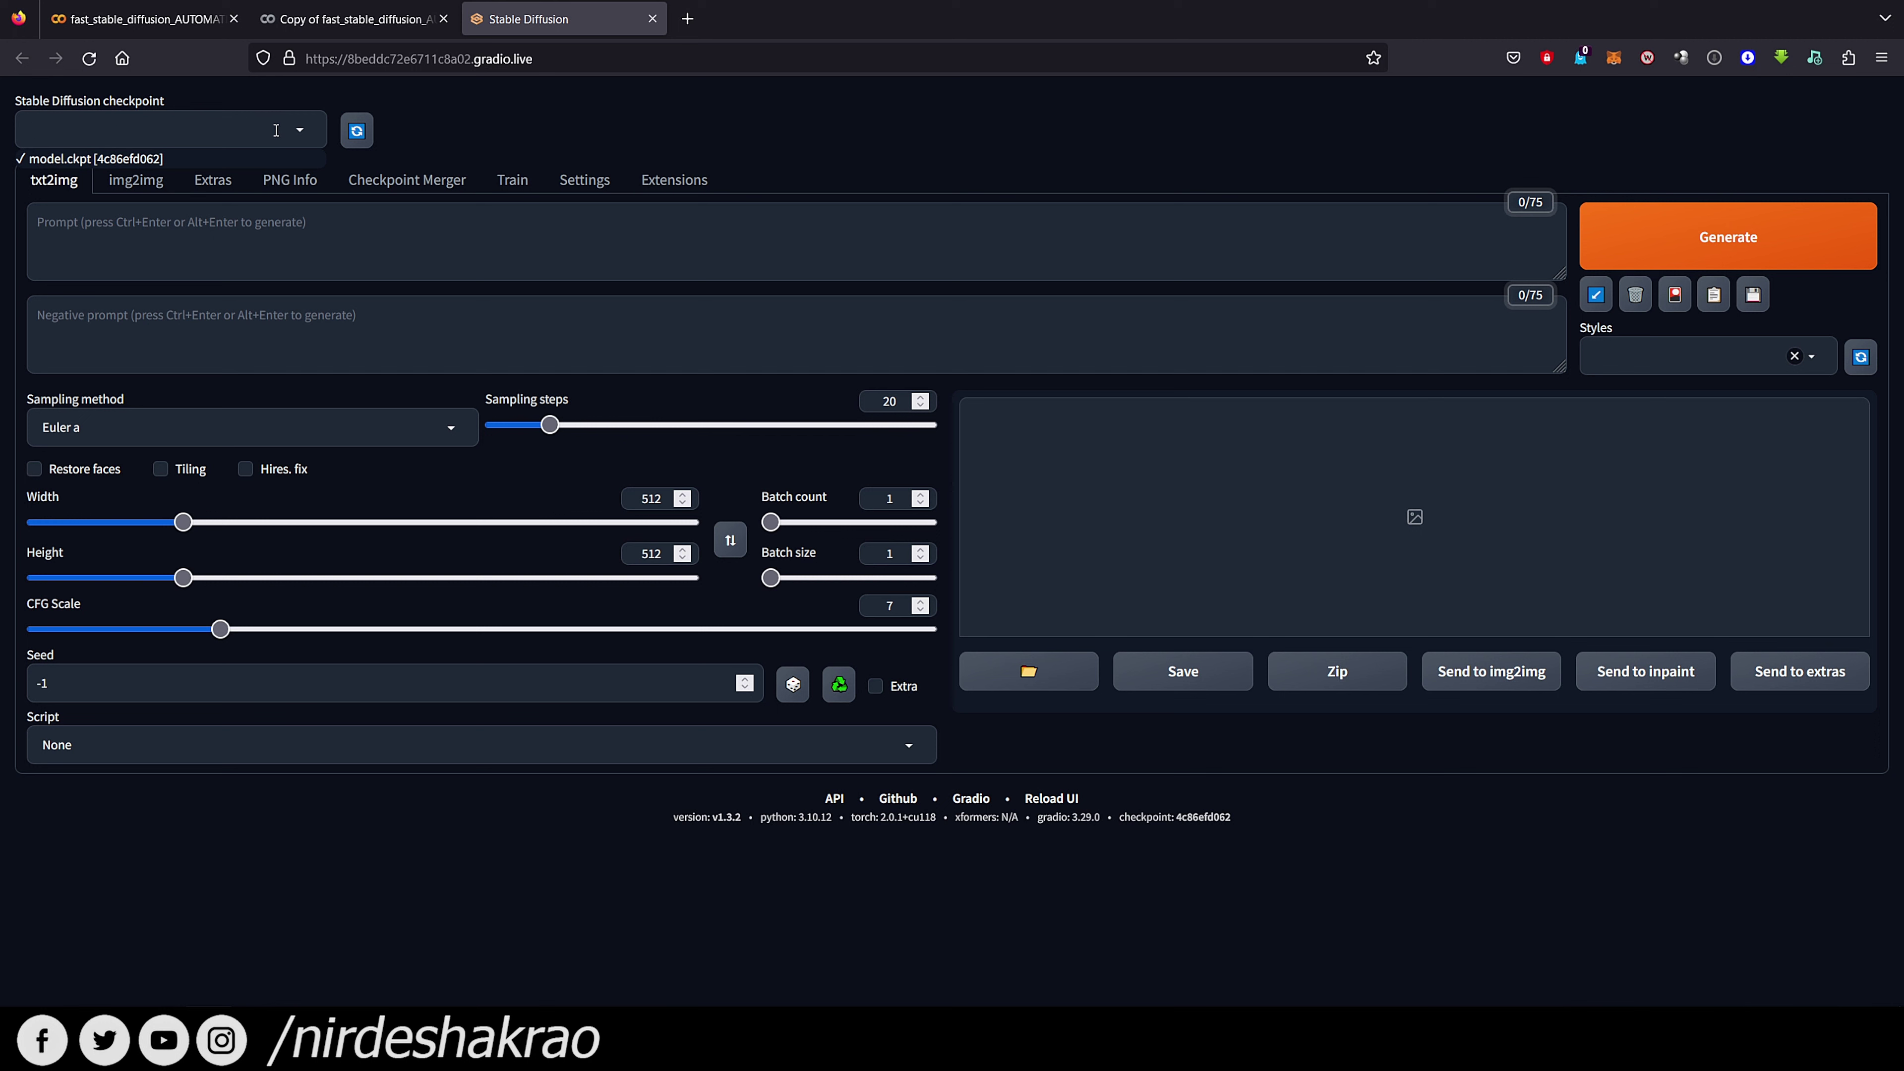
pyautogui.click(299, 130)
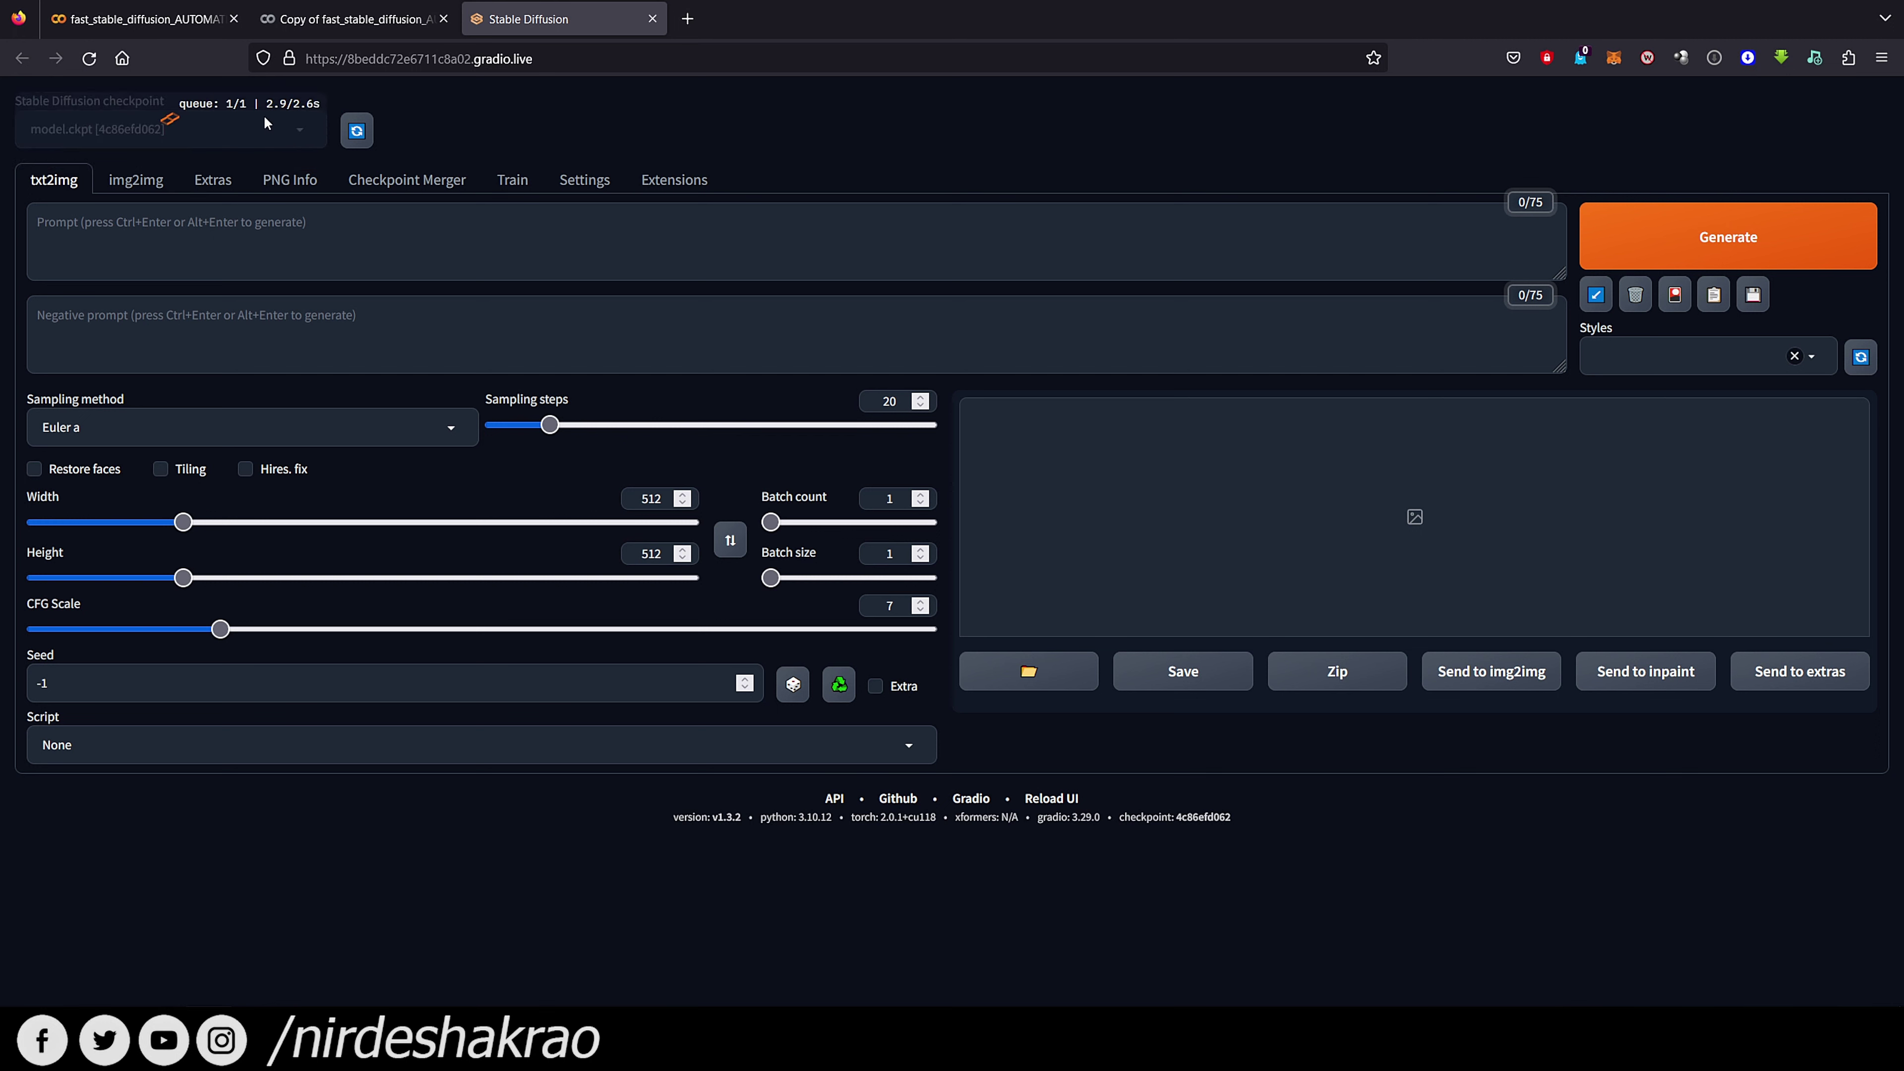
pyautogui.click(293, 130)
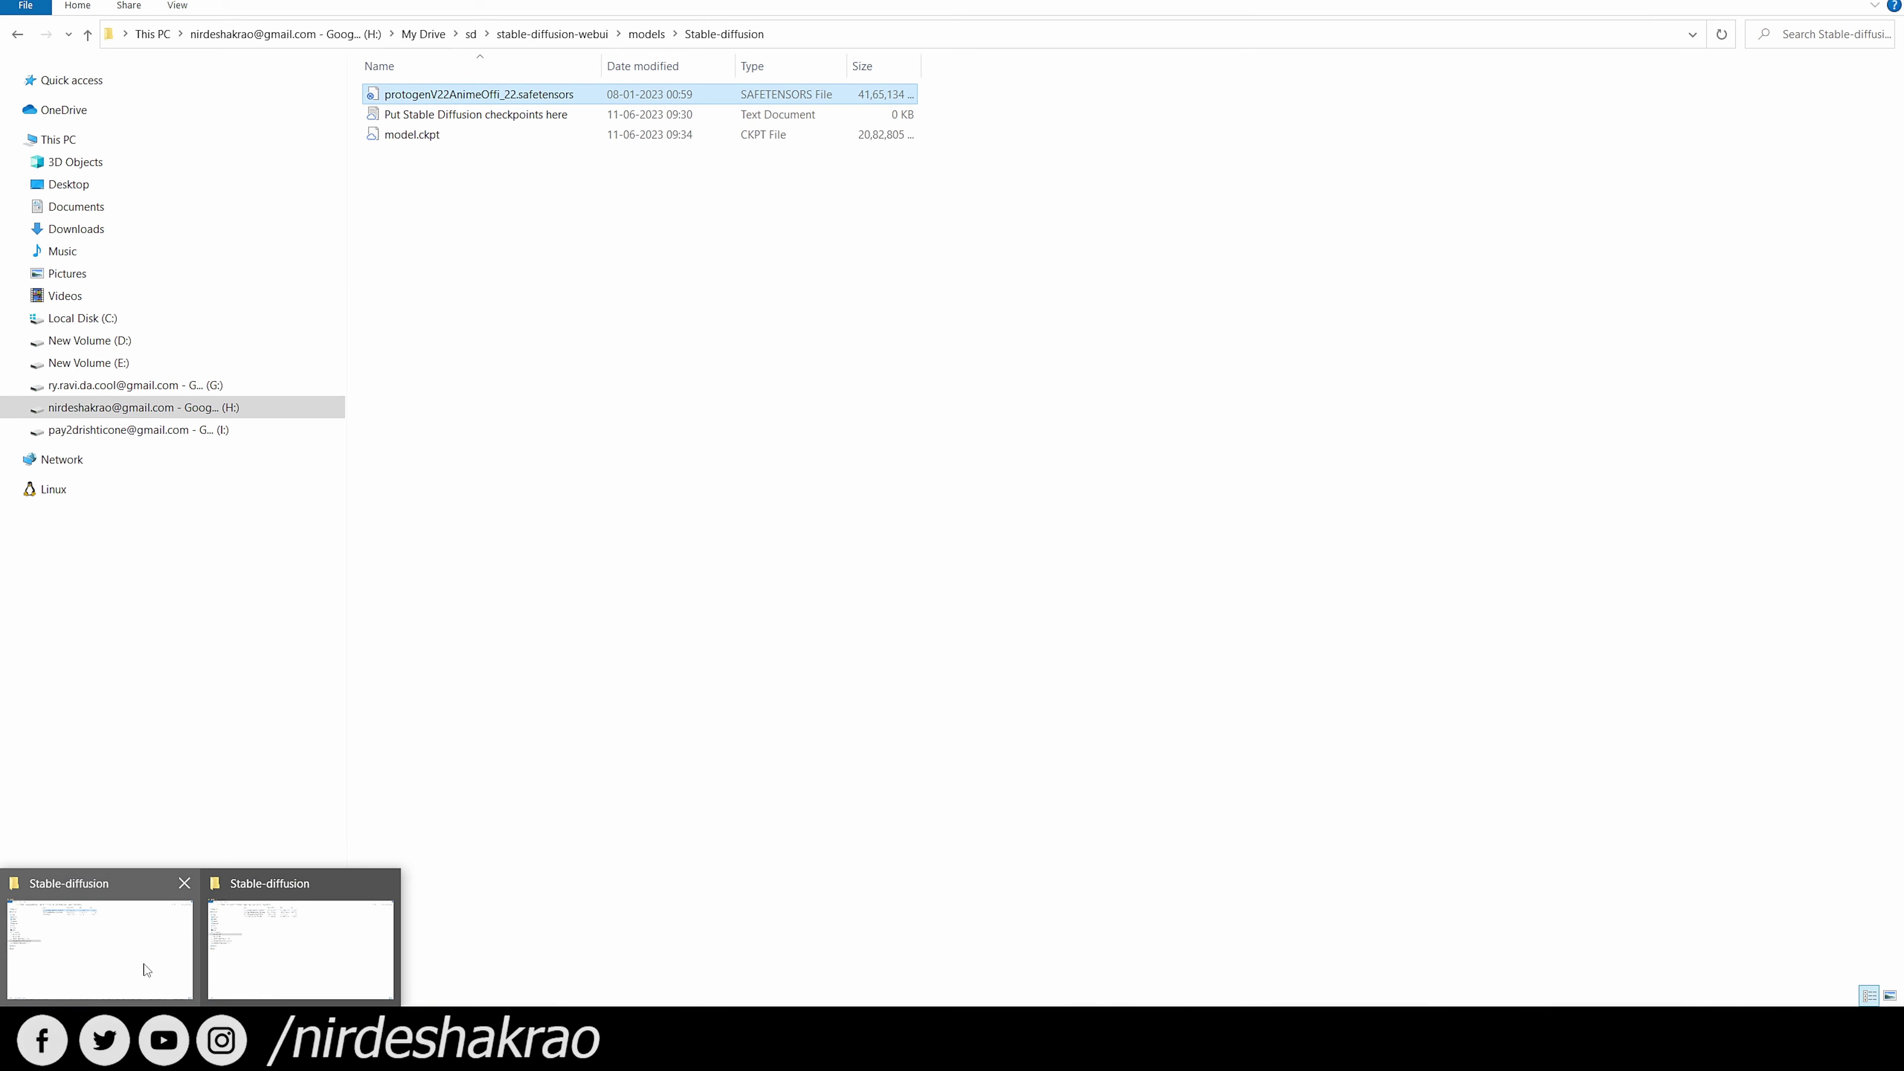
# Switch to File Explorer to examine the checkpoint files in the Stable-diffusion models folder, and return to the web UI
pyautogui.click(147, 970)
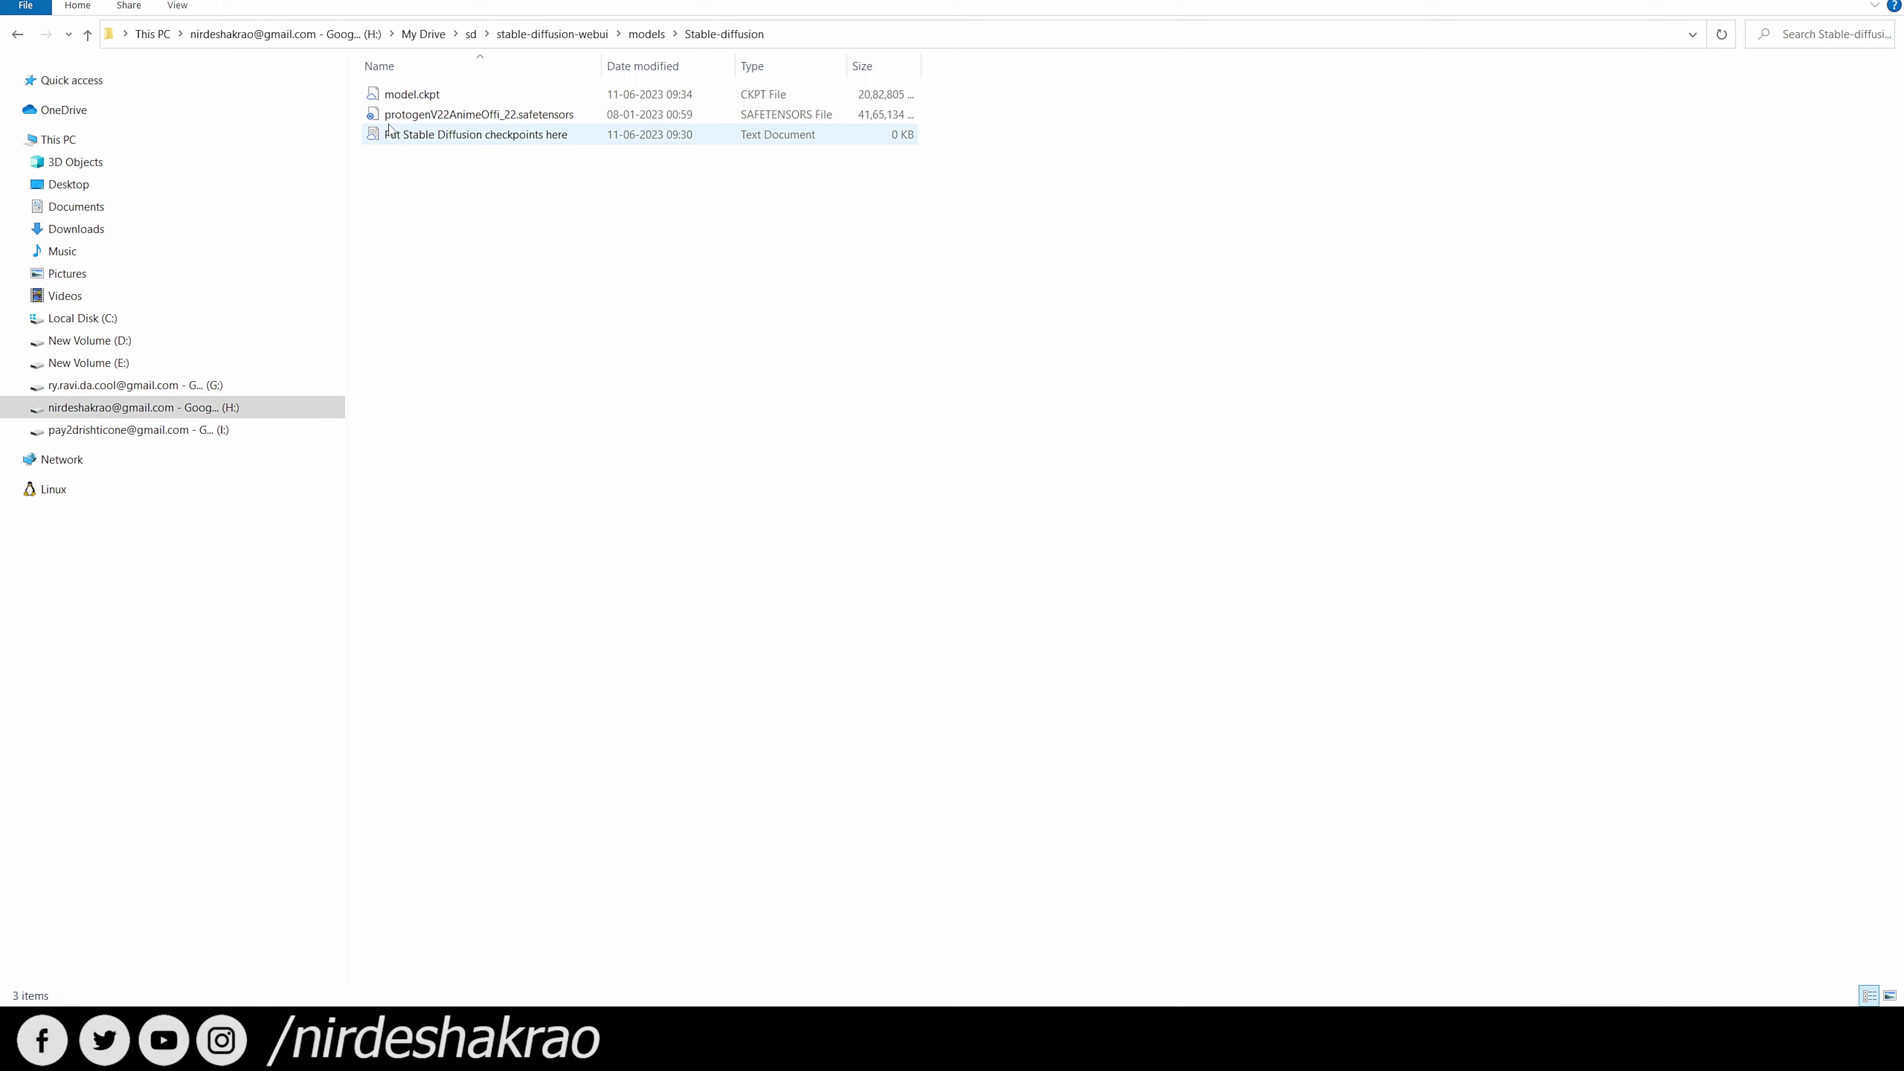
pyautogui.click(427, 98)
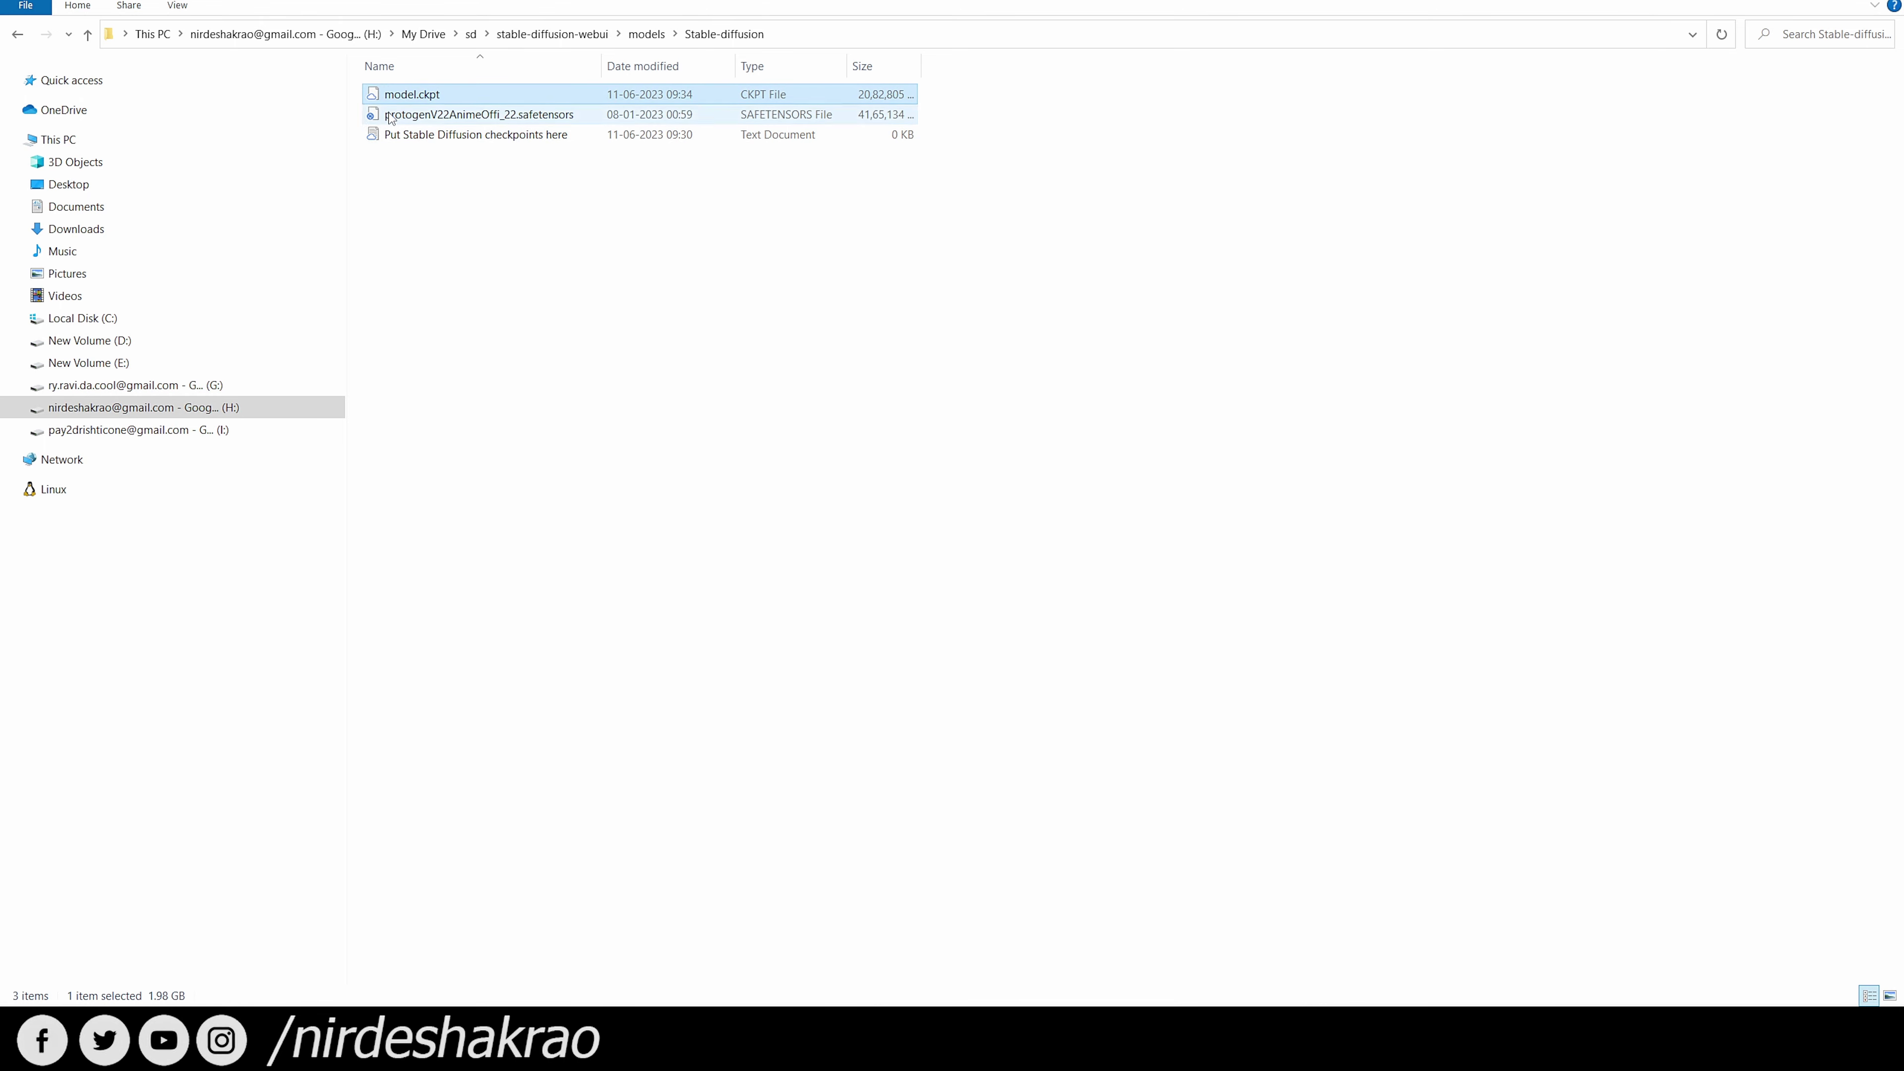
pyautogui.click(431, 116)
pyautogui.click(1223, 631)
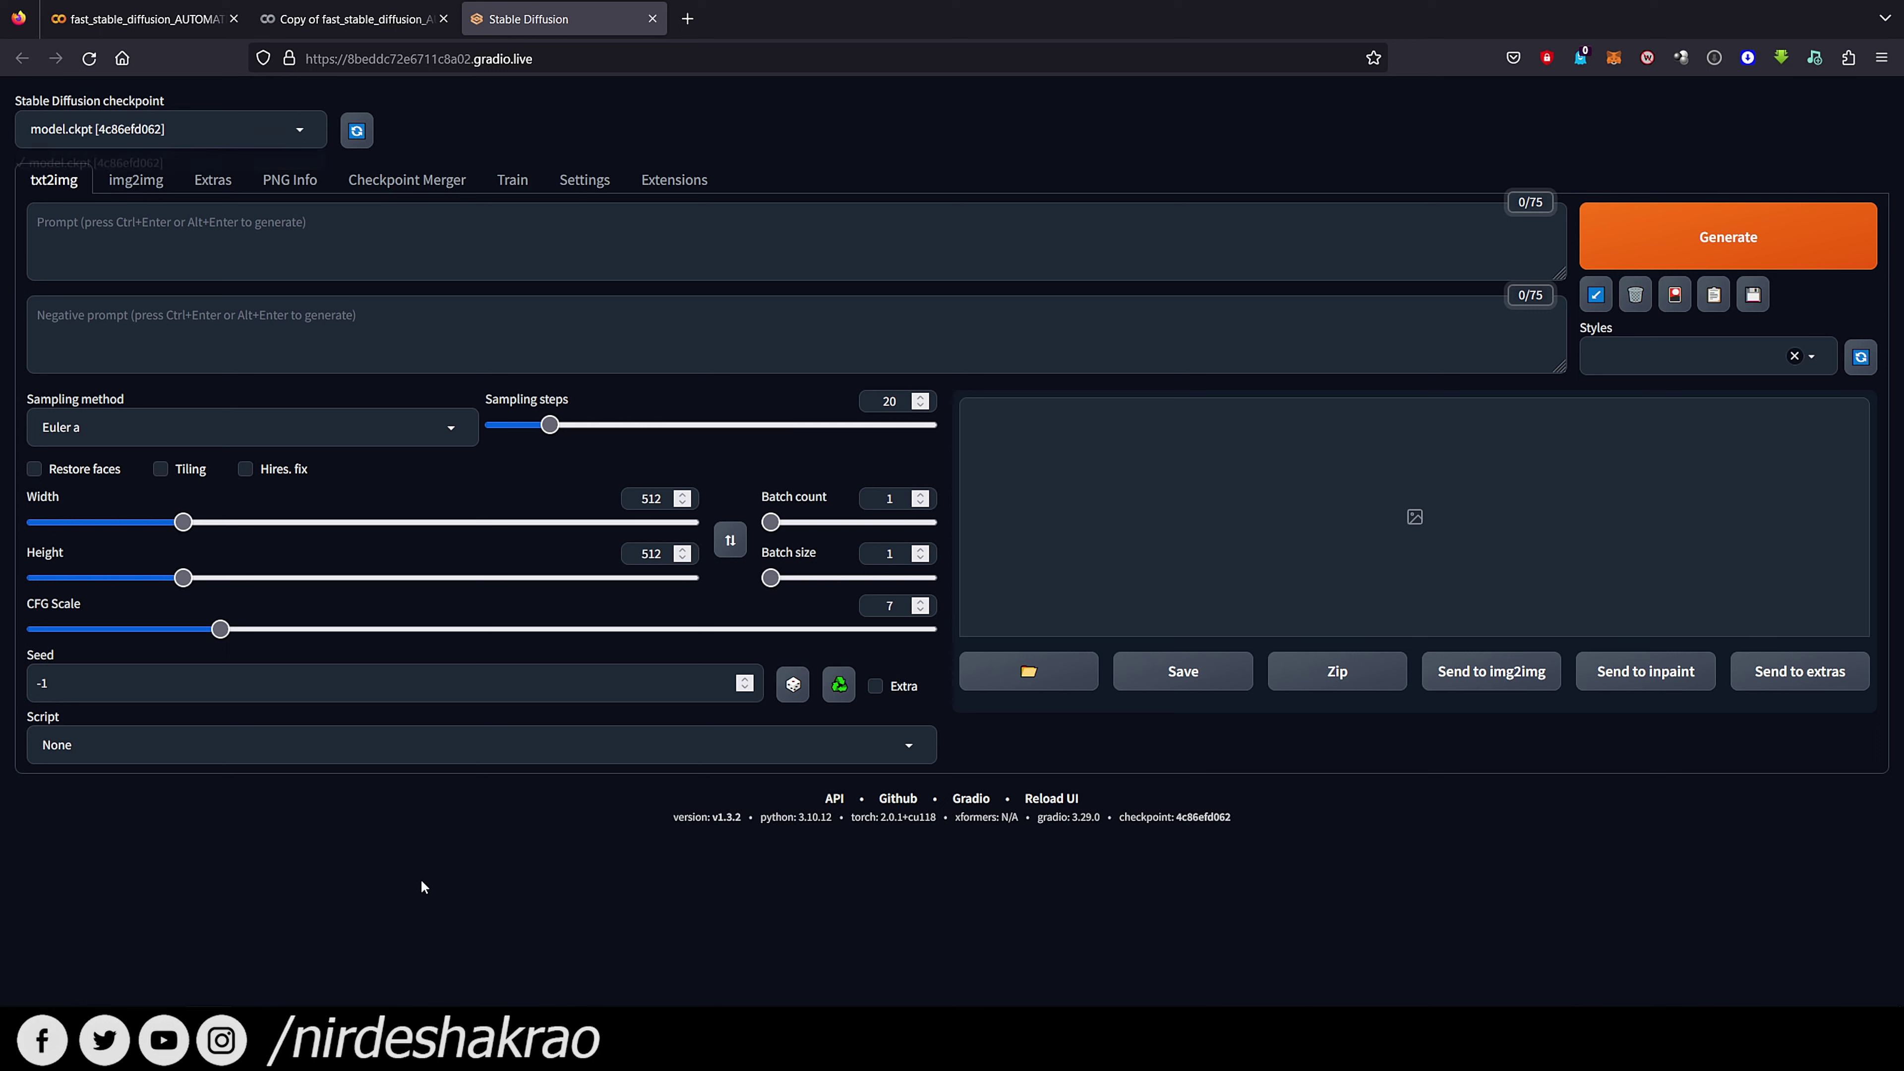
# Generate an image from the prompt "studio portrait of a dog, studio lighting"
pyautogui.click(218, 225)
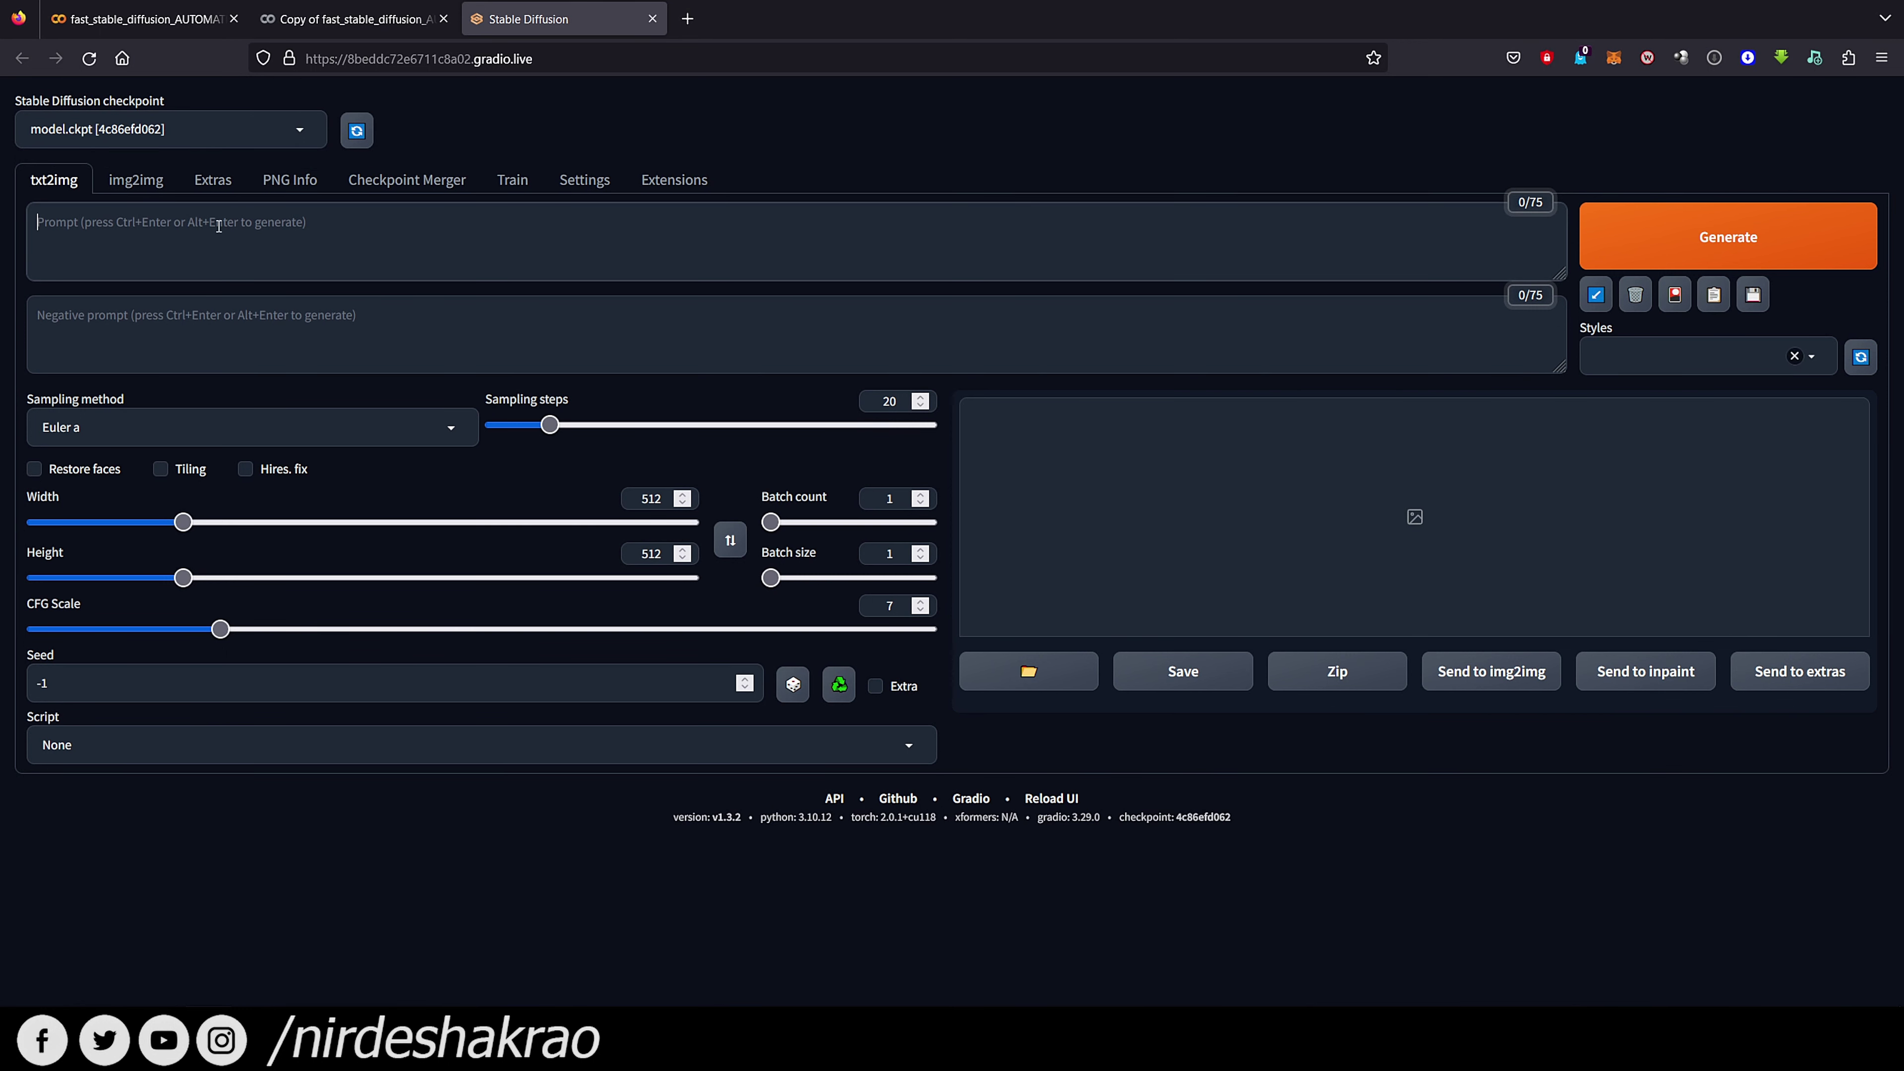
pyautogui.write('studio portrait of')
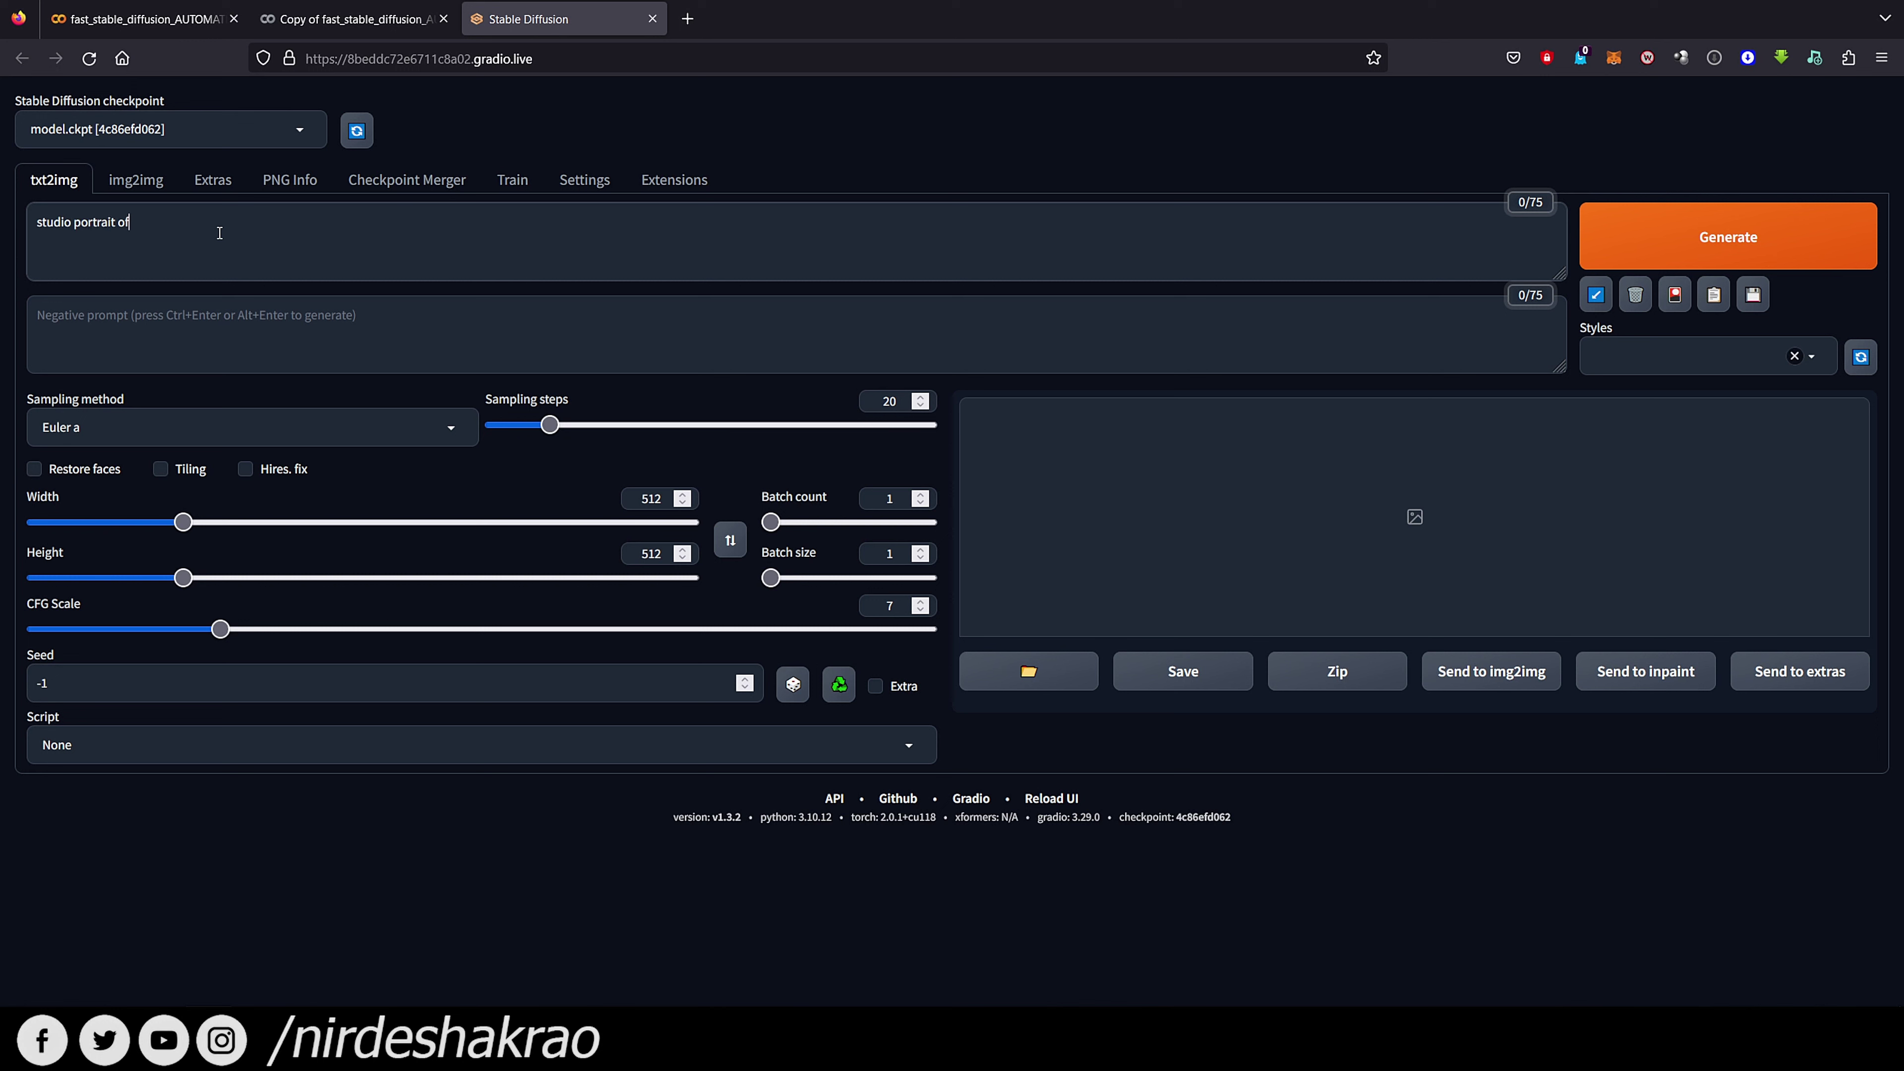
pyautogui.write(' a dog, studio lighting')
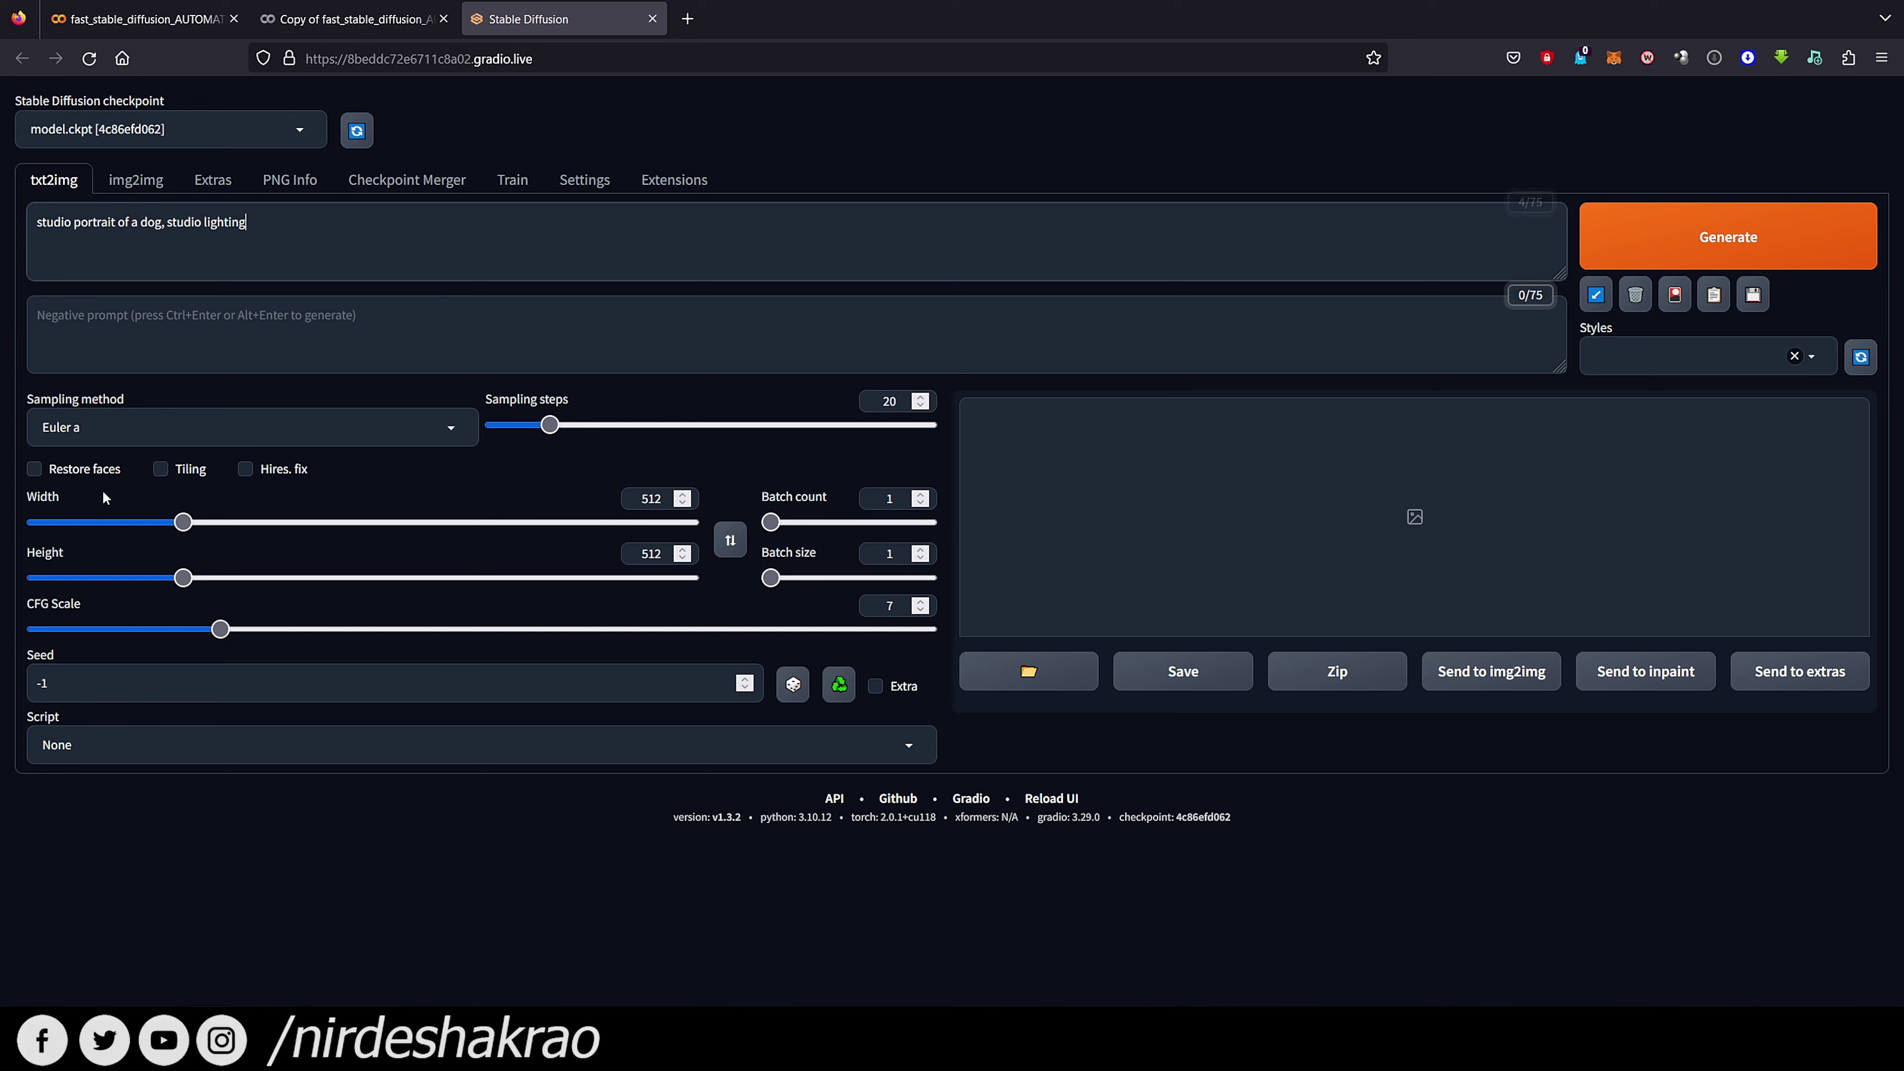
pyautogui.click(1733, 257)
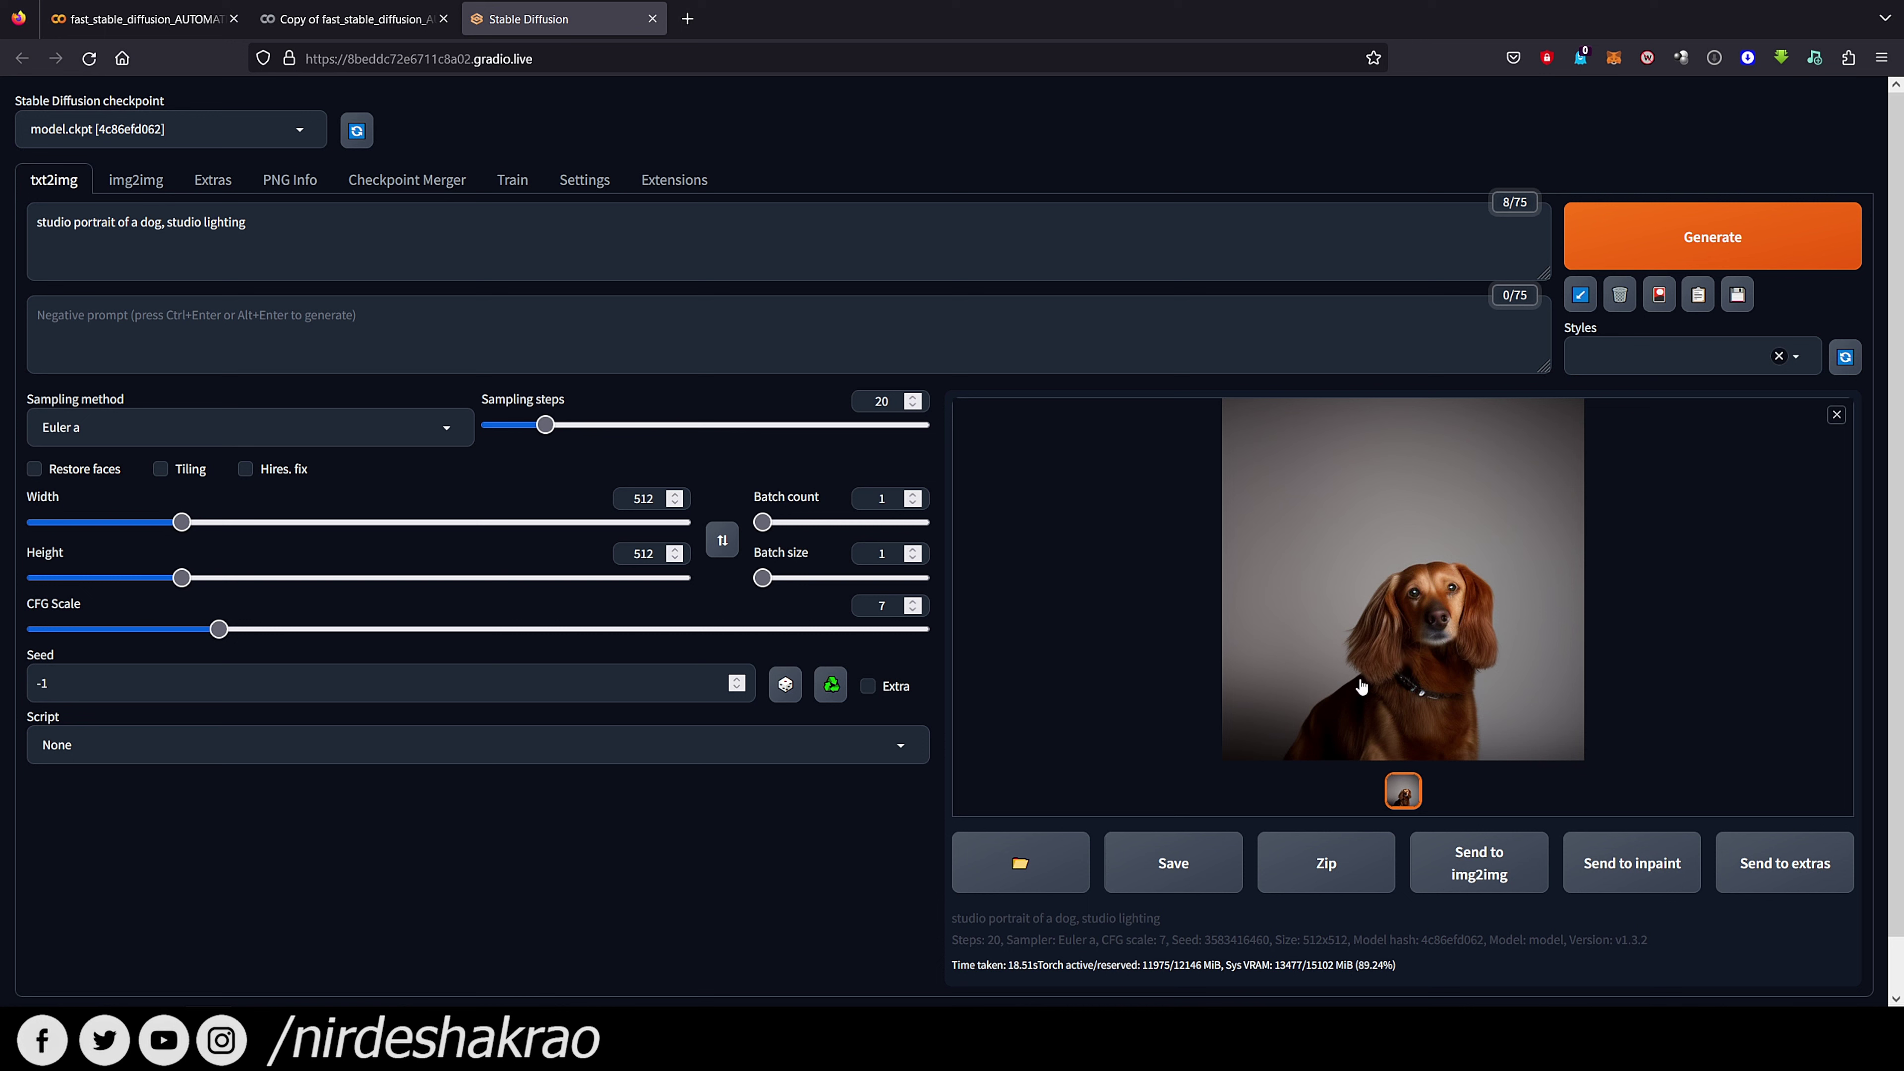
# Generate the dog portrait two more times with Restore faces enabled, and inspect the latest image enlarged
pyautogui.click(72, 470)
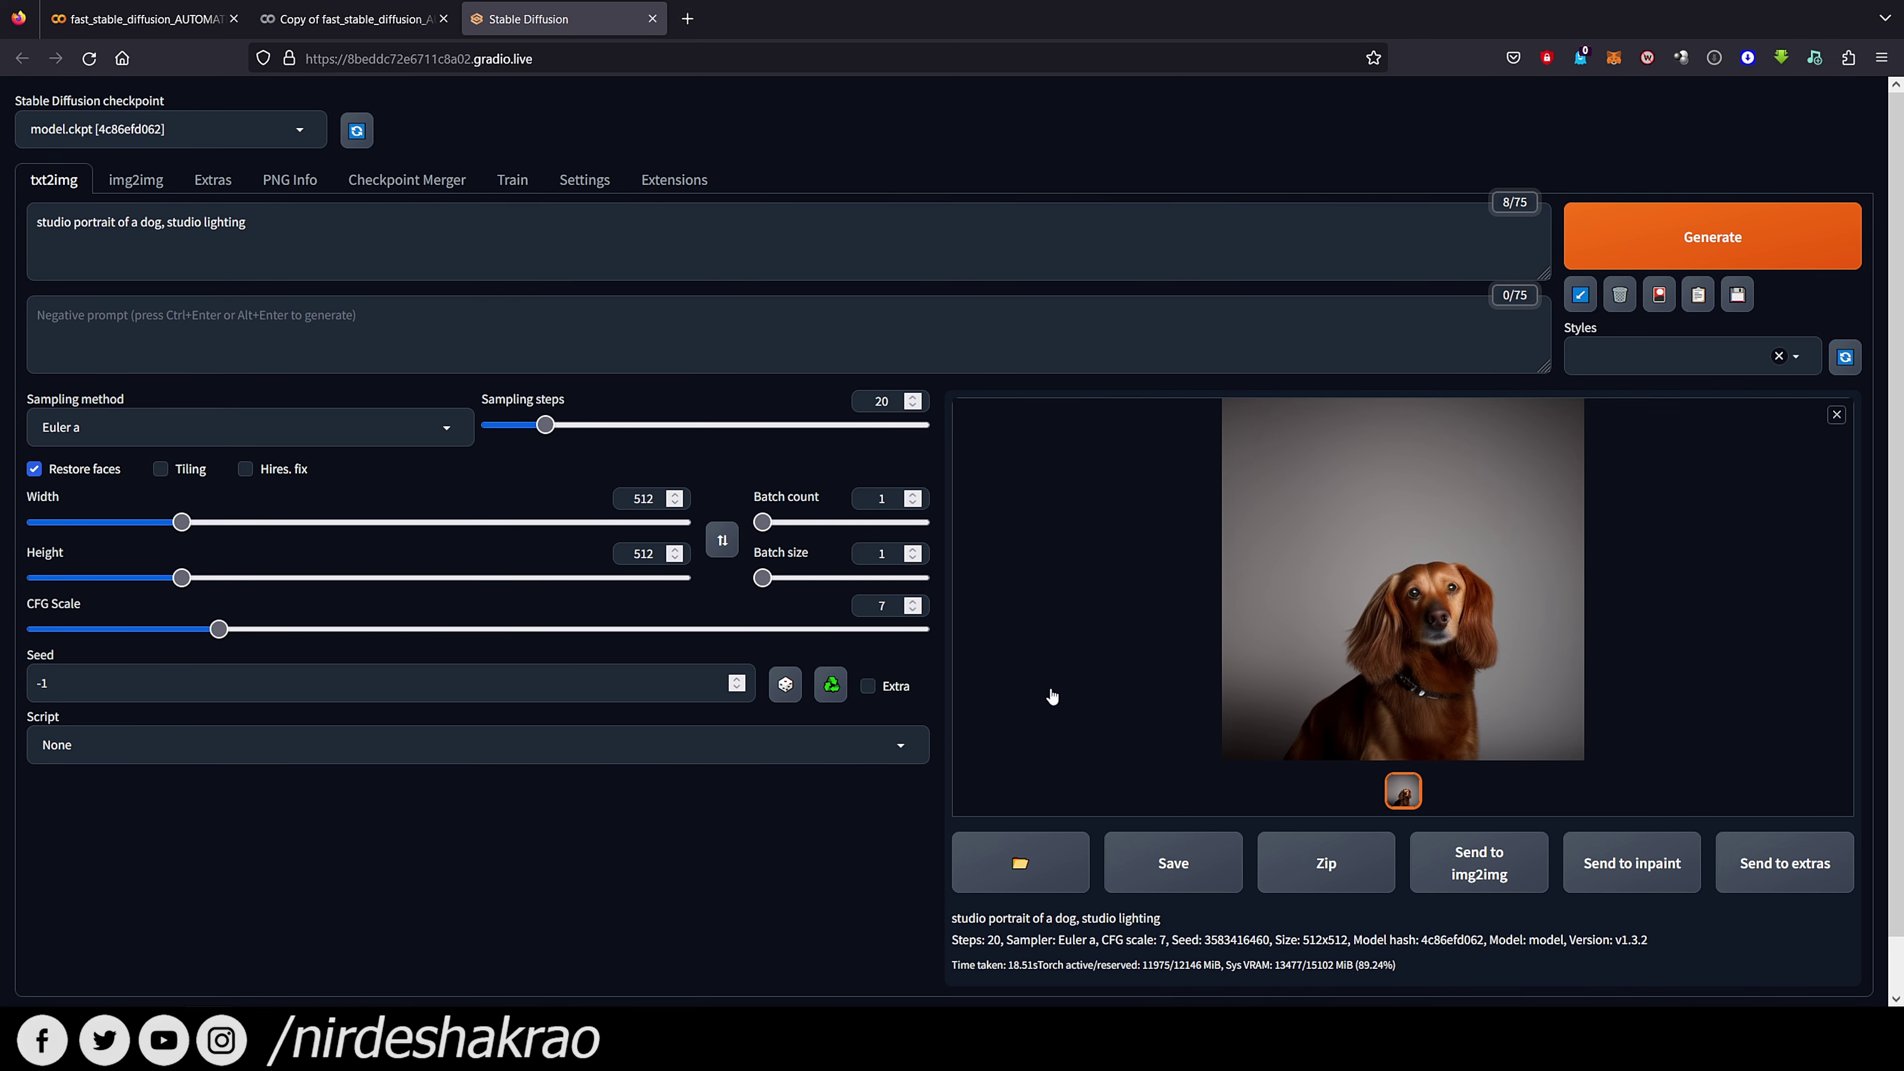
pyautogui.click(1728, 253)
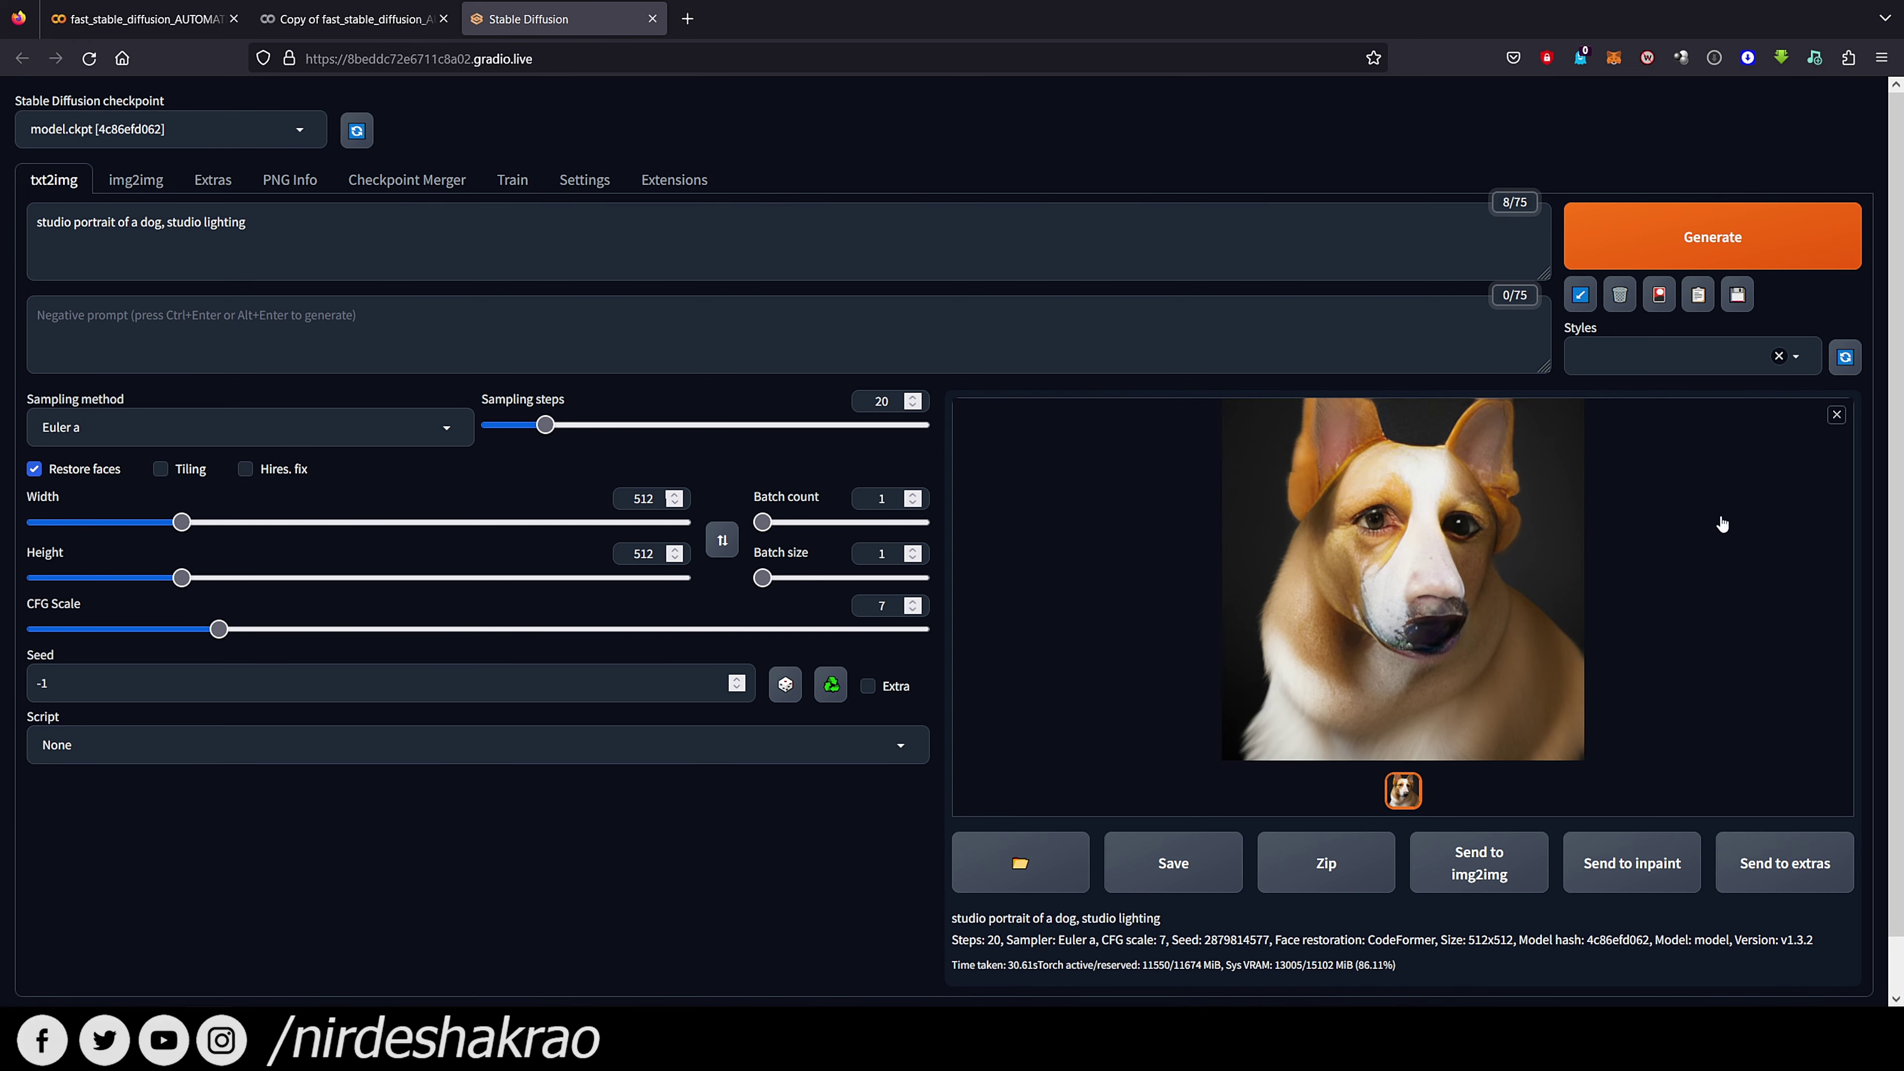
pyautogui.click(1725, 250)
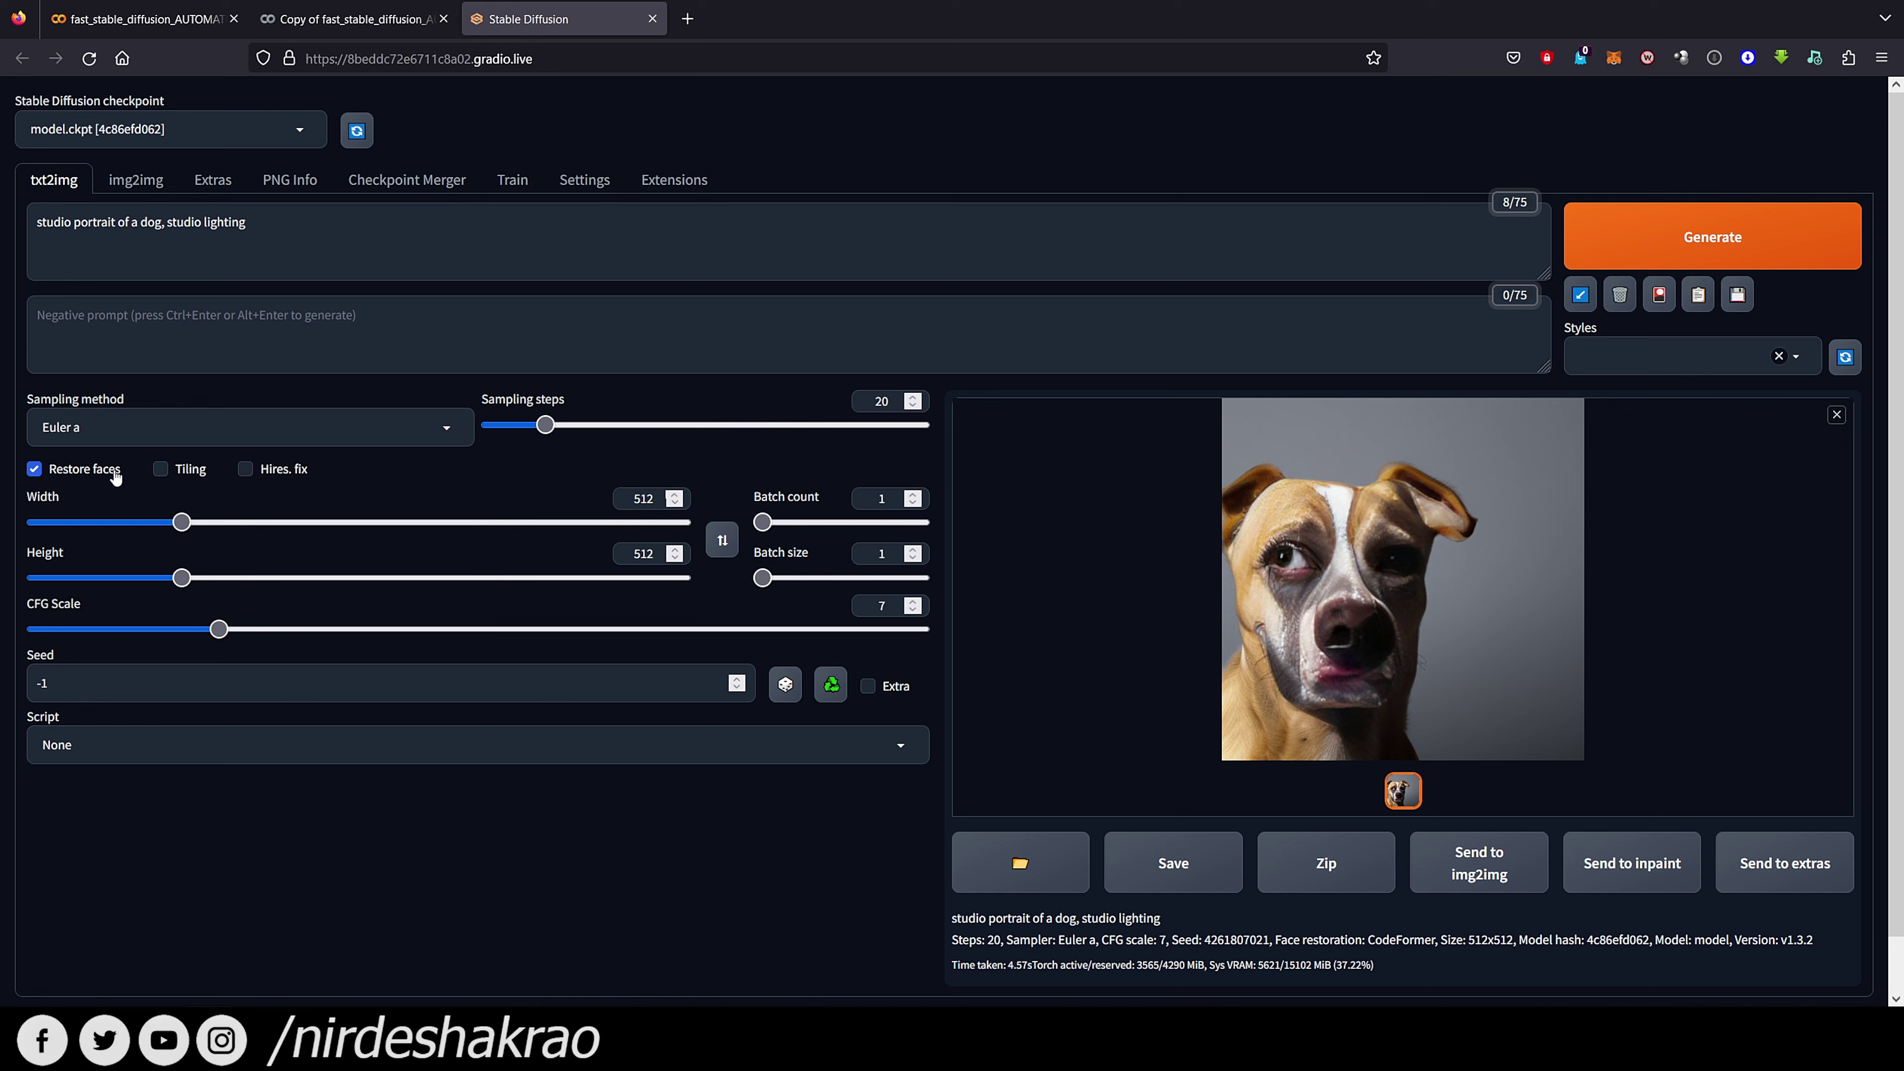
pyautogui.click(1372, 564)
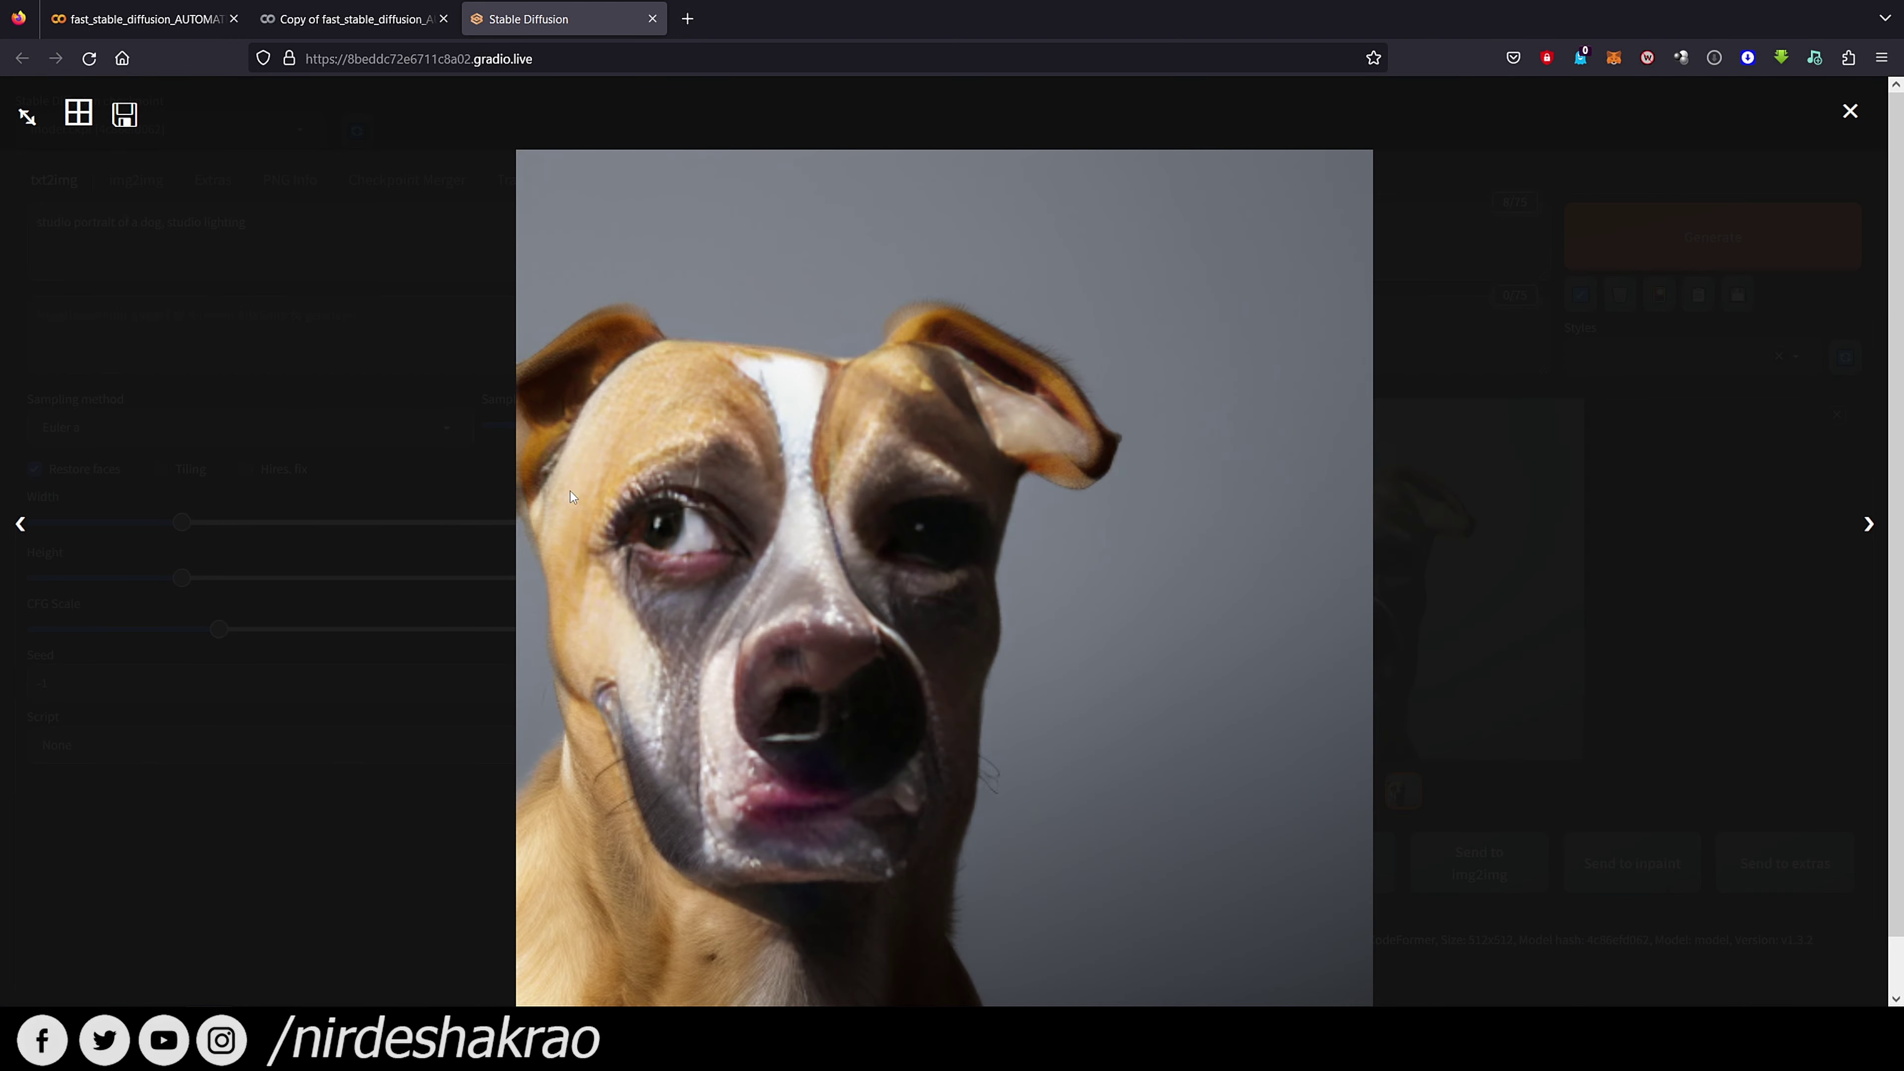
pyautogui.click(1591, 540)
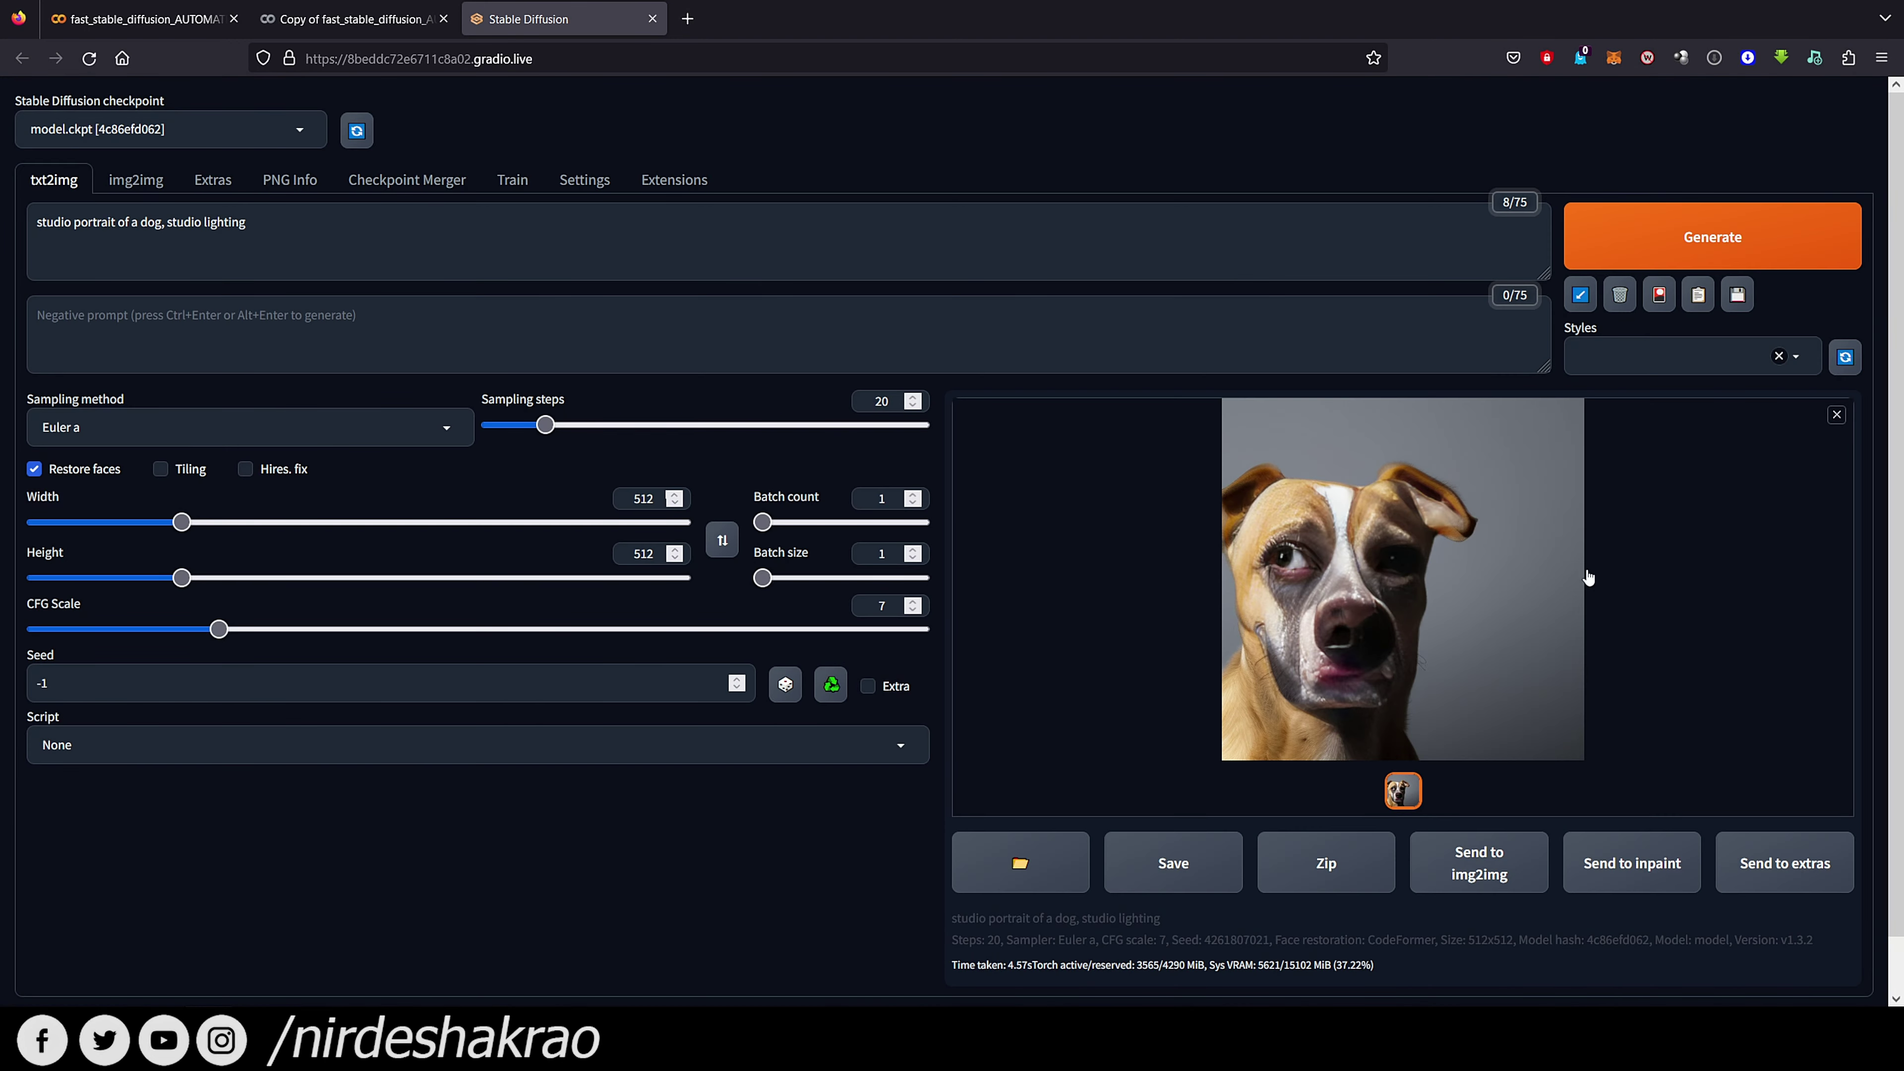
# Replace "dog" with "fashion model" in the prompt and generate a new image
pyautogui.tripleClick(146, 225)
pyautogui.click(143, 226)
pyautogui.doubleClick(142, 226)
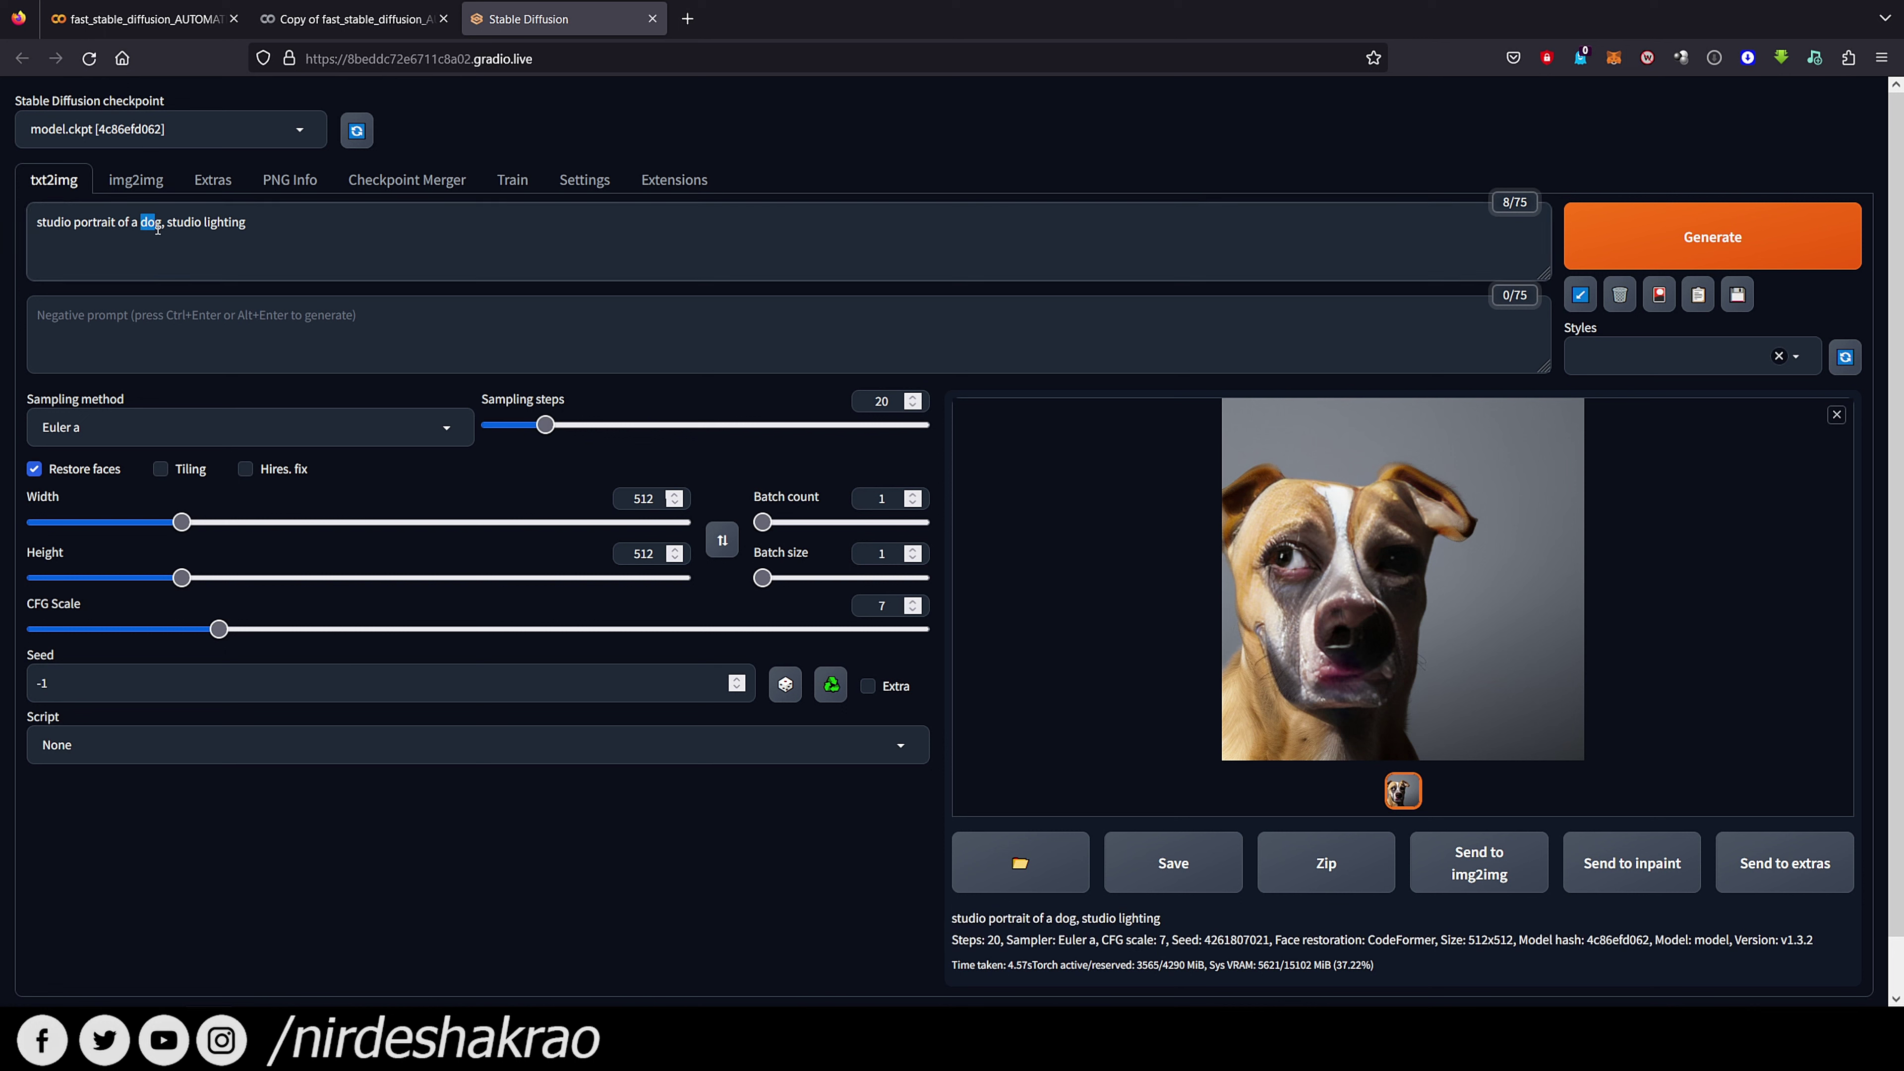
pyautogui.write('fashion model')
pyautogui.click(1670, 250)
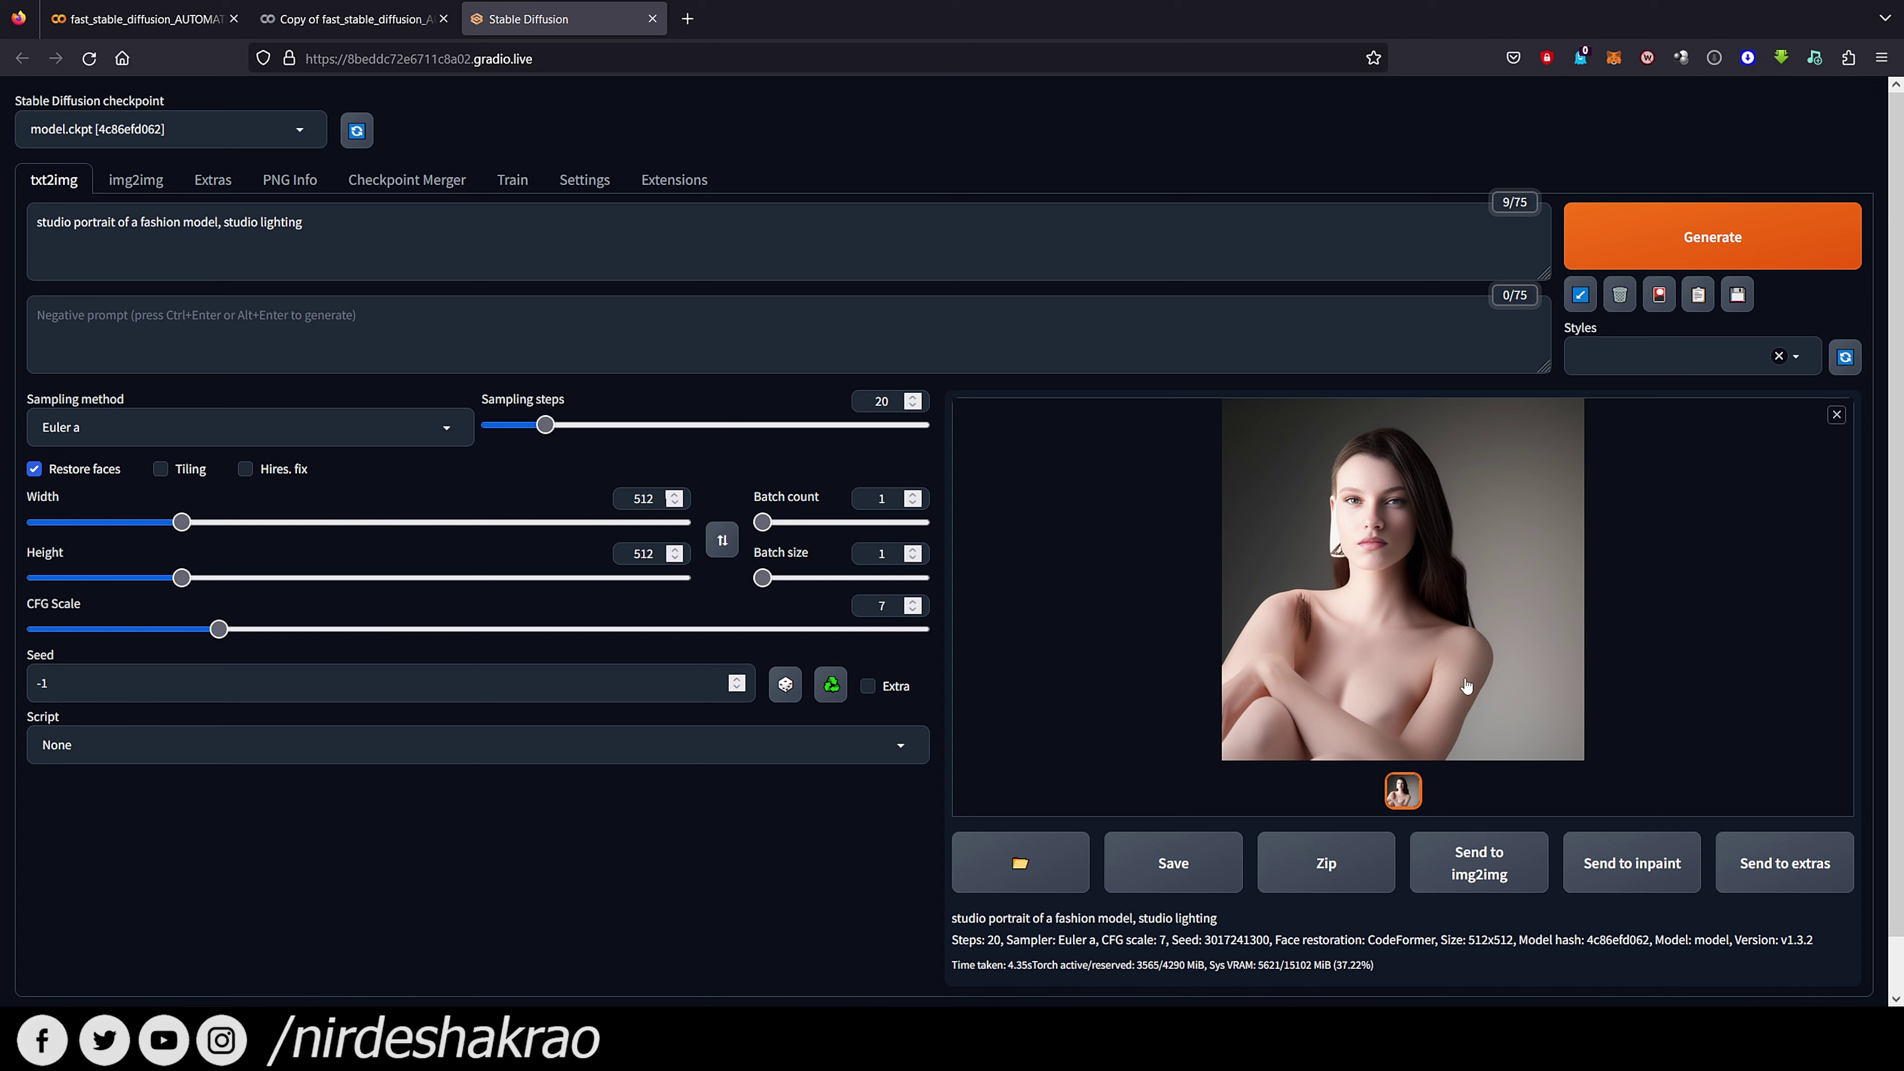
# Generate the portrait again with the negative prompt "nudity, nsfw" and inspect the image enlarged
pyautogui.click(140, 327)
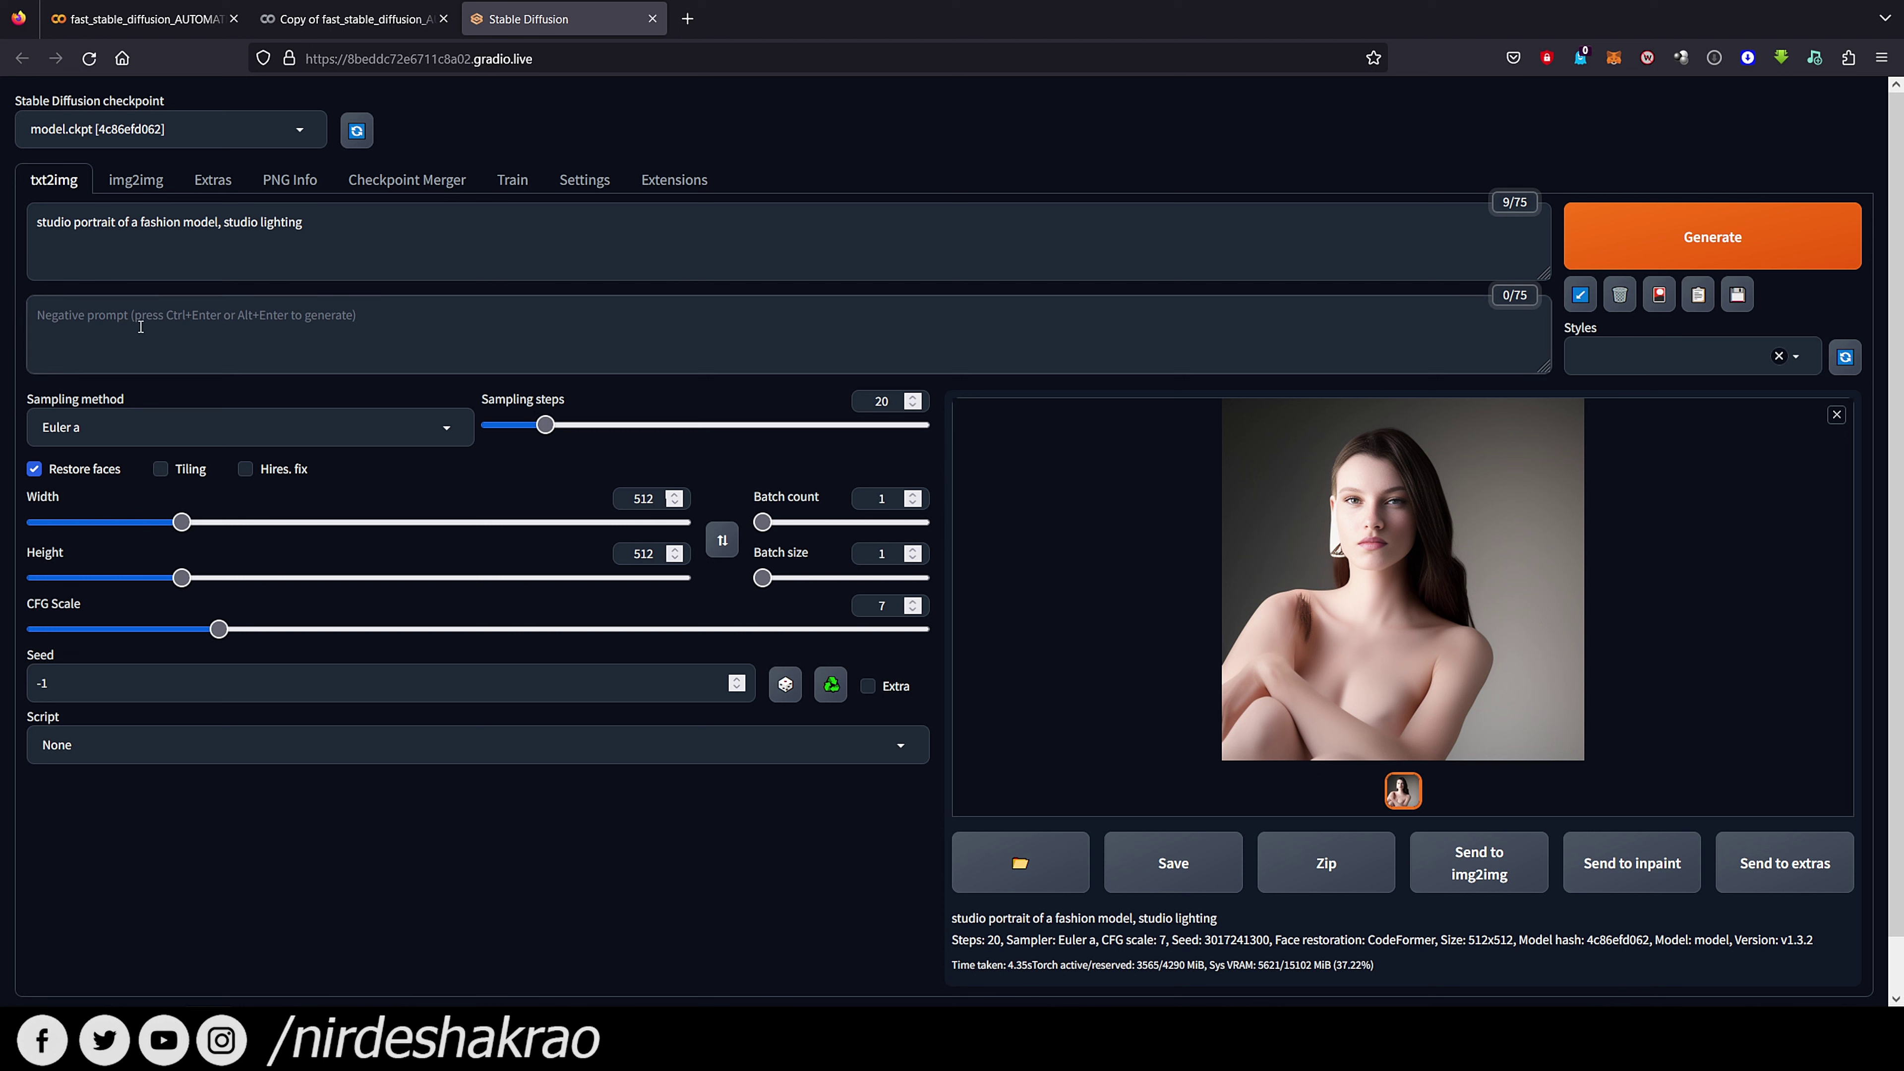
pyautogui.write('nudity, nsfw')
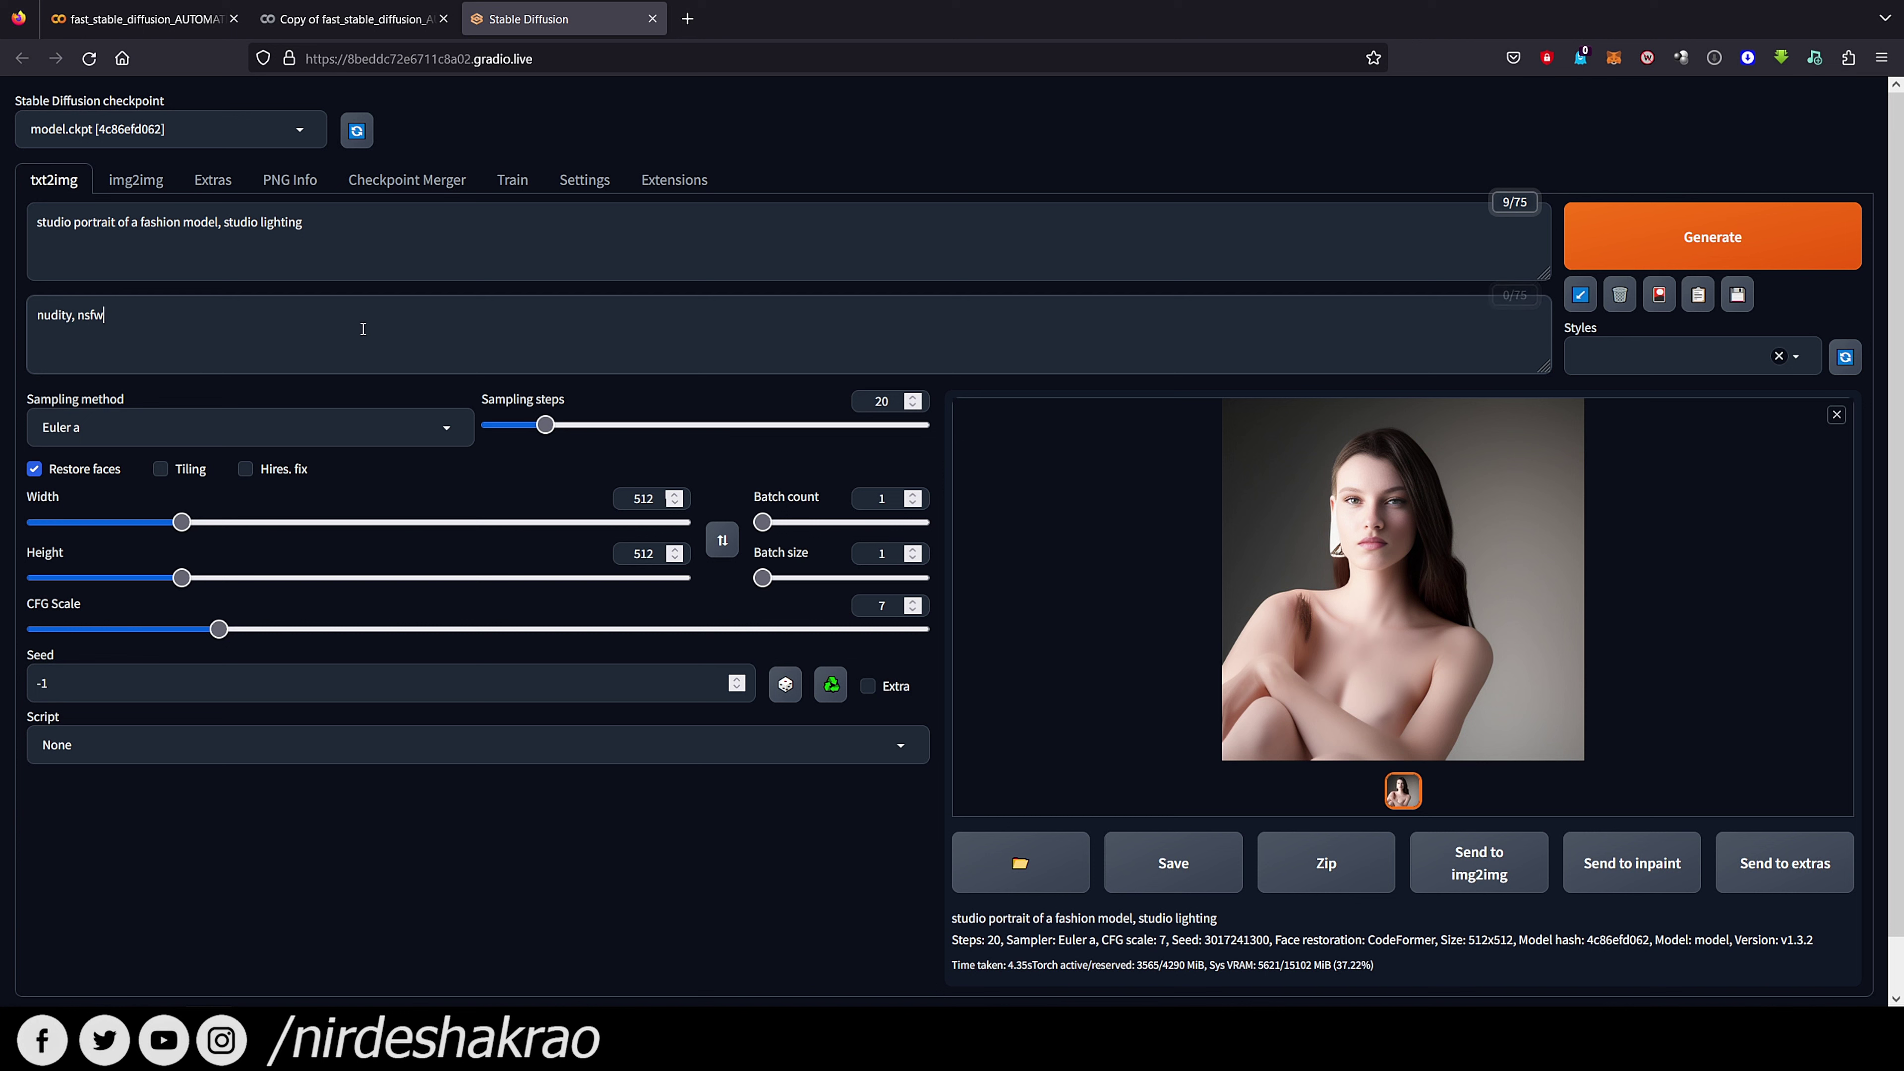
pyautogui.click(1824, 239)
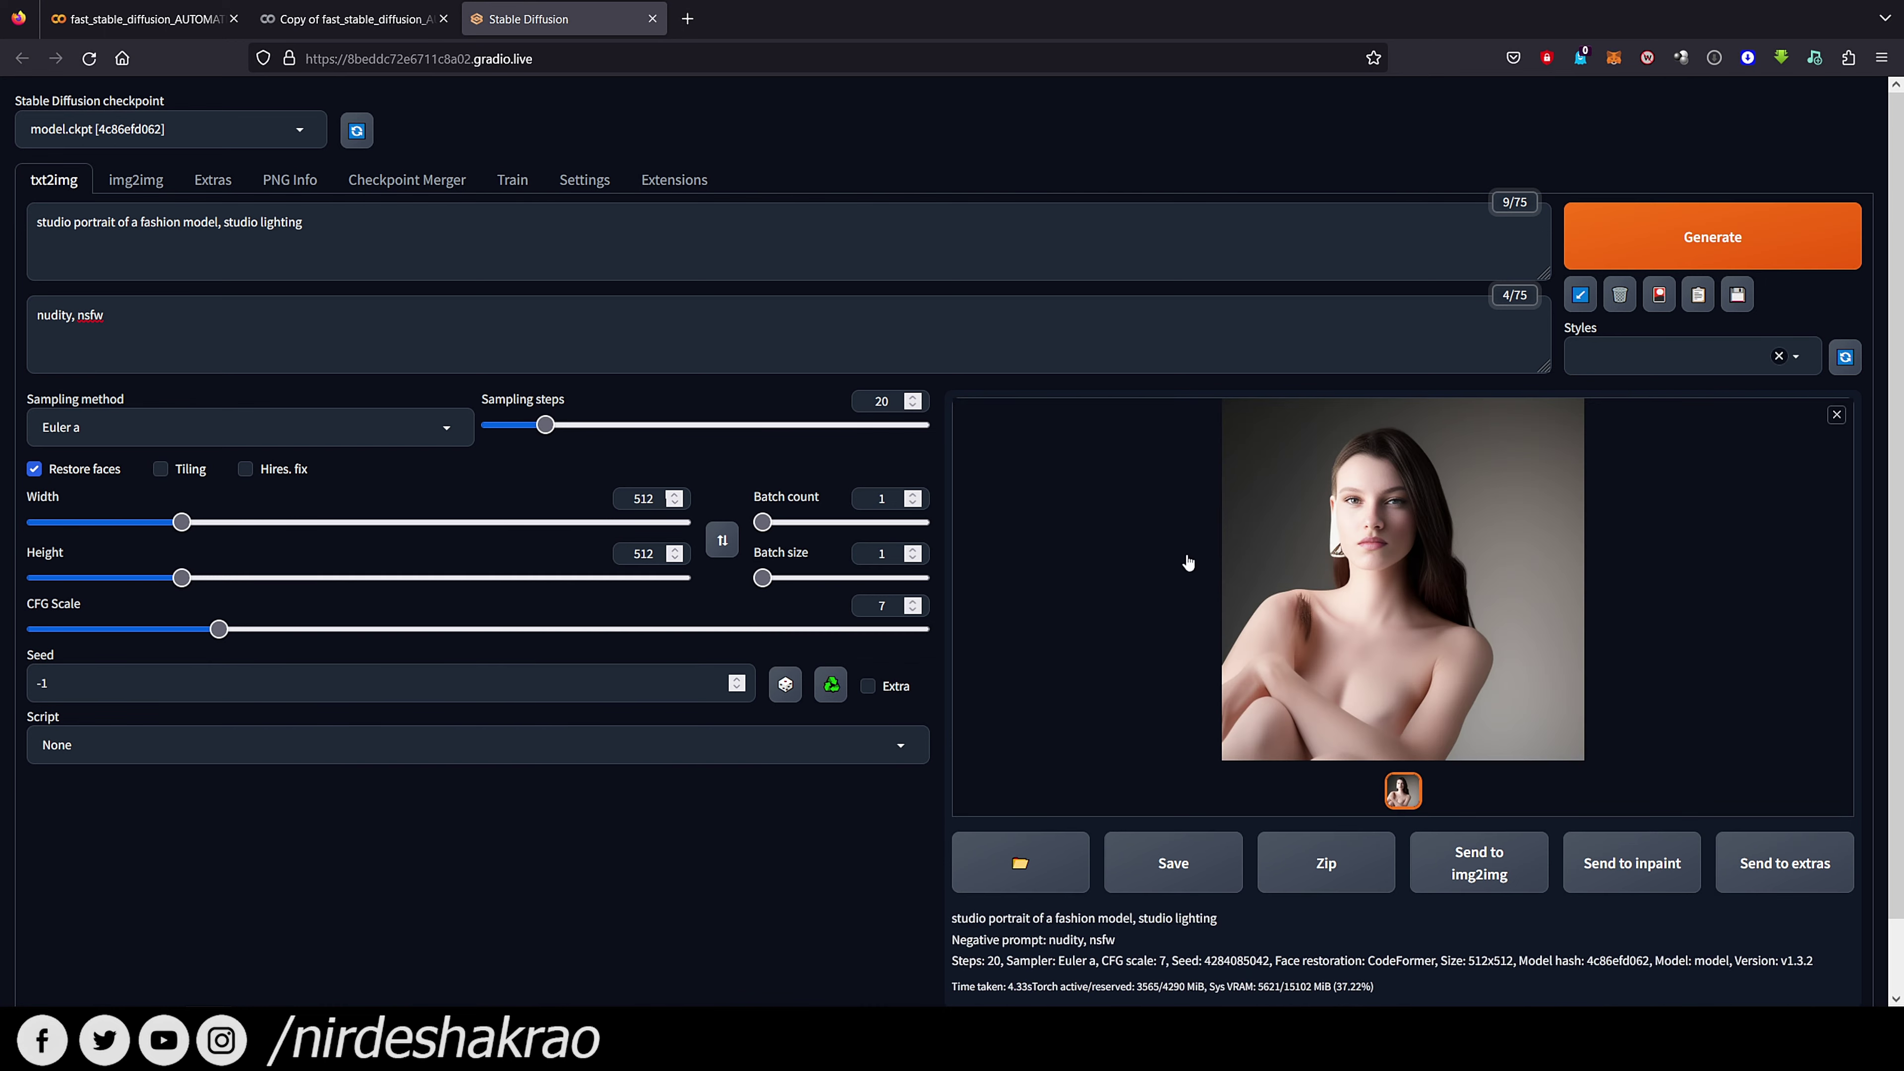
pyautogui.click(1471, 552)
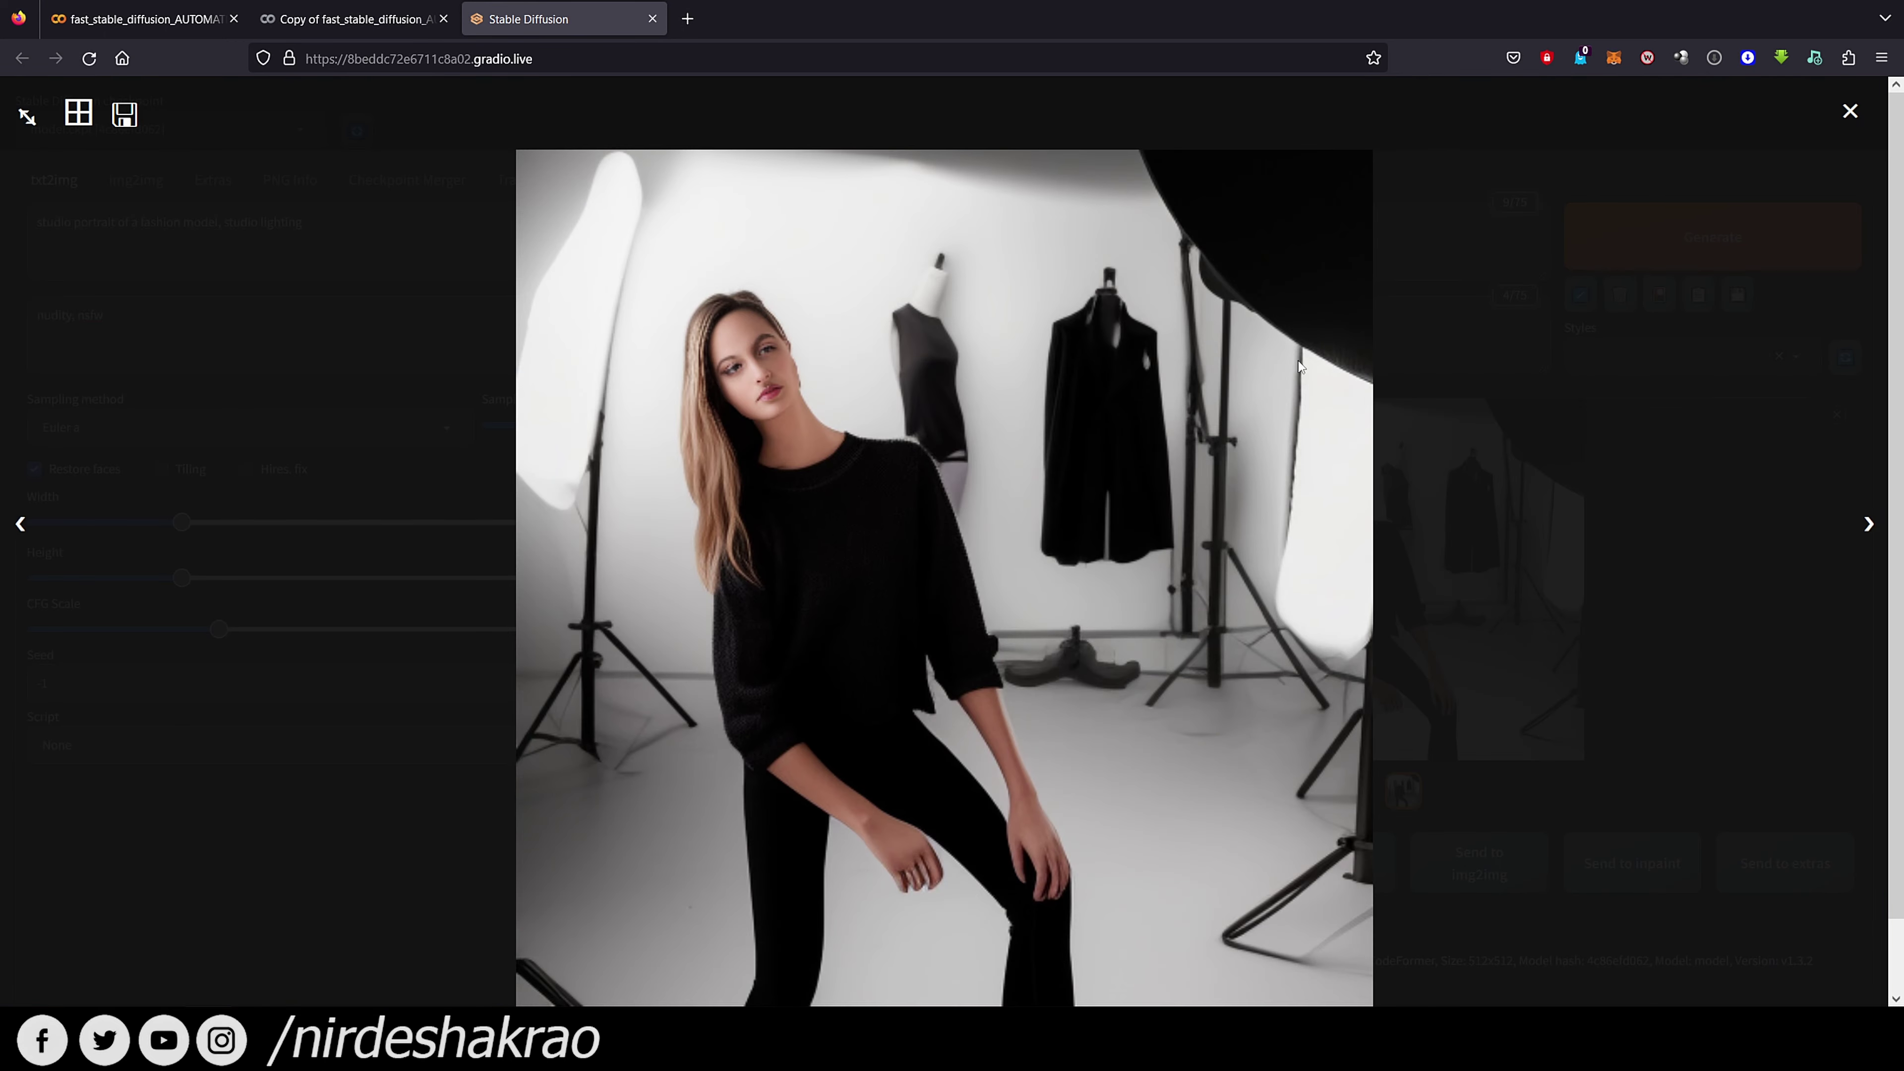
pyautogui.click(1718, 495)
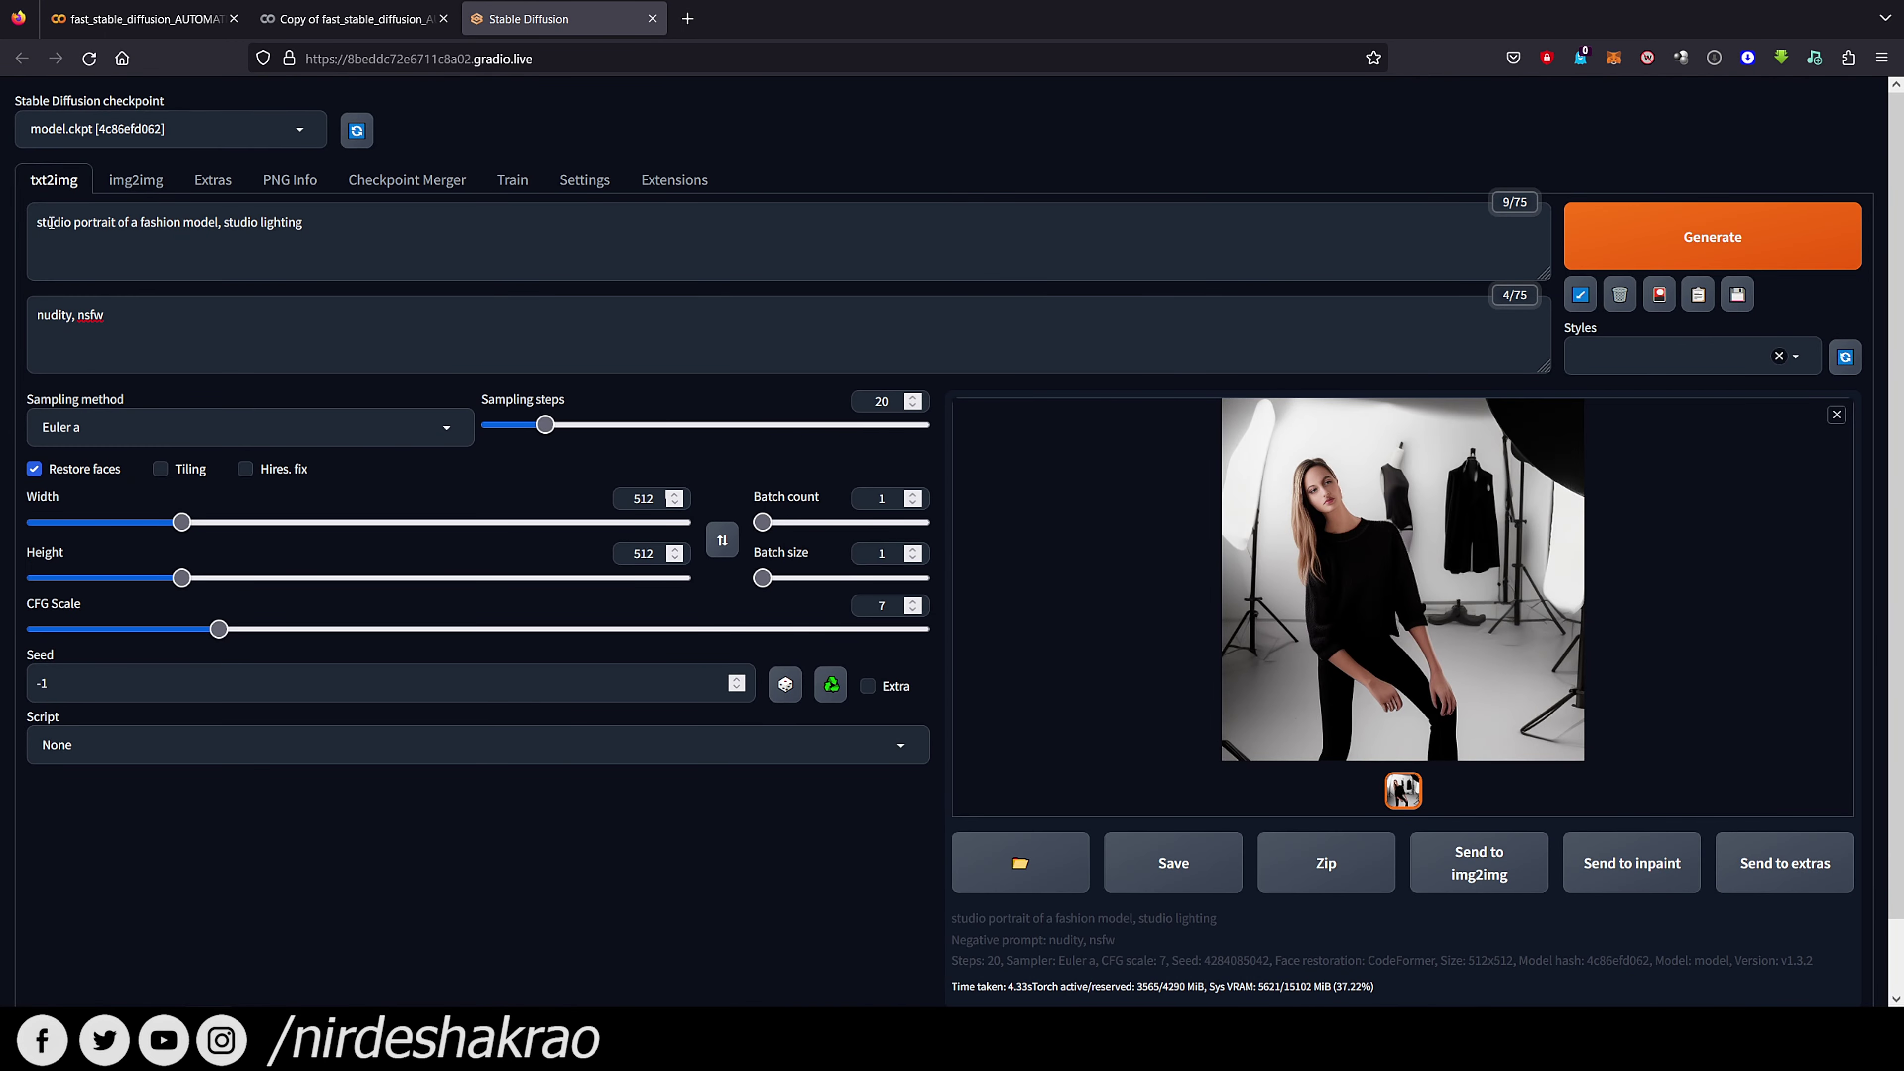
# Set the image height to 752, insert "face" before "portrait" in the prompt, and generate the image
pyautogui.click(261, 578)
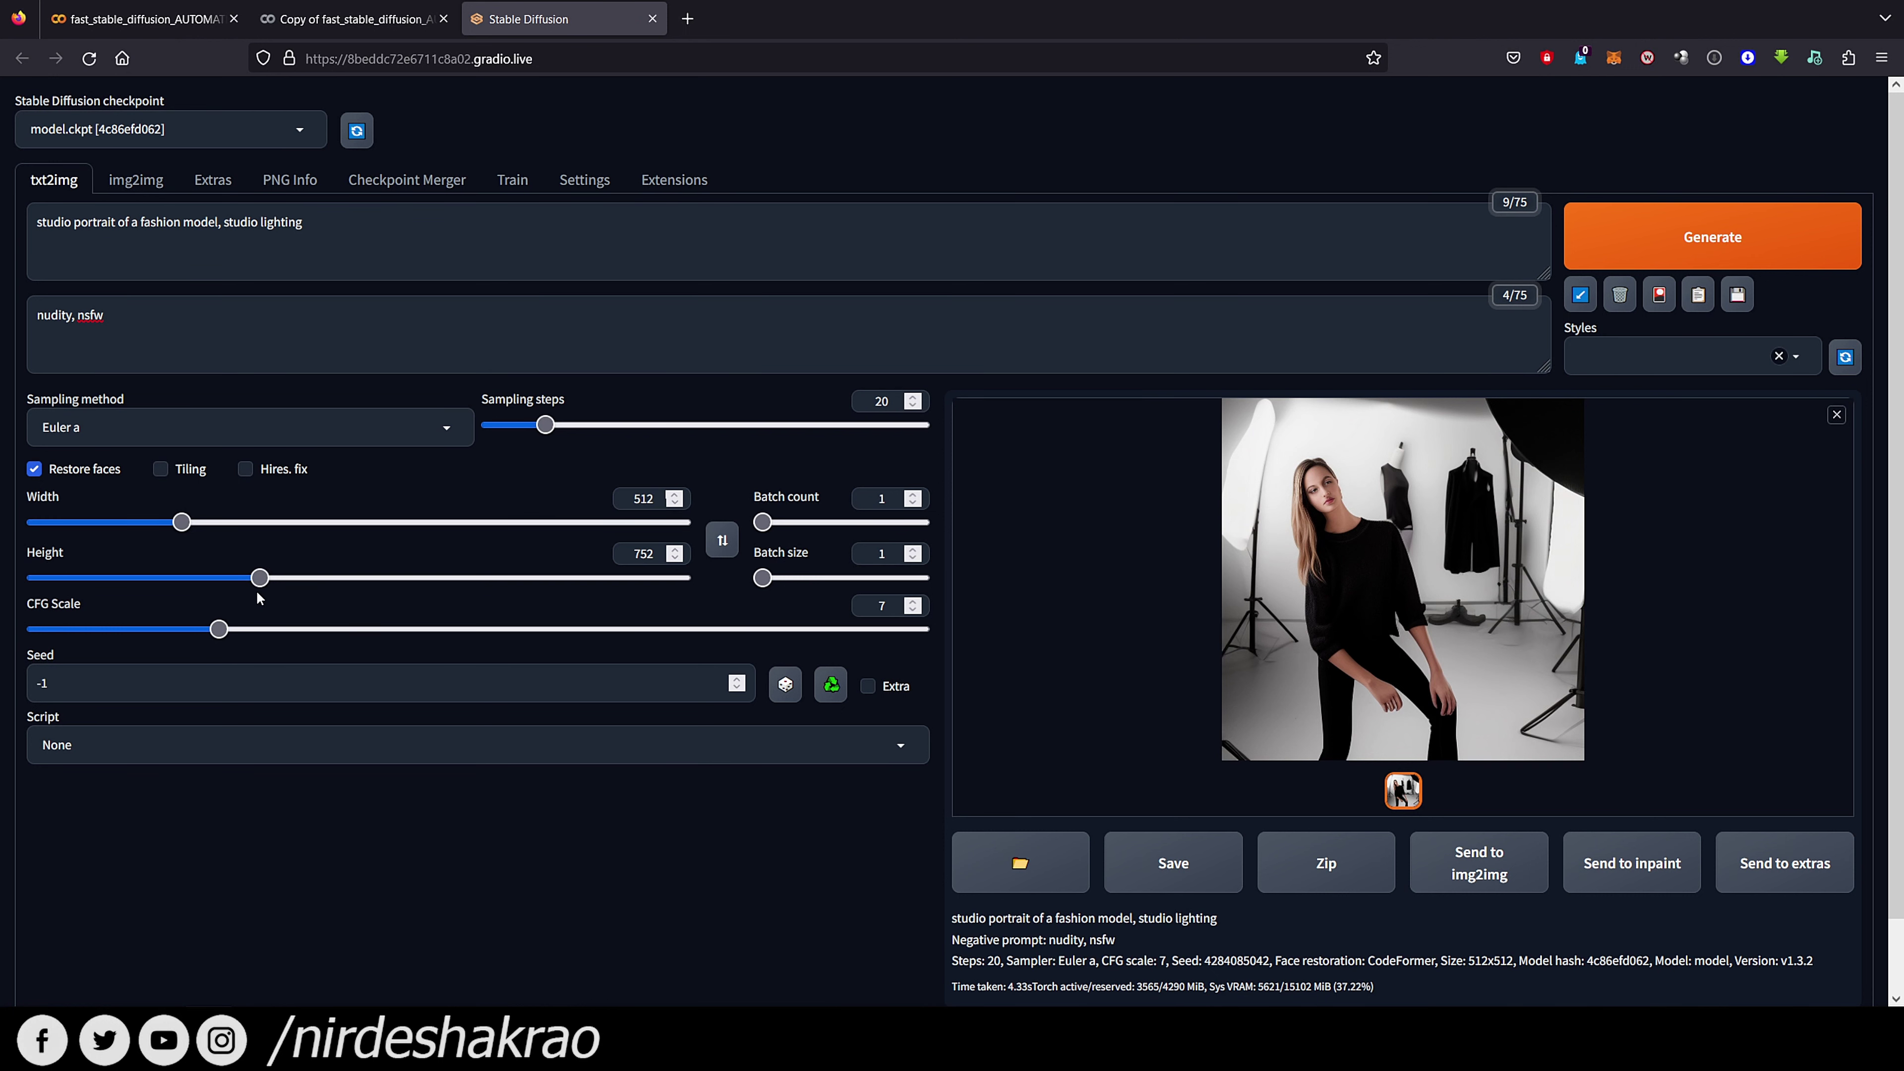
pyautogui.click(73, 222)
pyautogui.write('face')
pyautogui.click(1780, 246)
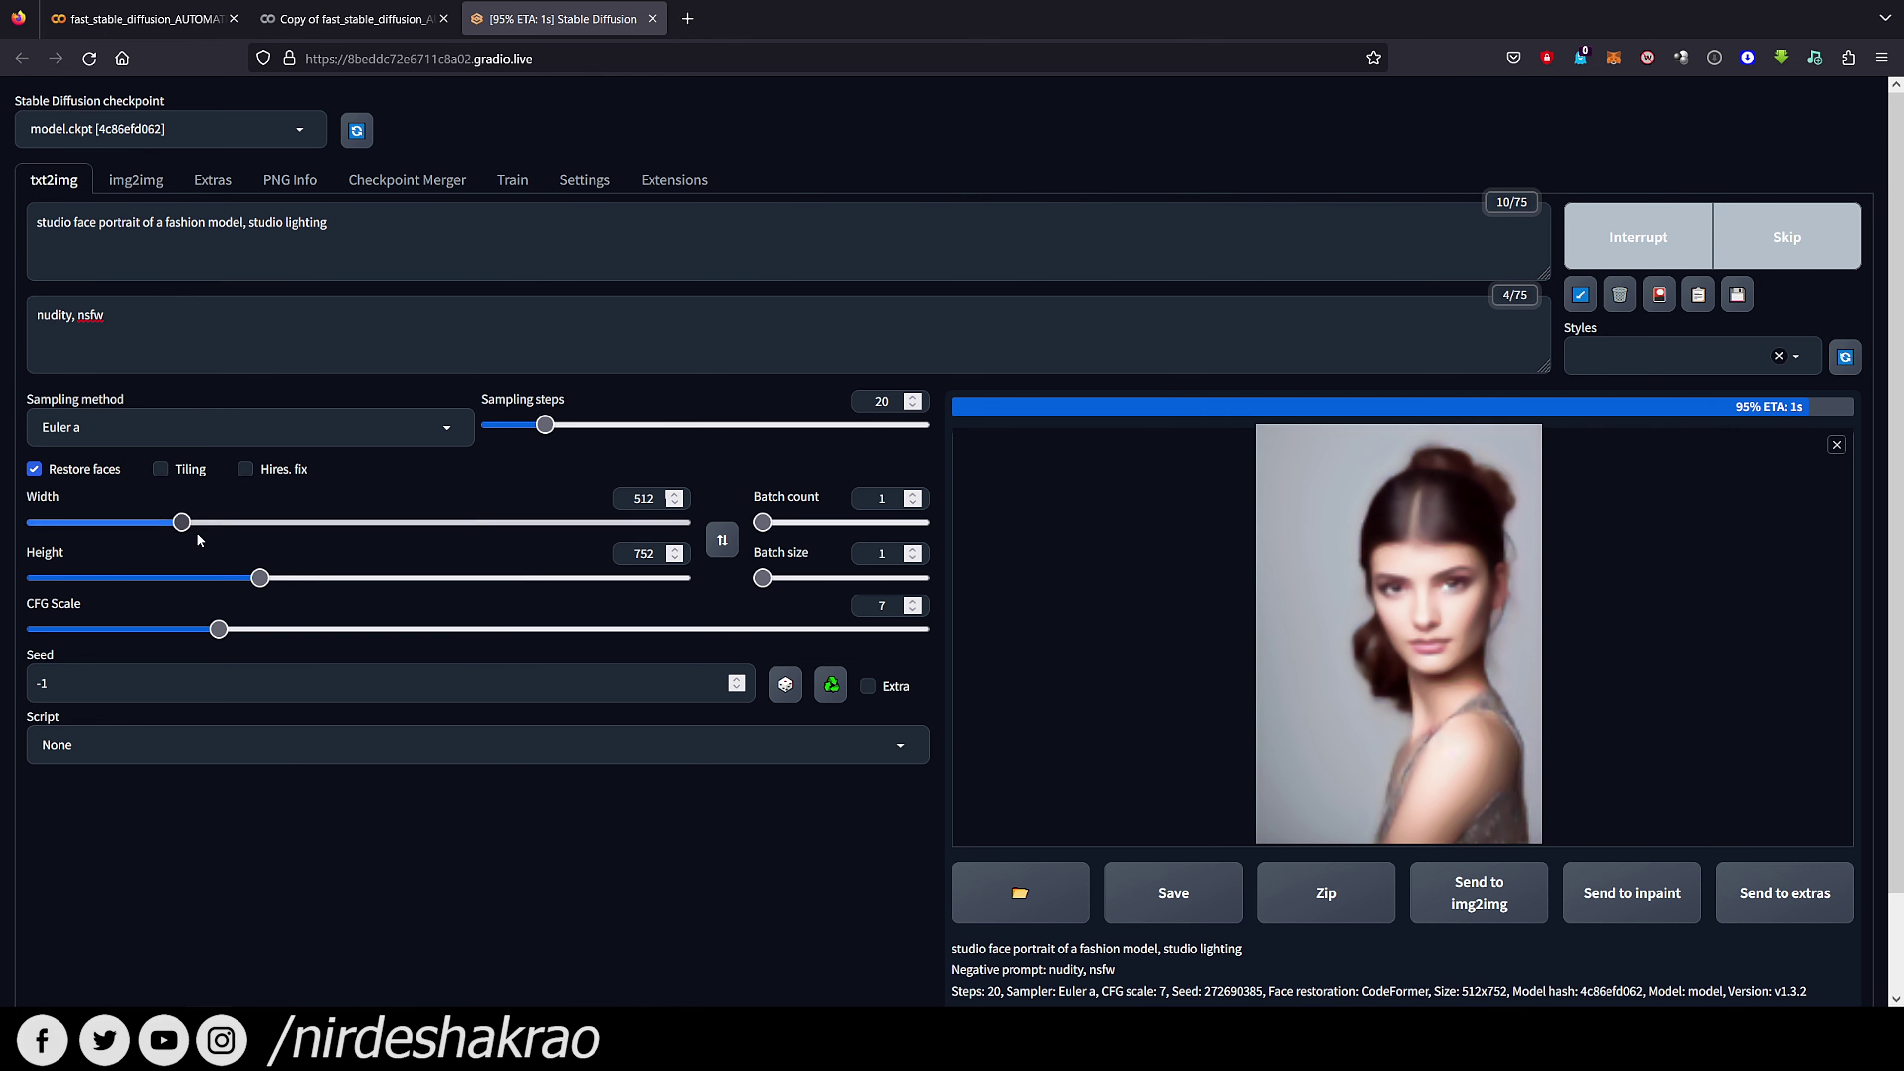
# Inspect the generated fashion model portrait enlarged, and generate another image with the same prompt and settings
pyautogui.click(1430, 635)
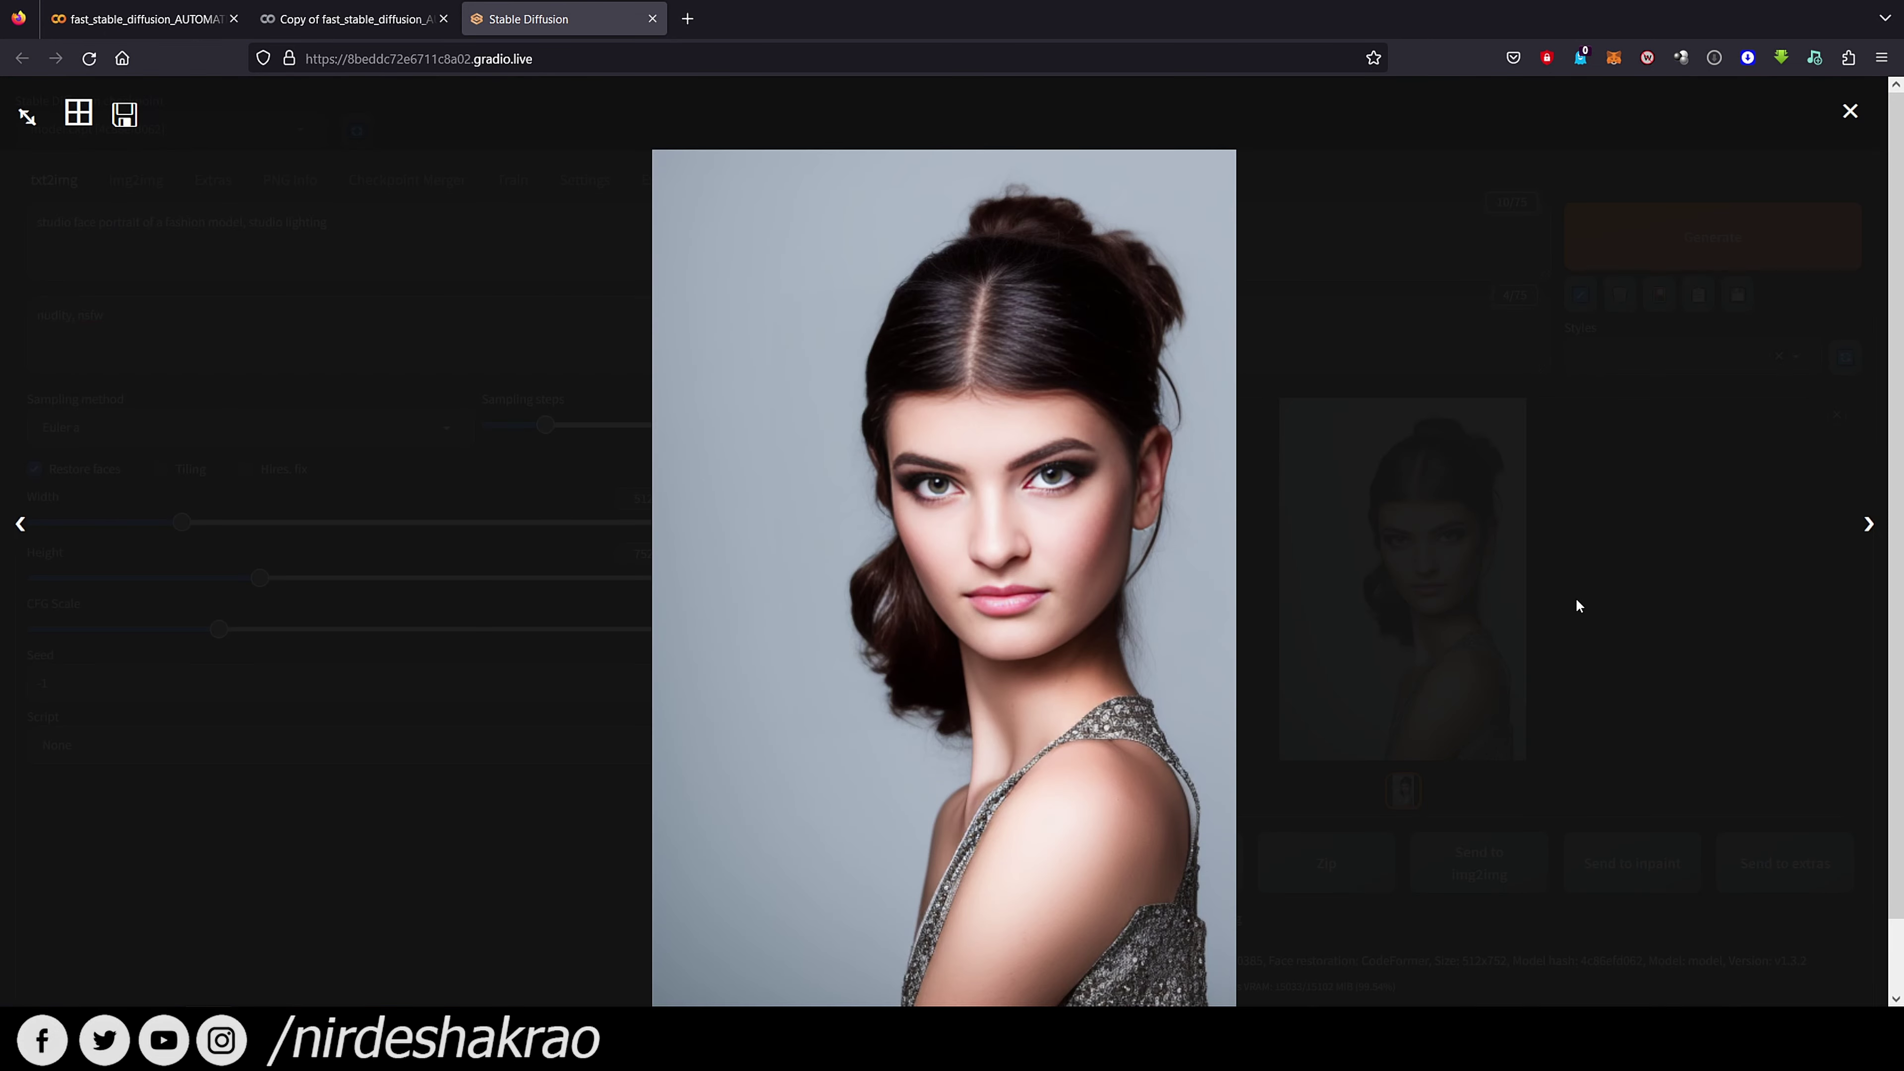
pyautogui.click(1675, 407)
pyautogui.click(1680, 238)
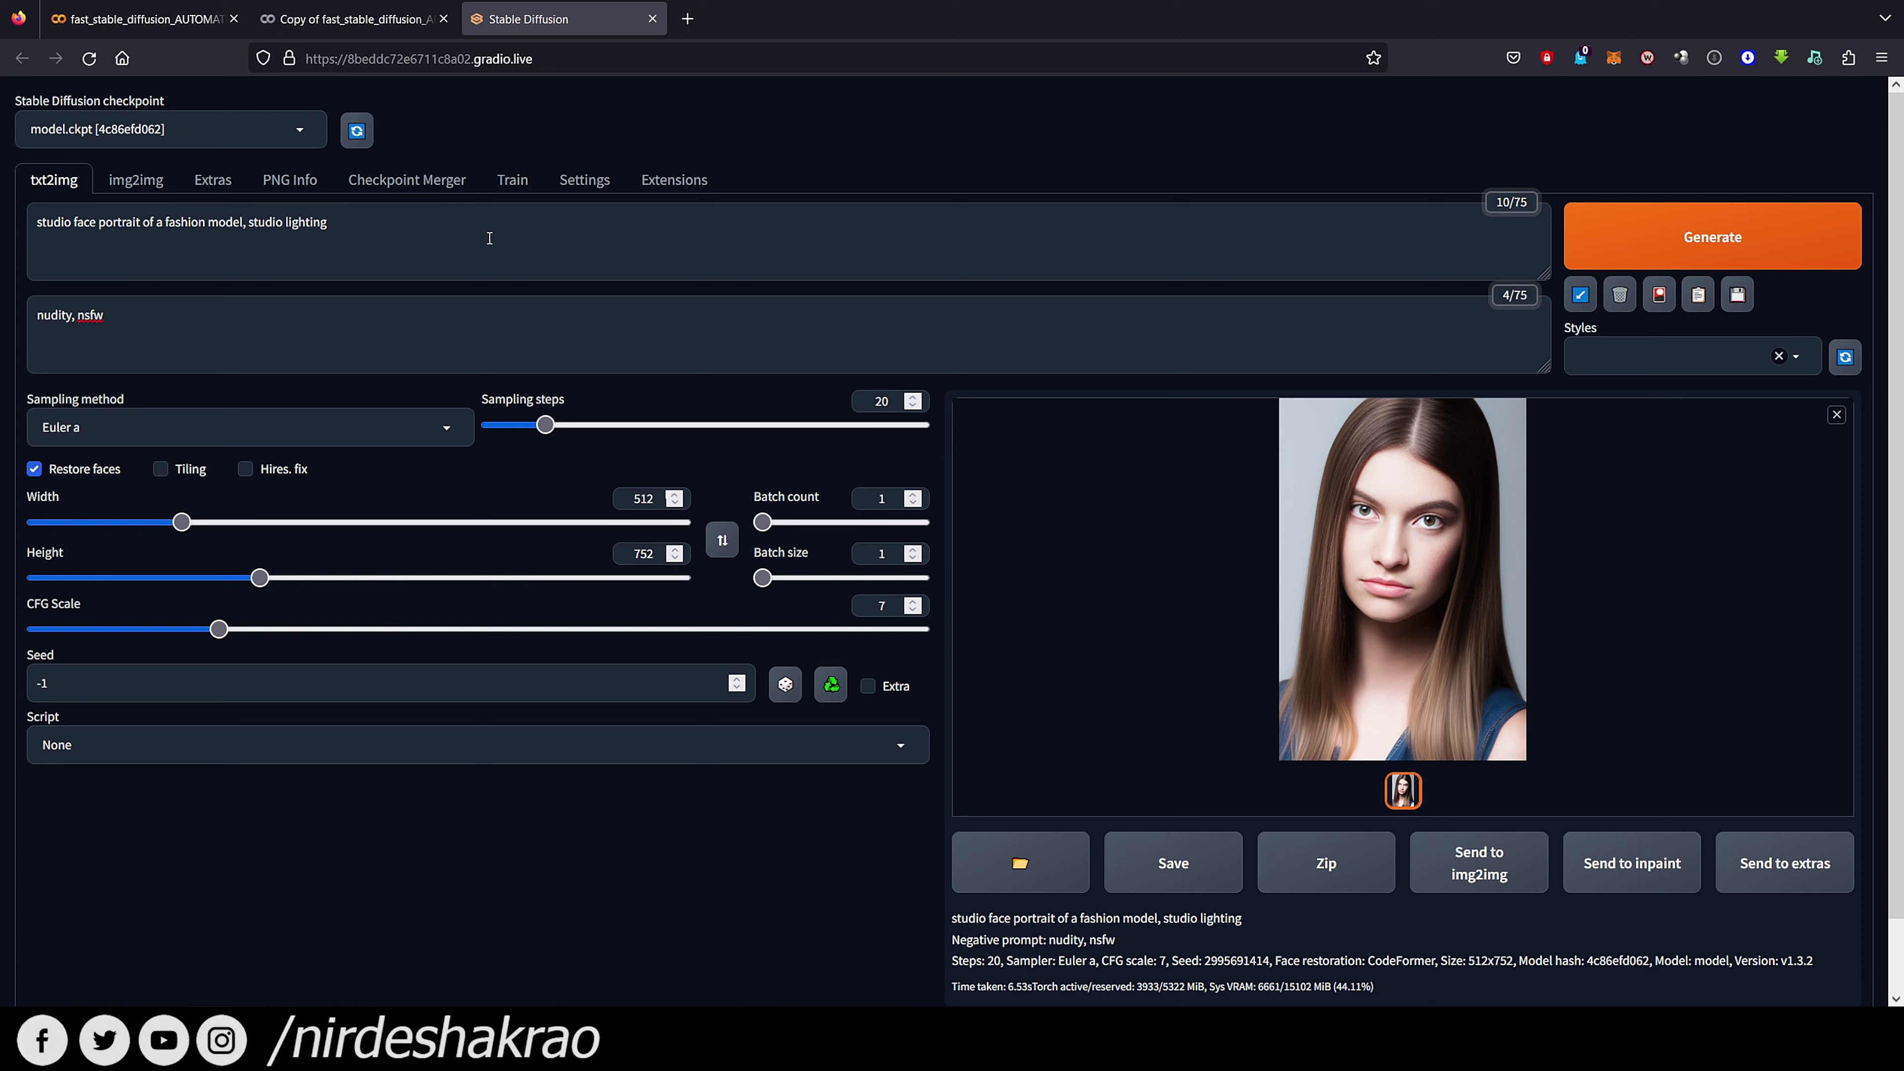
# Change the prompt to "an Indian fashion model", append ", 4k, 8k, ultra sharp, f 1.4, telephoto, space camera," and generate the image
pyautogui.click(153, 229)
pyautogui.write('n Indian')
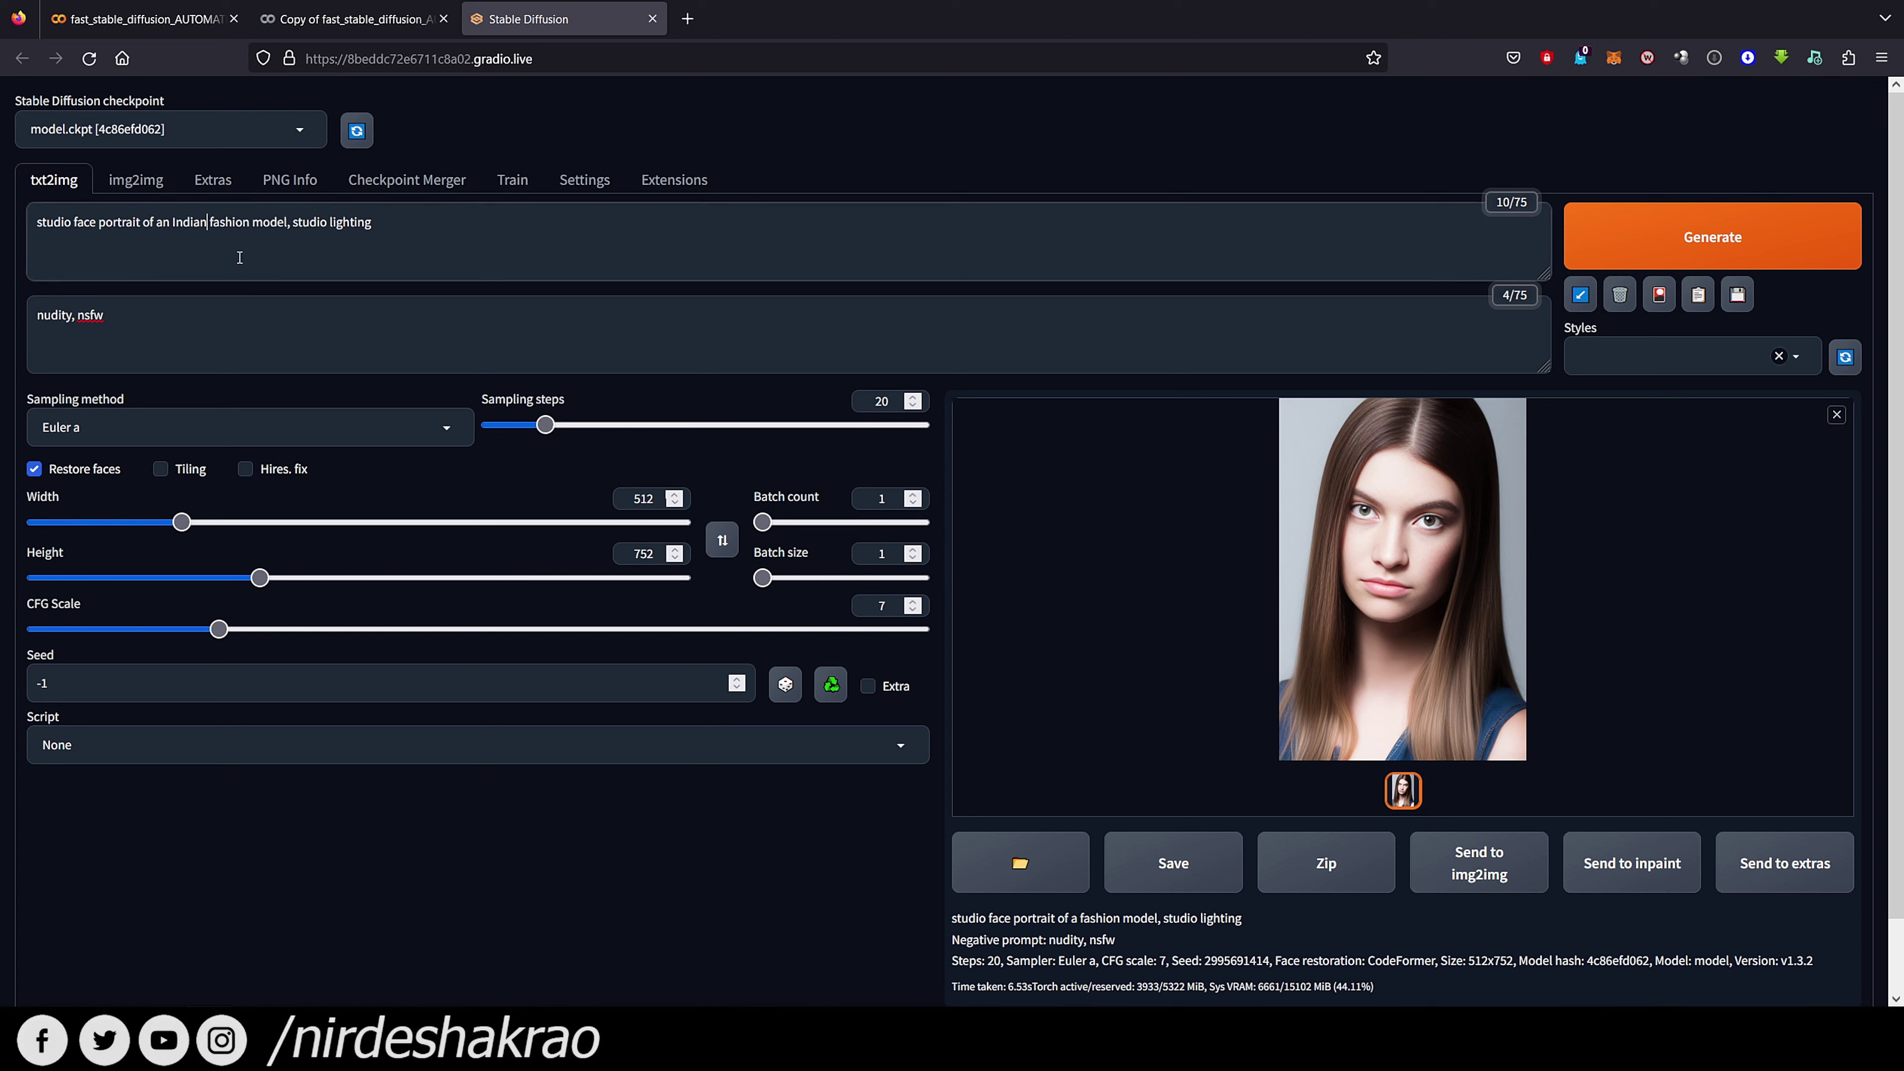
pyautogui.click(476, 239)
pyautogui.write(', 4k, 8k, uiltra')
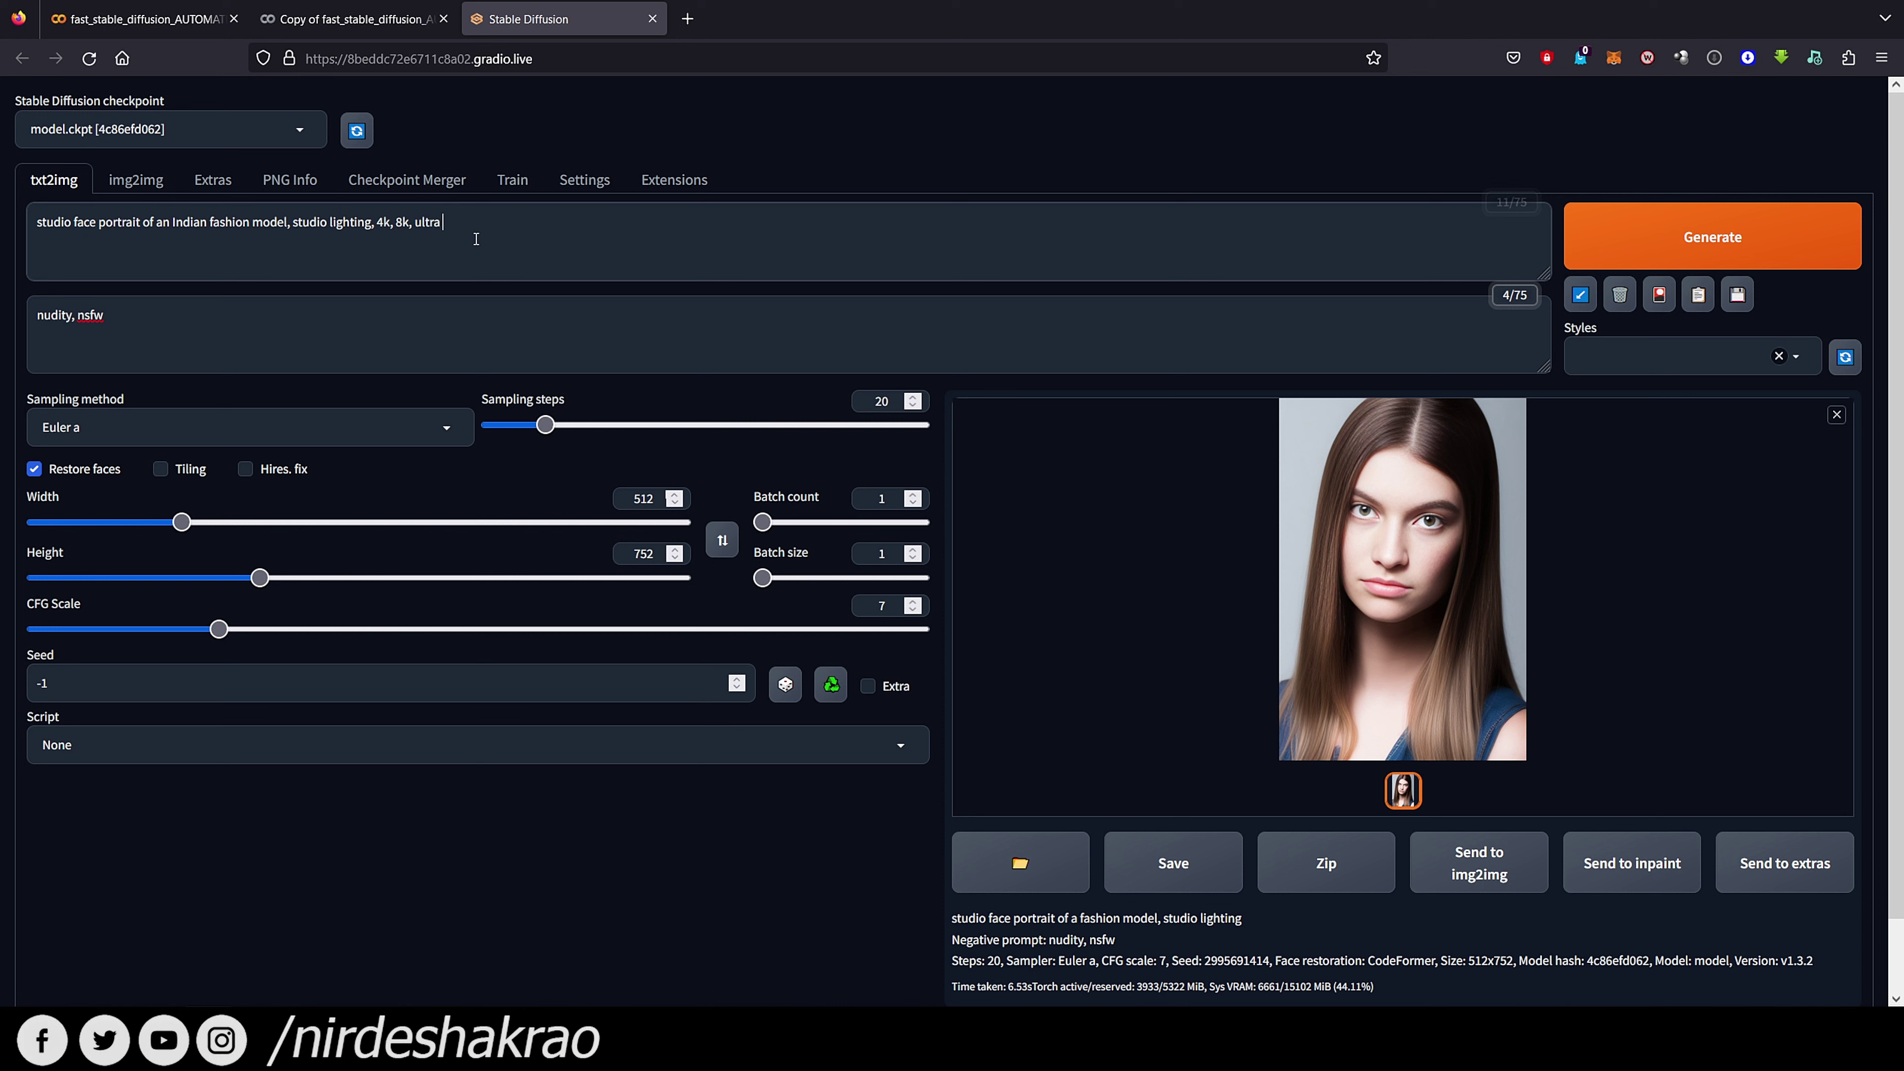
pyautogui.write(' sharp, f 1.4, te')
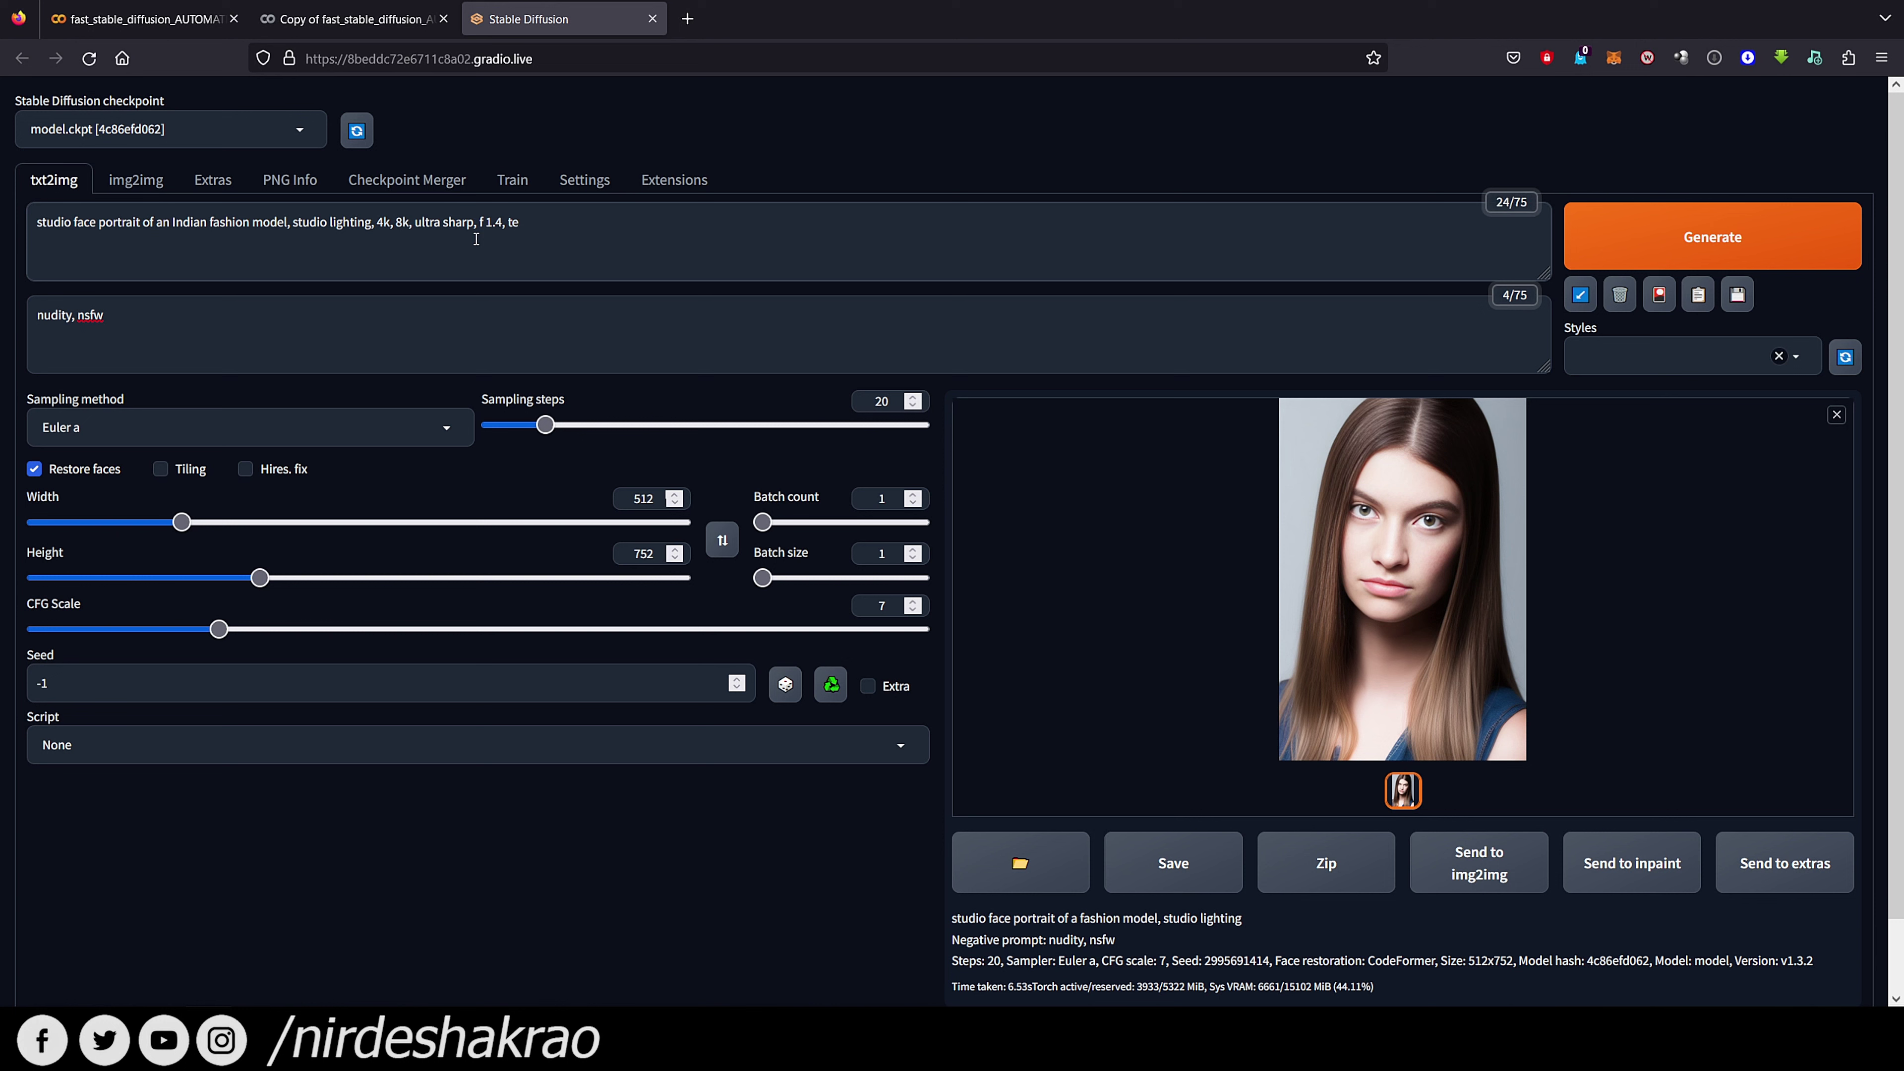
pyautogui.write('lephoto, space camera,')
pyautogui.click(1656, 255)
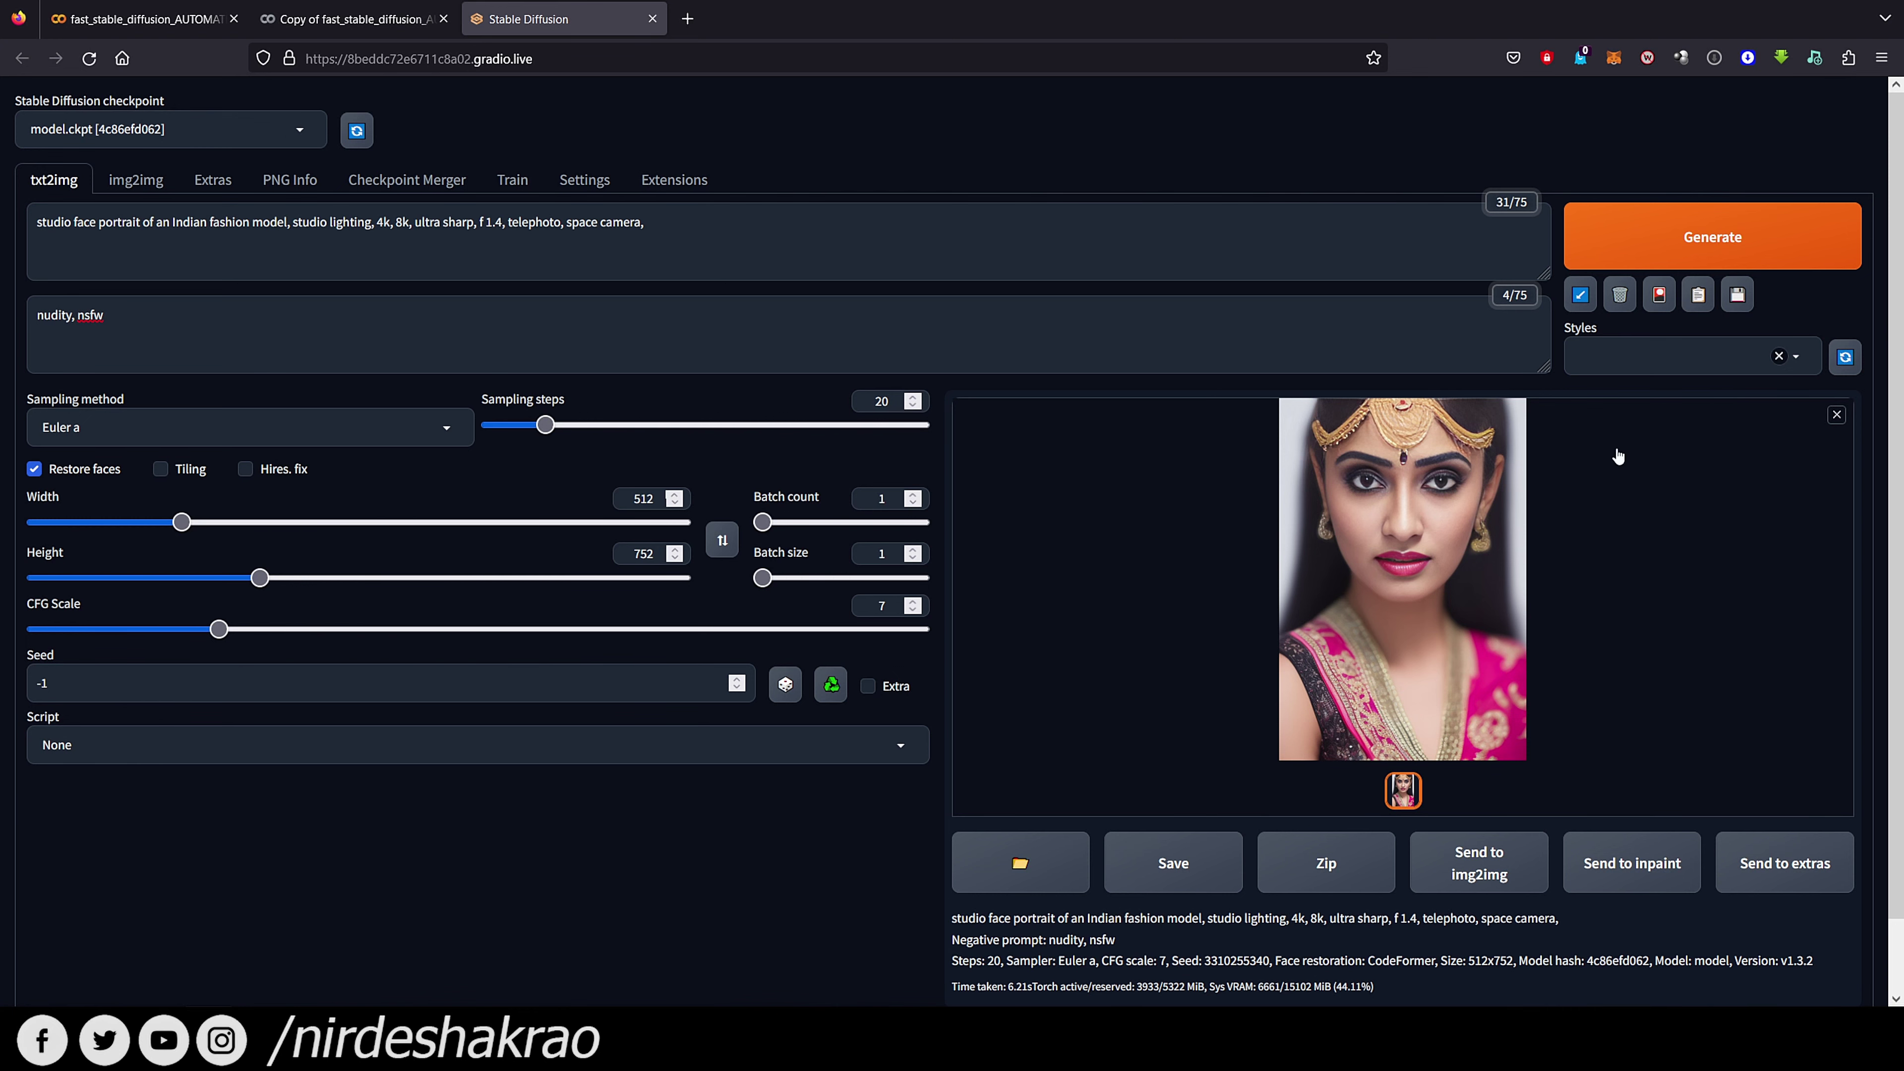
# Switch to File Explorer and open the 2023-06-11 folder under sd, stable-diffusion-webui, outputs, txt2img-images
pyautogui.hotkey('alt', 'Tab')
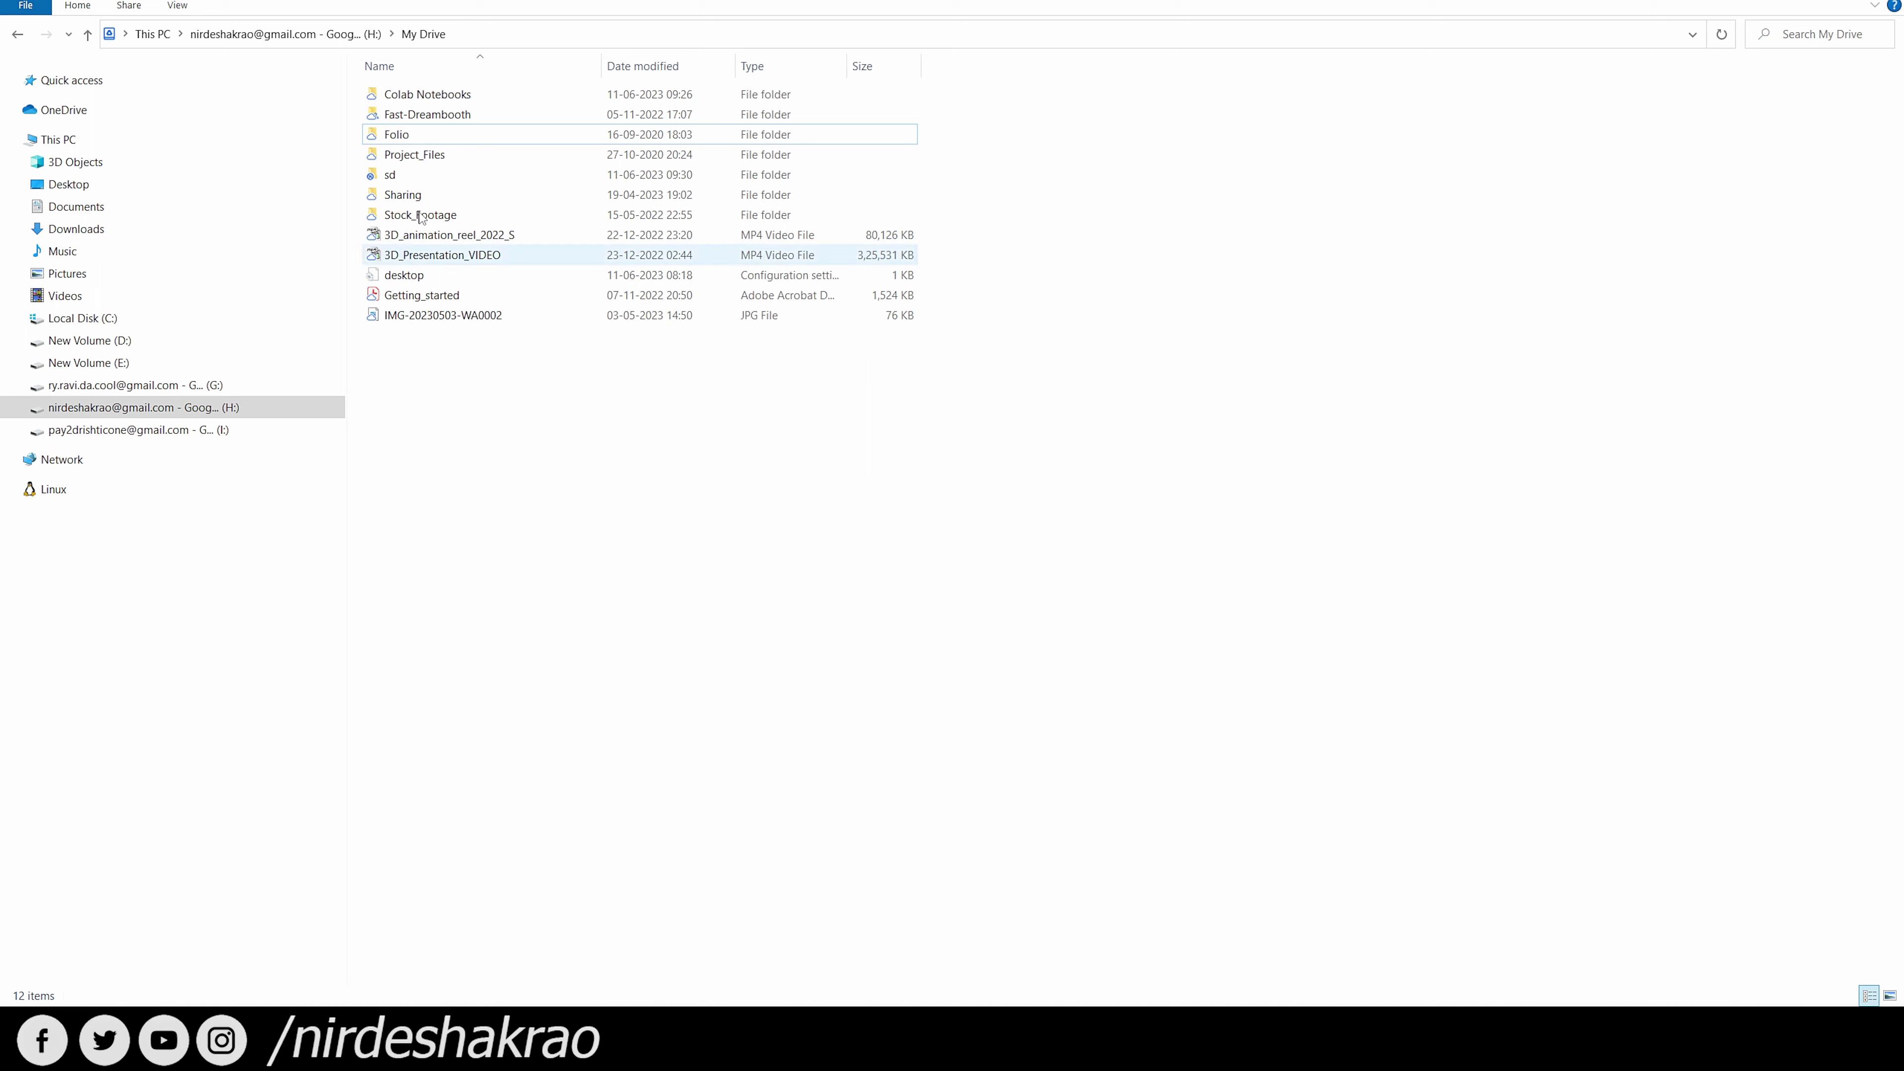
pyautogui.doubleClick(387, 179)
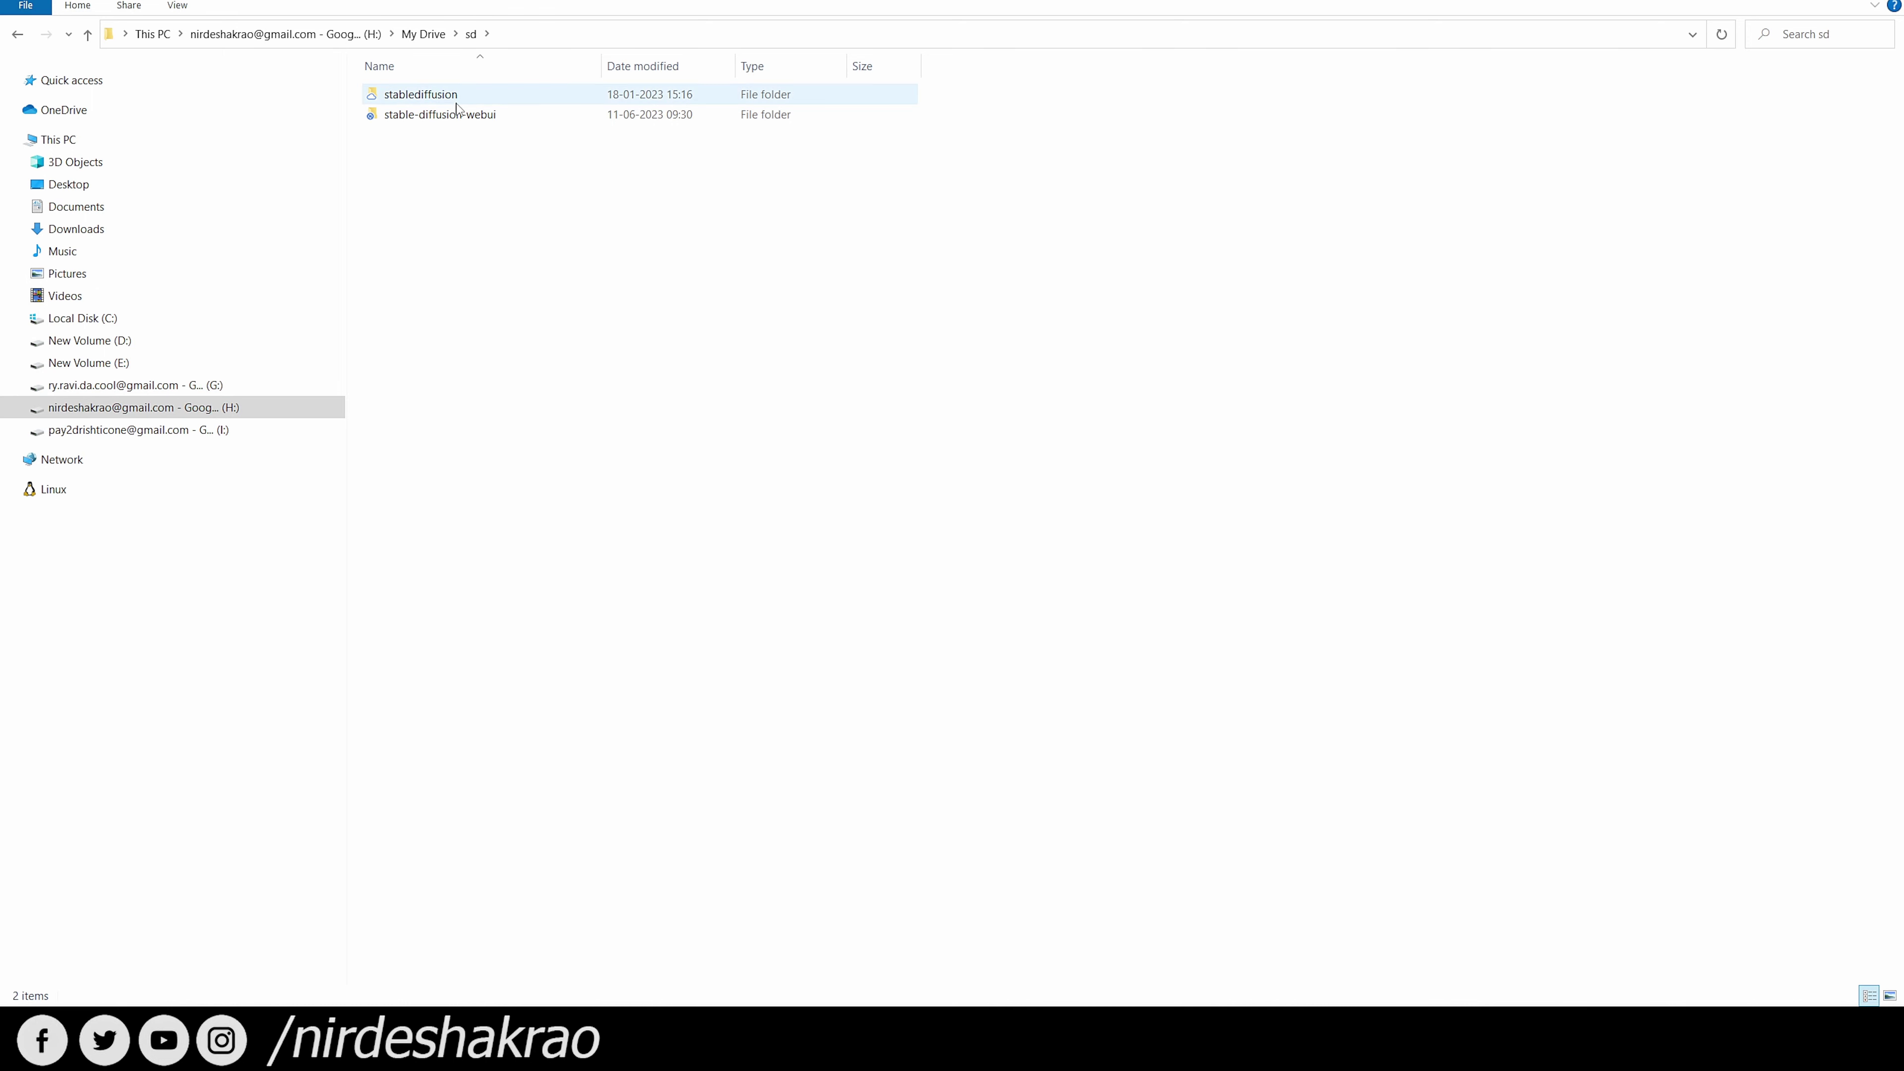
pyautogui.doubleClick(469, 118)
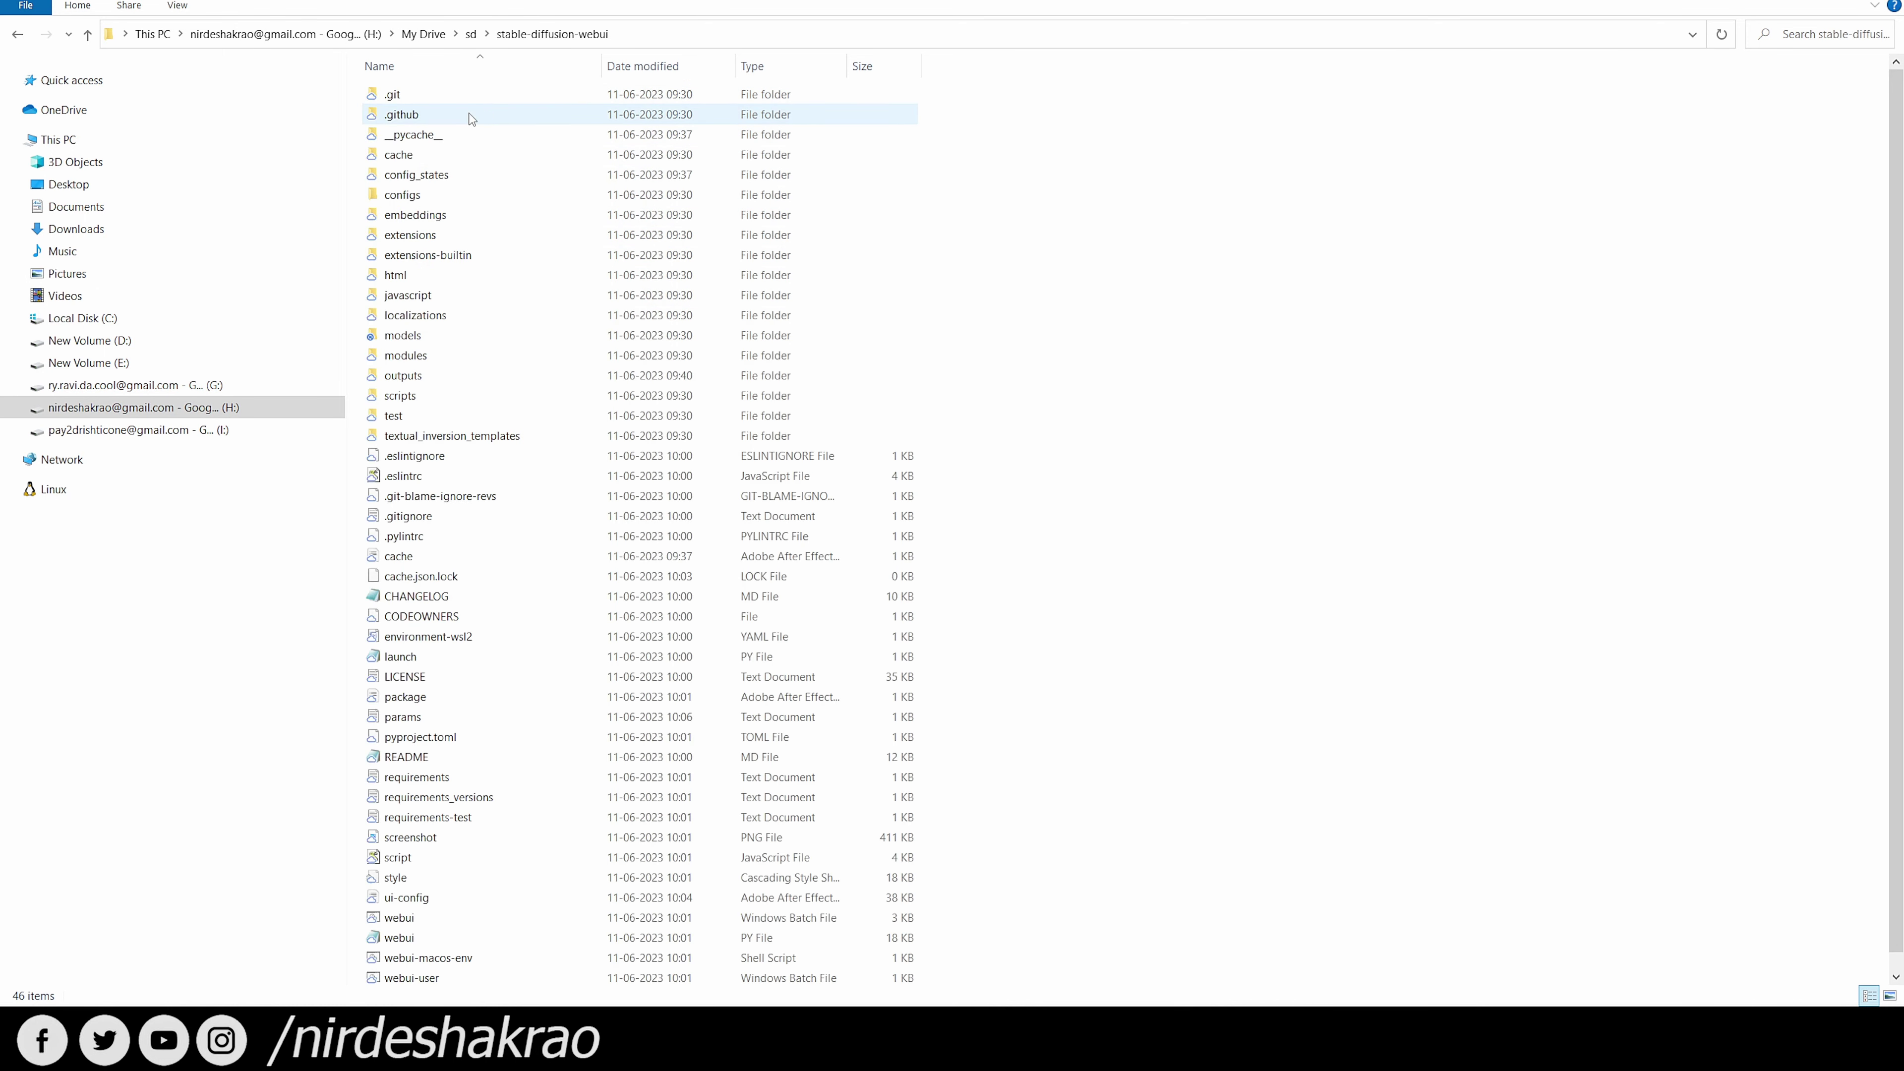
pyautogui.doubleClick(411, 377)
pyautogui.doubleClick(439, 95)
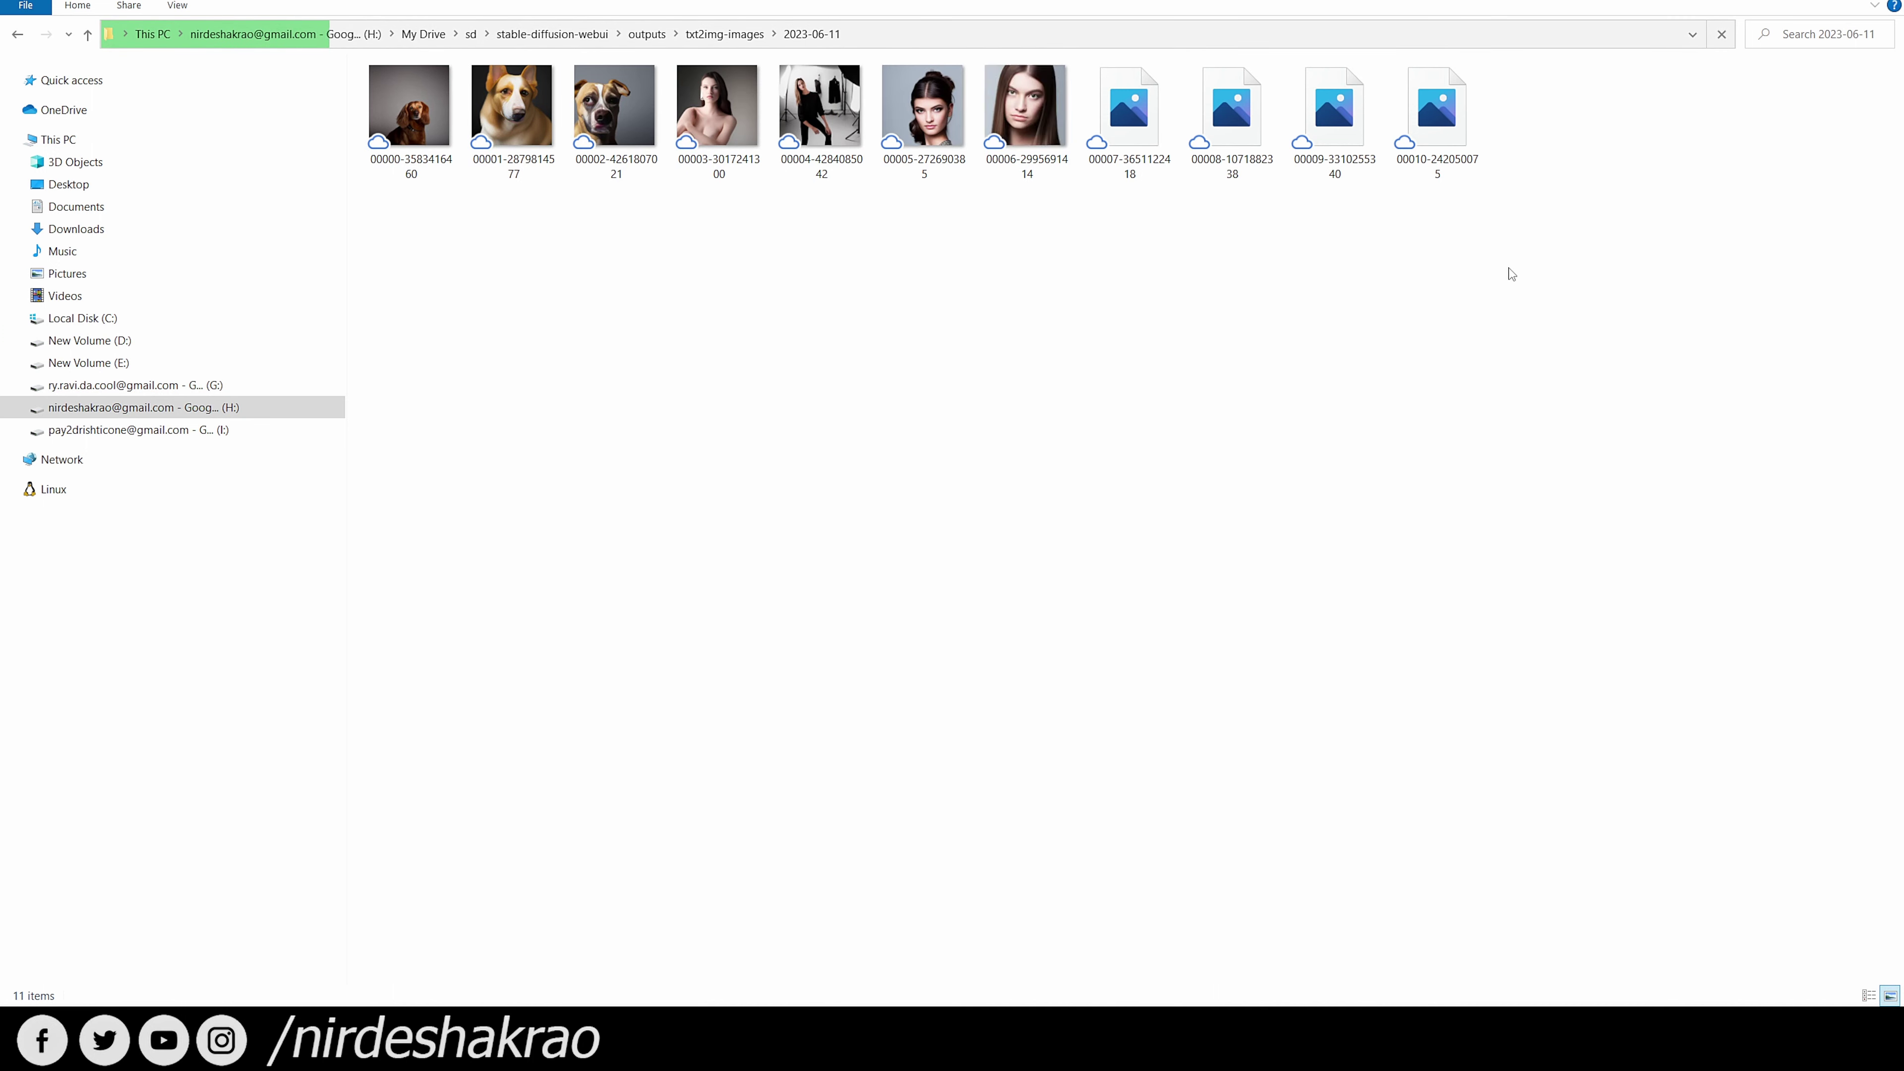
# Delete all generated images from the 2023-06-11 output folder
pyautogui.moveTo(1643, 357); pyautogui.dragTo(390, 60)
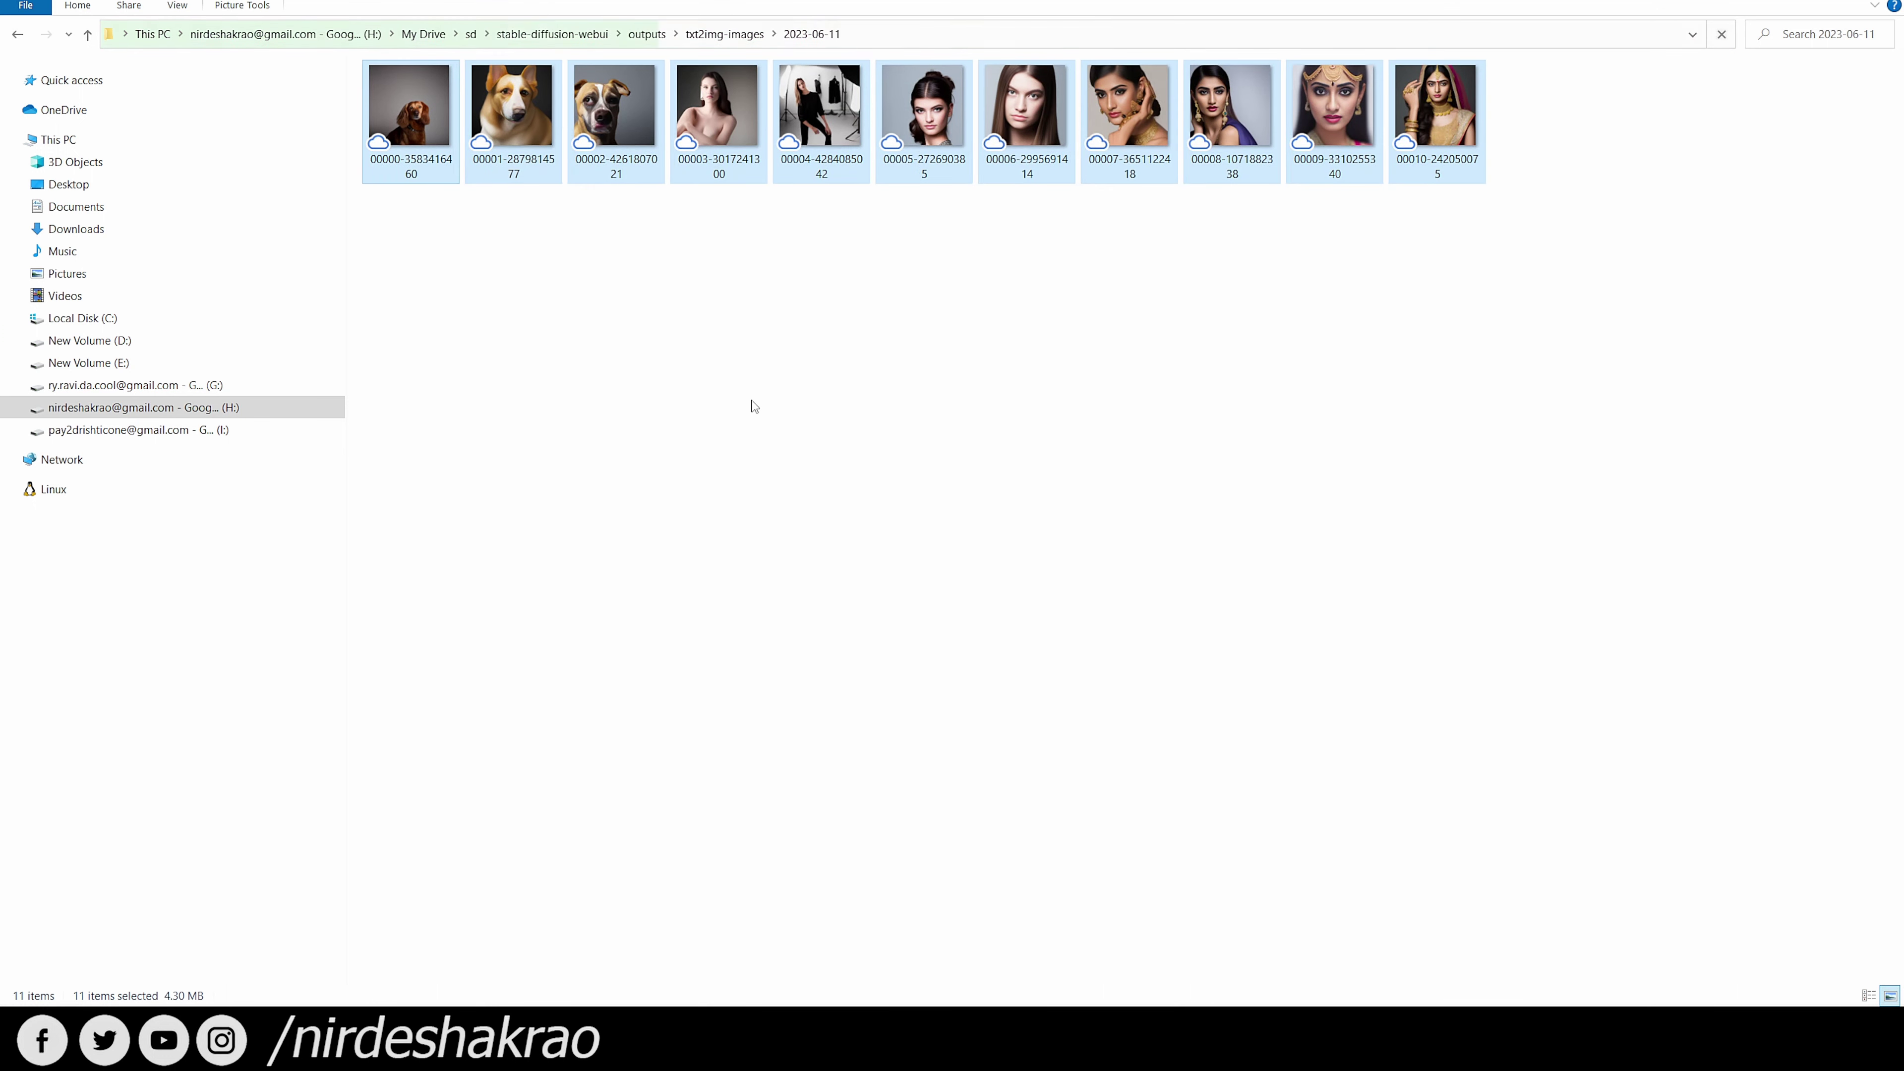
pyautogui.press('Delete')
pyautogui.press('Return')
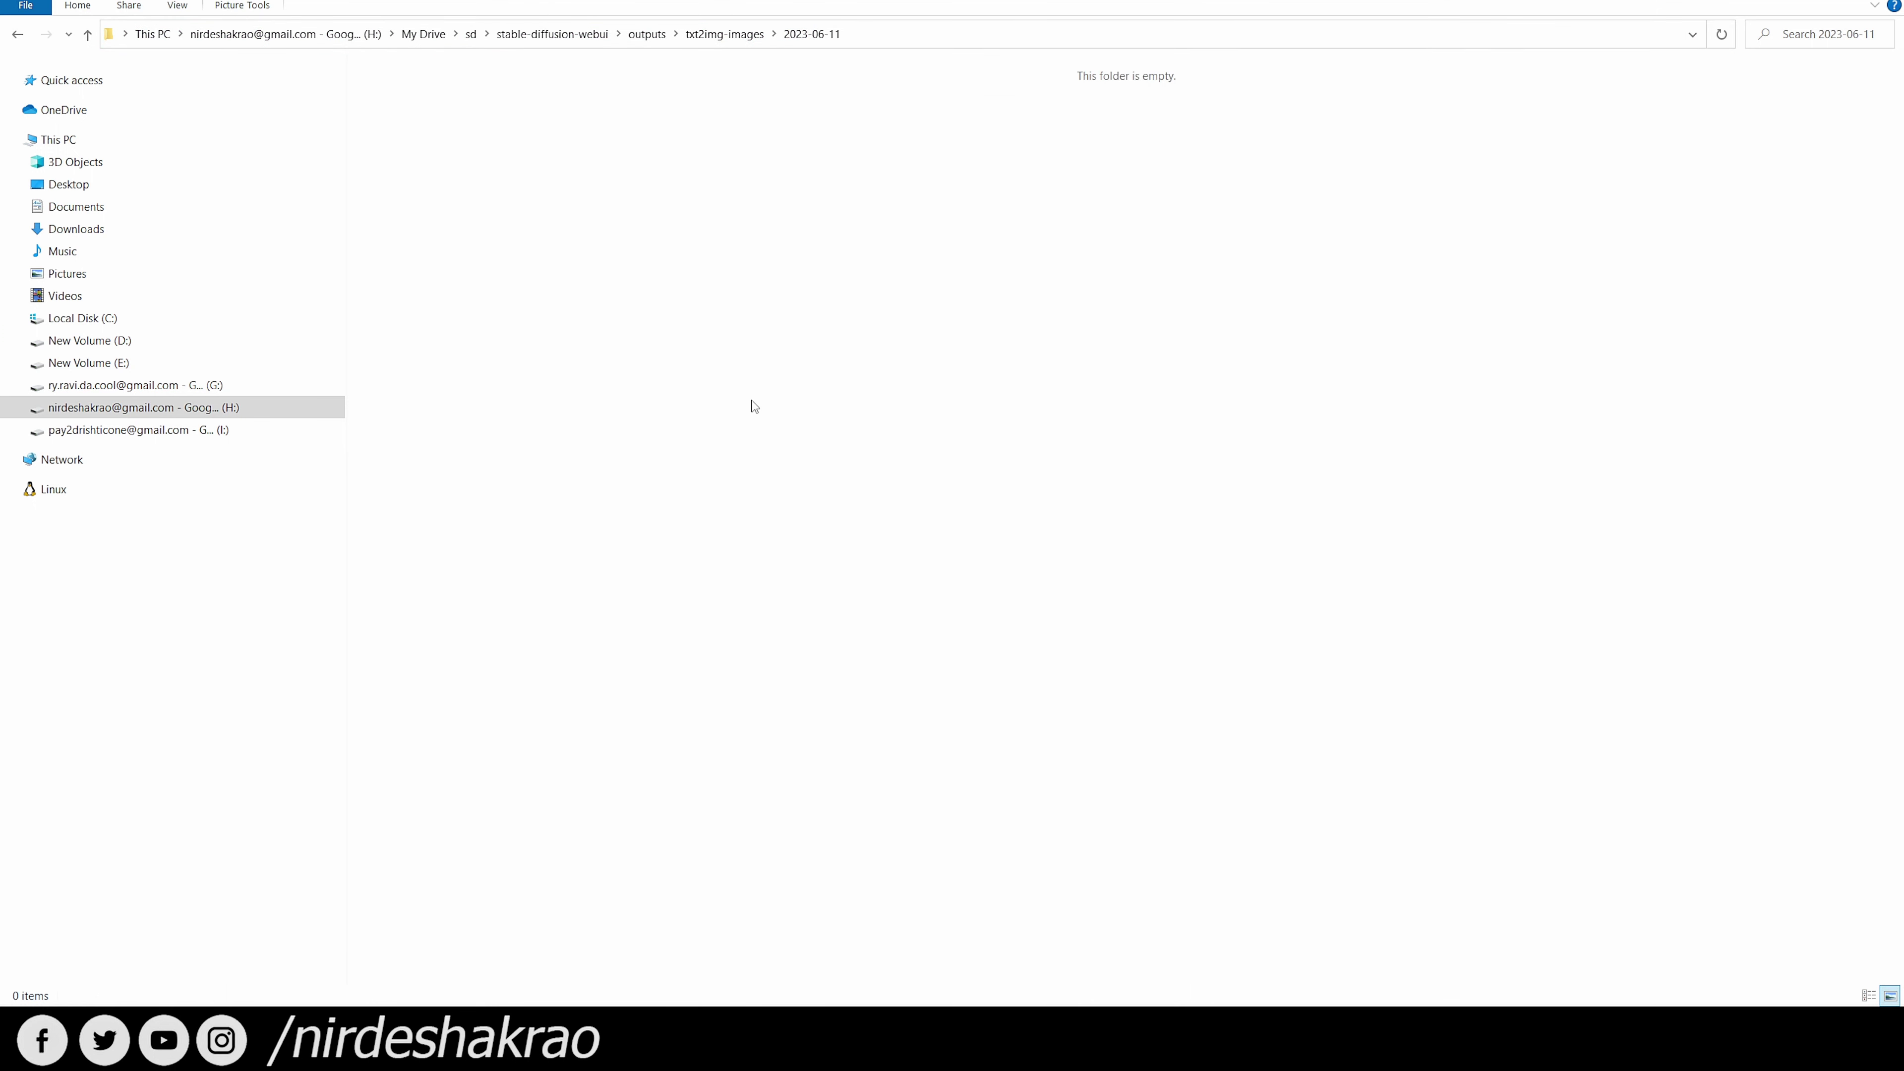
pyautogui.rightClick(873, 337)
pyautogui.click(907, 407)
# Search Google for "google colab" in the browser, and open the most recent "Copy of fast_stable_diffusion_AUTOMATIC1111.ipynb" notebook in Colab
pyautogui.moveTo(146, 1050)
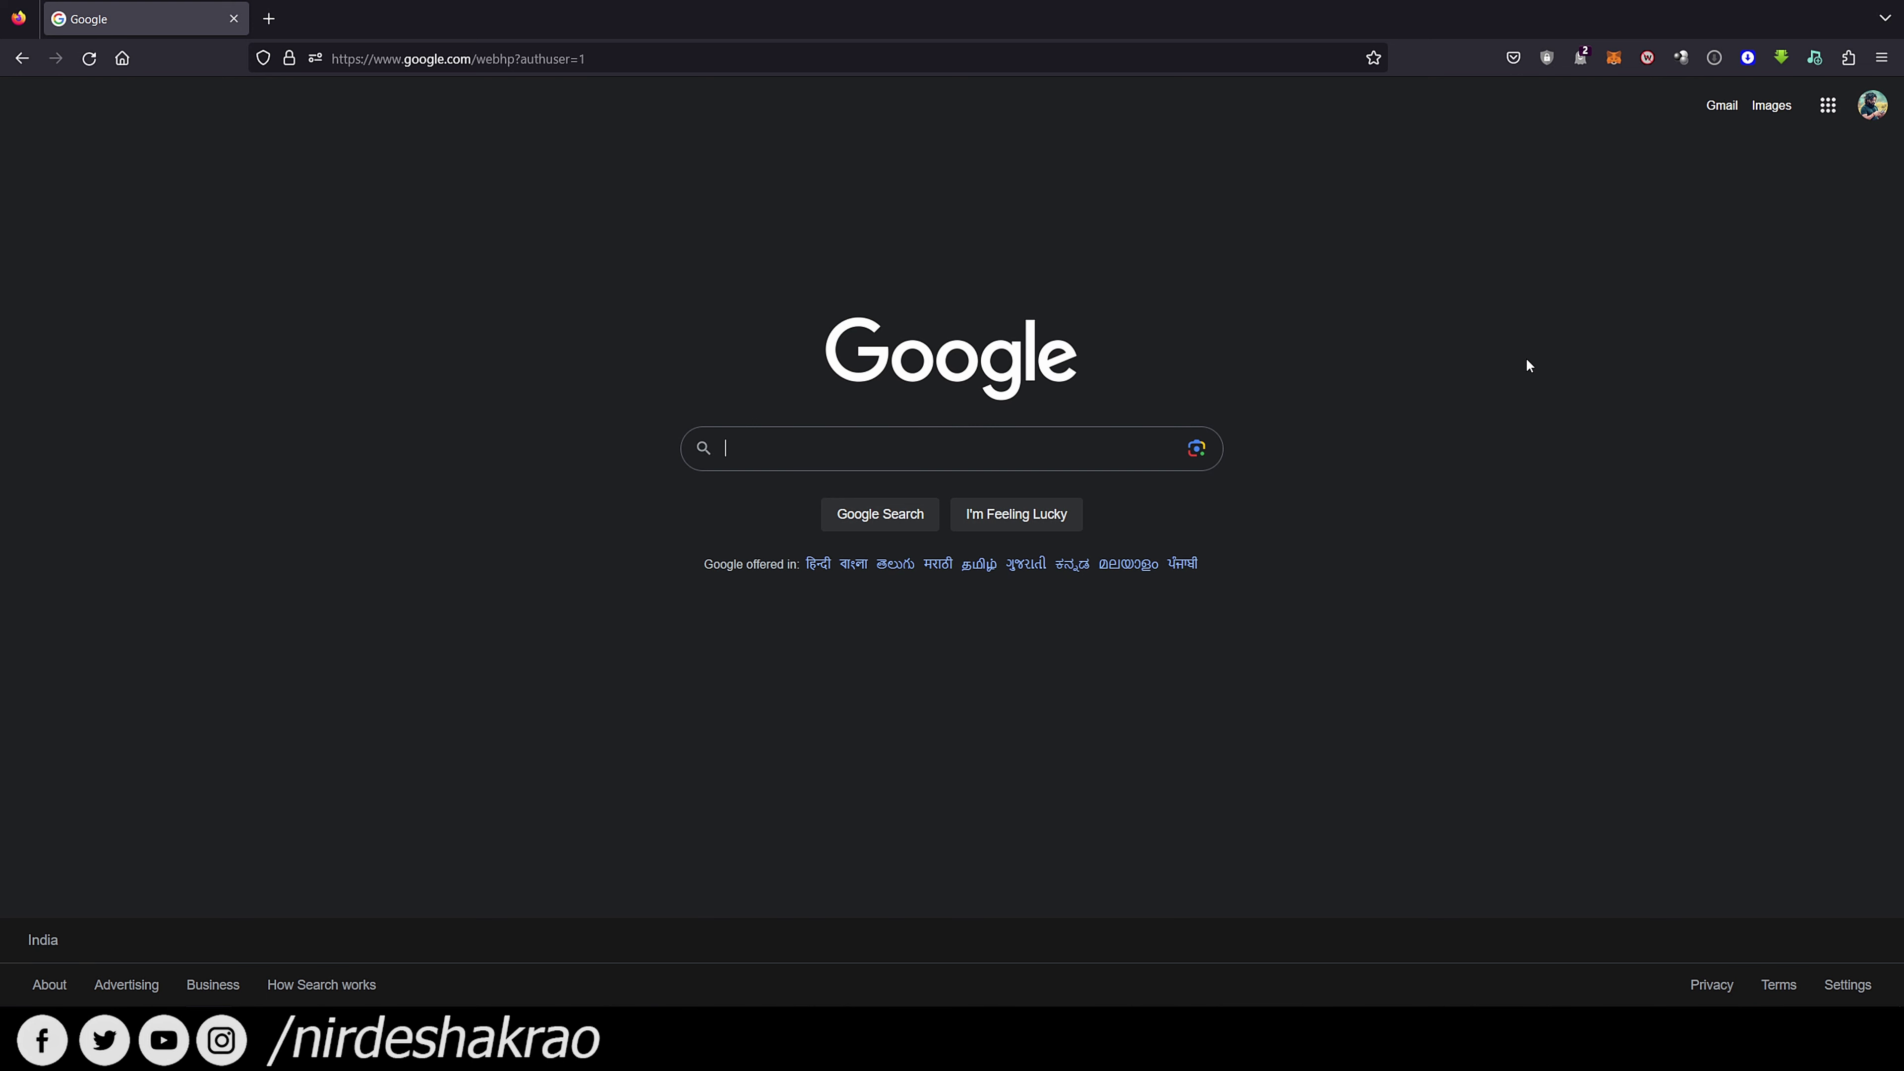
pyautogui.write('google')
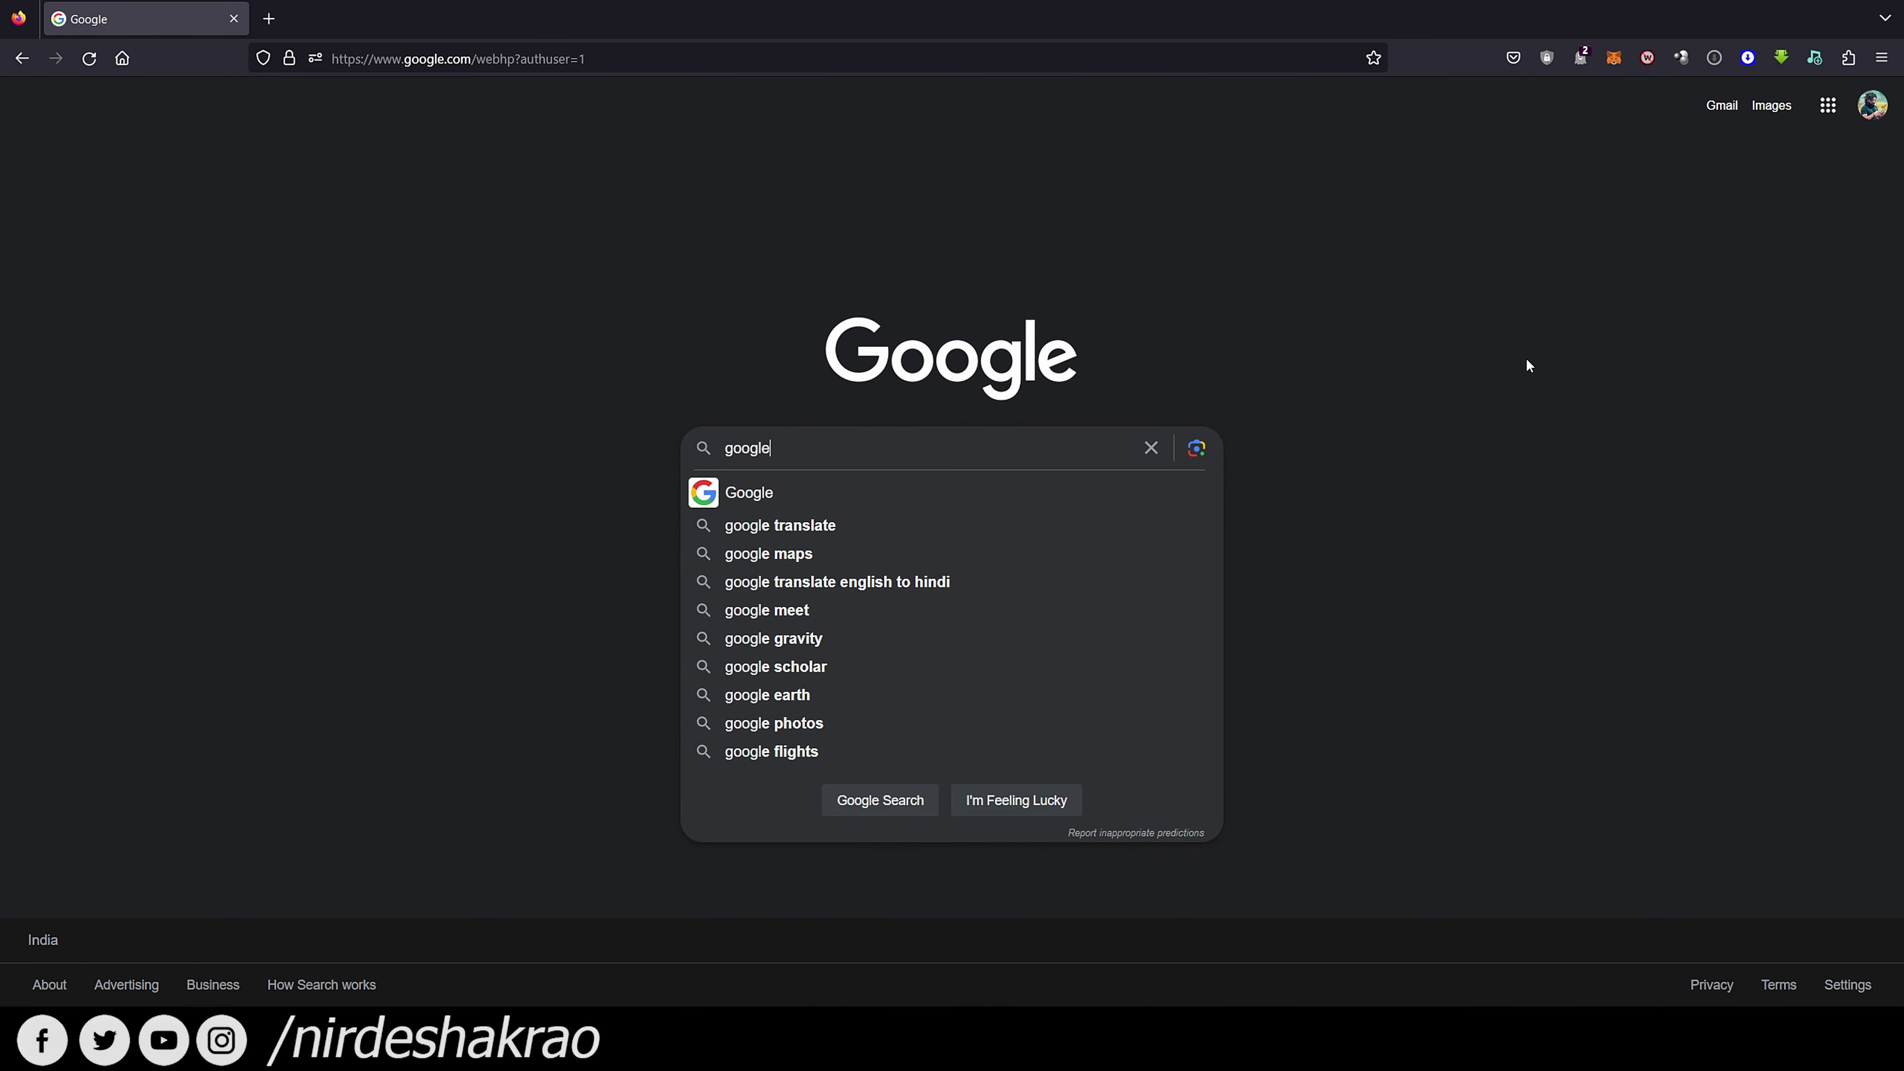
pyautogui.write(' colab')
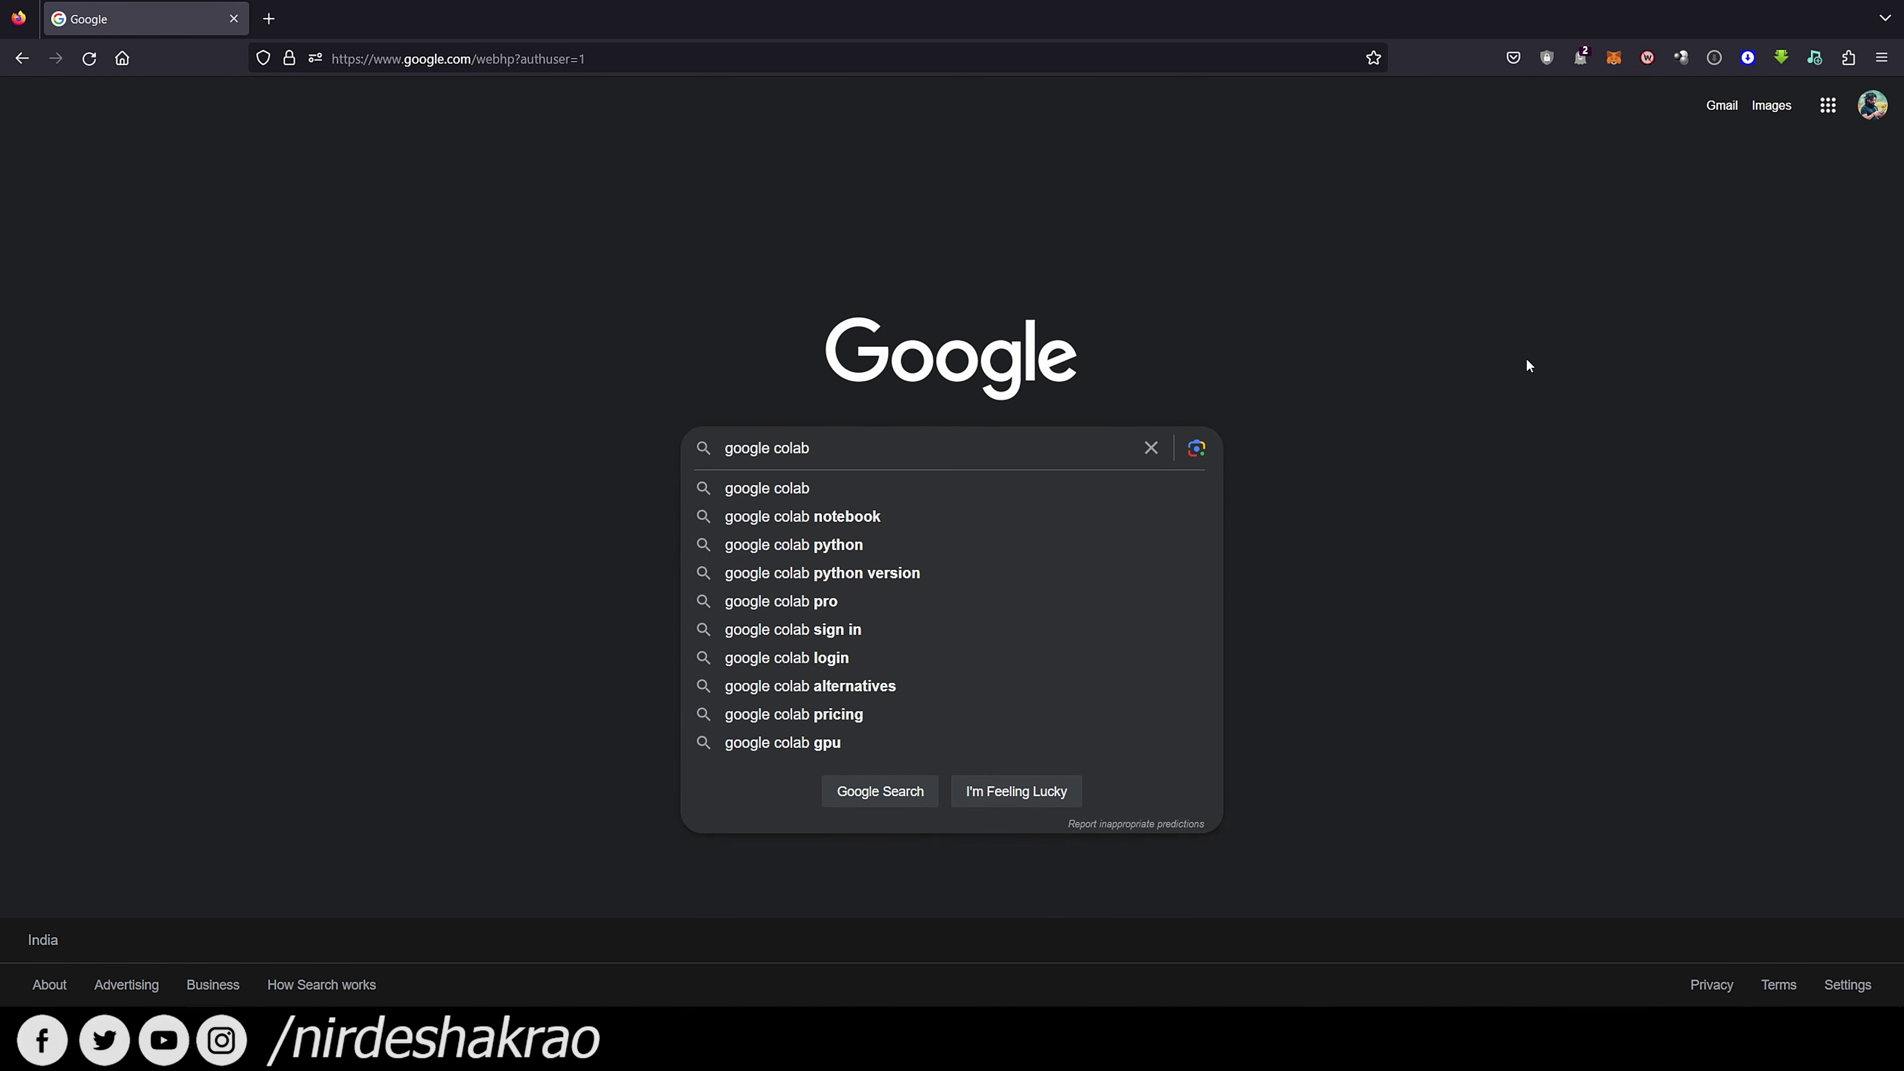
pyautogui.click(840, 491)
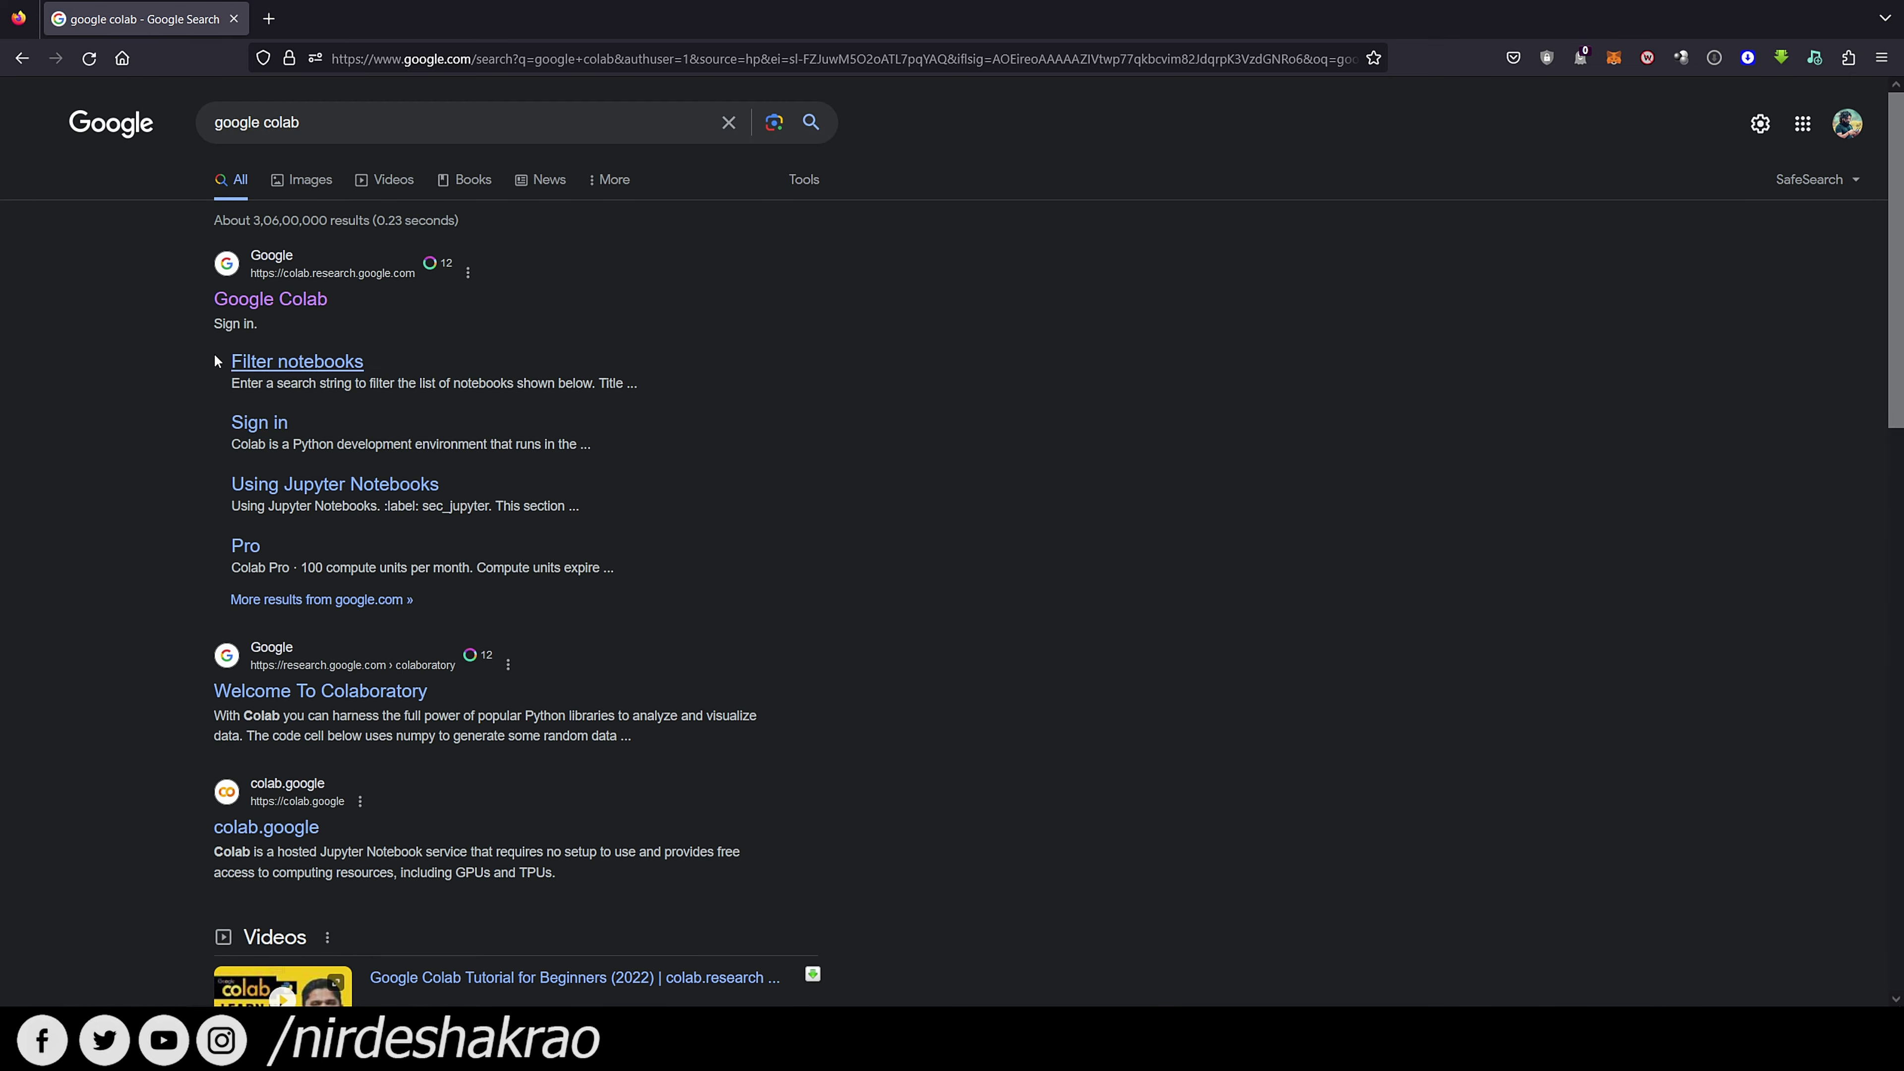
pyautogui.click(281, 300)
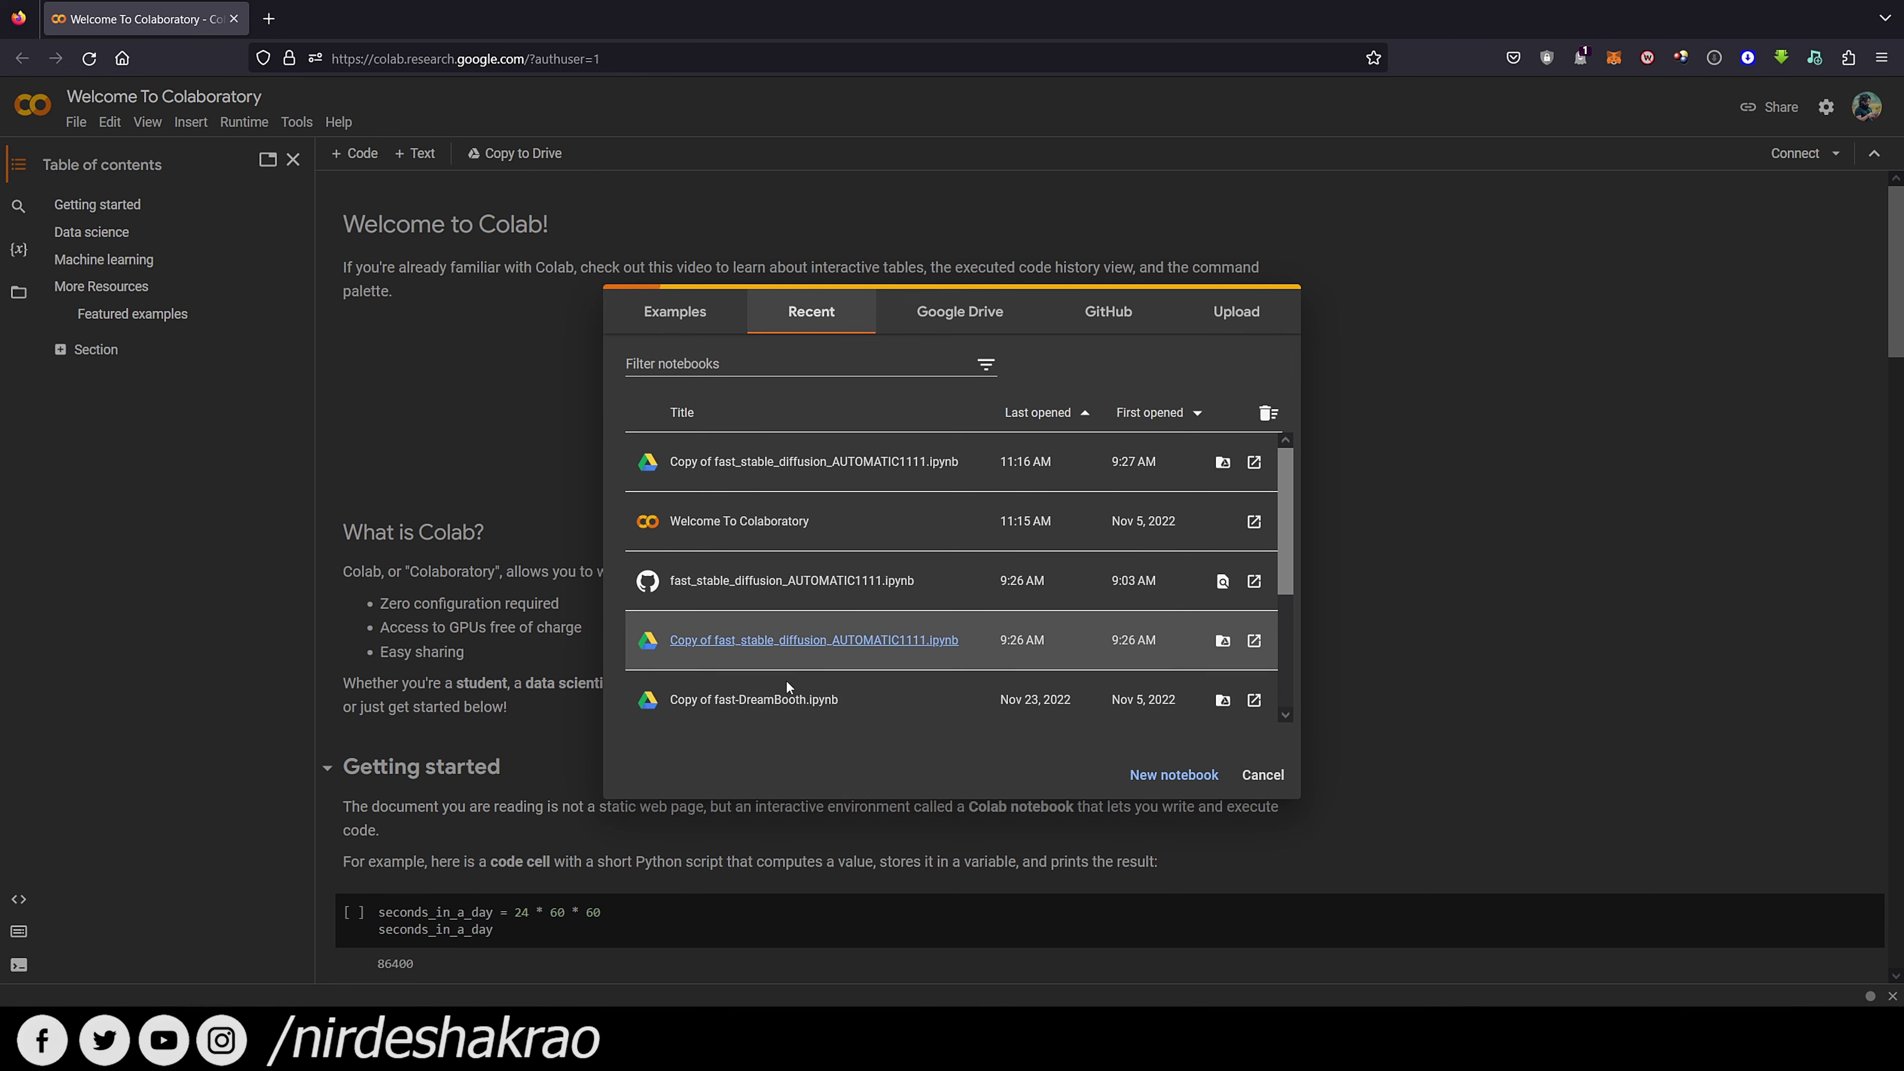
pyautogui.click(690, 467)
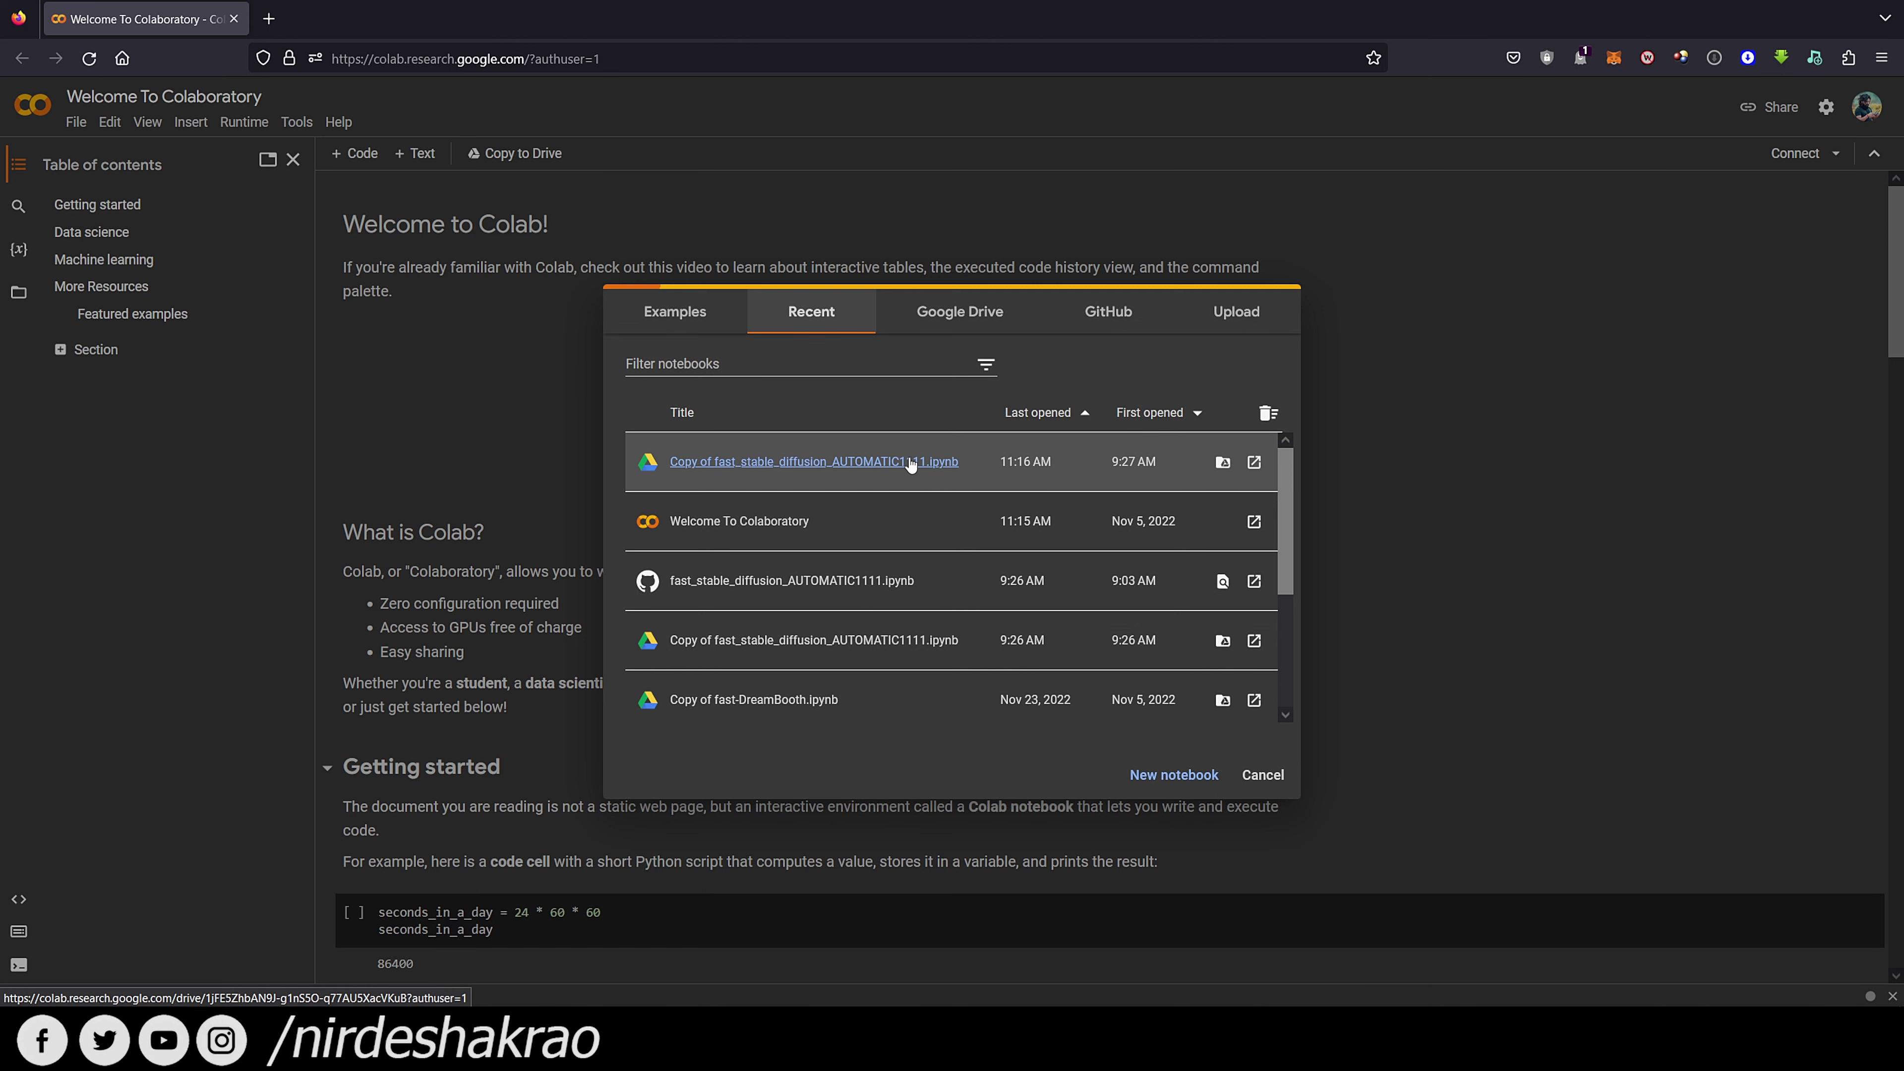
pyautogui.click(842, 462)
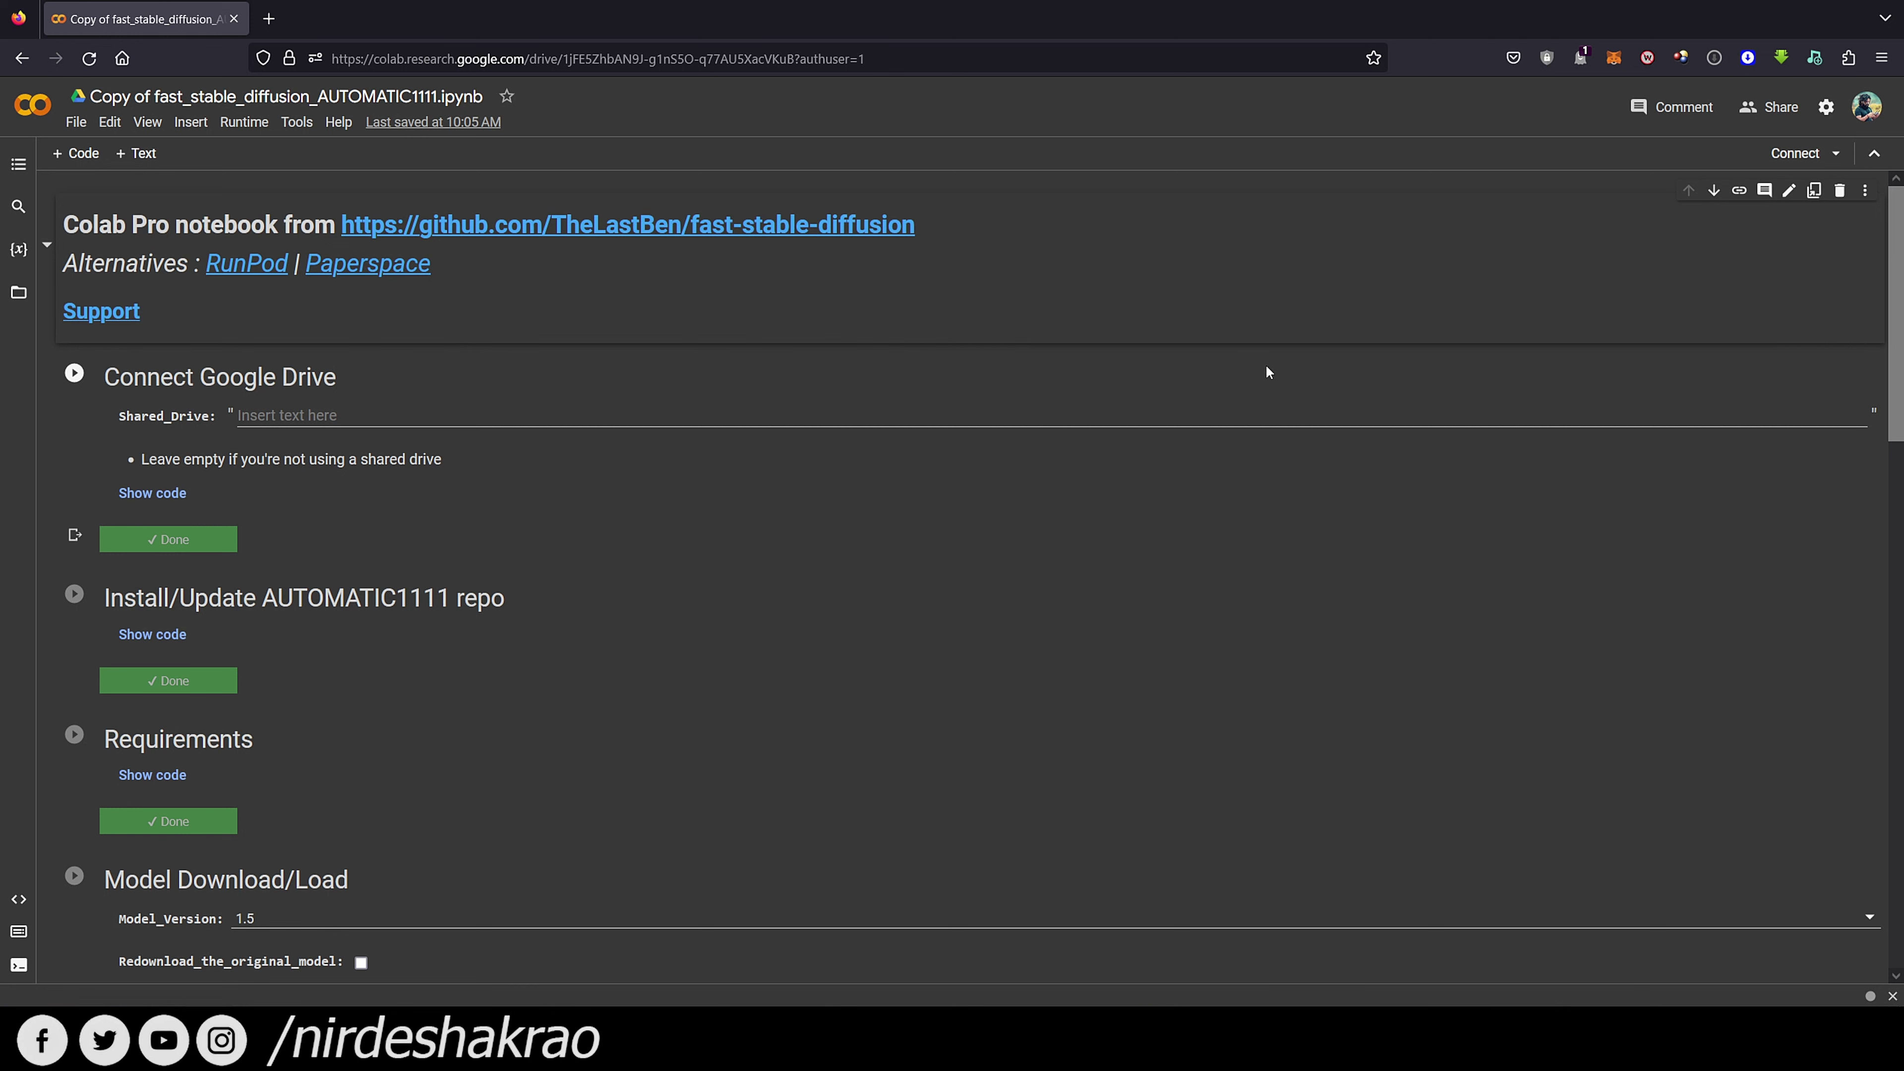
# Run the Connect Google Drive cell and authorize the notebook's Drive access with the Google account
pyautogui.click(74, 373)
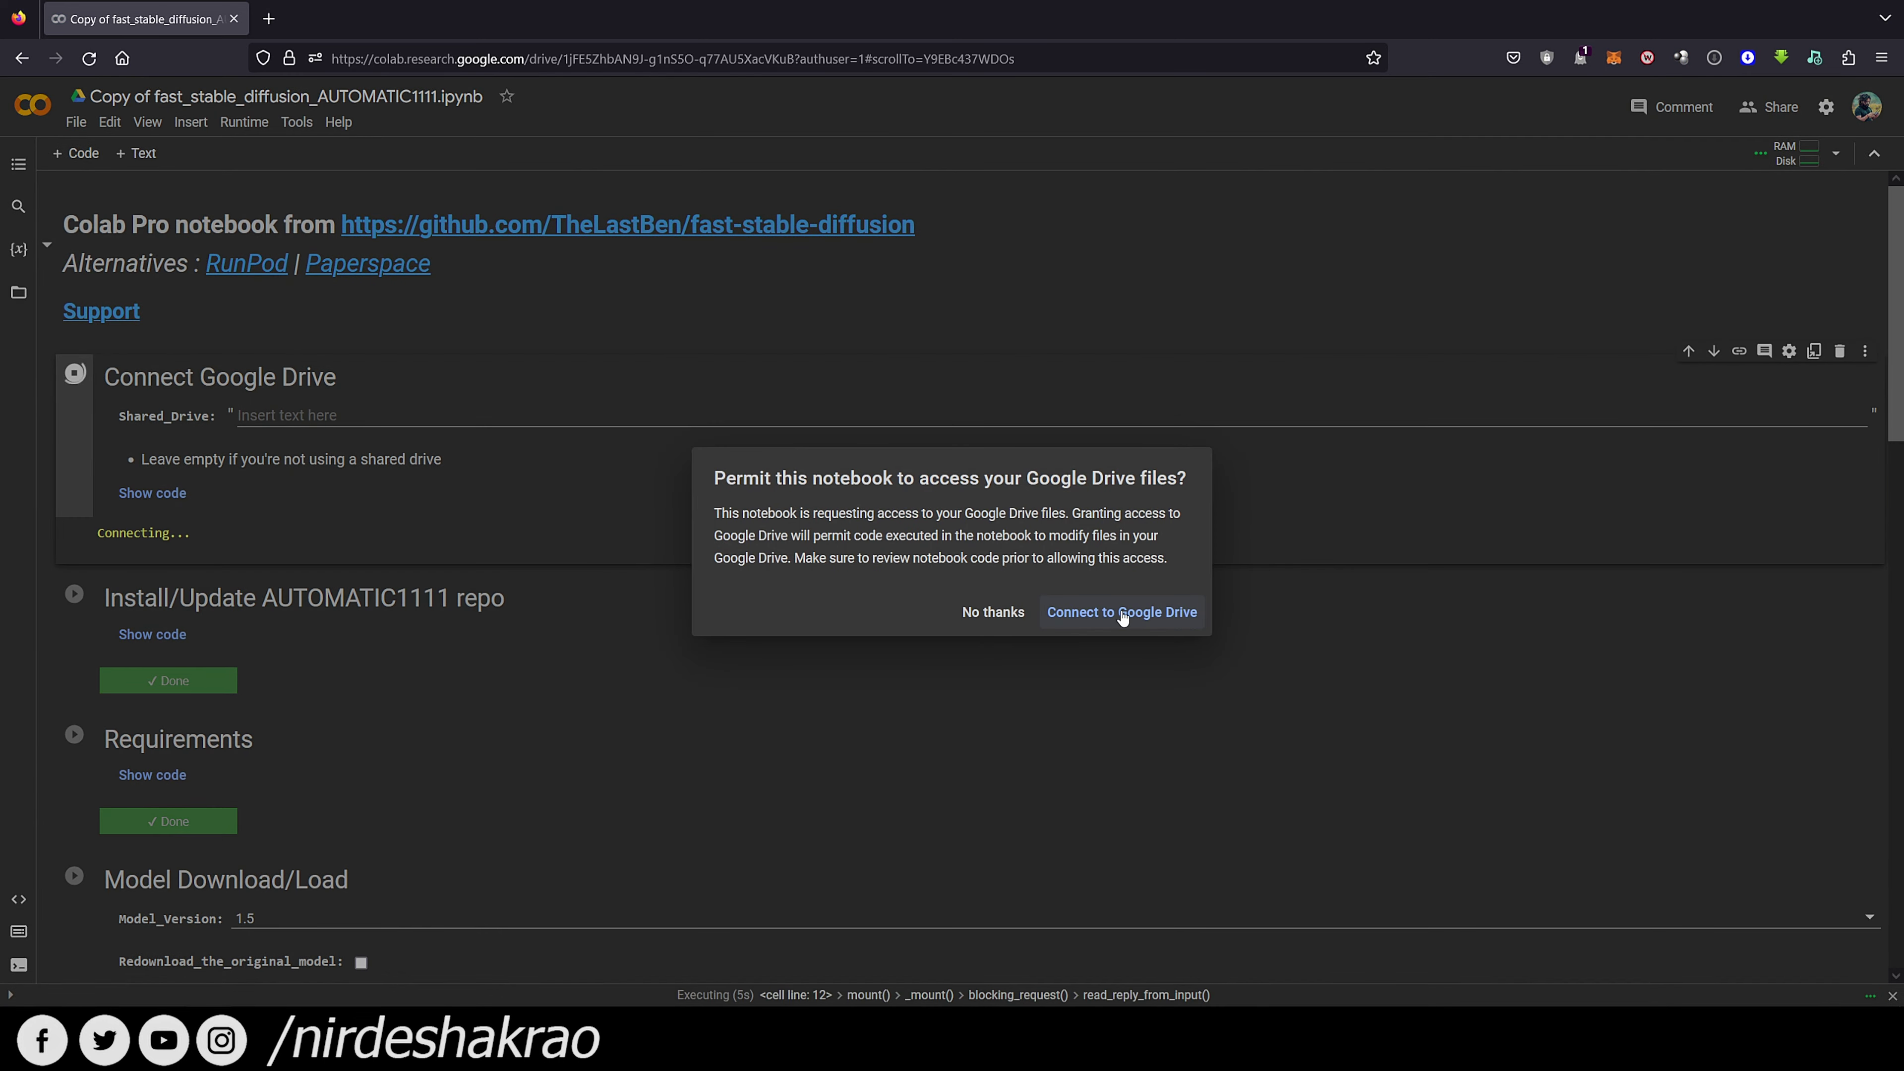
pyautogui.click(1122, 614)
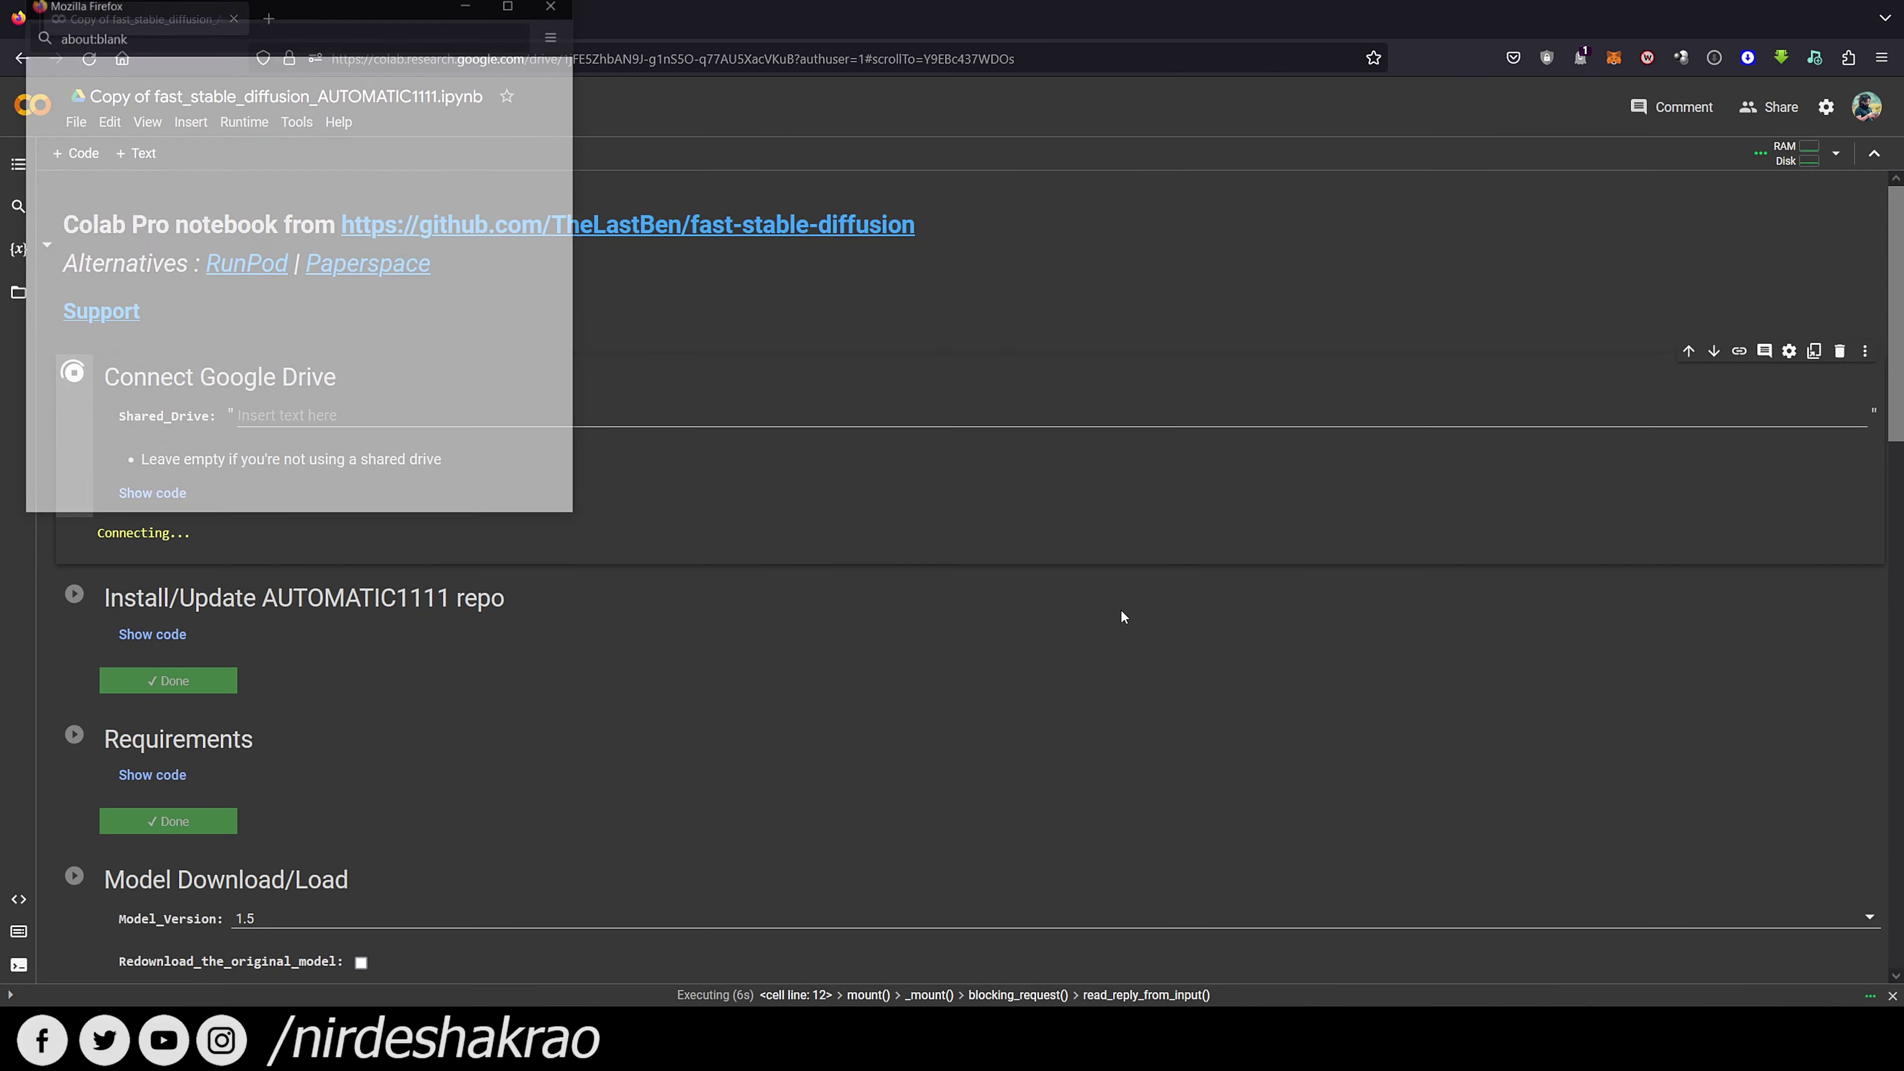
pyautogui.click(136, 286)
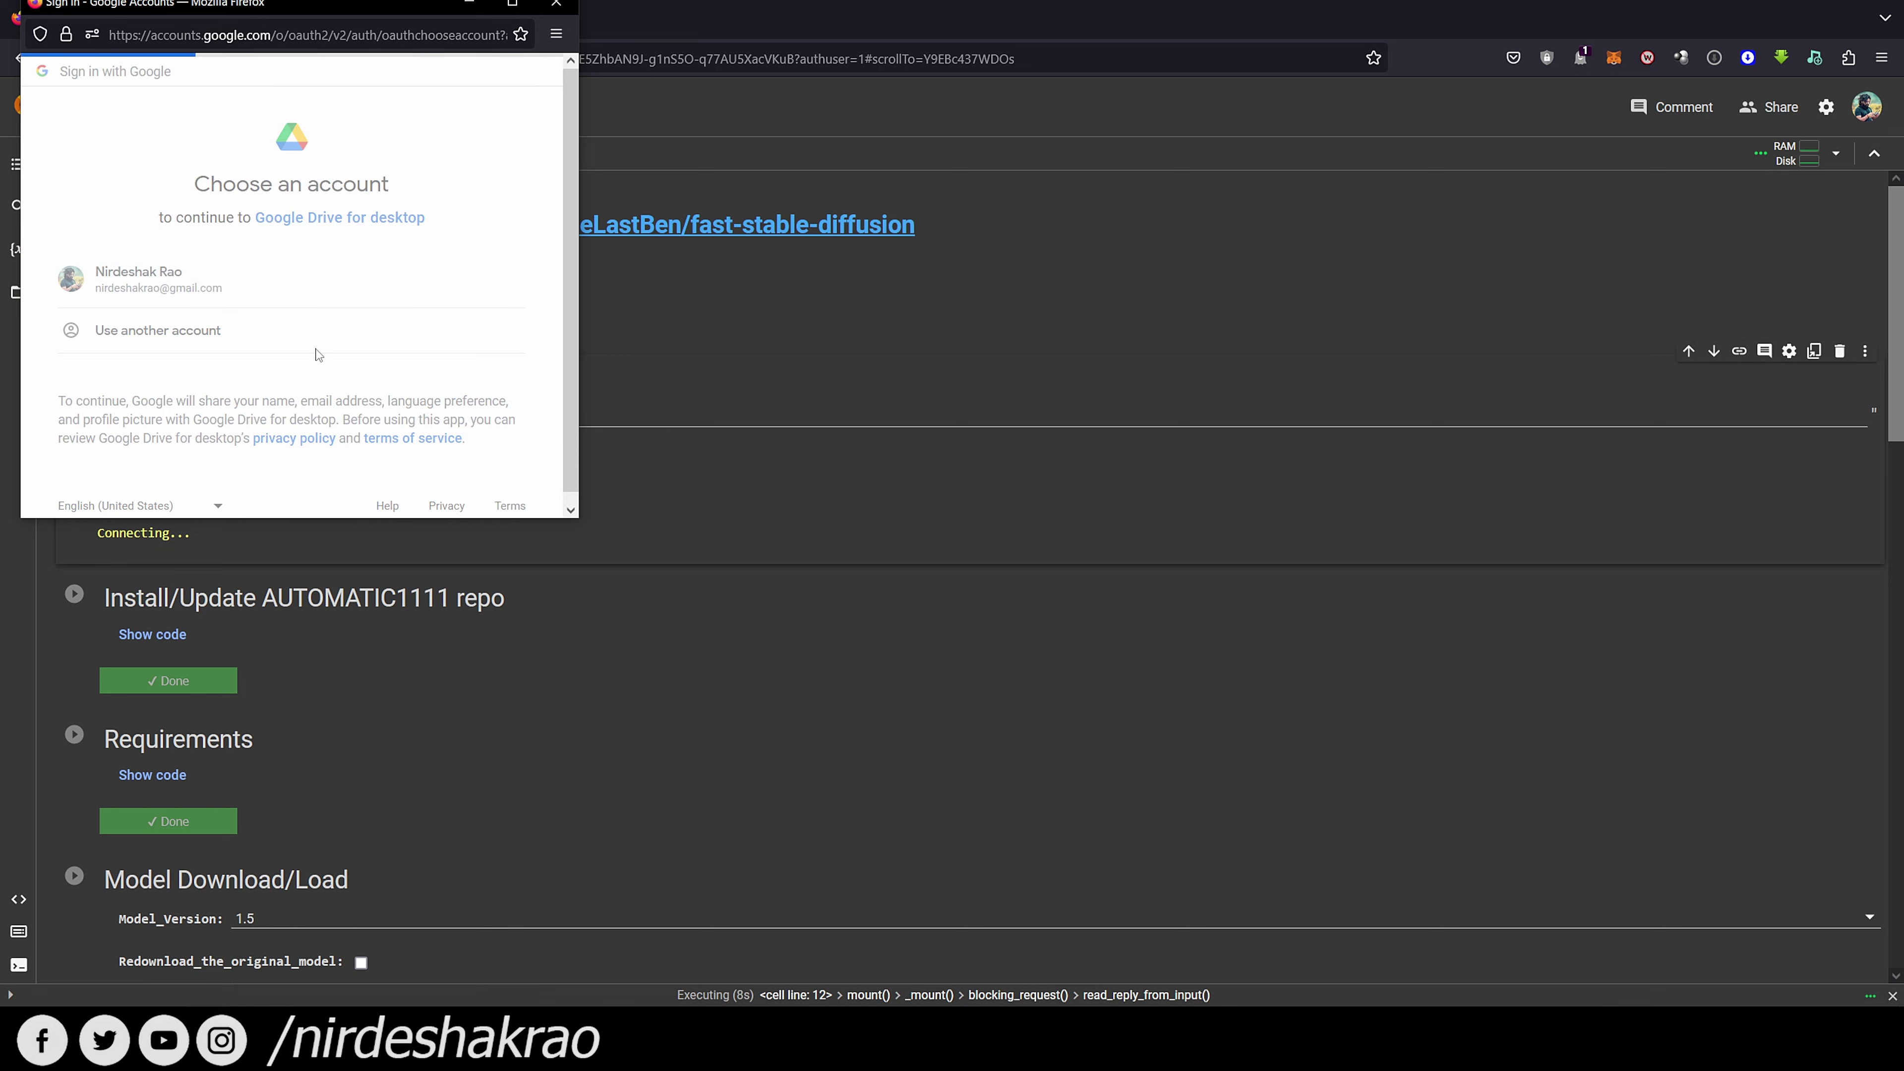
pyautogui.scroll(-5, 397, 388)
pyautogui.click(397, 390)
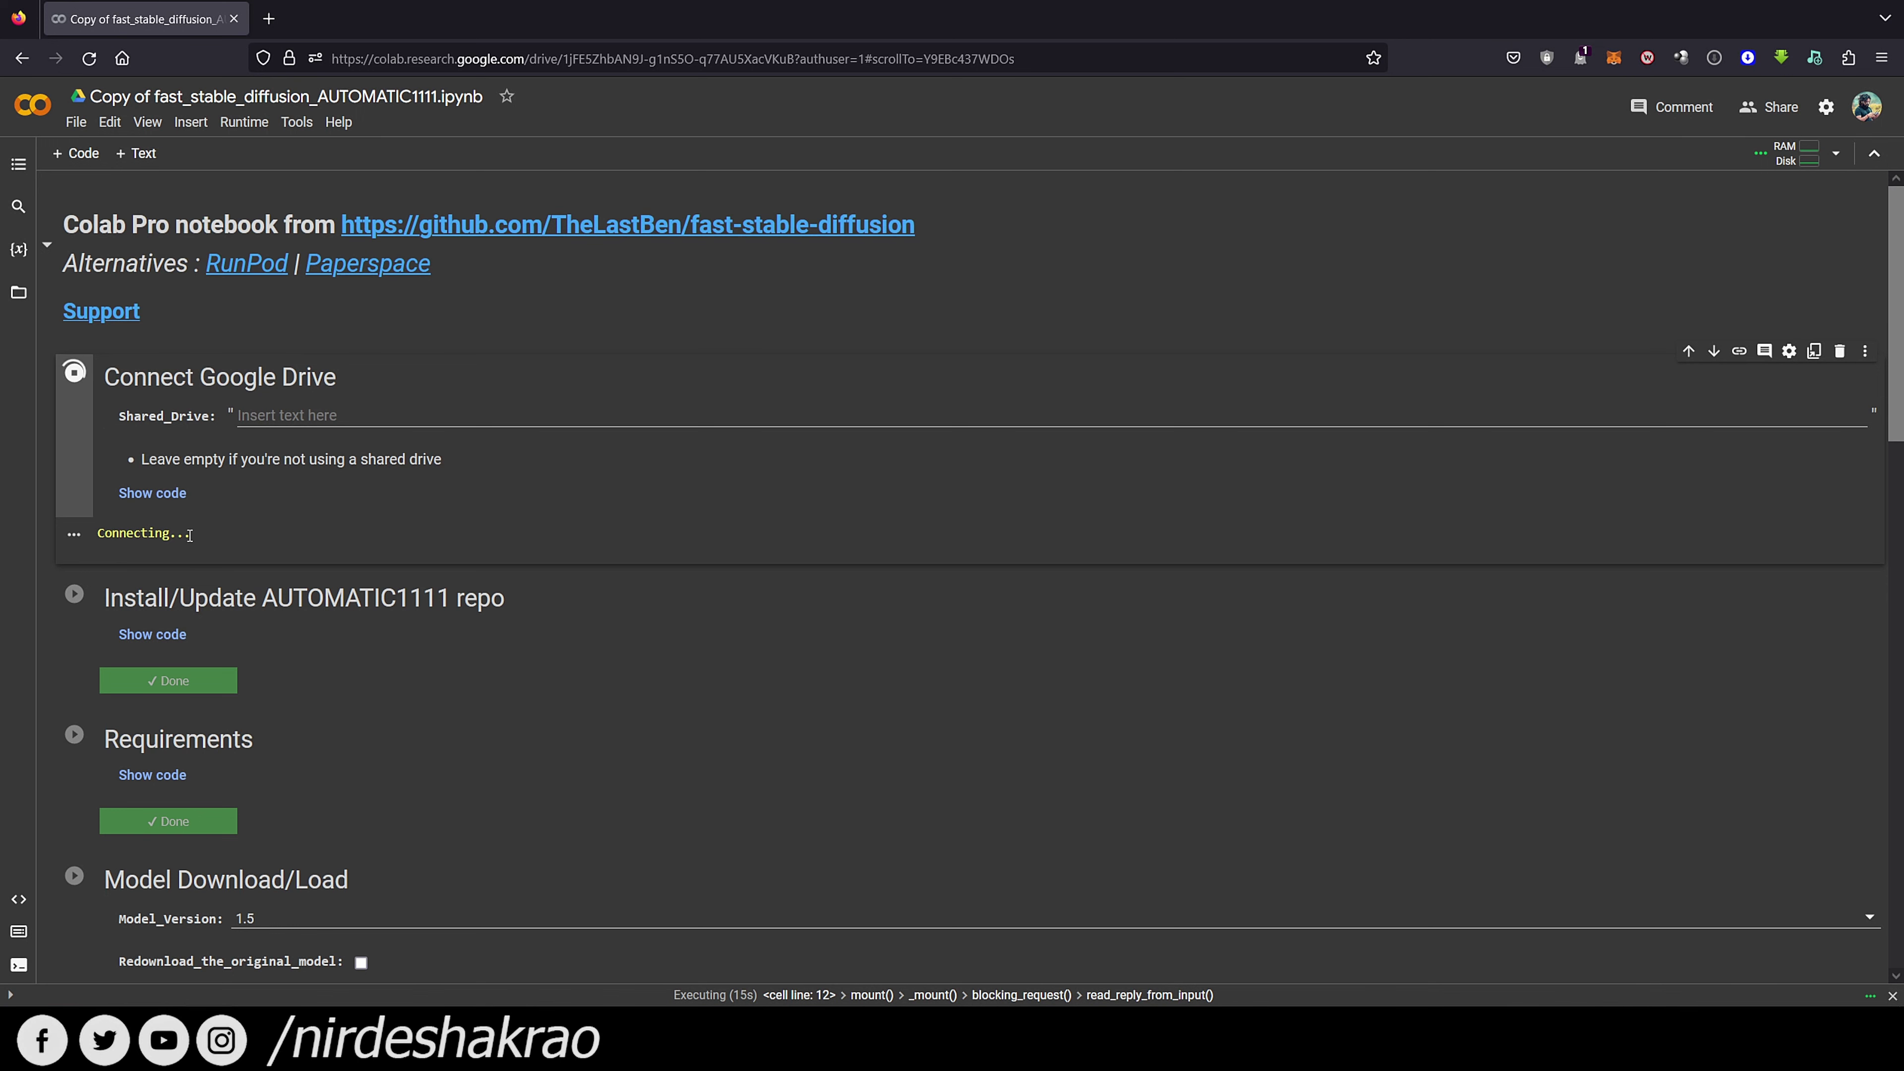
# Browse the notebook's files to the Stable-diffusion folder under gdrive, MyDrive, sd, stable-diffusion-webui, models
pyautogui.click(19, 295)
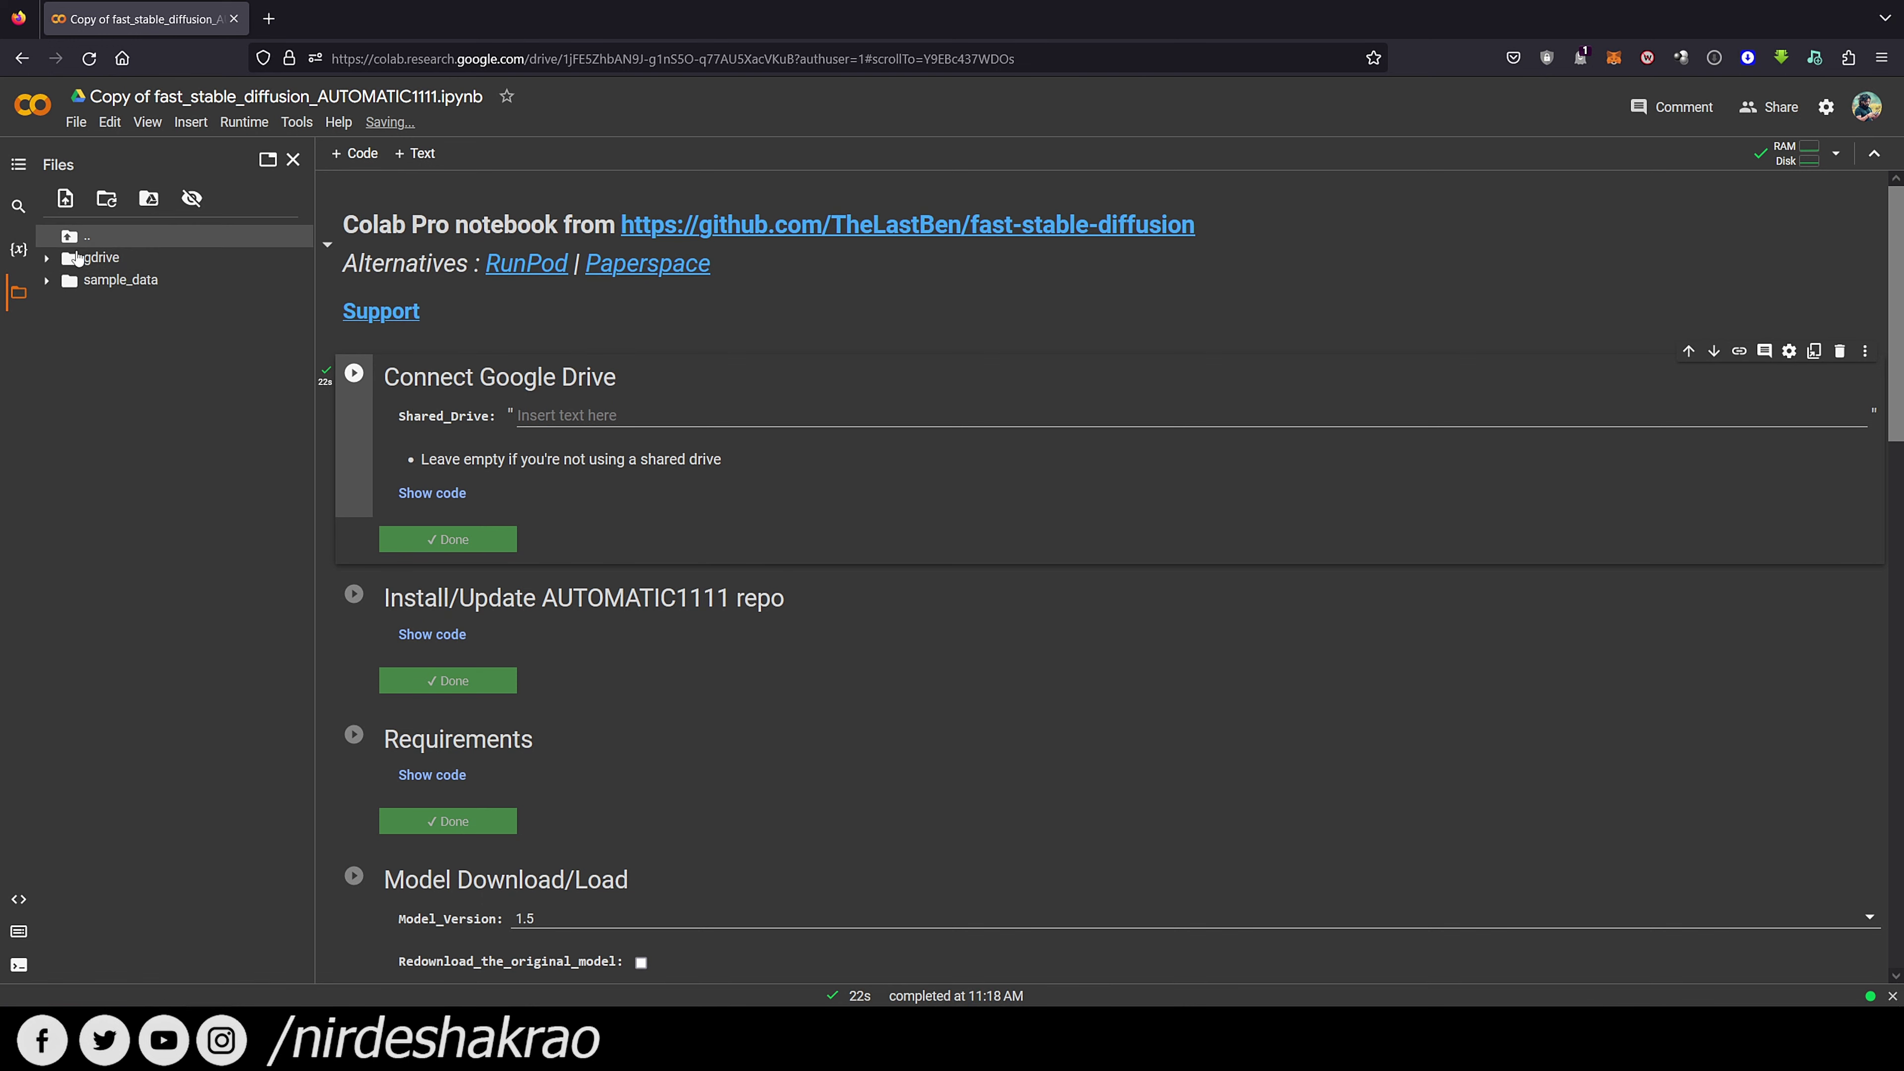
pyautogui.click(69, 259)
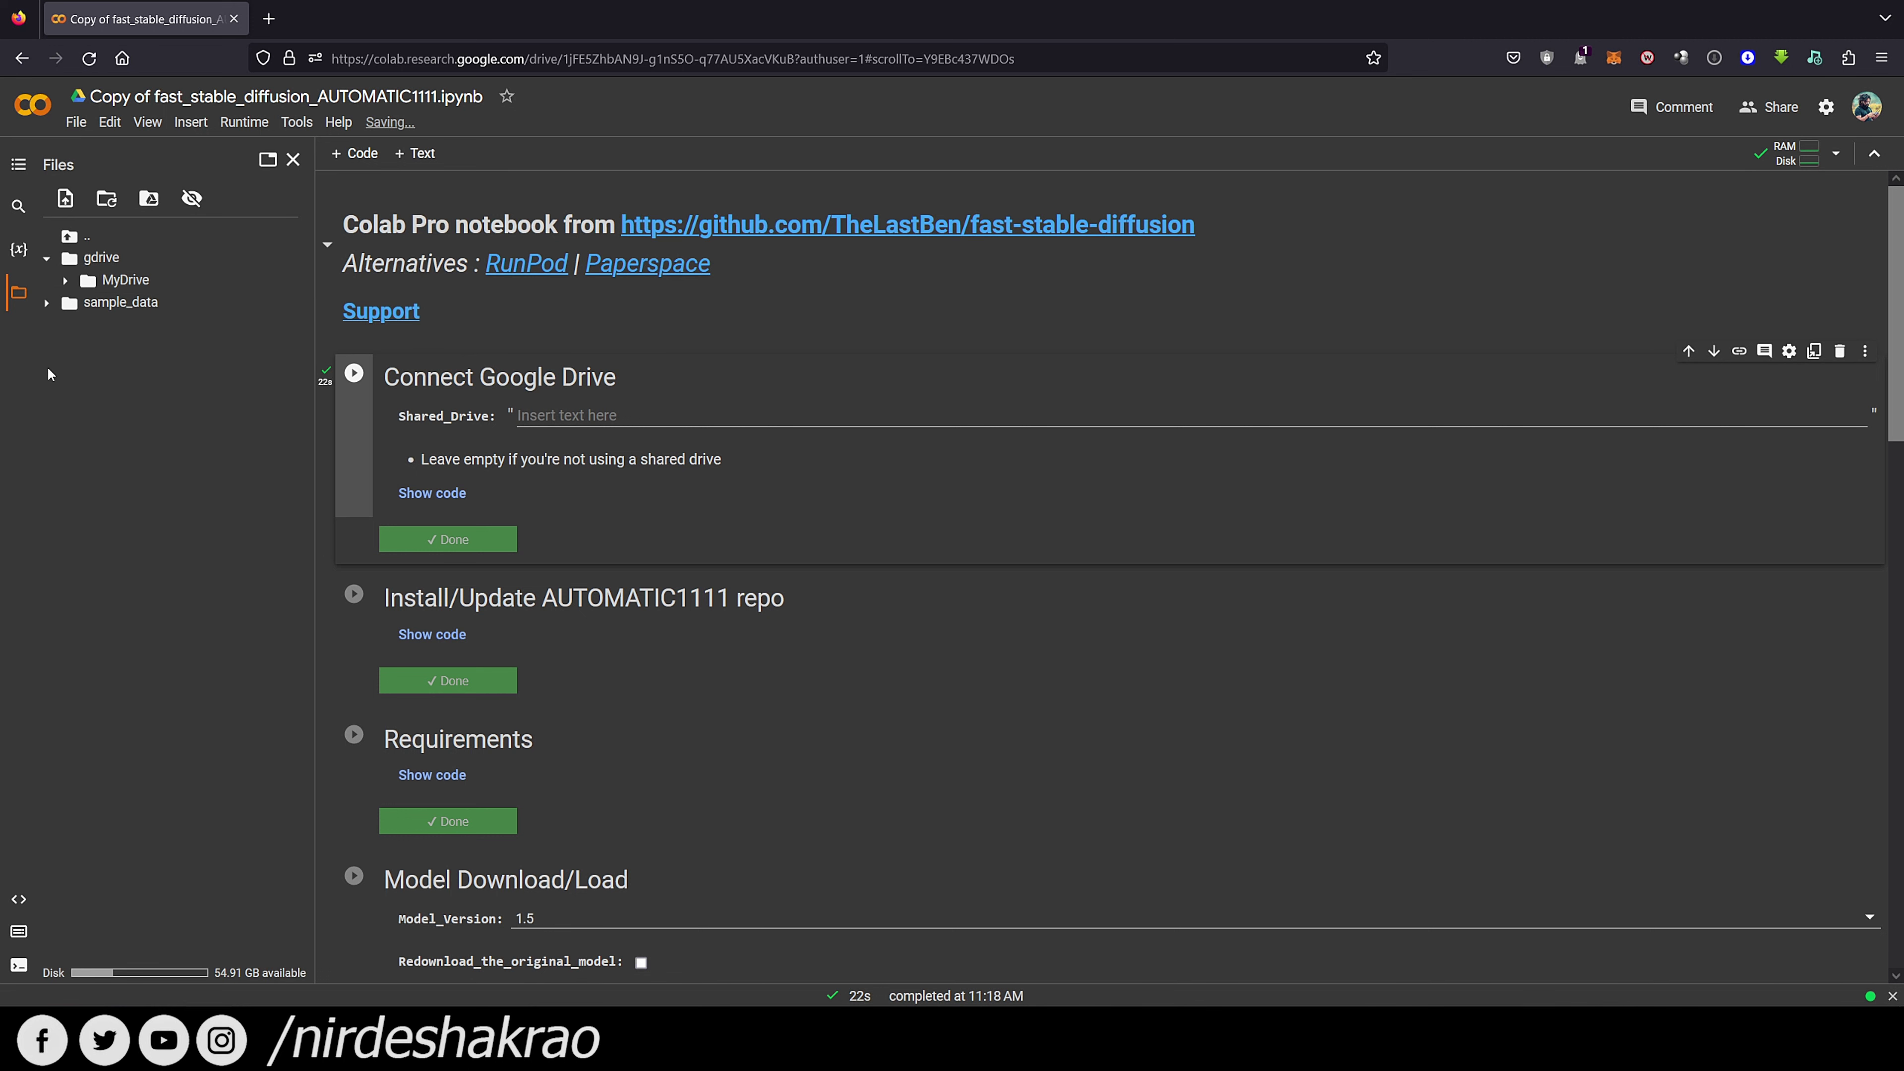
pyautogui.click(66, 281)
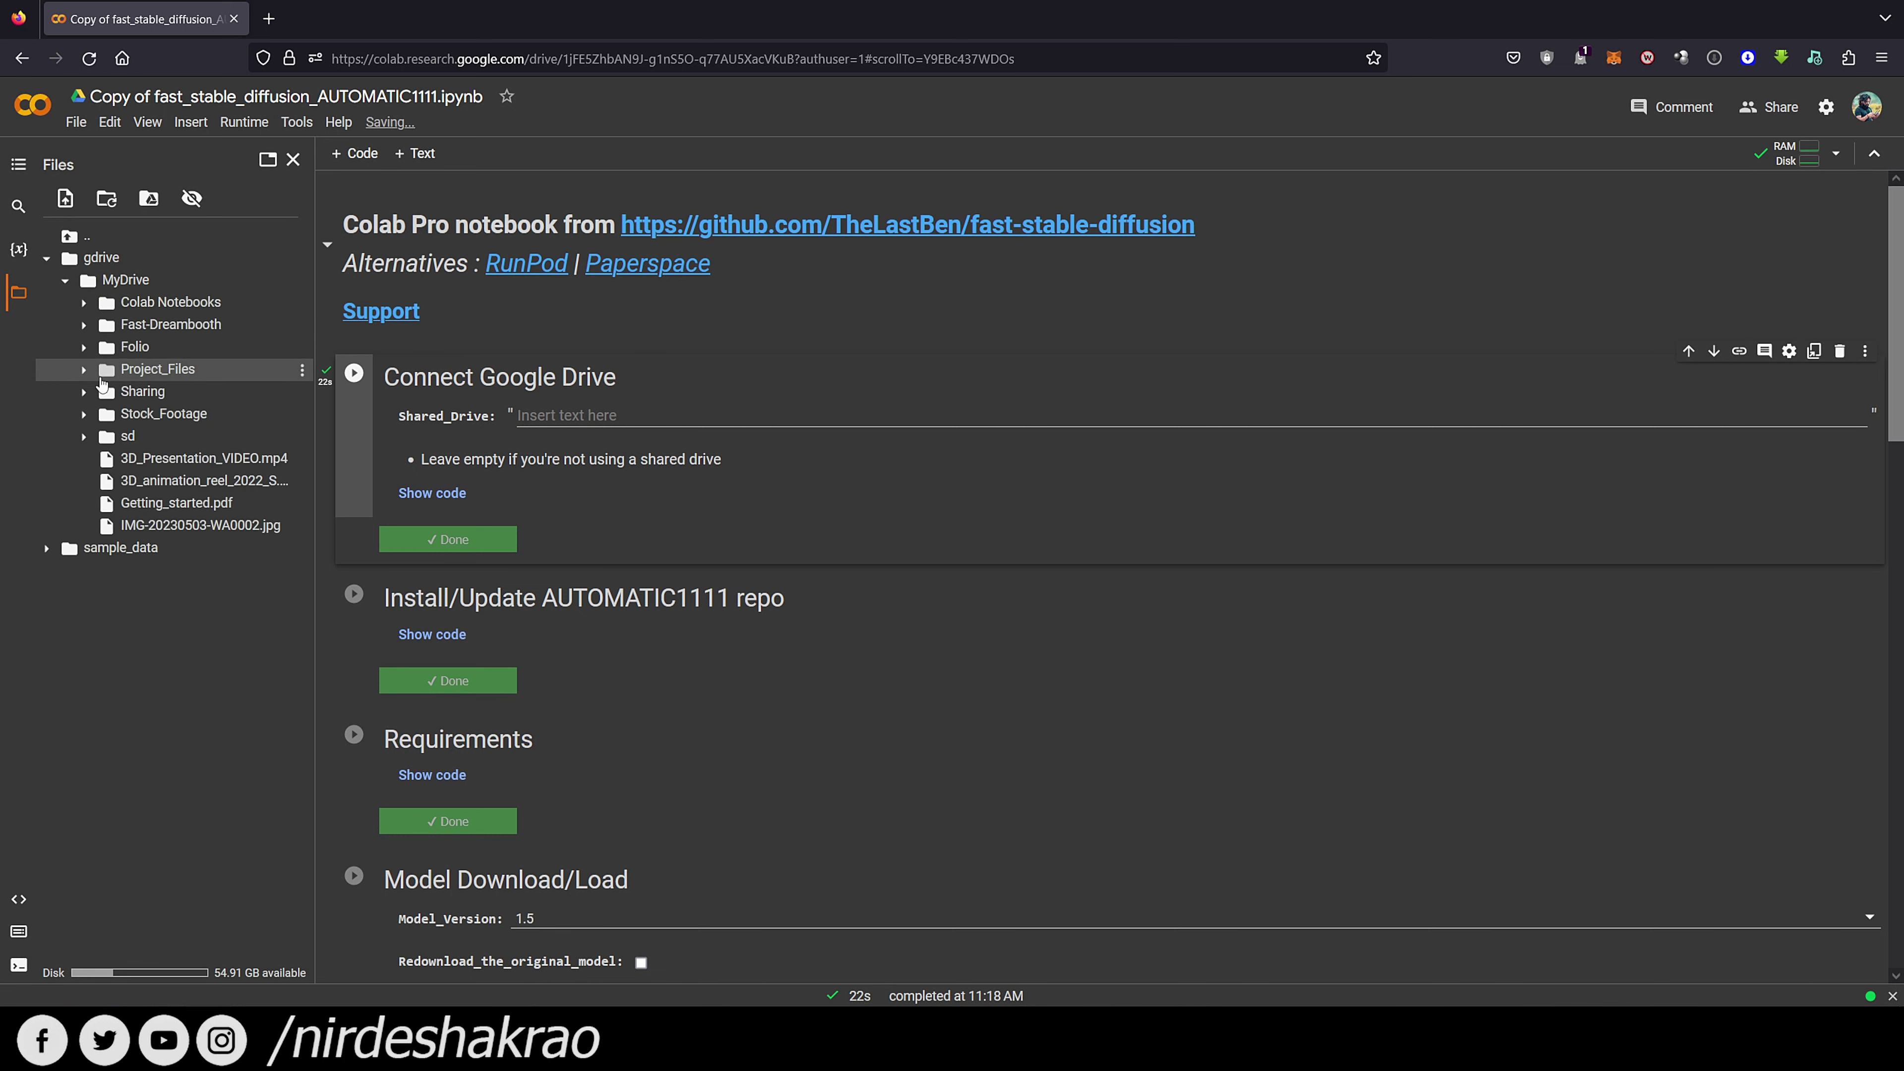
pyautogui.click(85, 438)
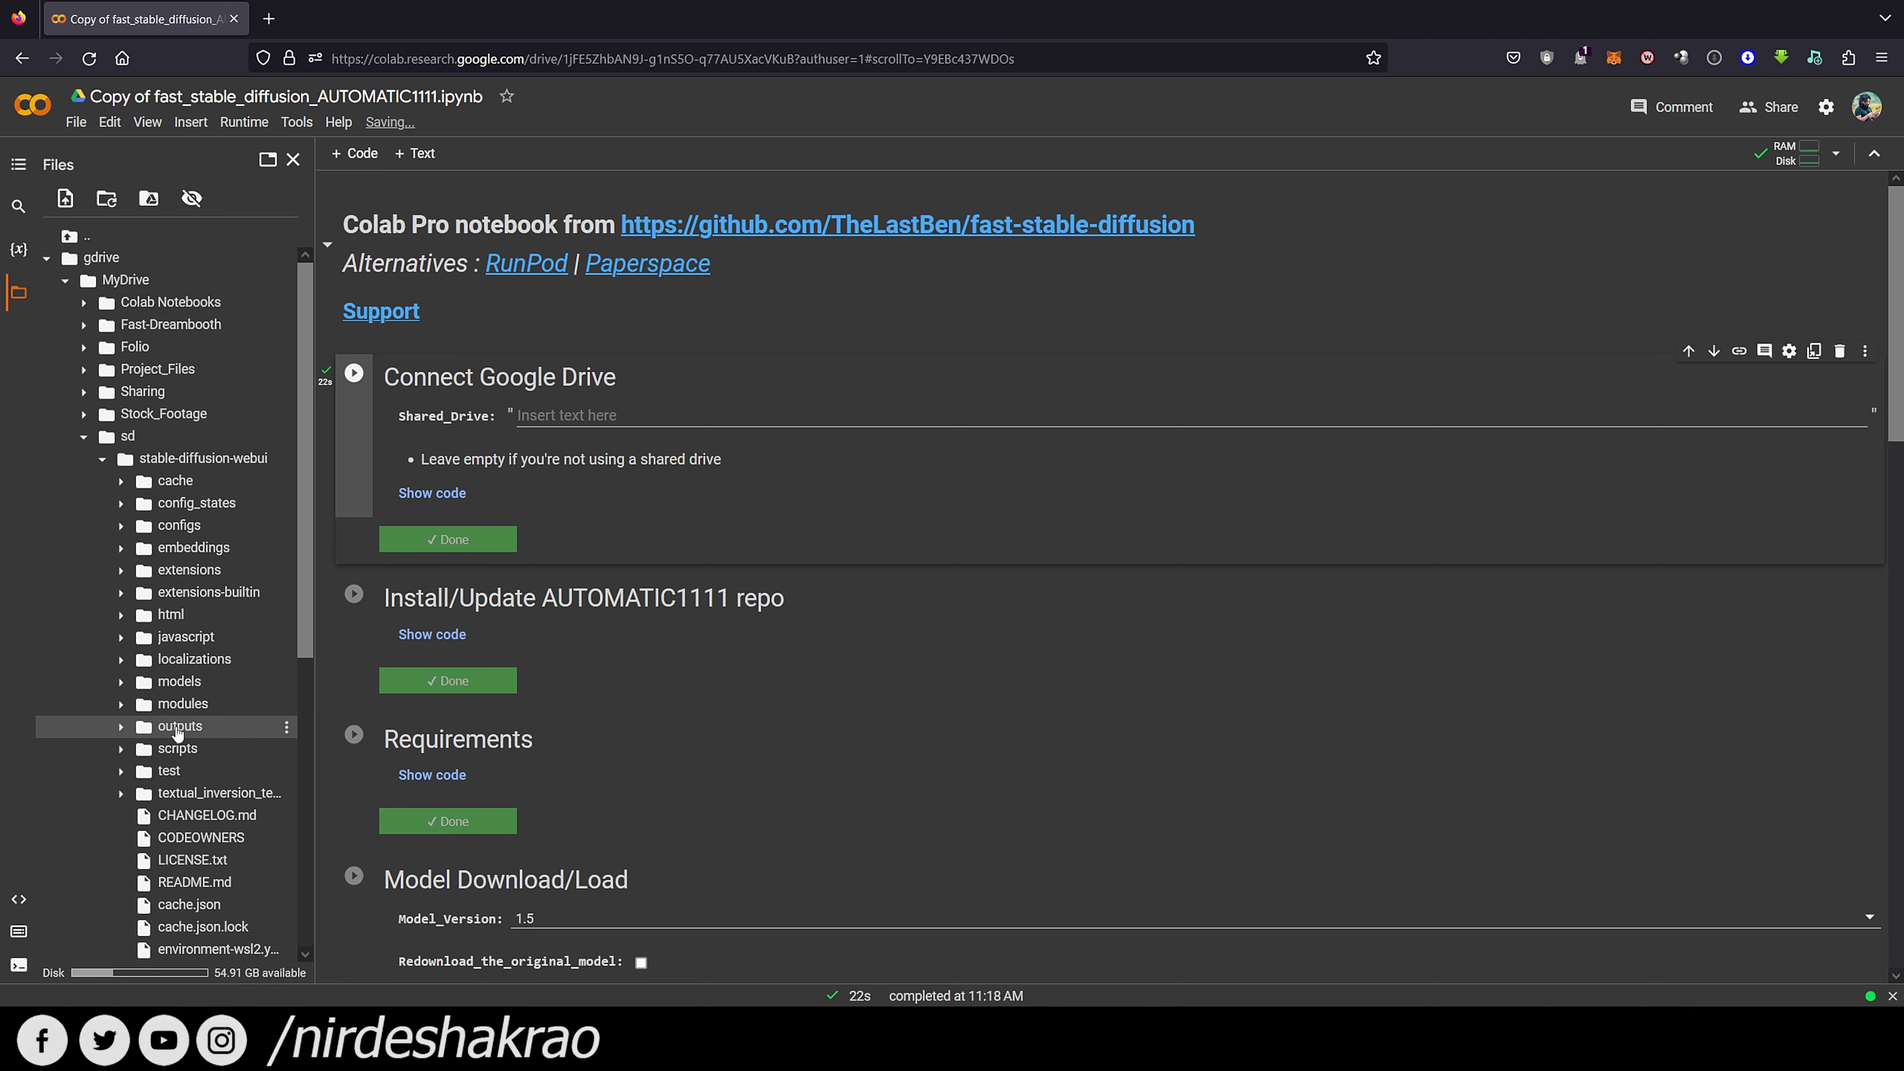
pyautogui.click(121, 682)
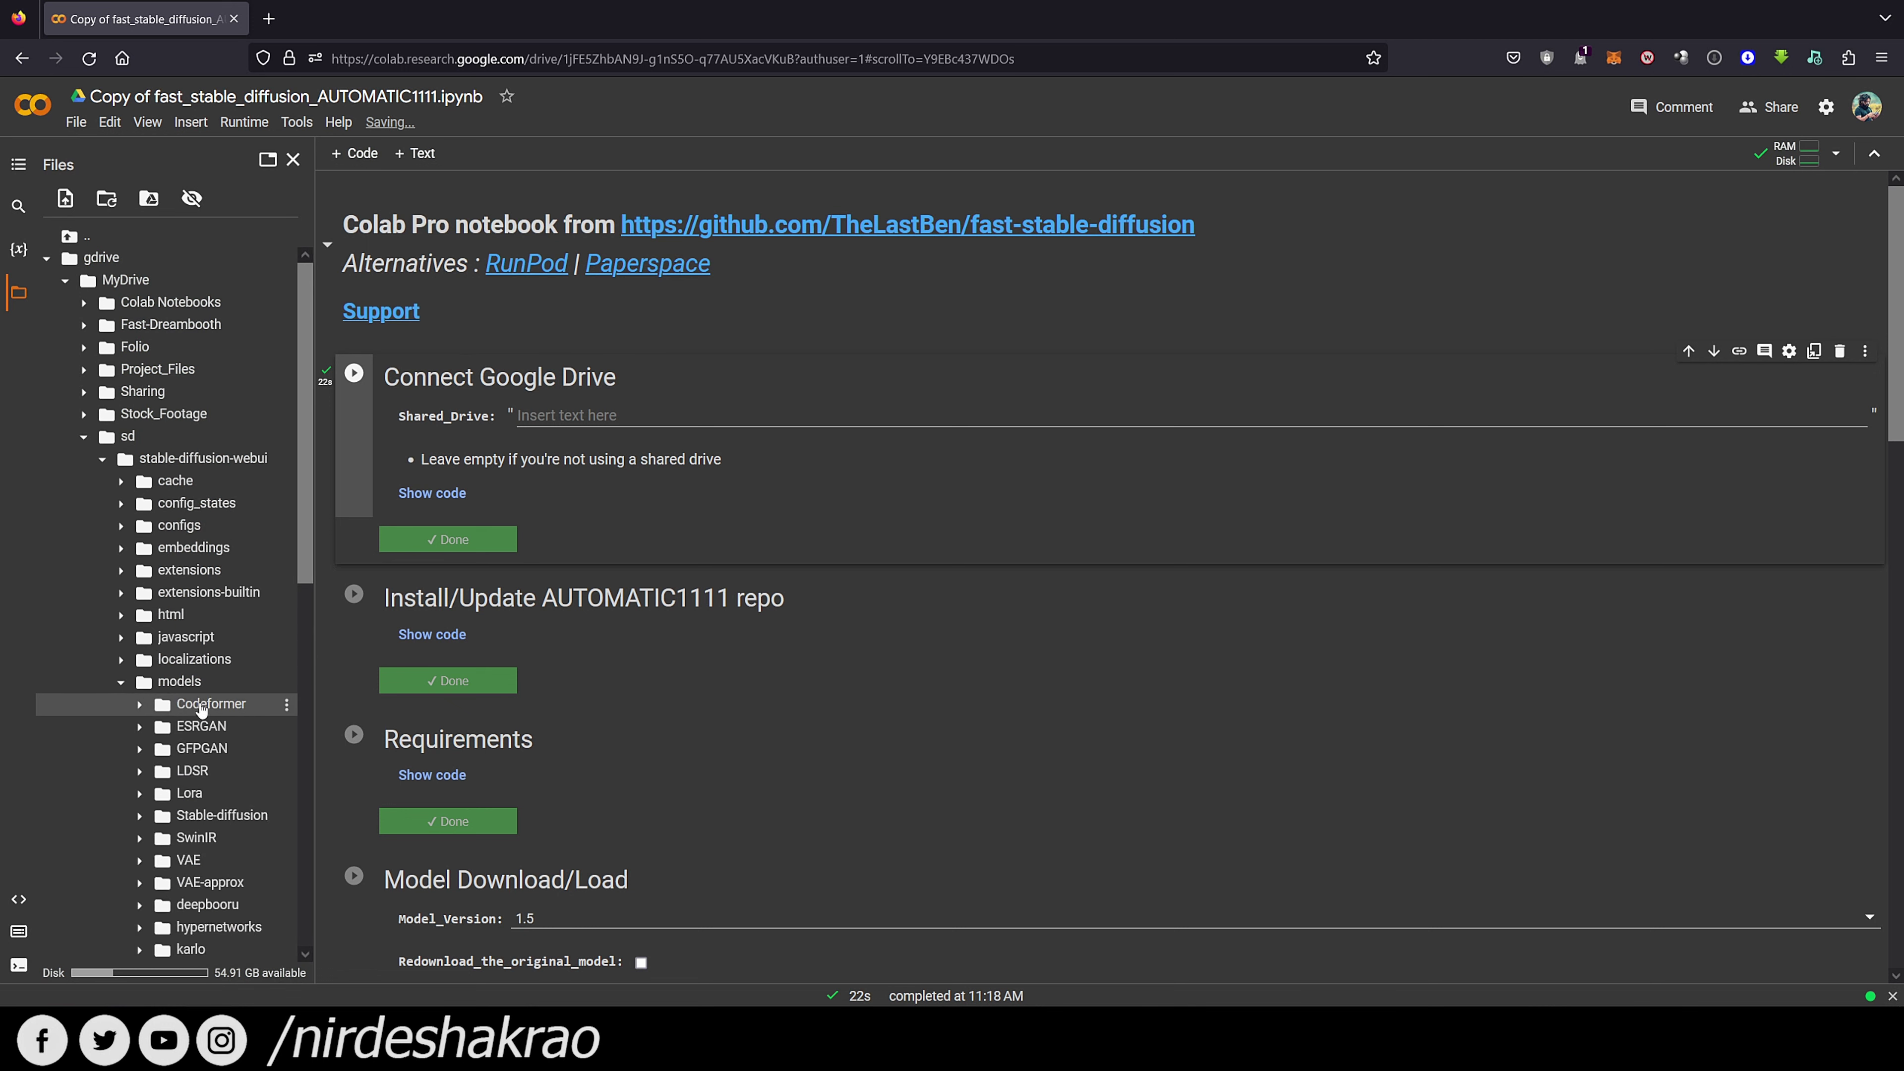
pyautogui.scroll(-3, 165, 675)
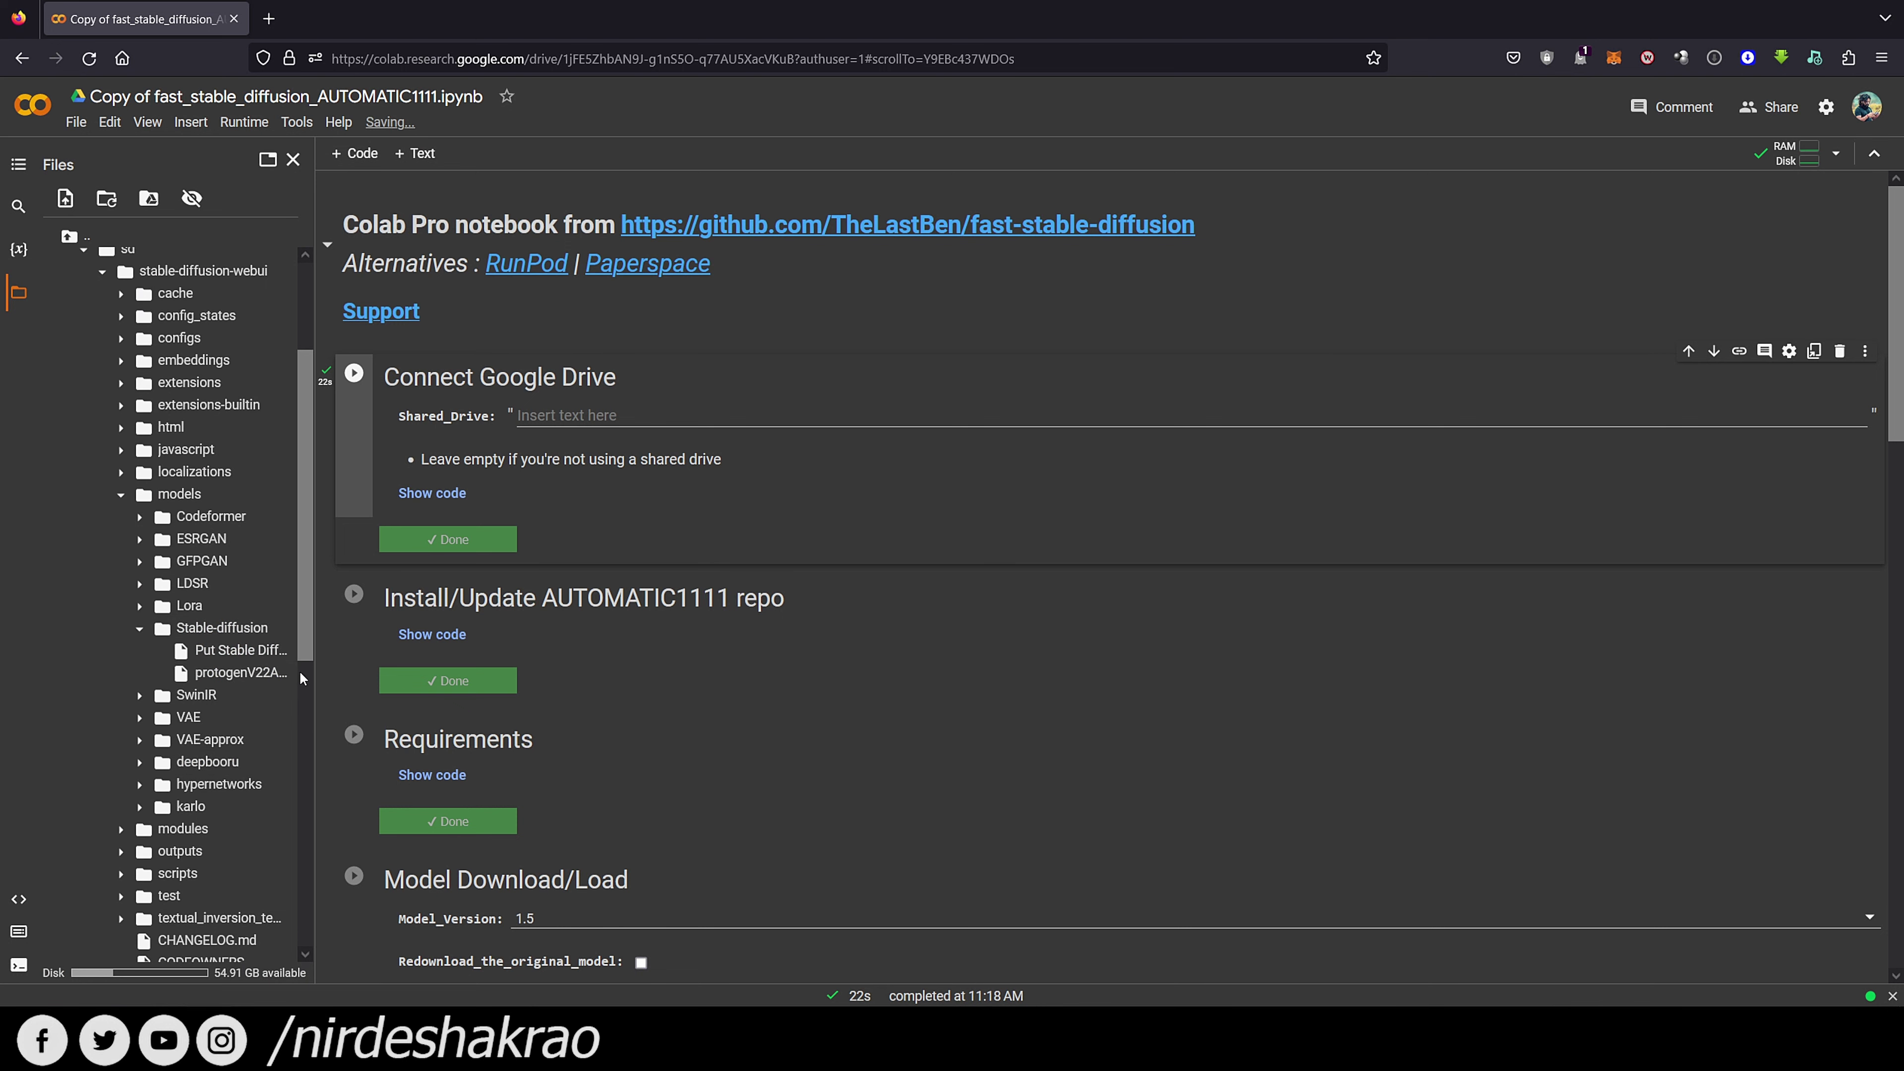
# Copy the path of protogenV22AnimeOffi_22.safetensors, widening the file browser to read the full name and narrowing it again
pyautogui.moveTo(314, 673); pyautogui.dragTo(518, 679)
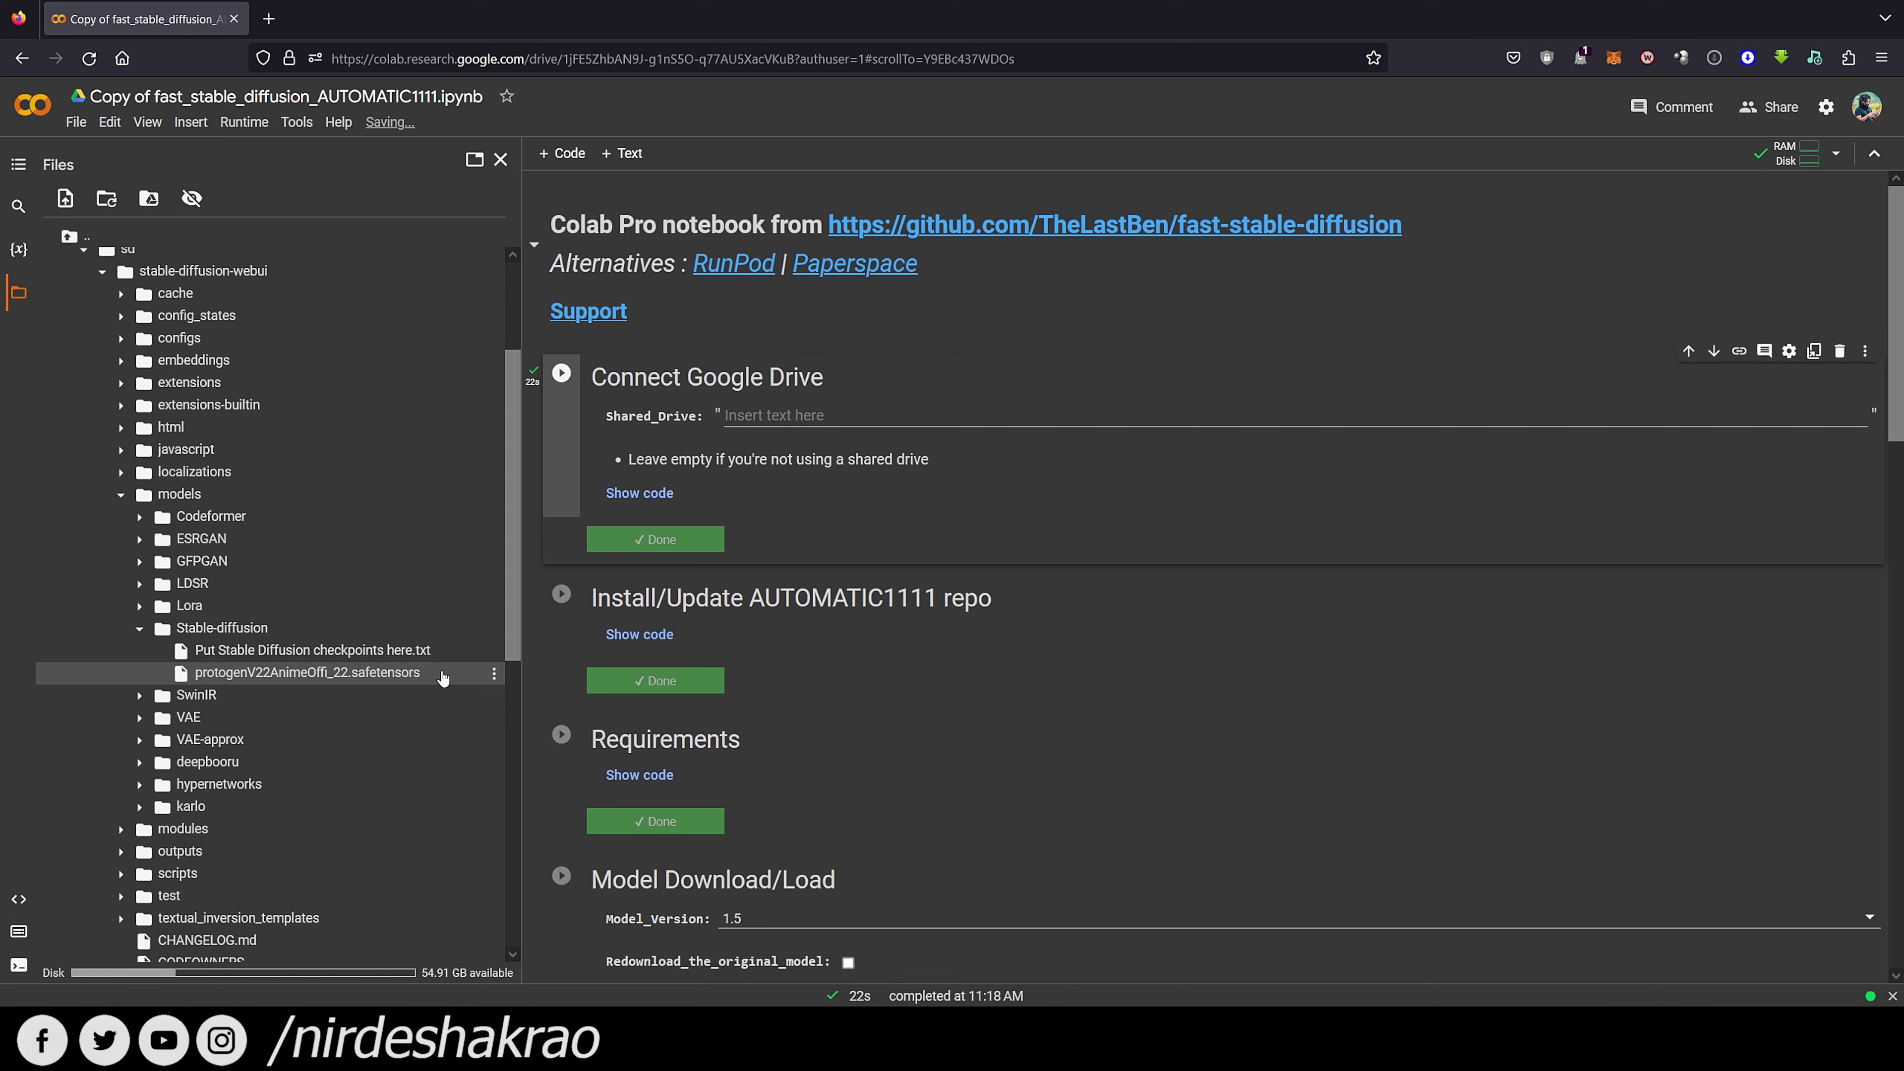
pyautogui.click(494, 677)
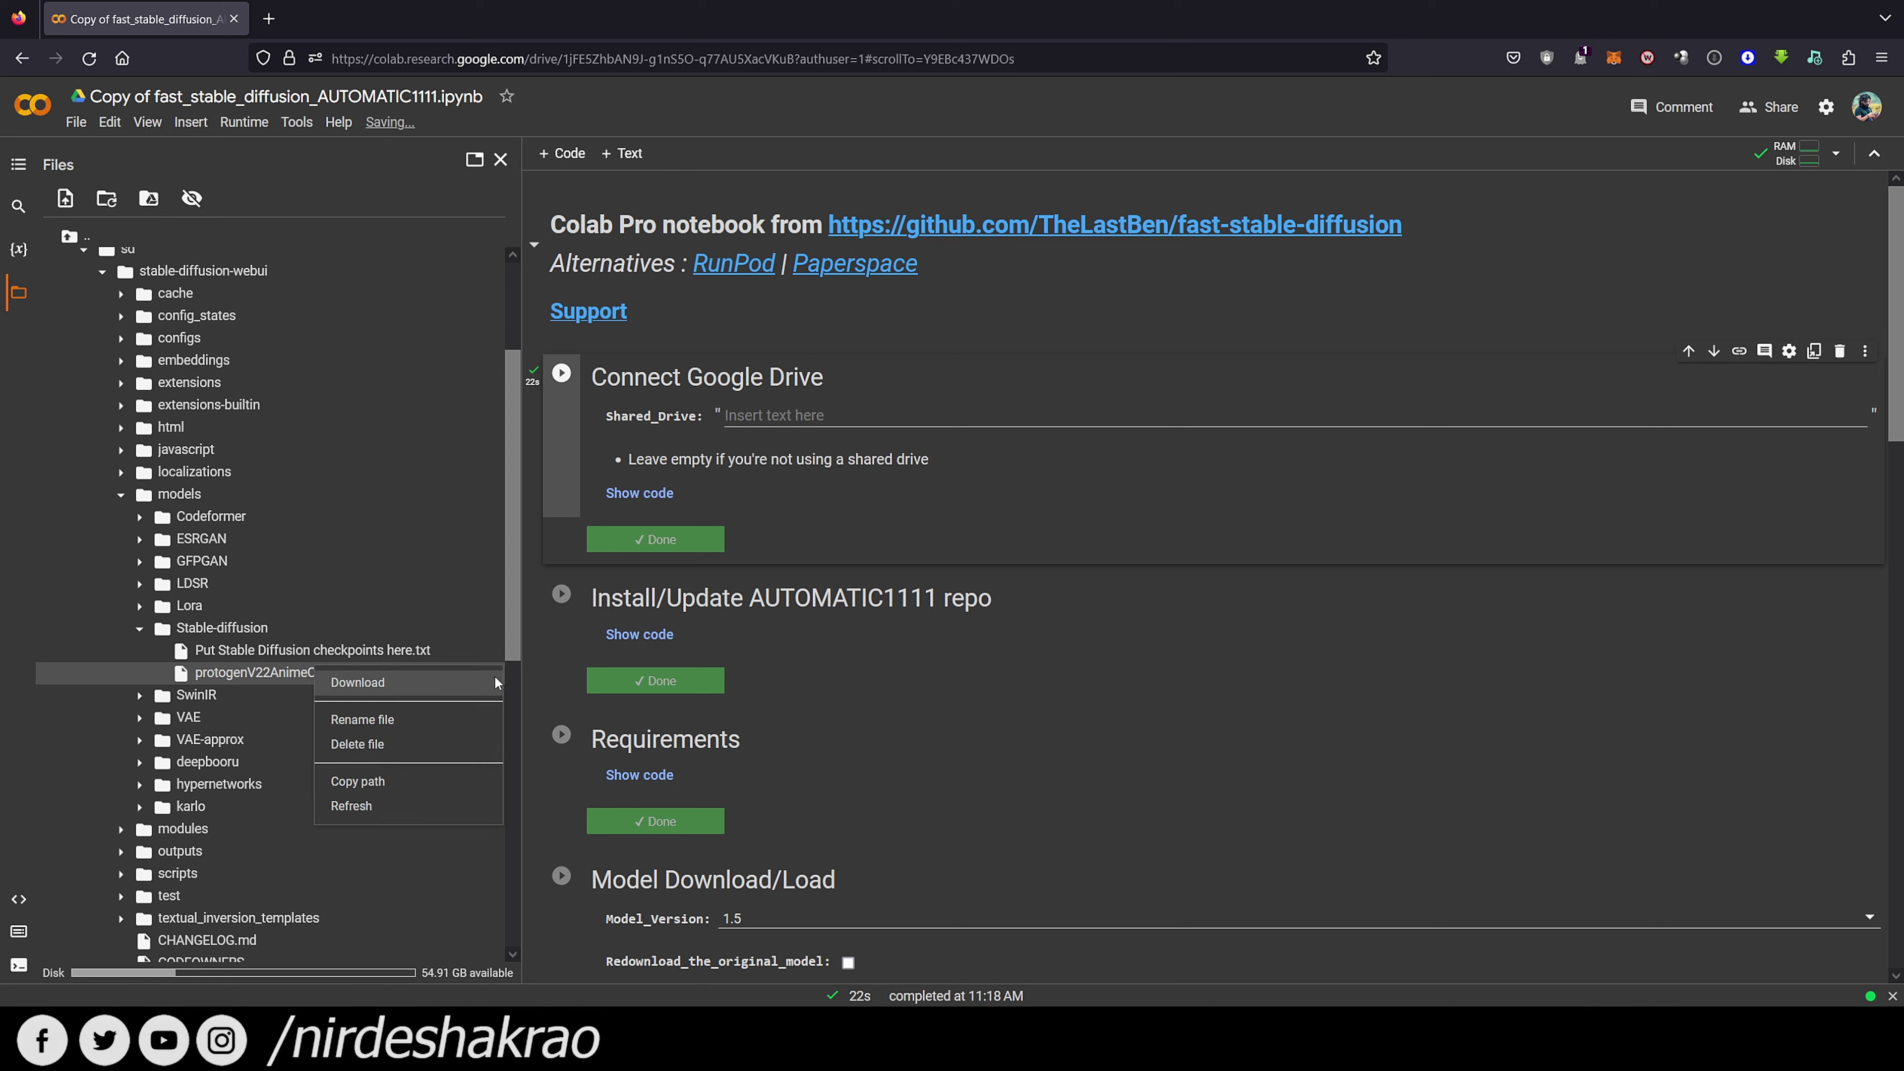
pyautogui.click(363, 781)
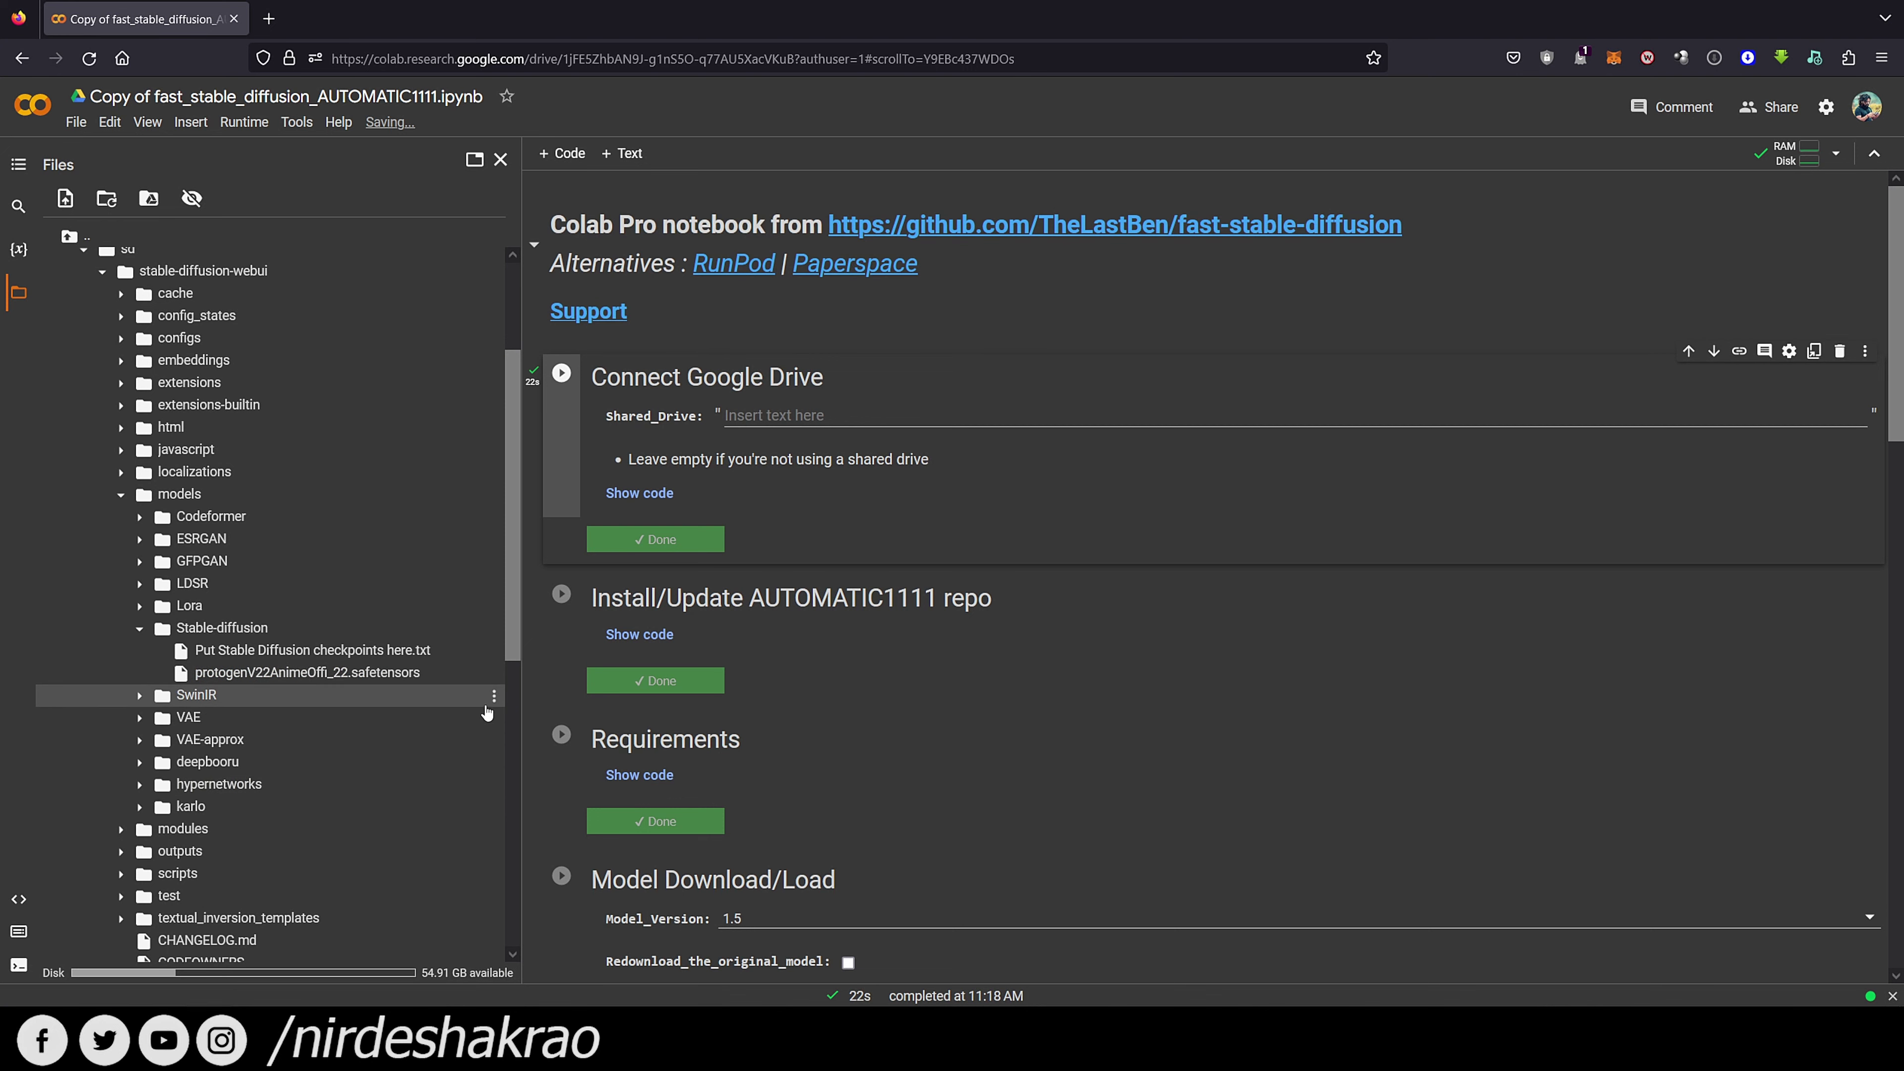
pyautogui.moveTo(517, 696); pyautogui.dragTo(288, 685)
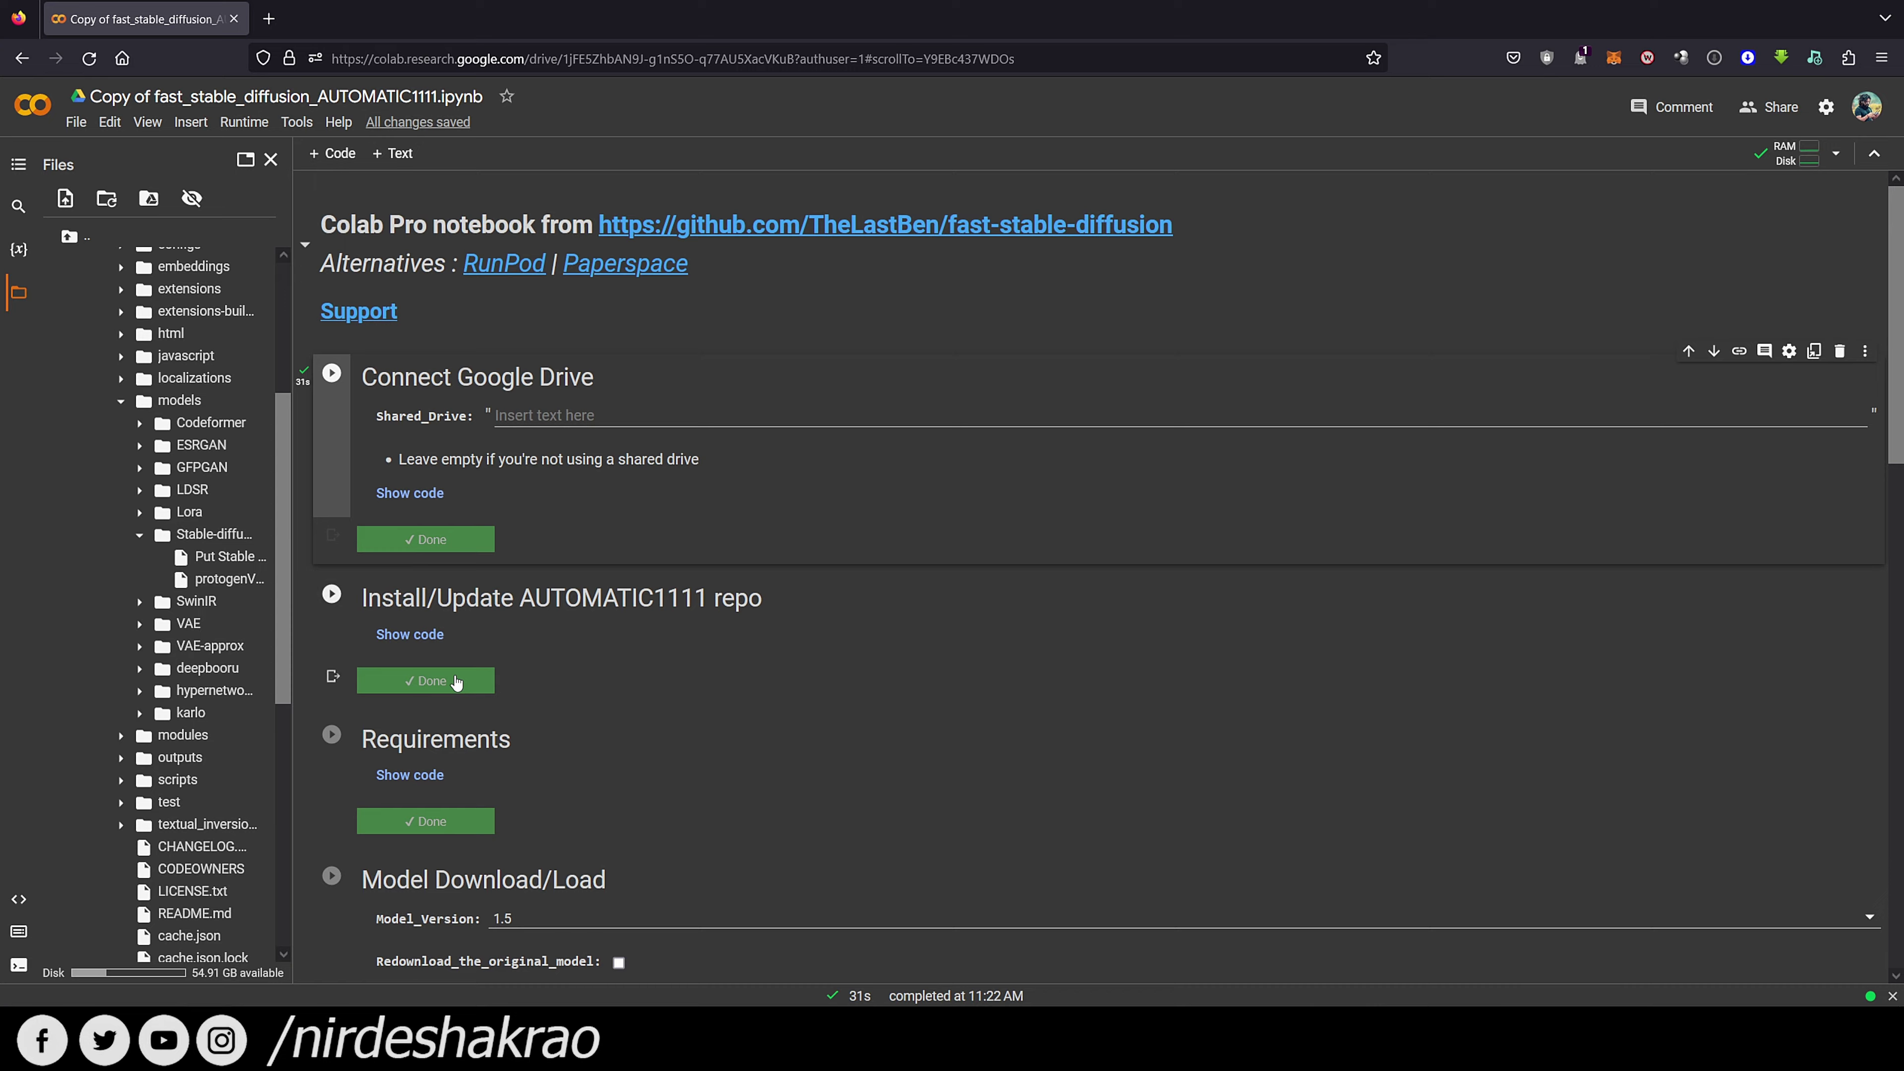
# Run the Install/Update AUTOMATIC1111 repo cell and continue despite the disallowed-code warning
pyautogui.scroll(-2, 537, 544)
pyautogui.click(332, 501)
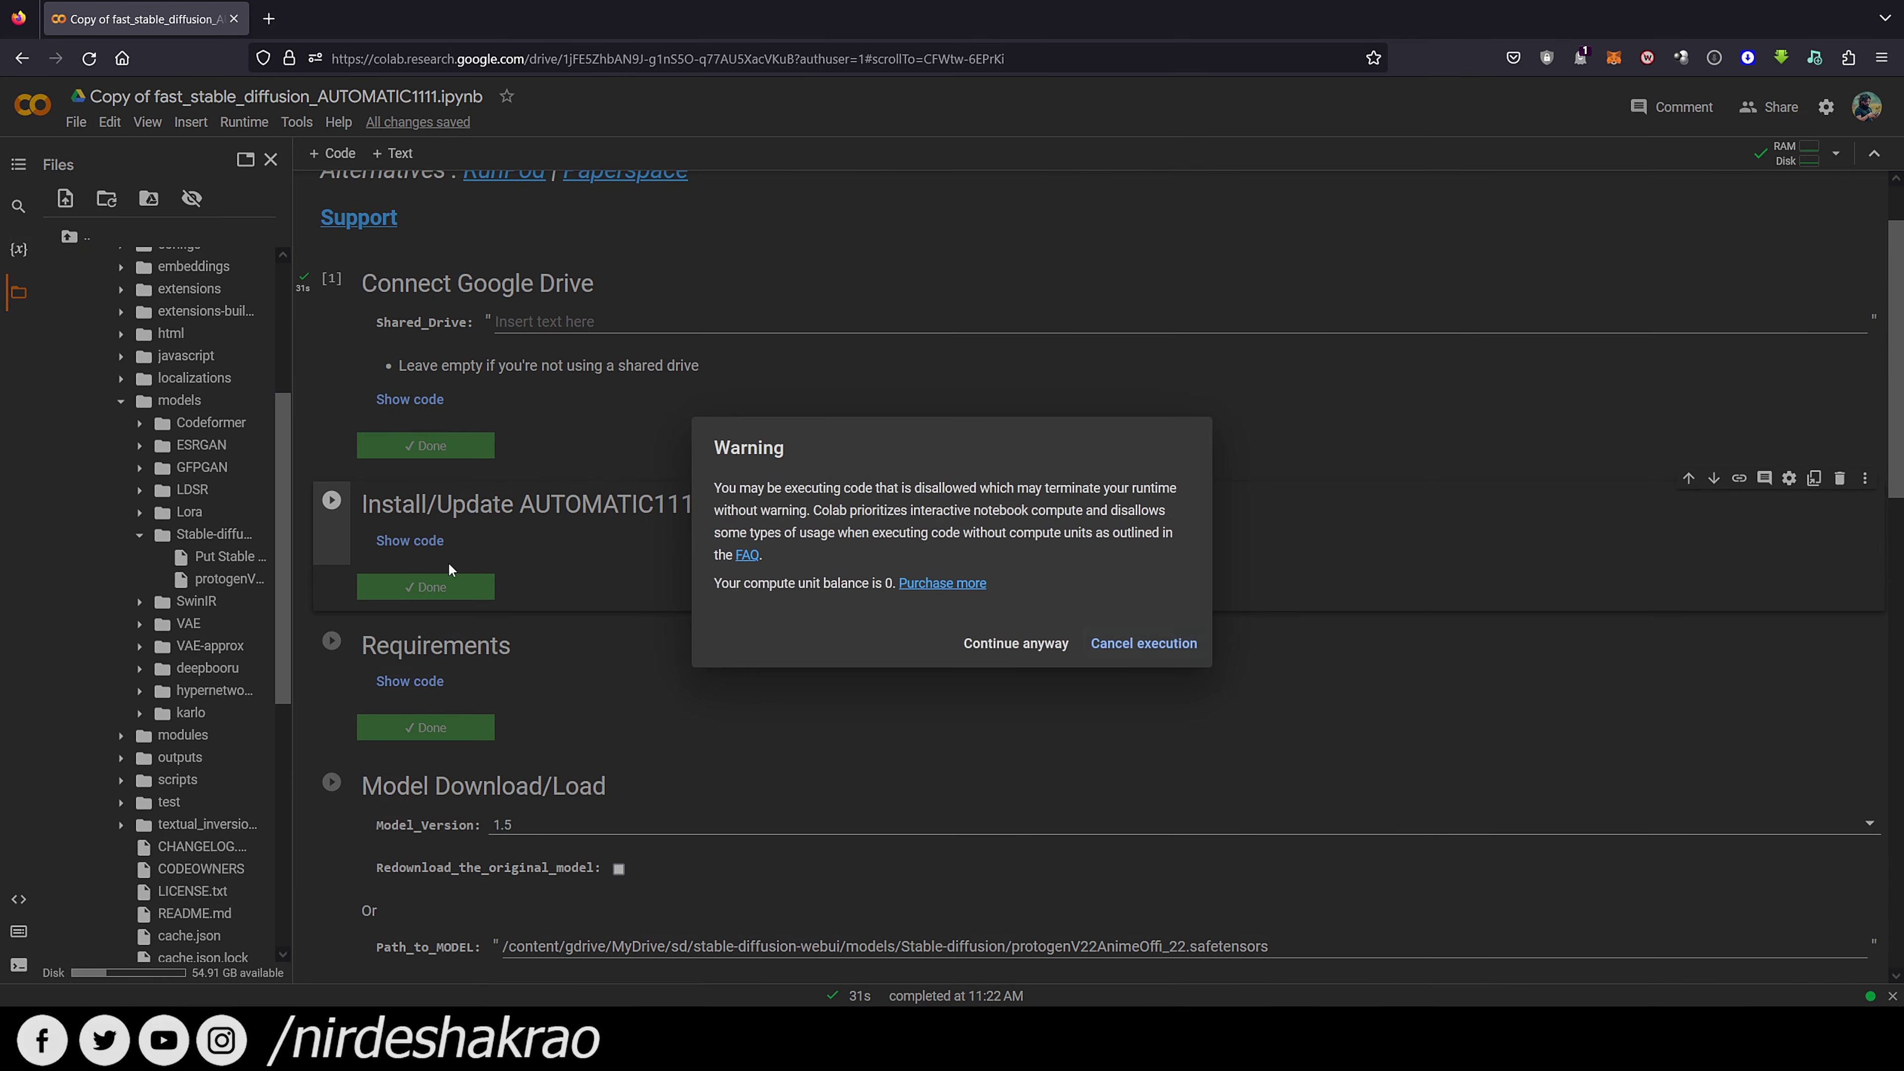
pyautogui.click(1008, 646)
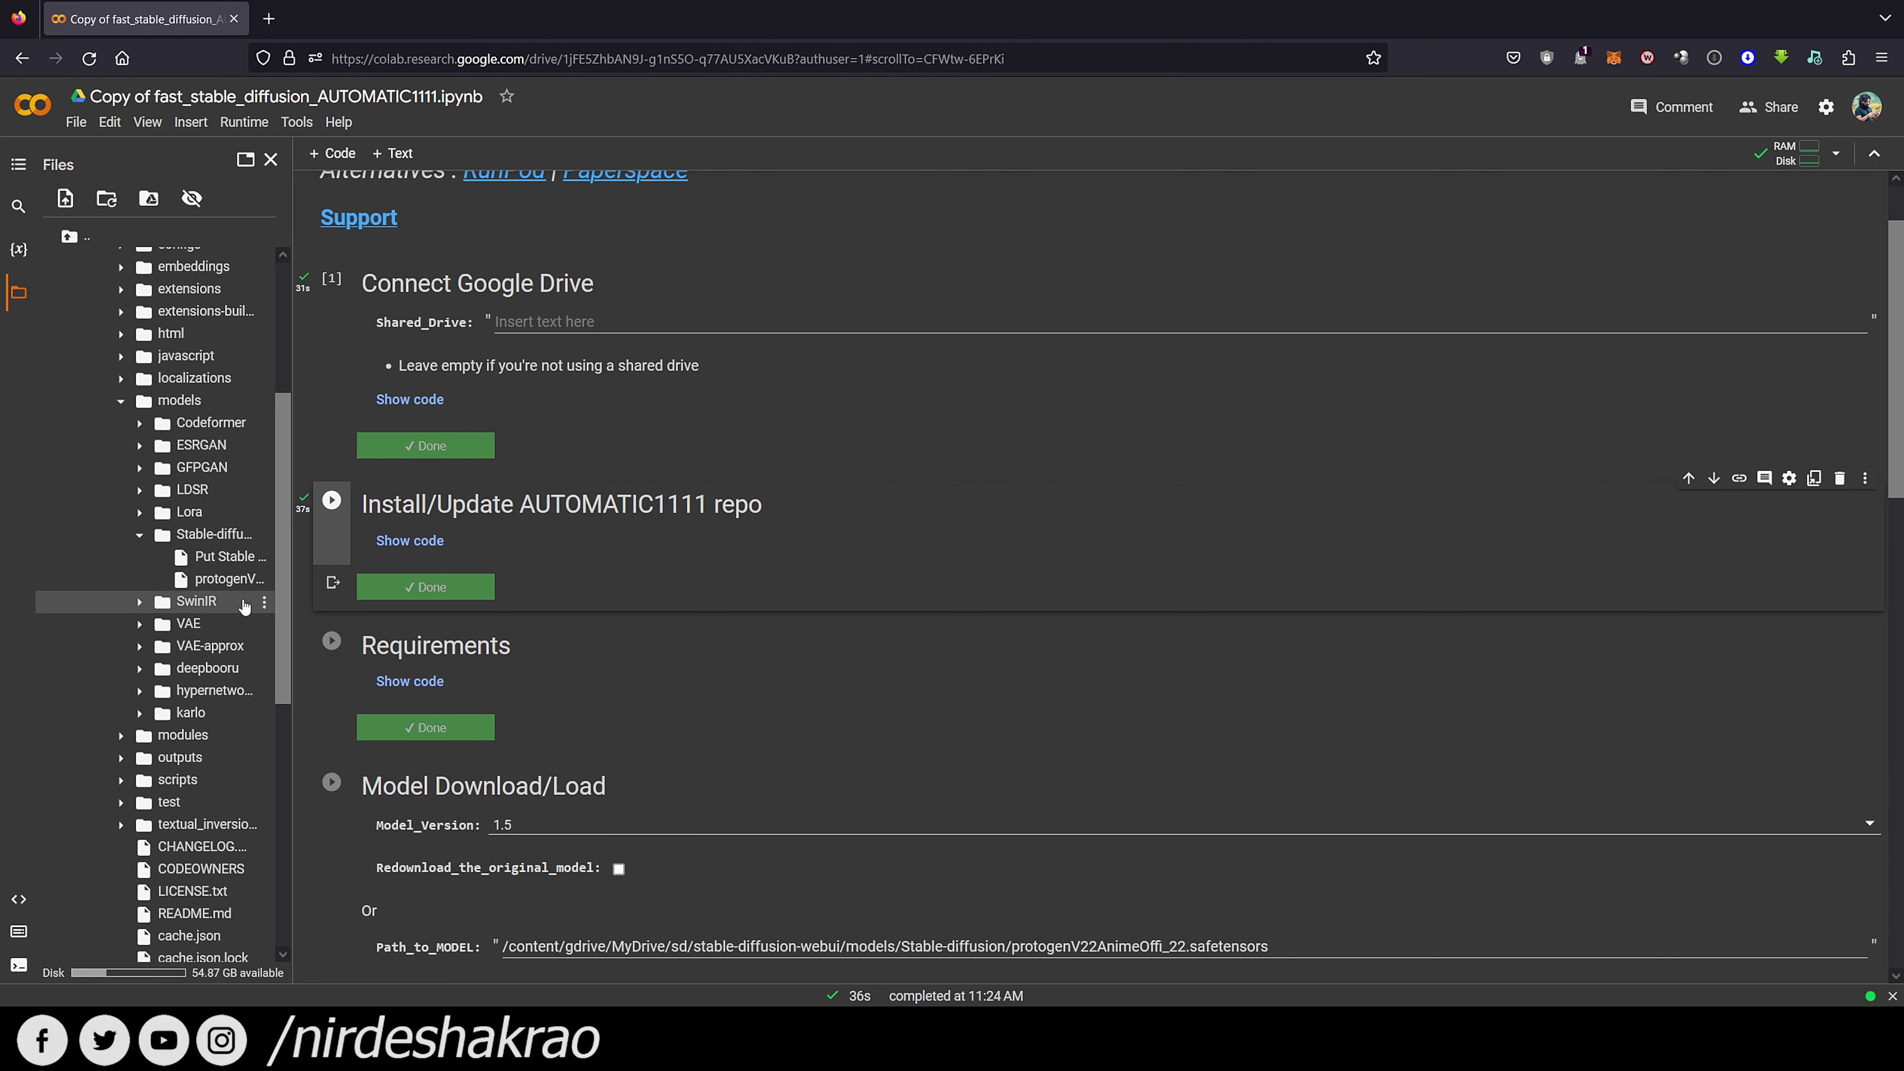
# Run the Requirements cell to install the notebook's requirements
pyautogui.click(331, 640)
pyautogui.scroll(-2, 750, 626)
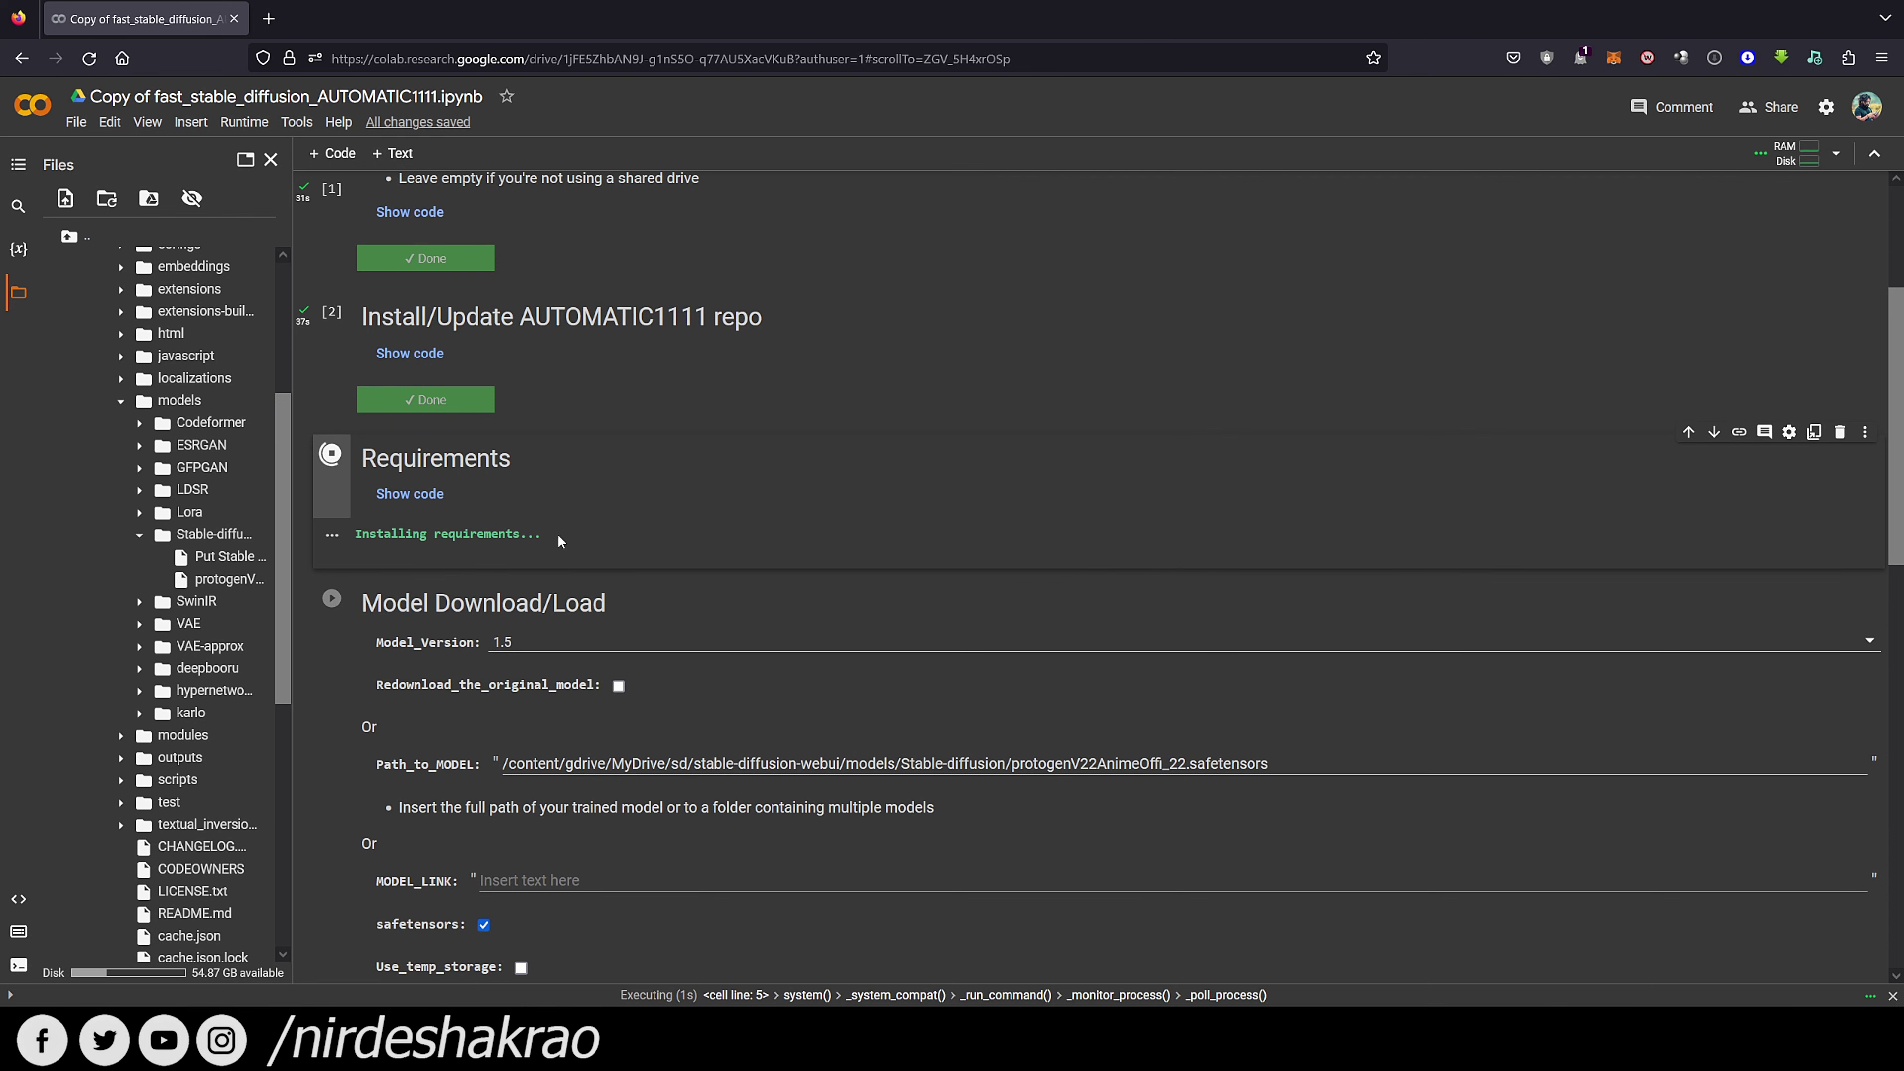
pyautogui.scroll(3, 450, 675)
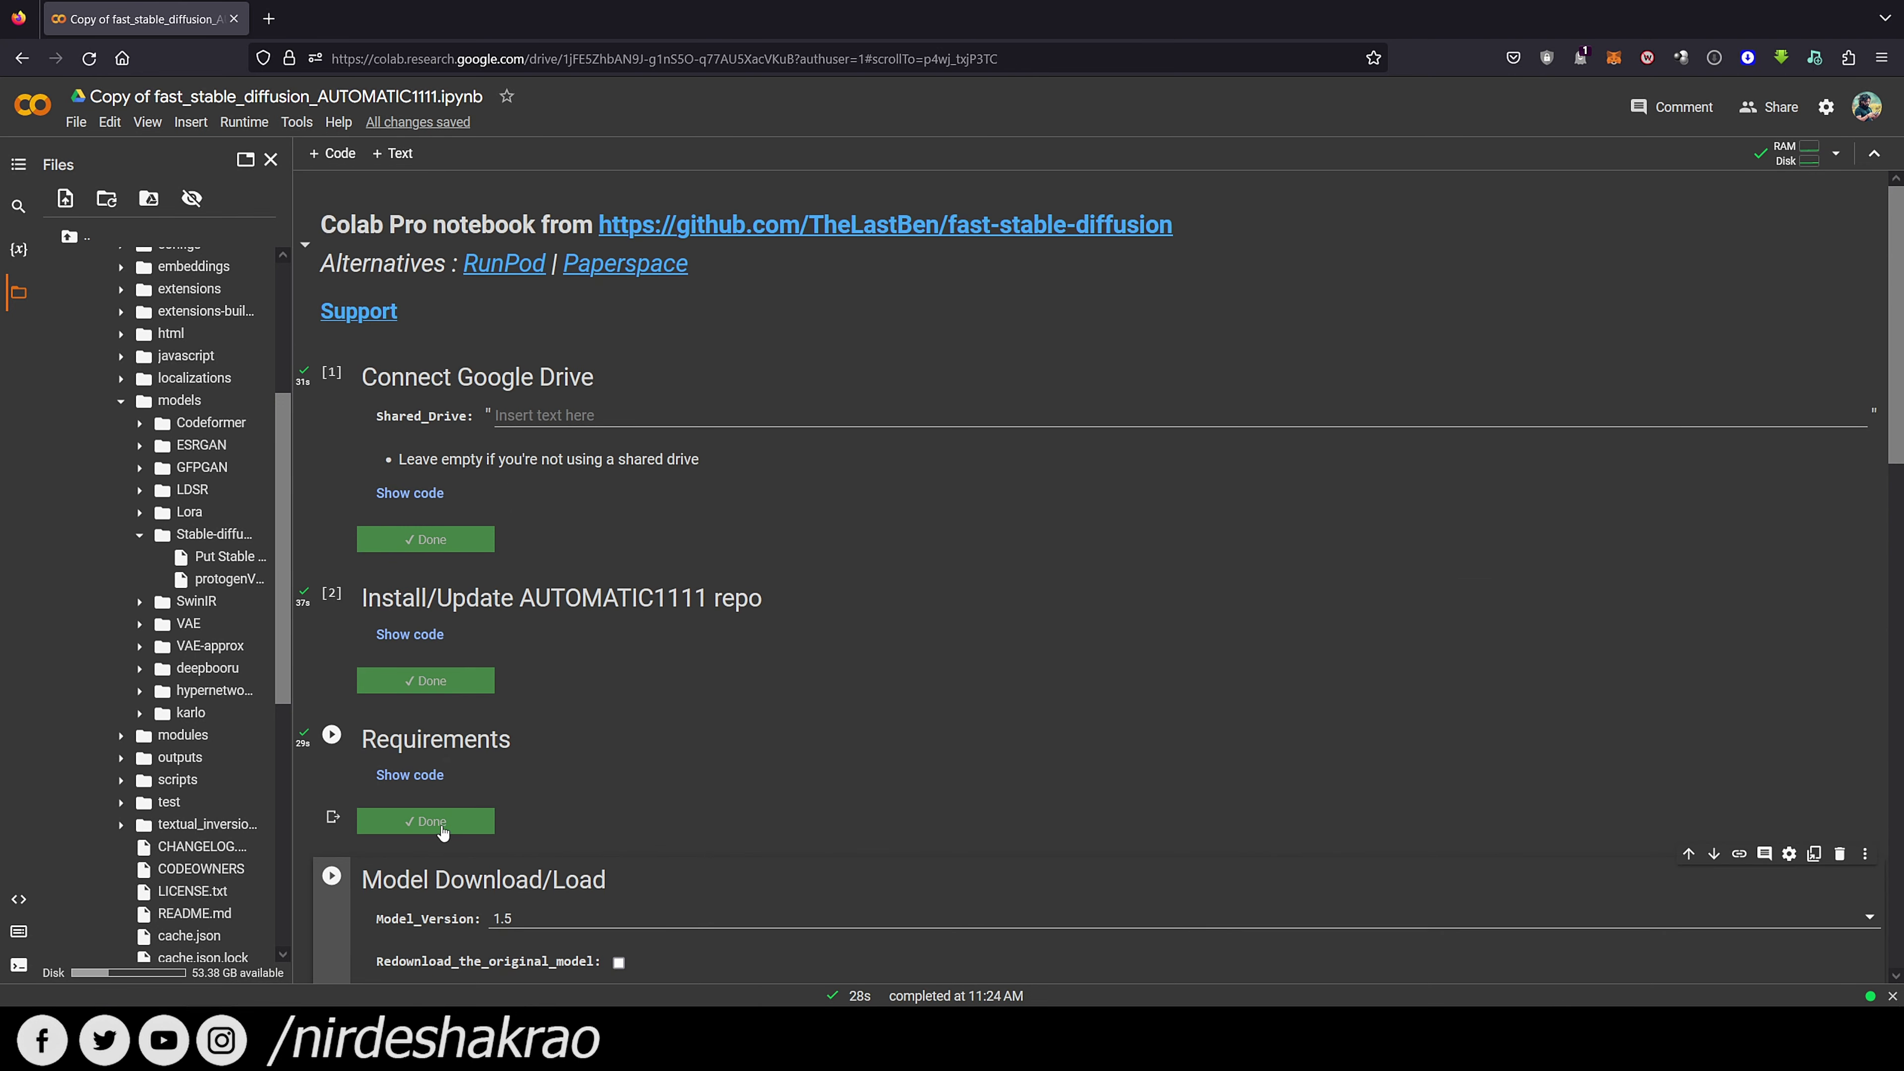
# Set Path_to_MODEL in the Model Download/Load cell to the copied path of protogenV22AnimeOffi_22.safetensors, widening the file browser to read the file name
pyautogui.scroll(-3, 582, 811)
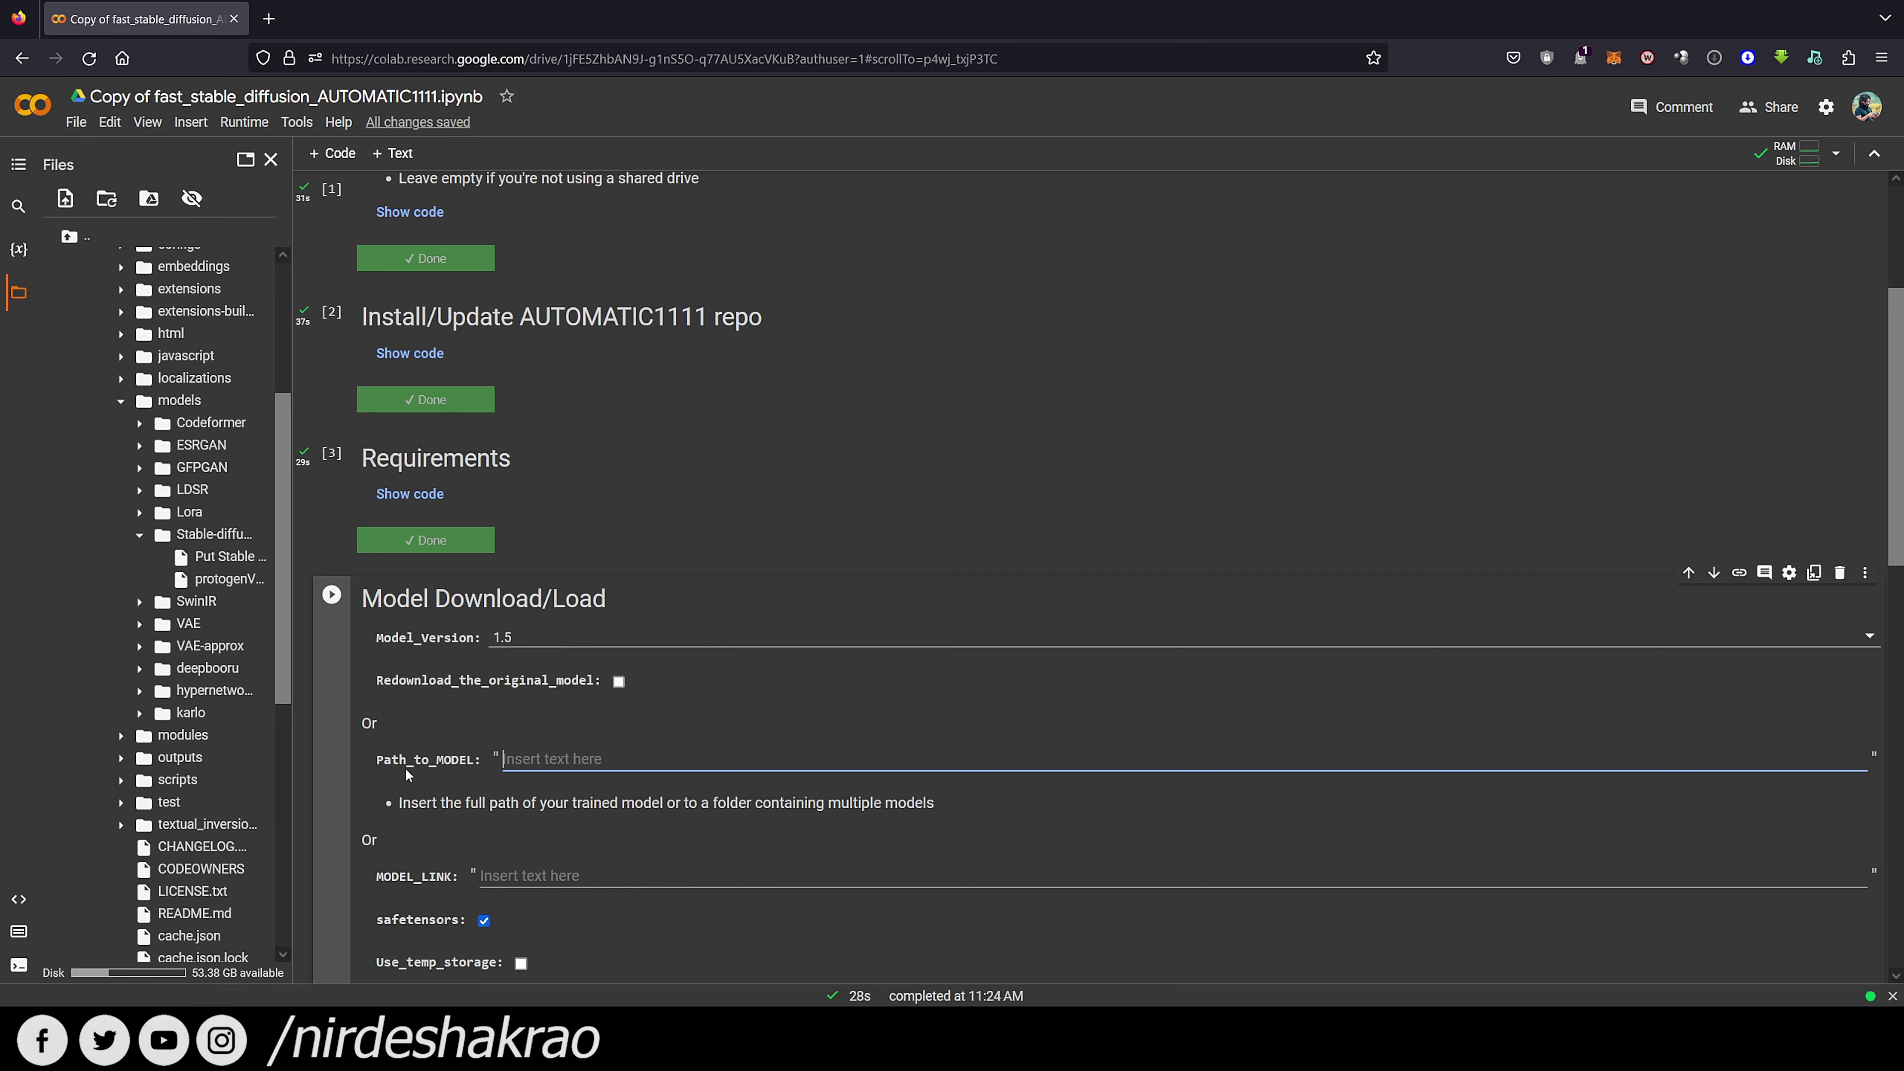
pyautogui.scroll(-2, 397, 748)
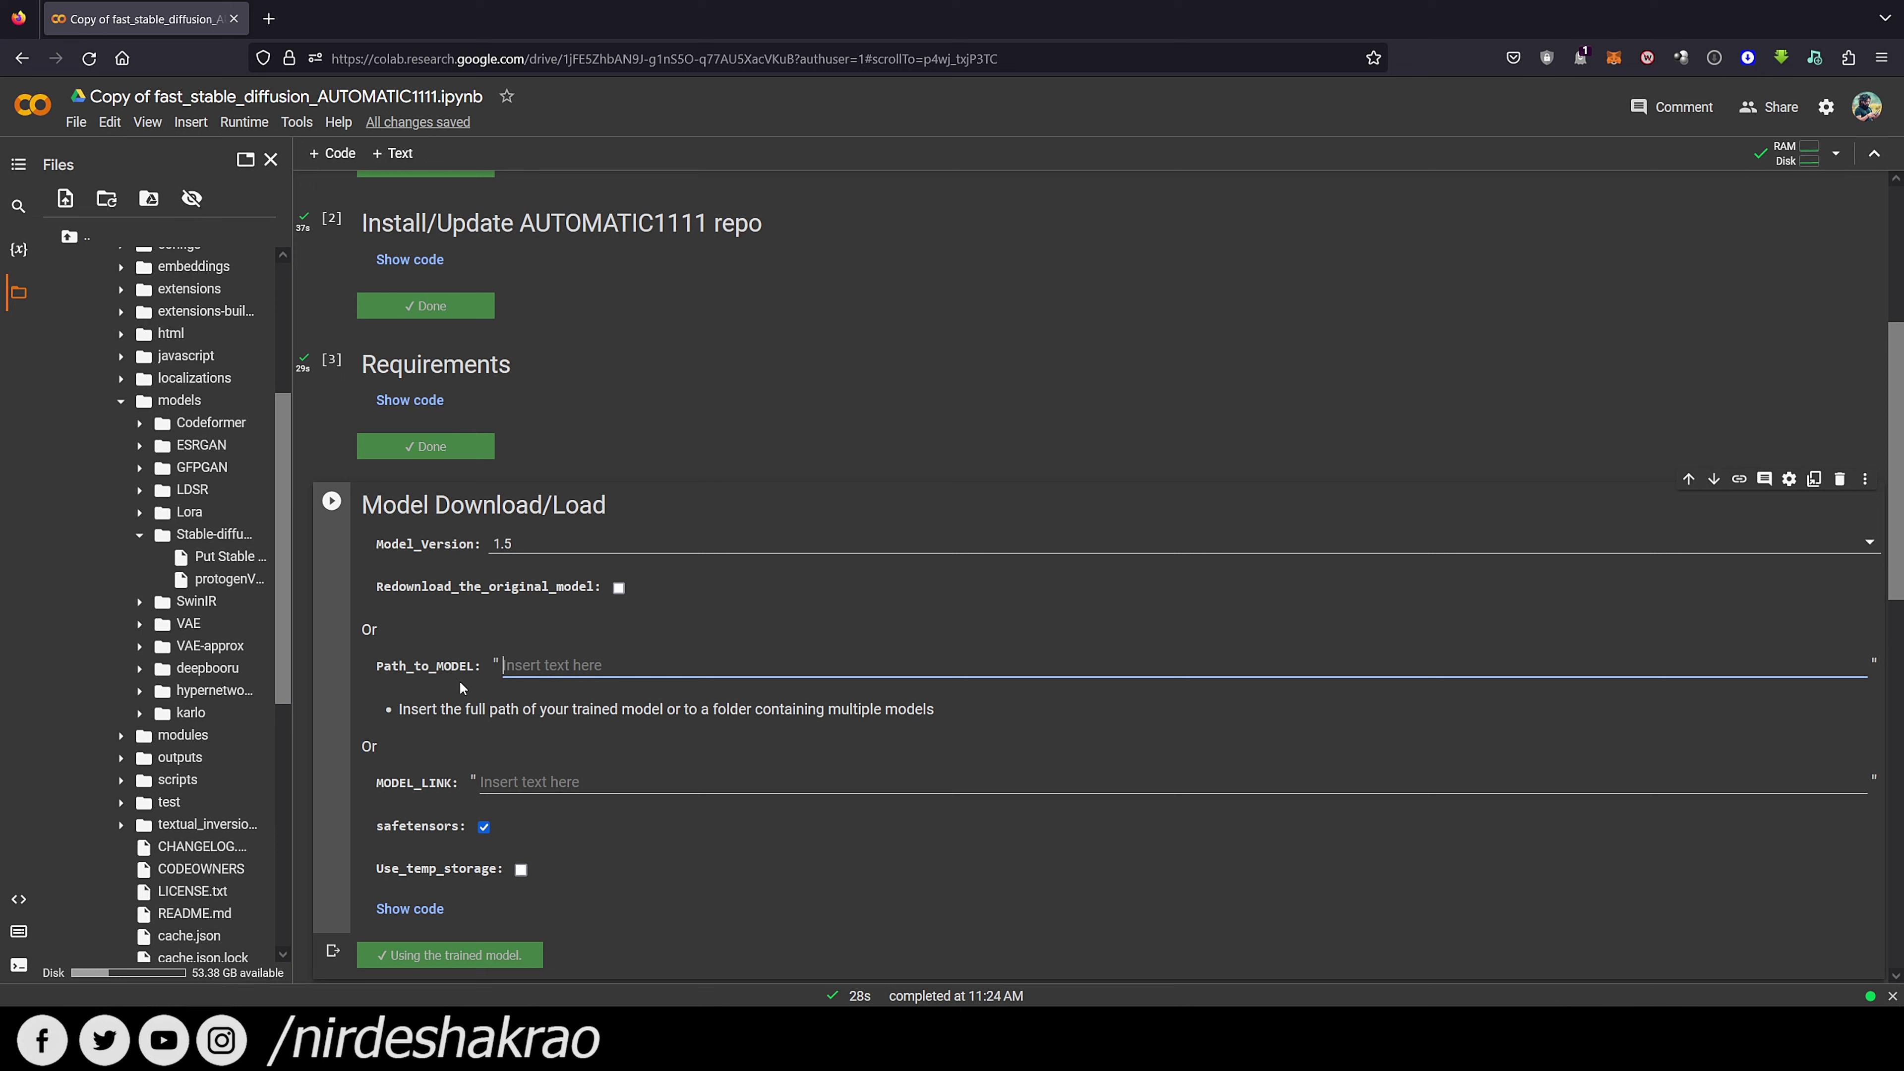
pyautogui.hotkey('ctrl', 'v')
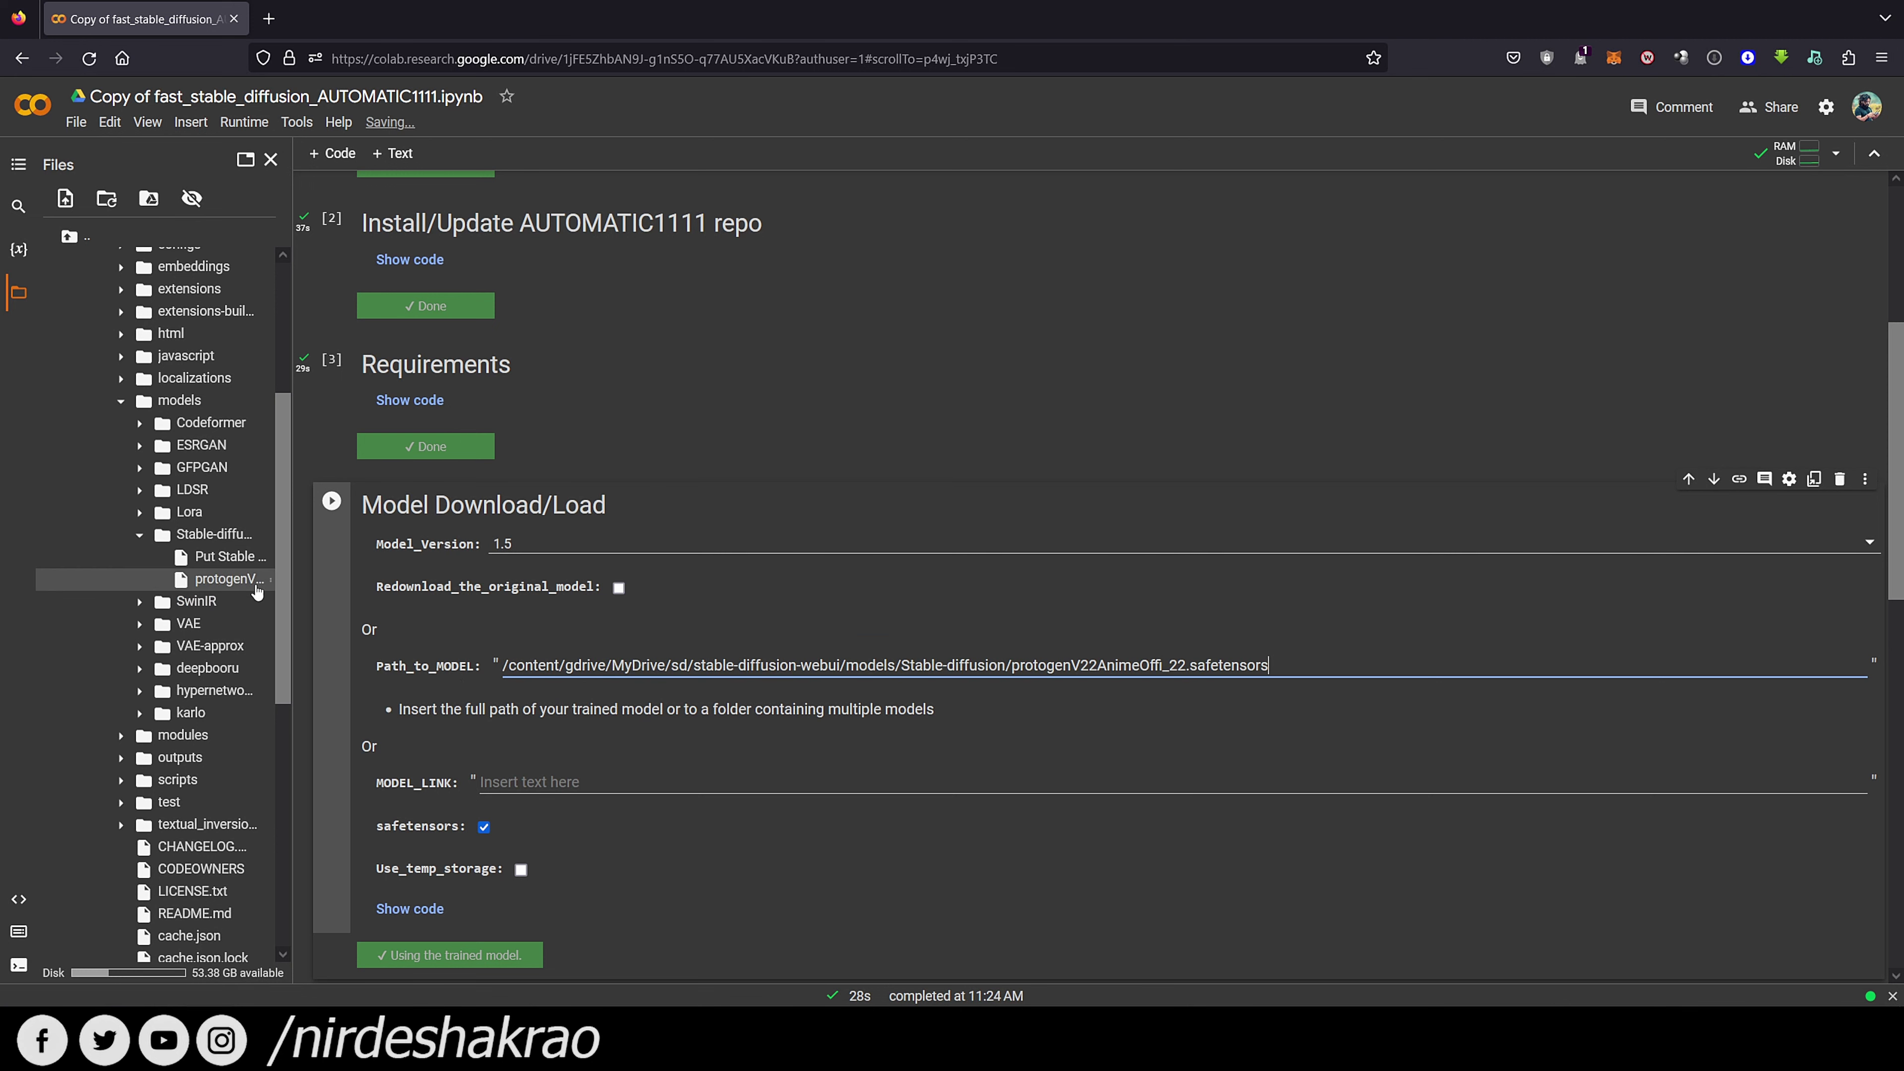
pyautogui.moveTo(293, 576); pyautogui.dragTo(472, 578)
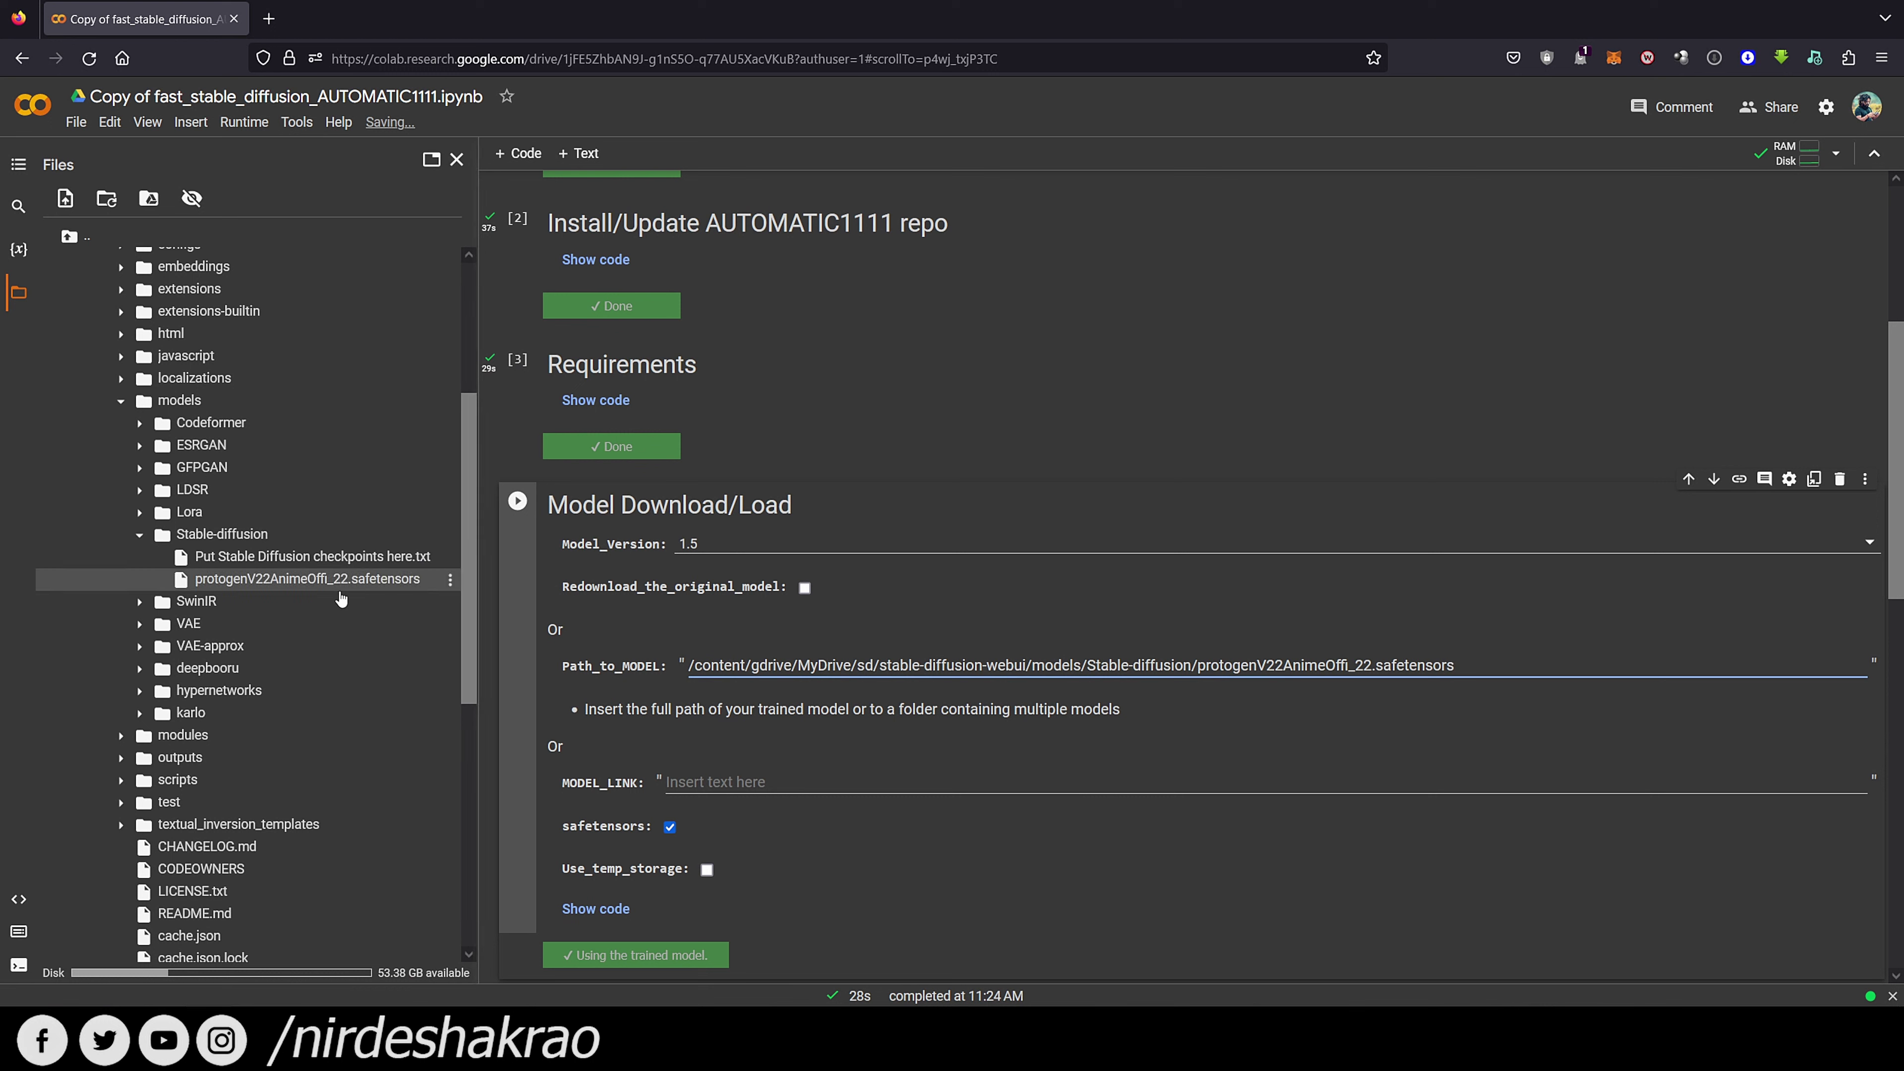
pyautogui.rightClick(375, 588)
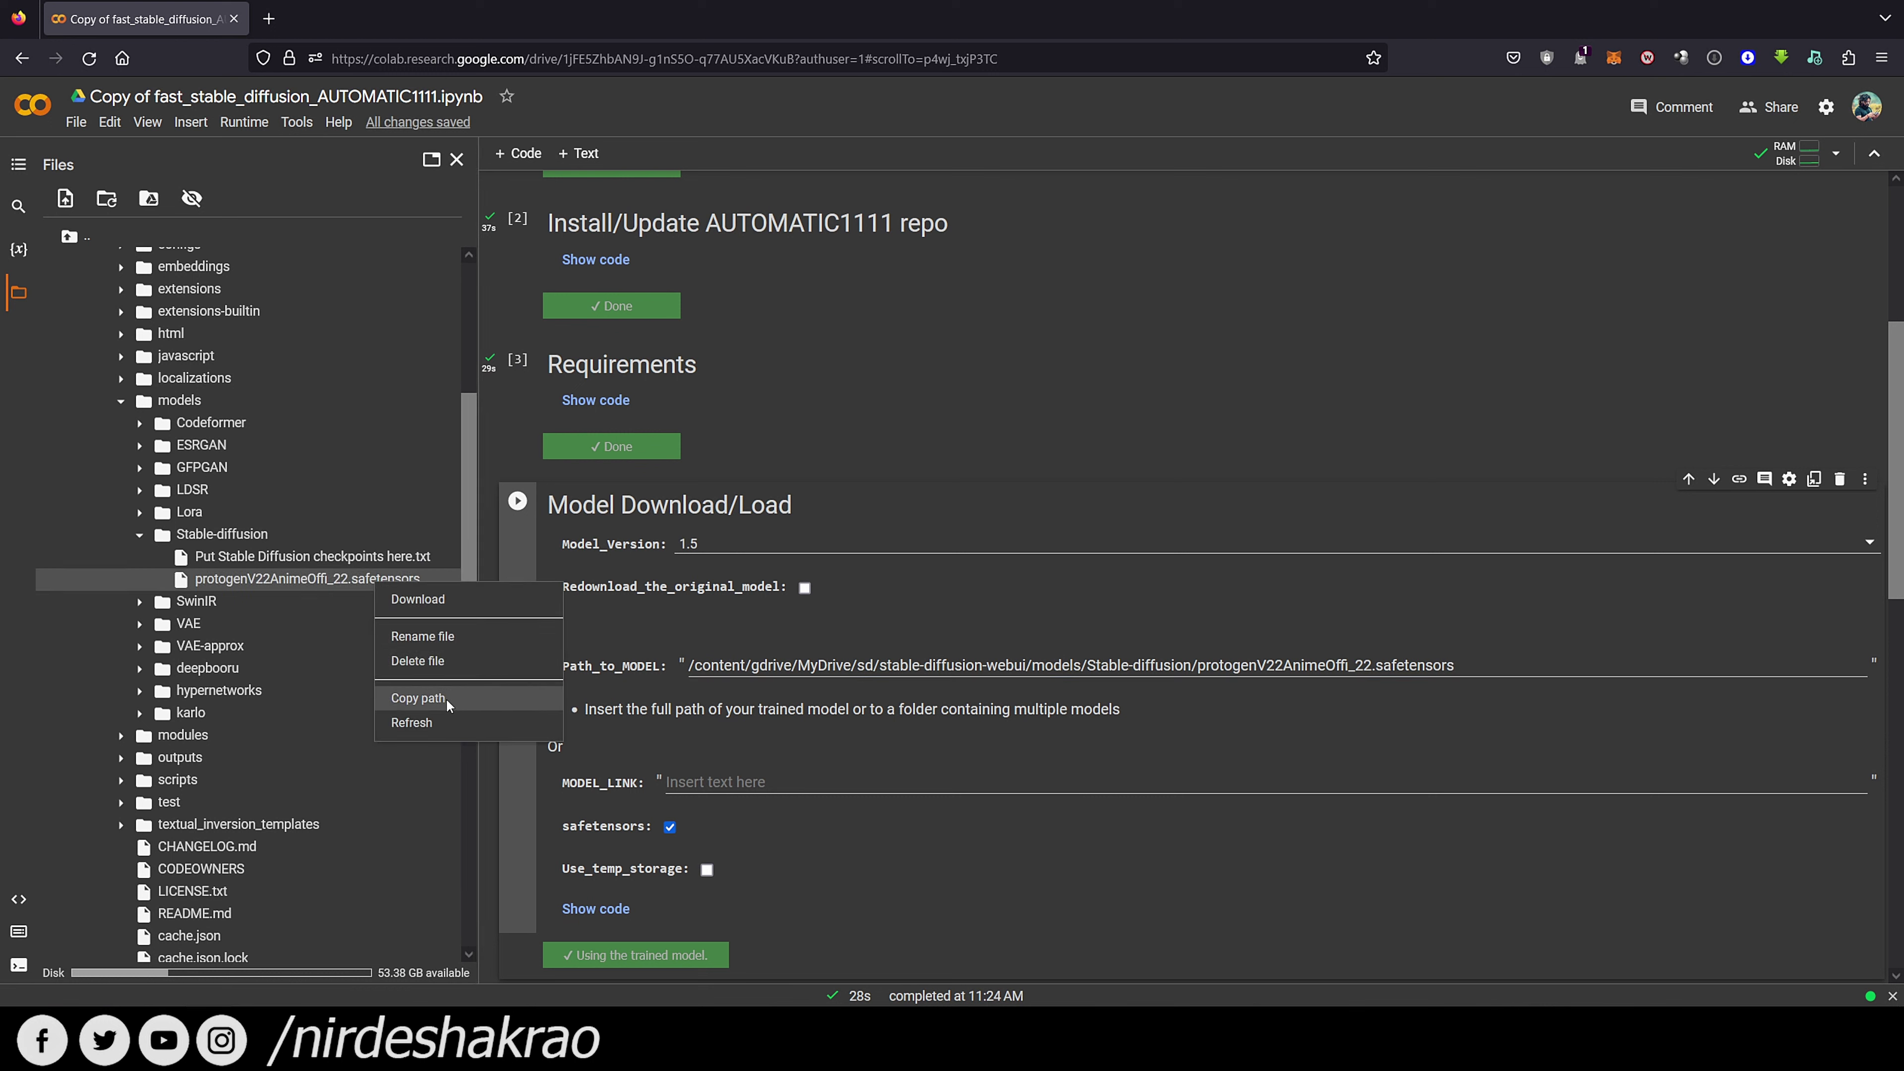
pyautogui.click(1493, 663)
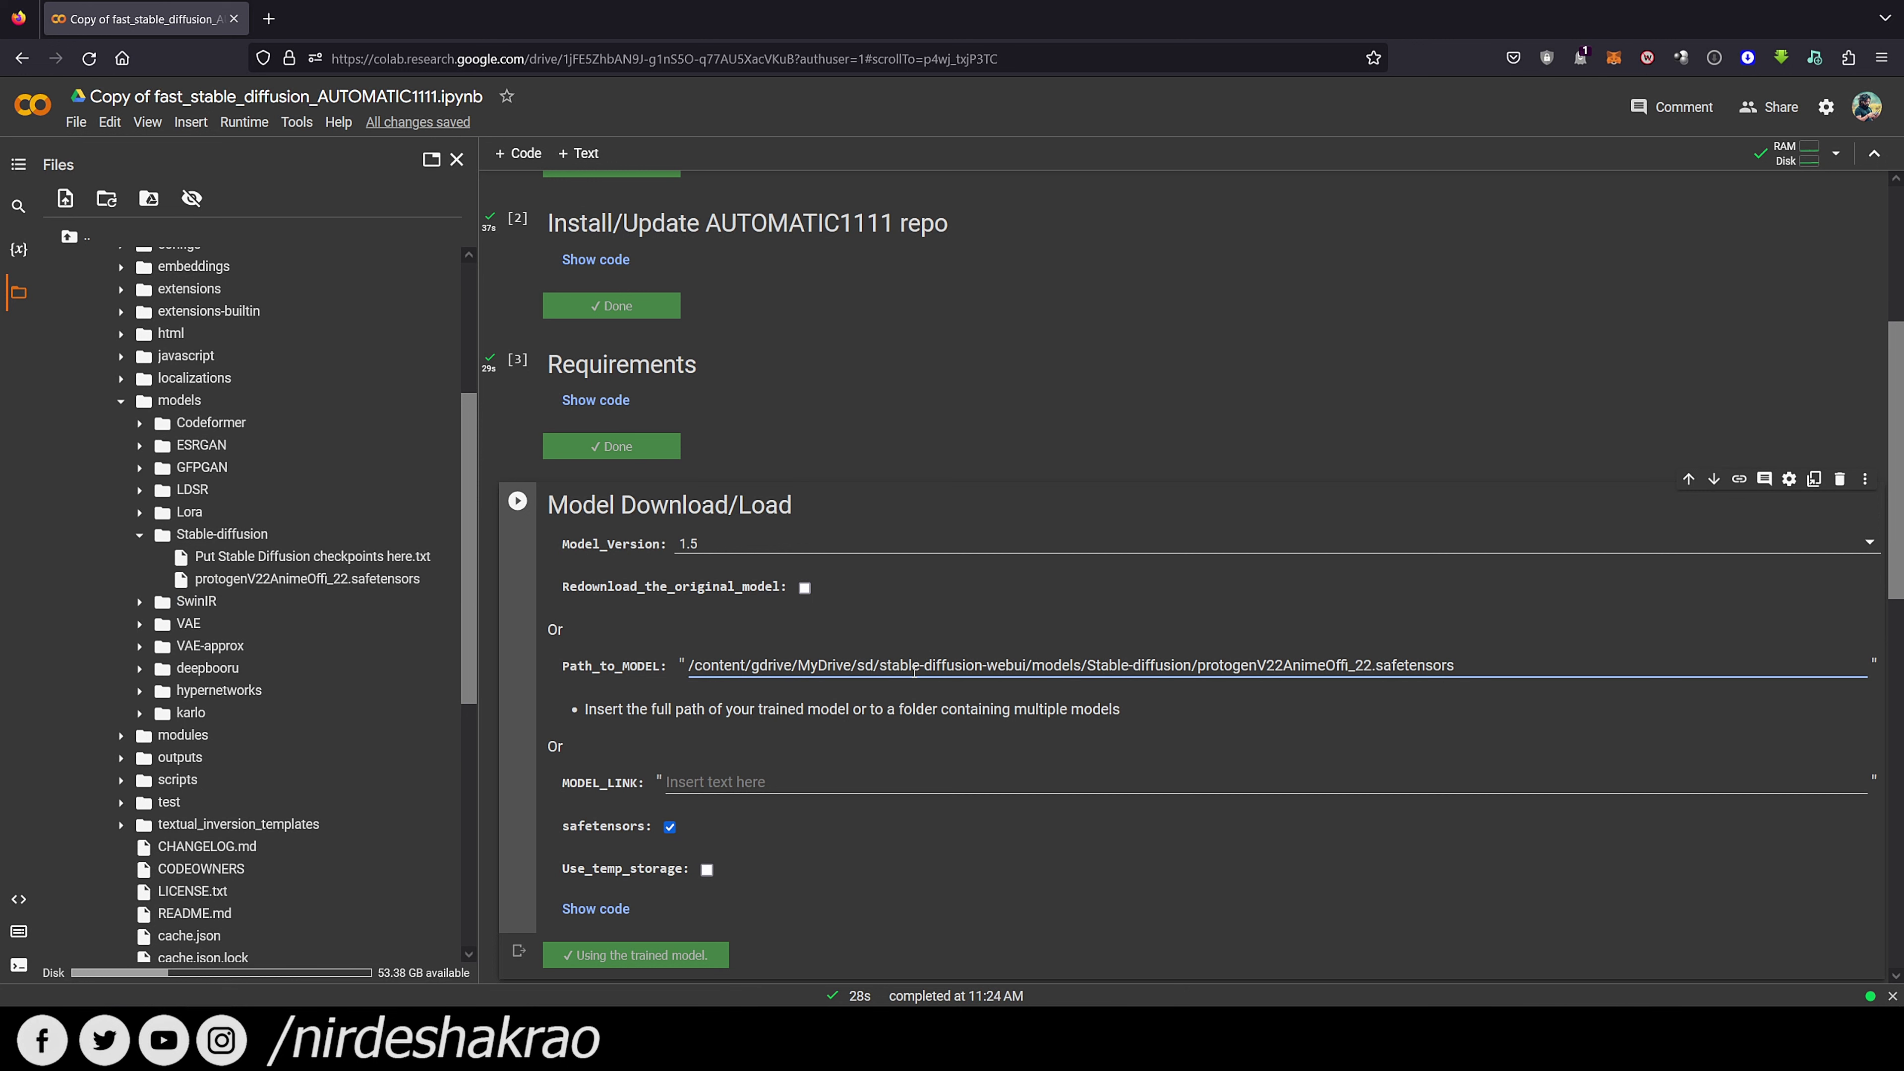
# Run the Model Download/Load cell with the safetensors model path
pyautogui.scroll(-1, 569, 600)
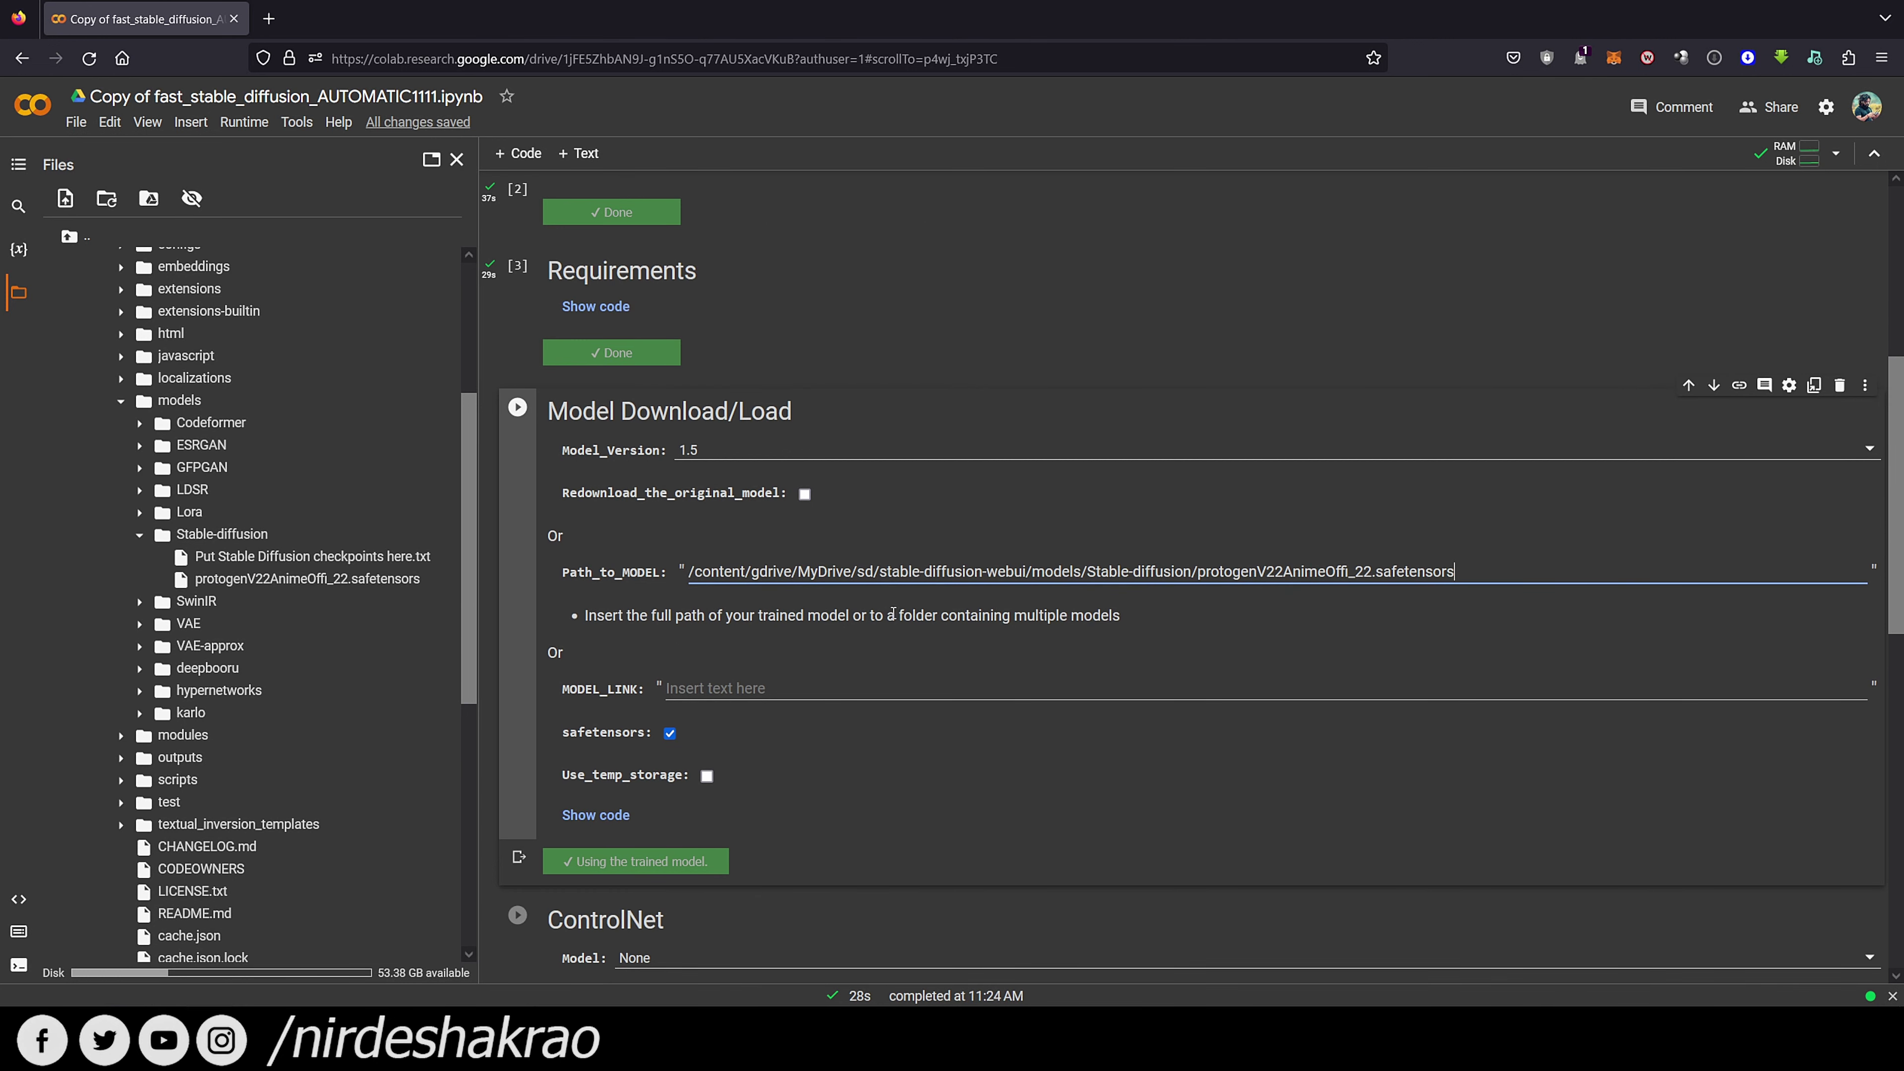
pyautogui.click(517, 407)
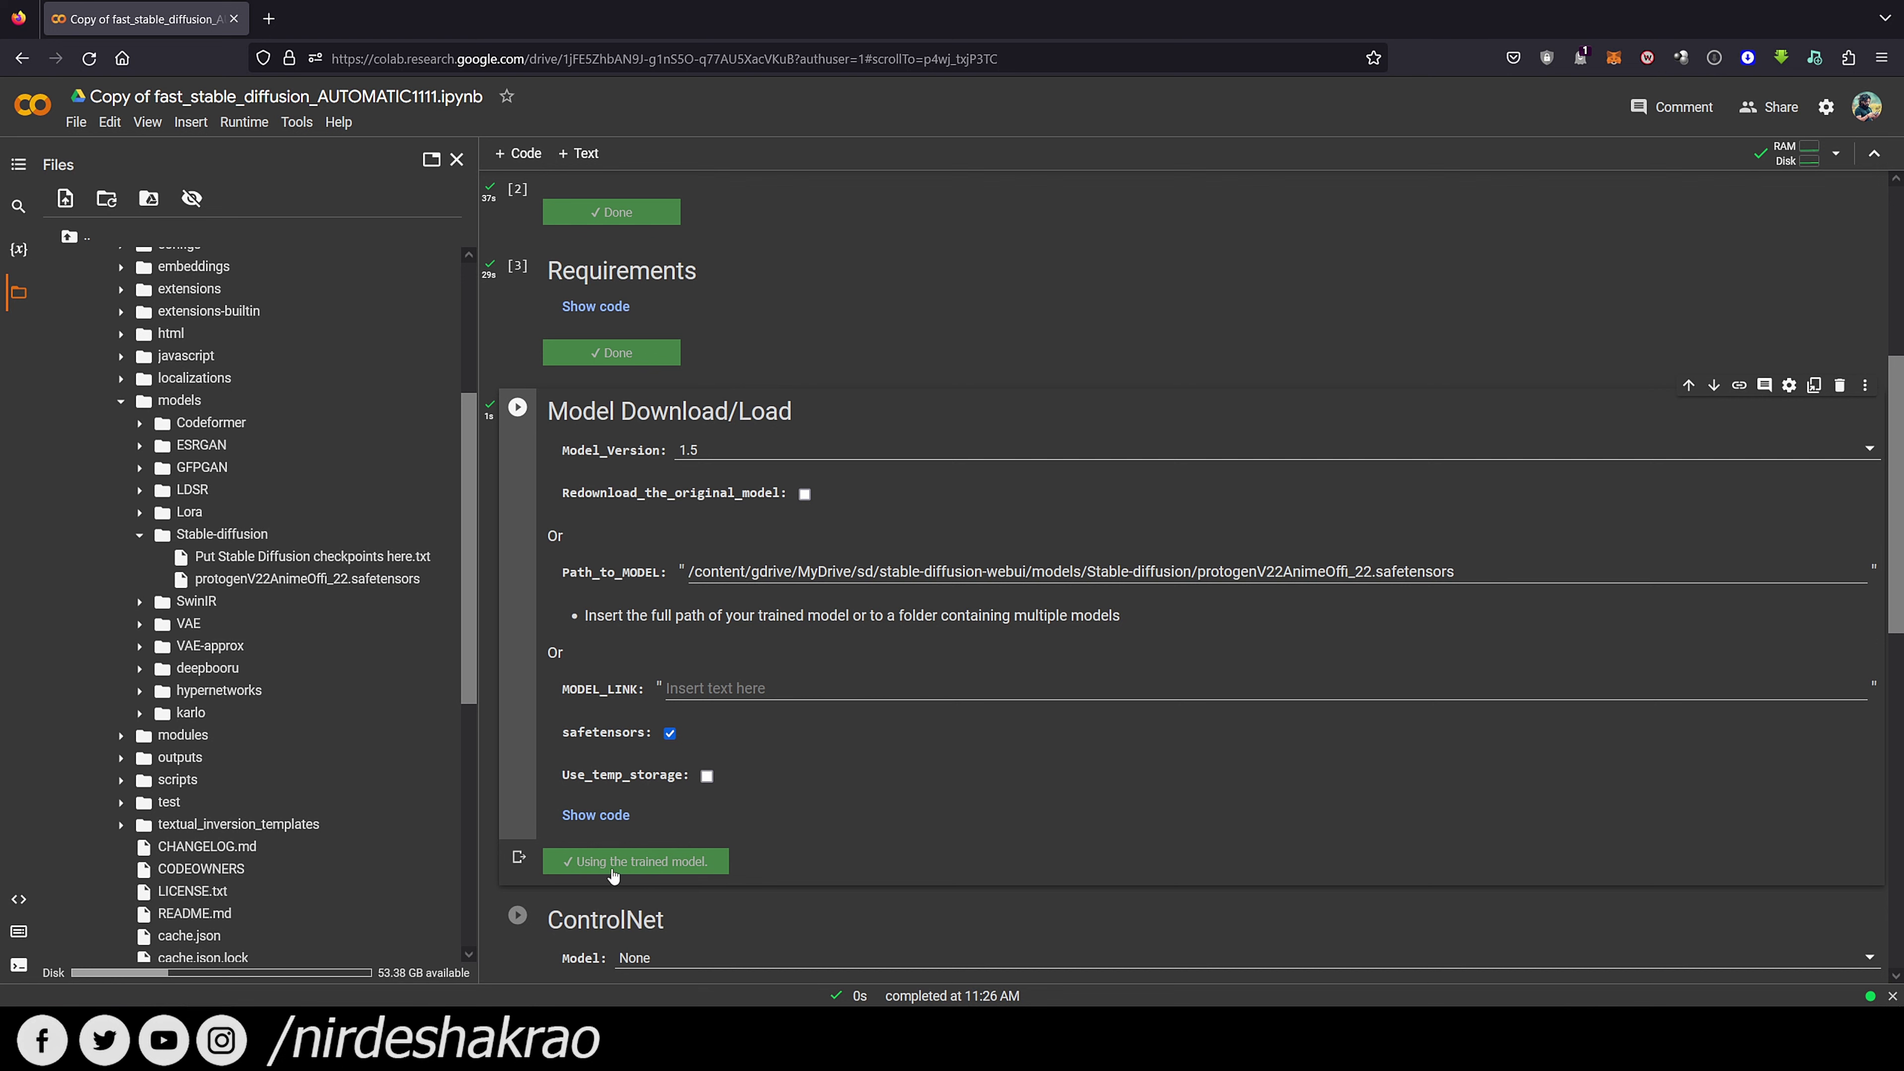
pyautogui.scroll(-1, 793, 738)
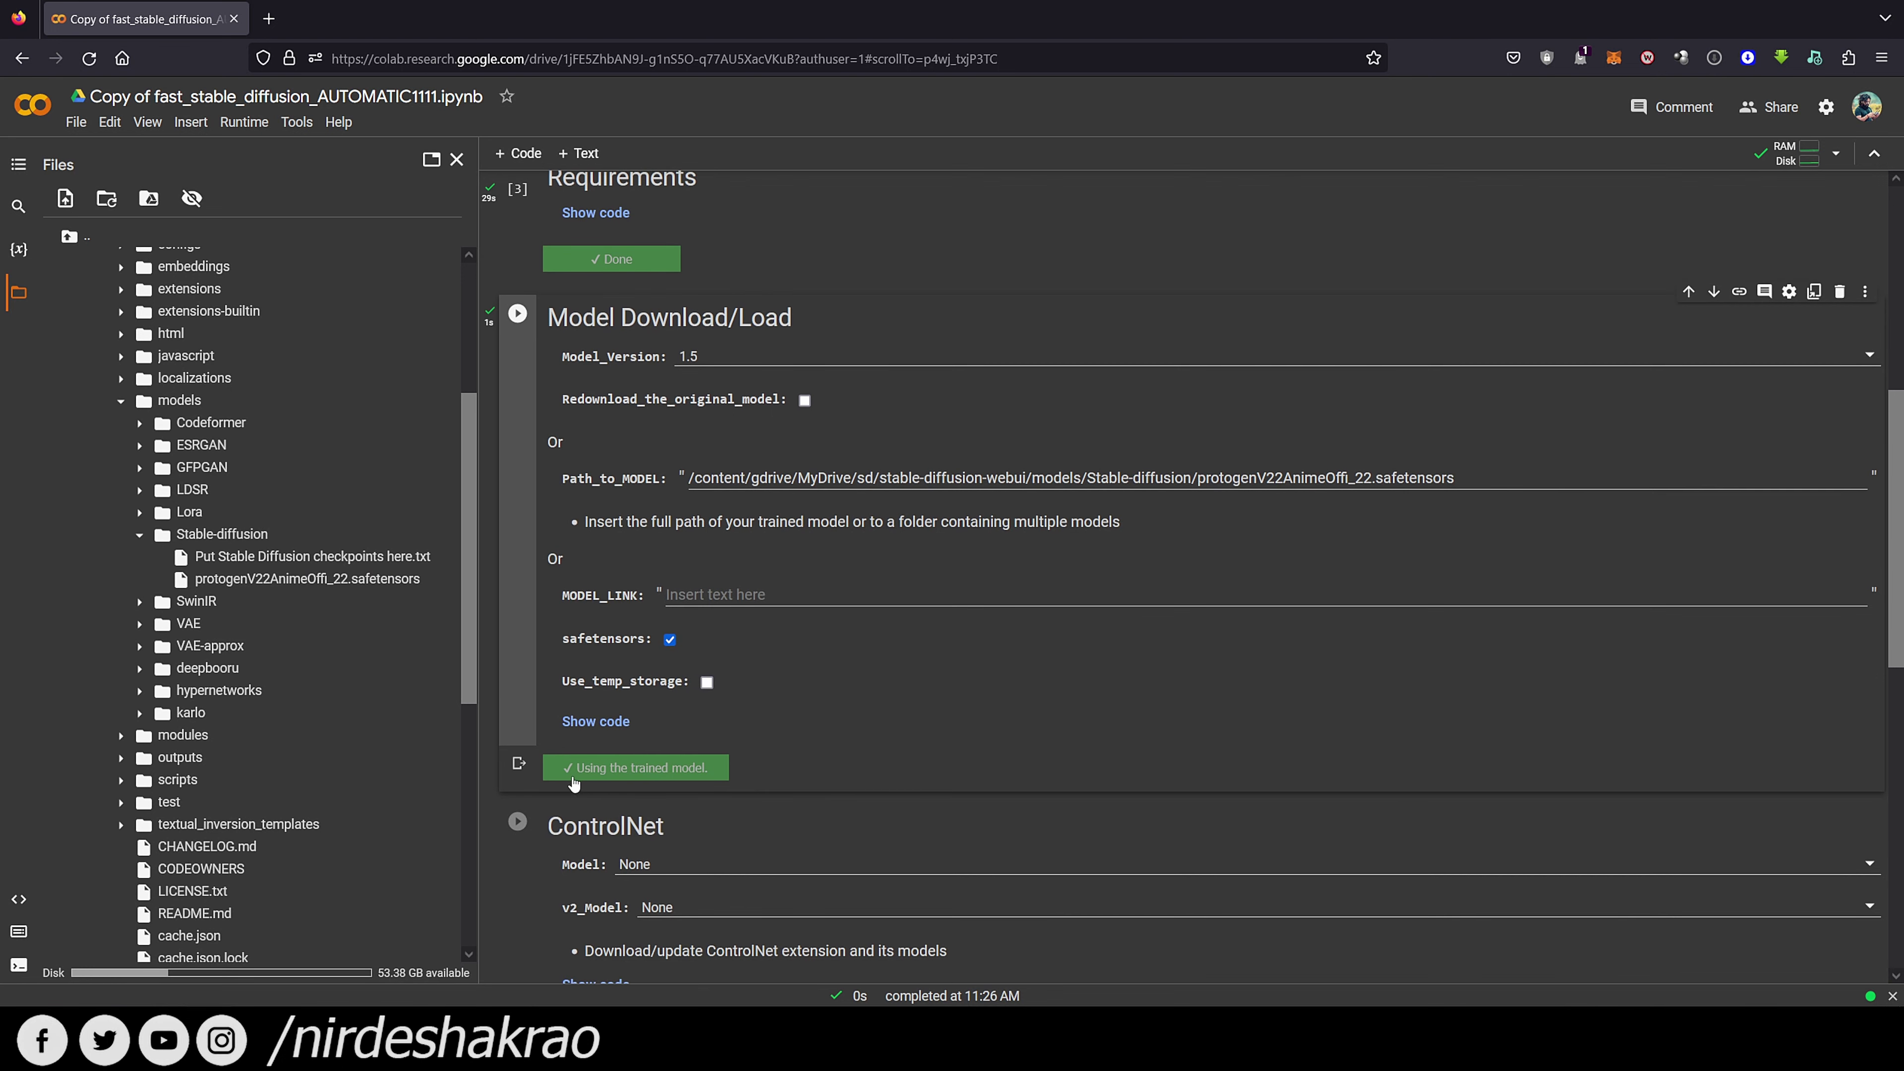
# Narrow the file browser and run the Start Stable-Diffusion cell with its default settings
pyautogui.scroll(-4, 948, 698)
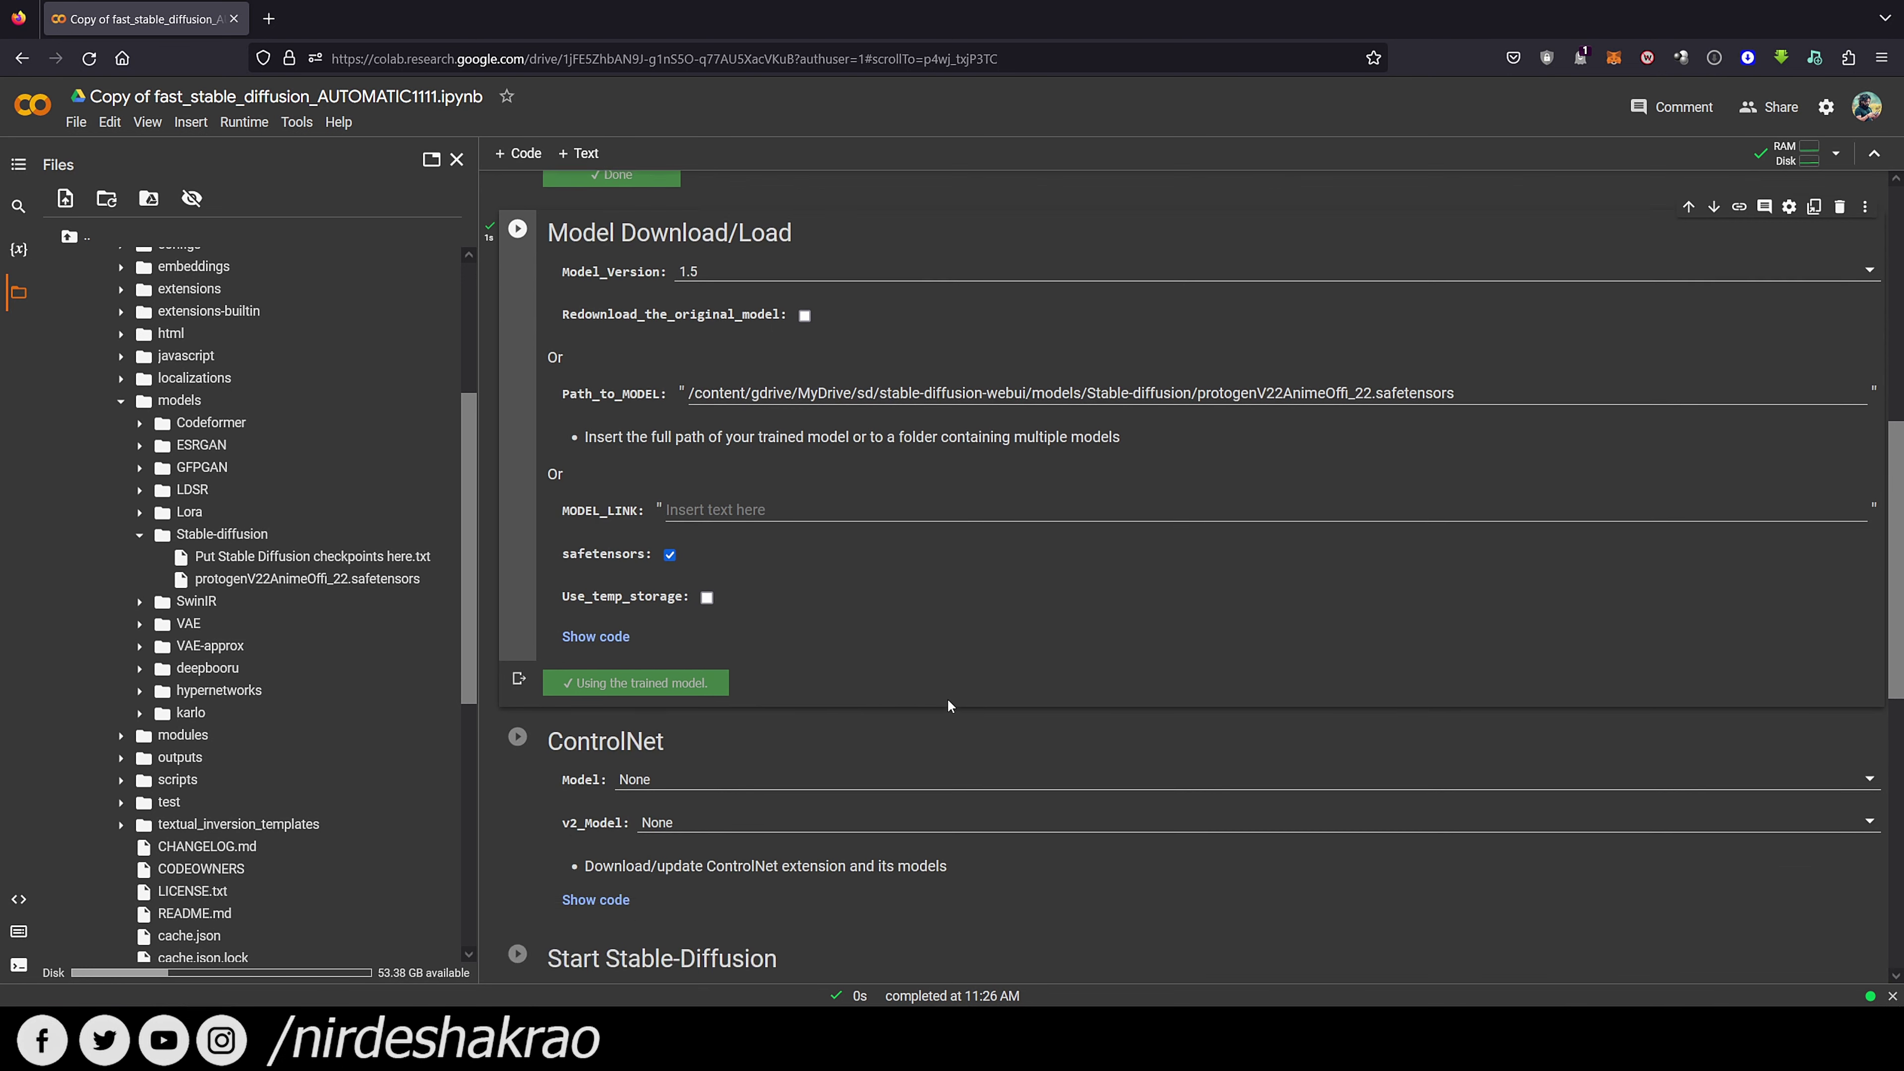
pyautogui.scroll(-3, 947, 613)
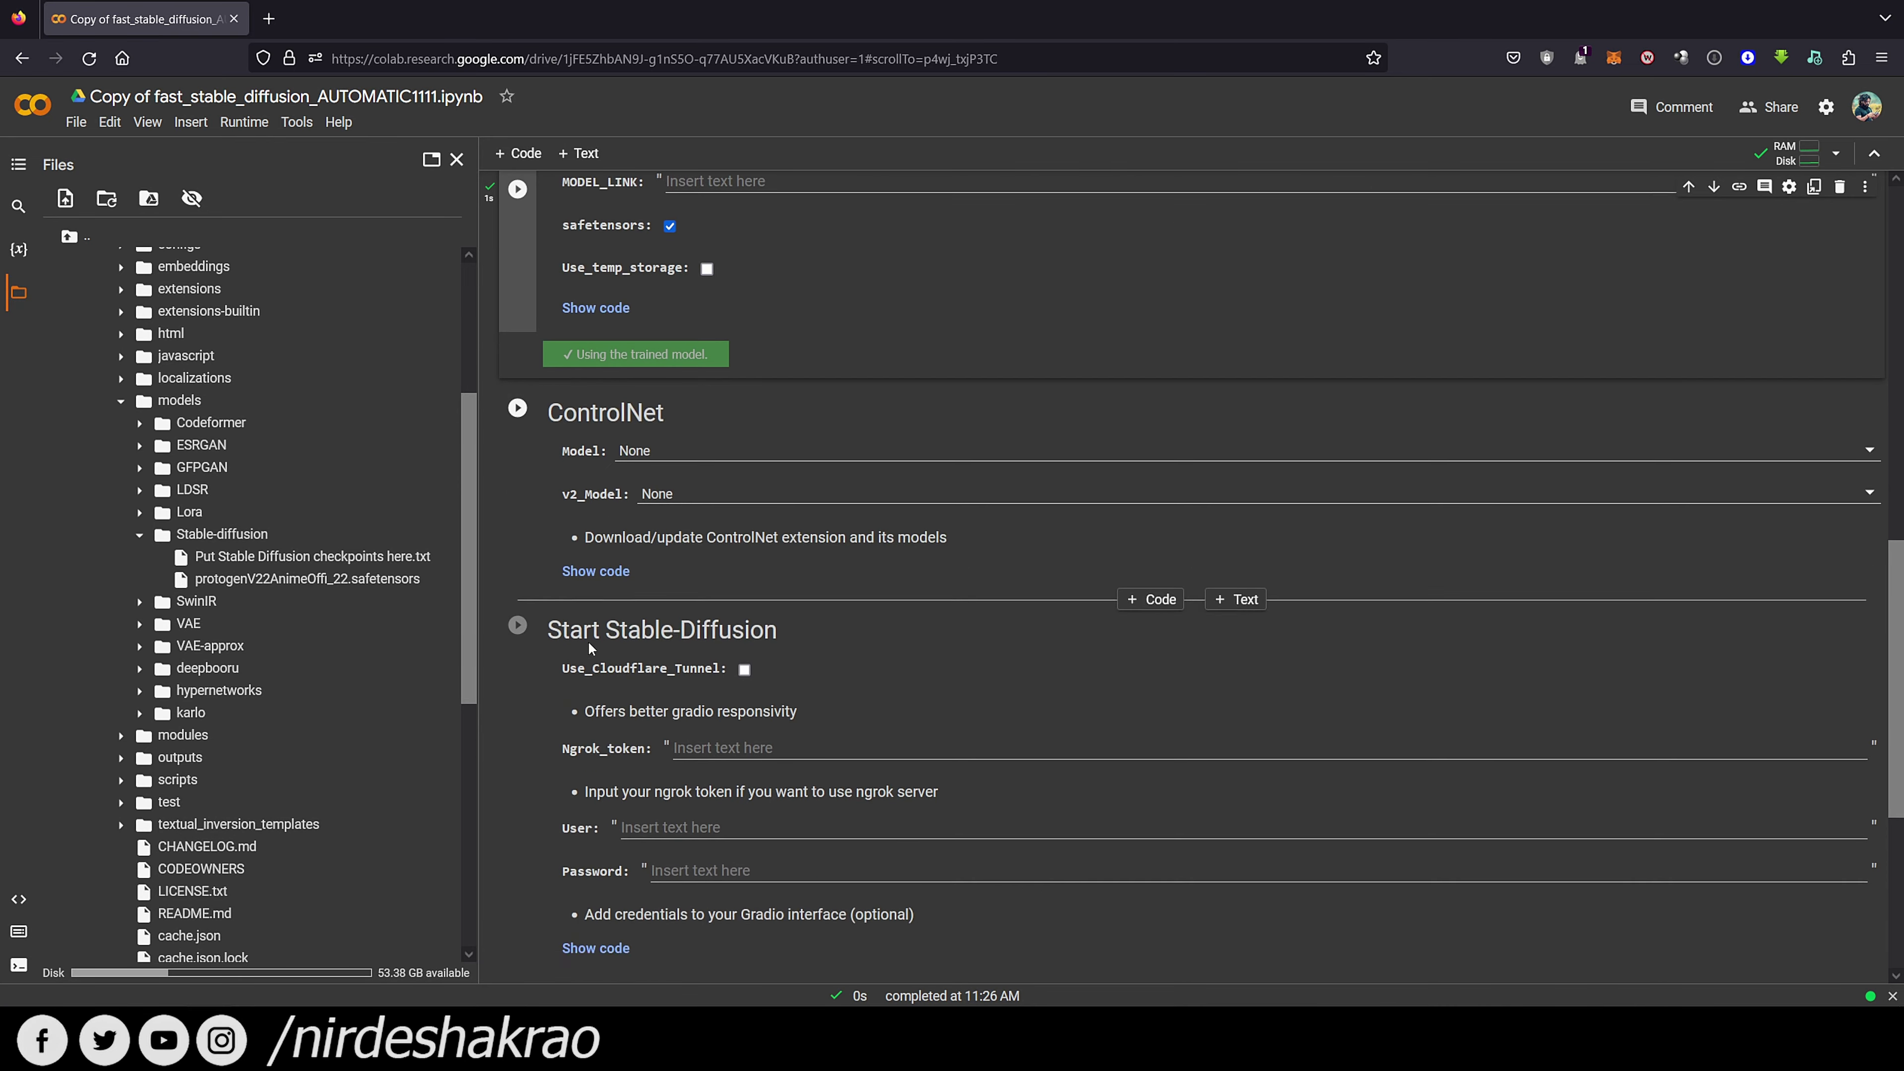
pyautogui.moveTo(477, 577); pyautogui.dragTo(297, 577)
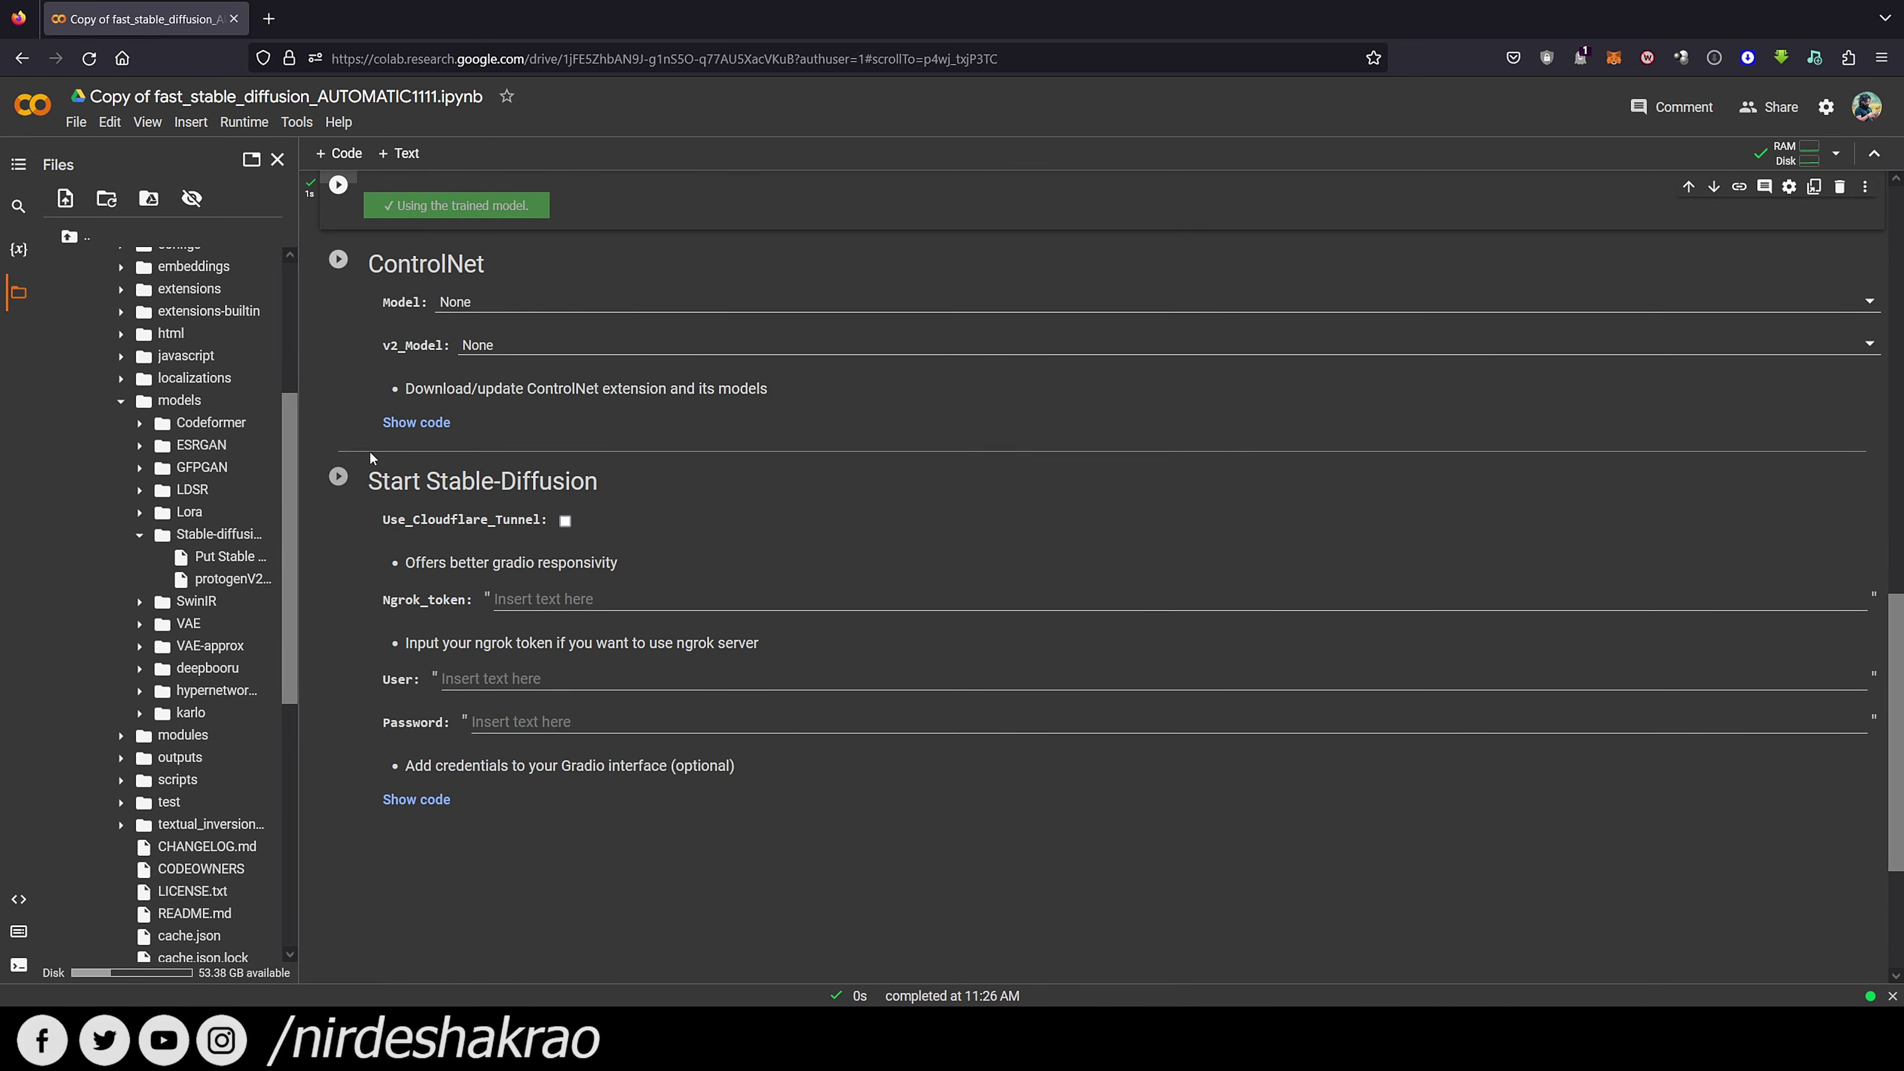
pyautogui.click(1149, 523)
pyautogui.hotkey('ctrl', 'Return')
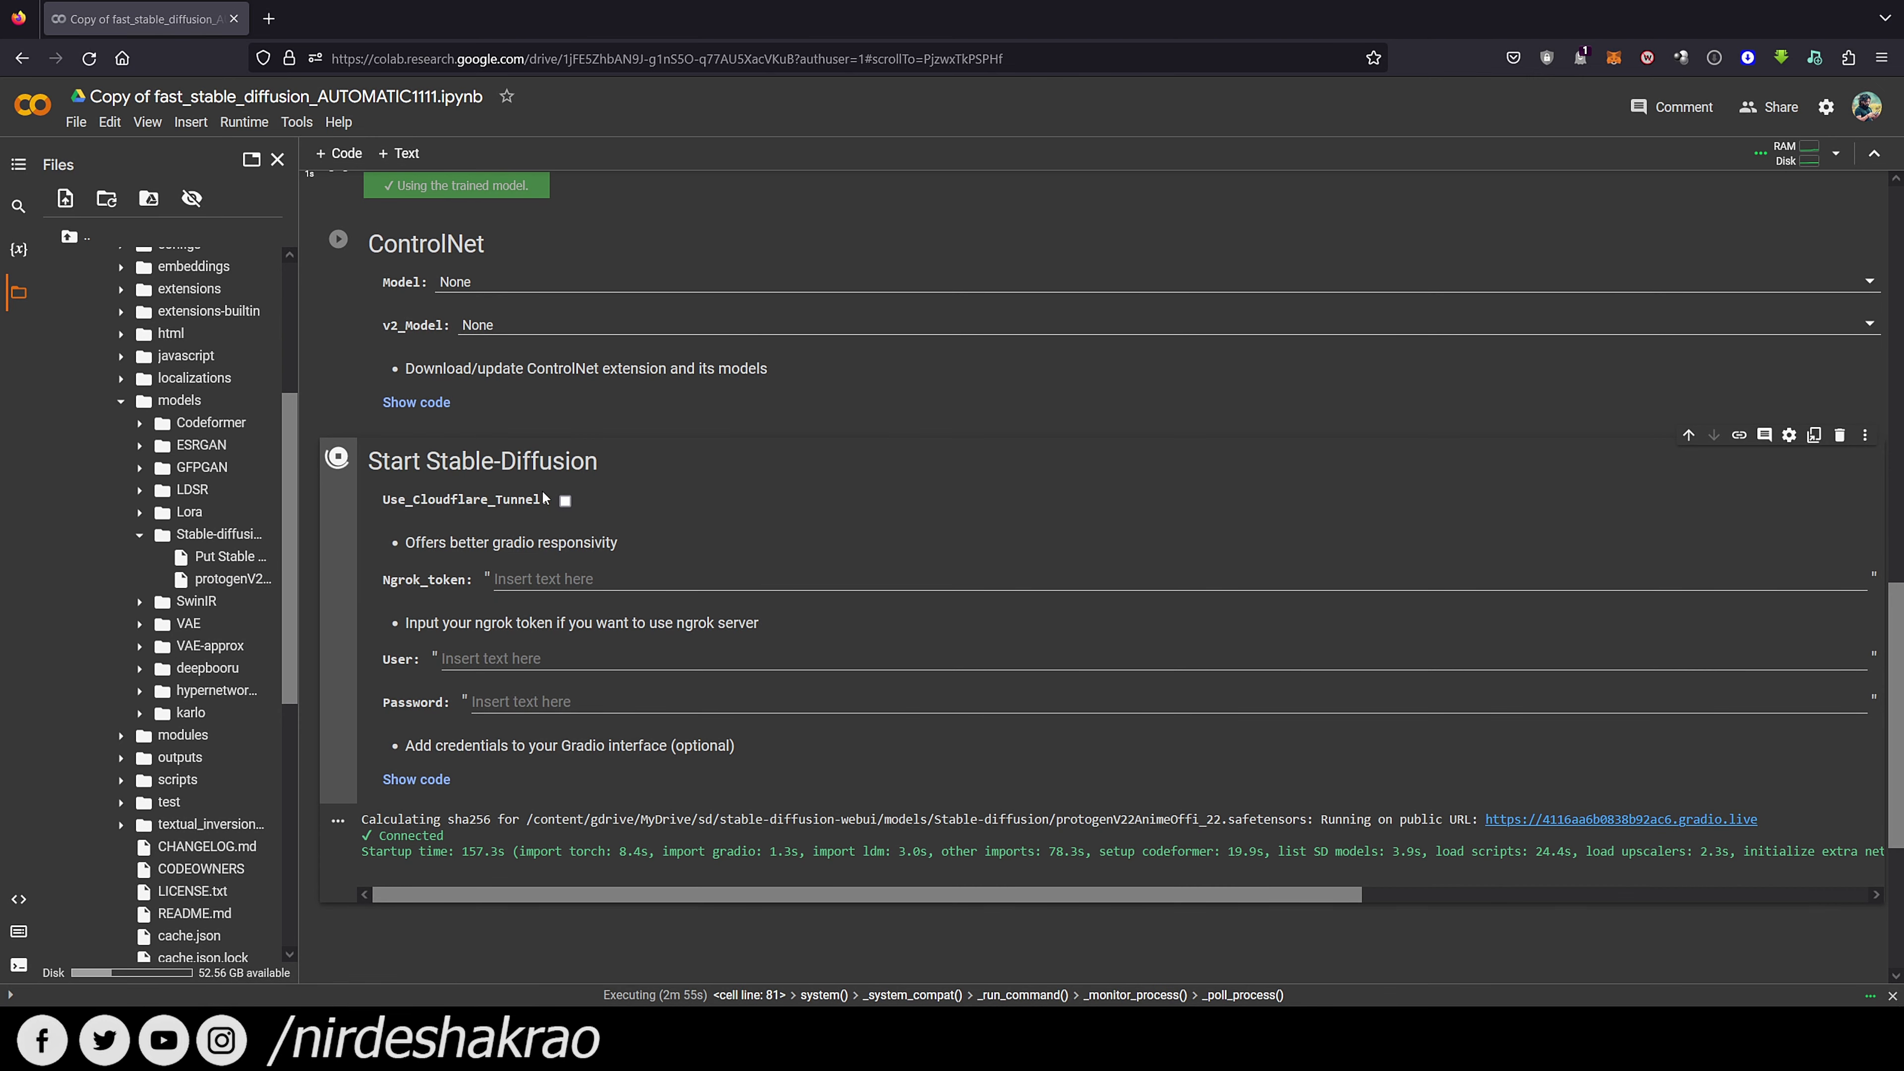
# Open the public gradio.live link and select protogenV22AnimeOffi_22.safetensors as the Stable Diffusion checkpoint
pyautogui.scroll(-1, 1186, 692)
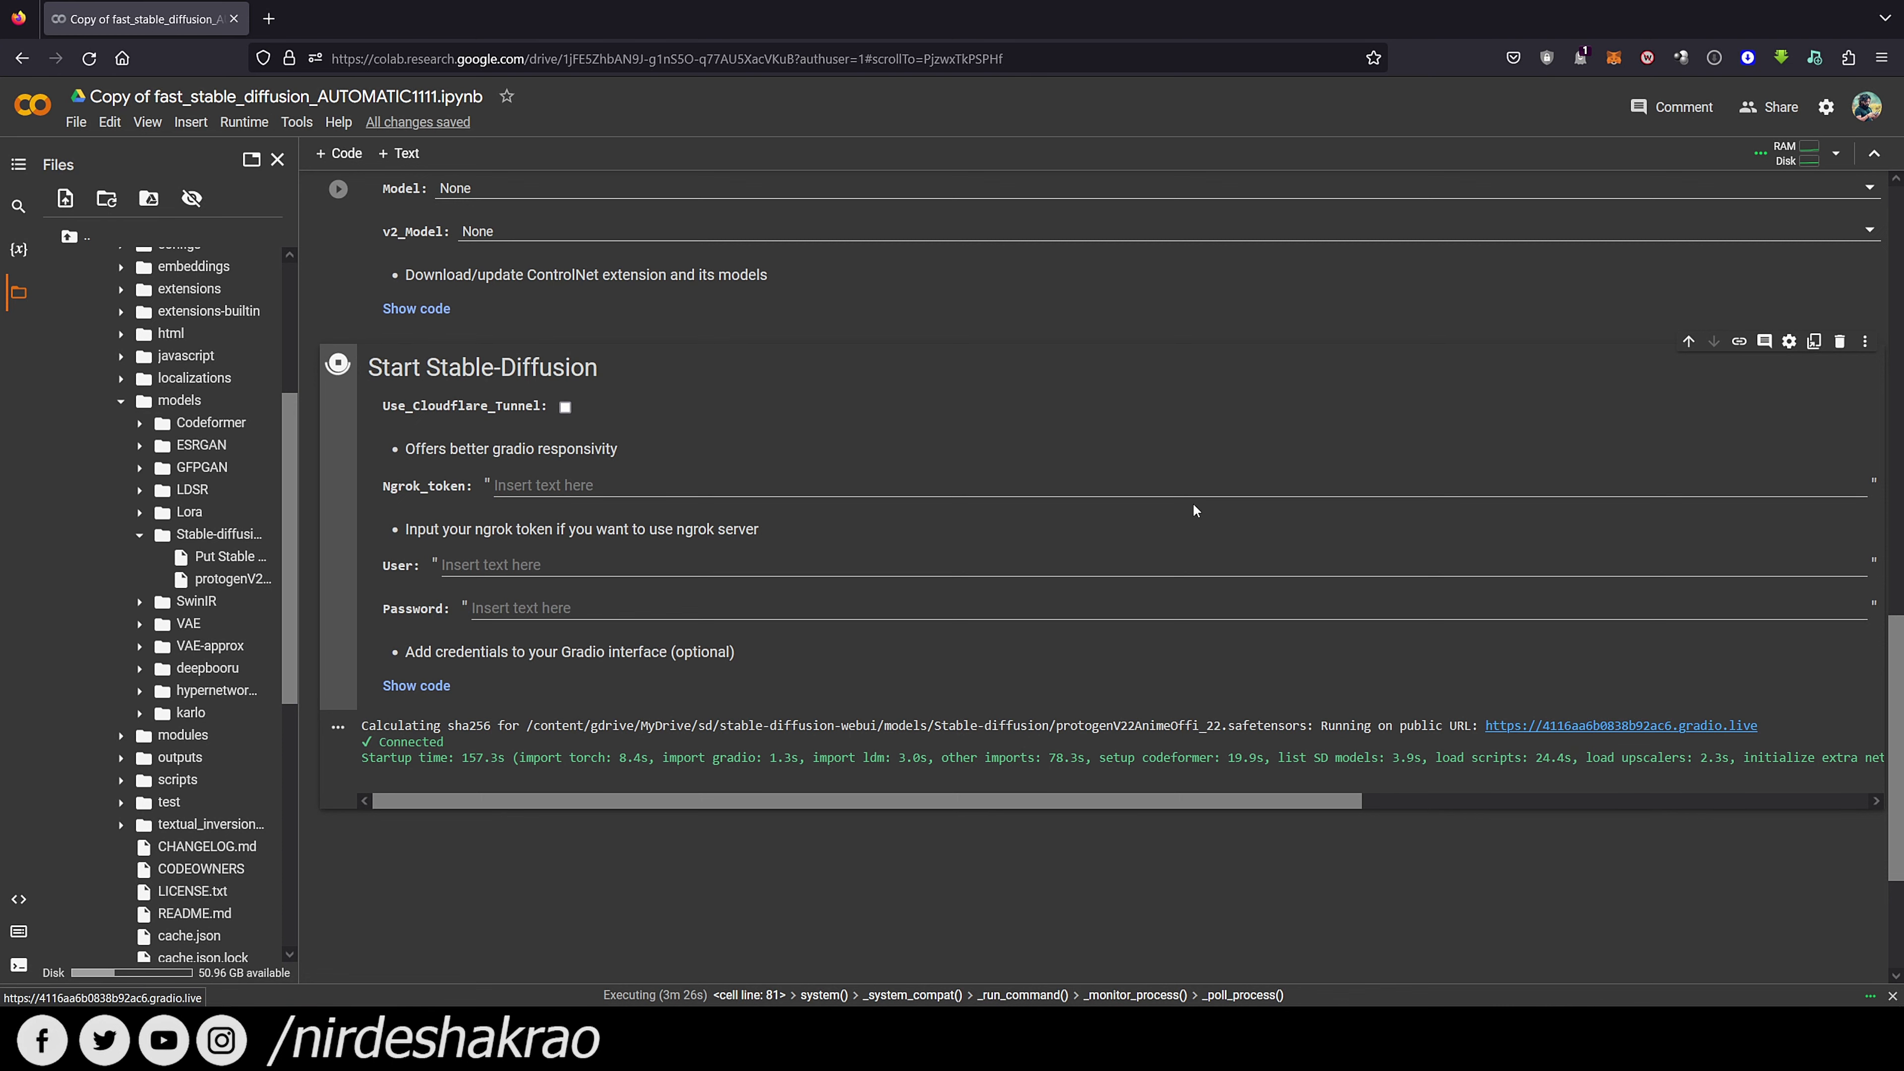
pyautogui.click(1621, 733)
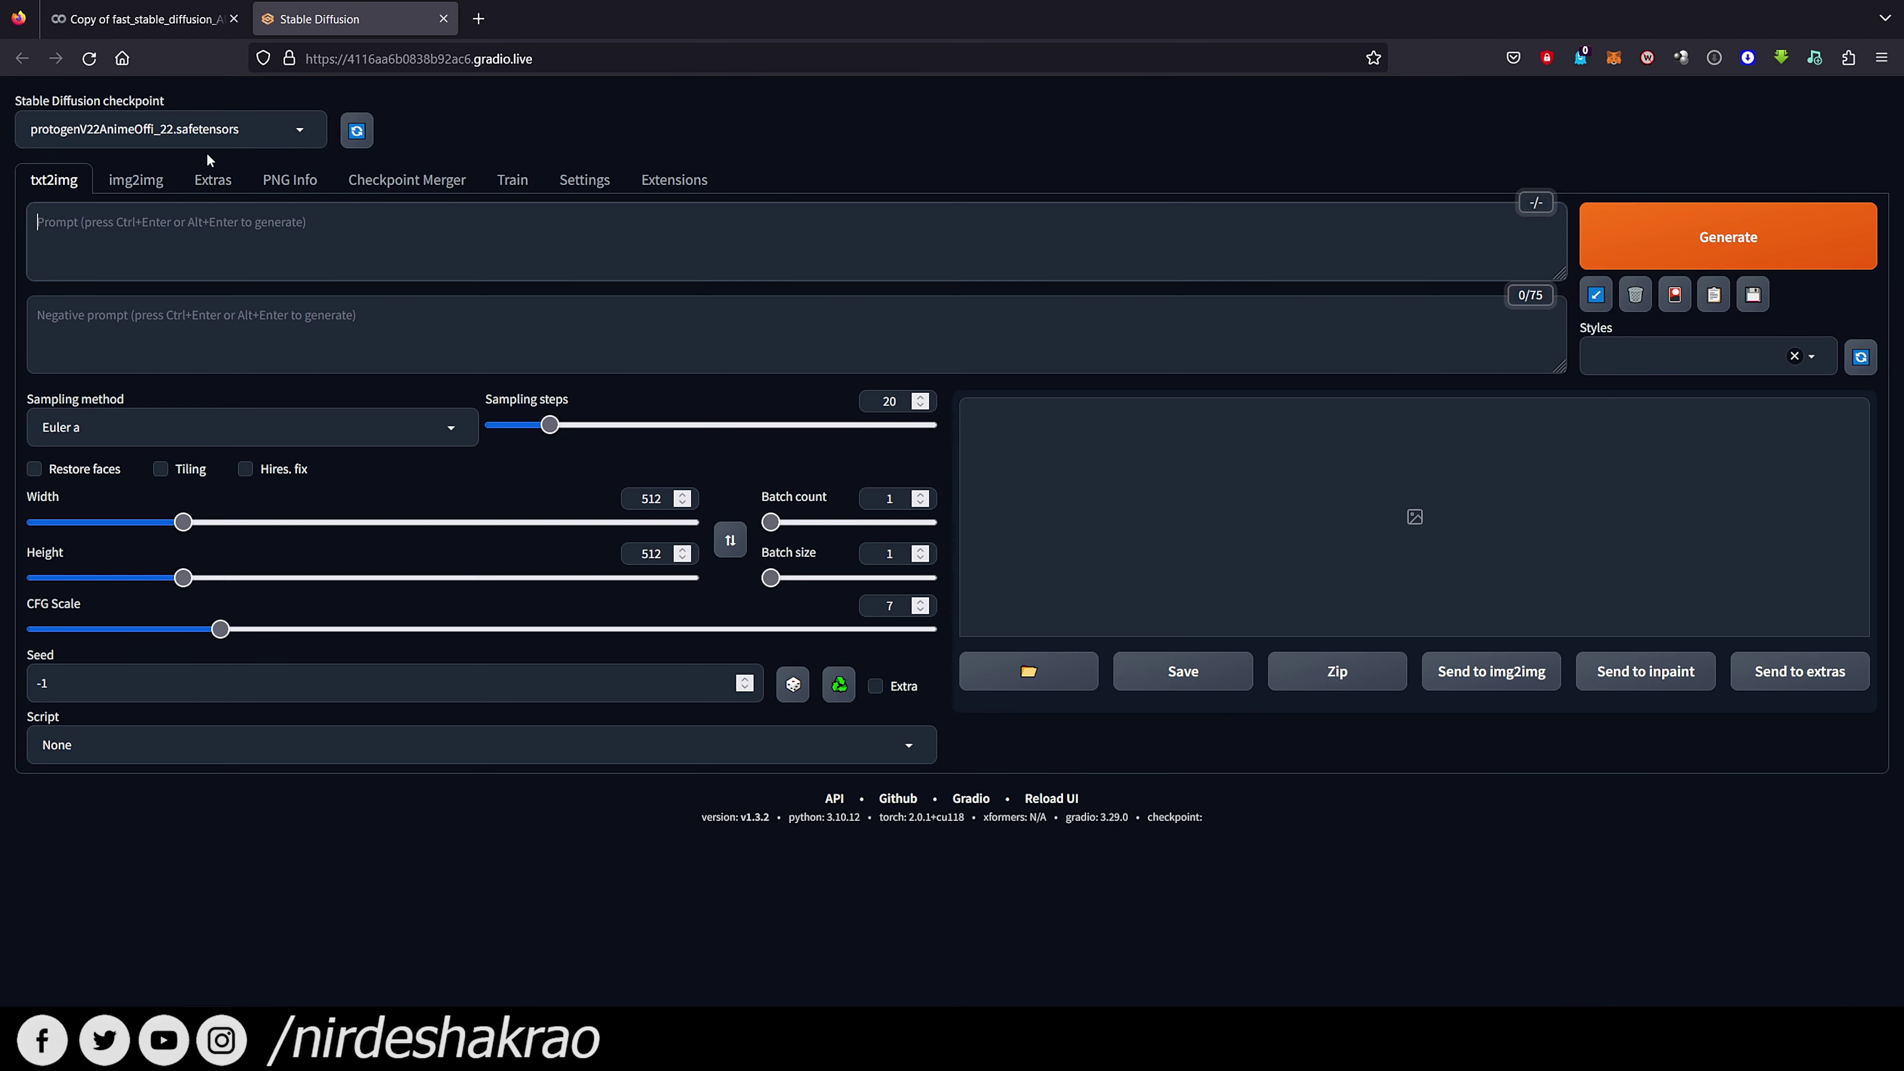
pyautogui.click(297, 134)
pyautogui.click(300, 158)
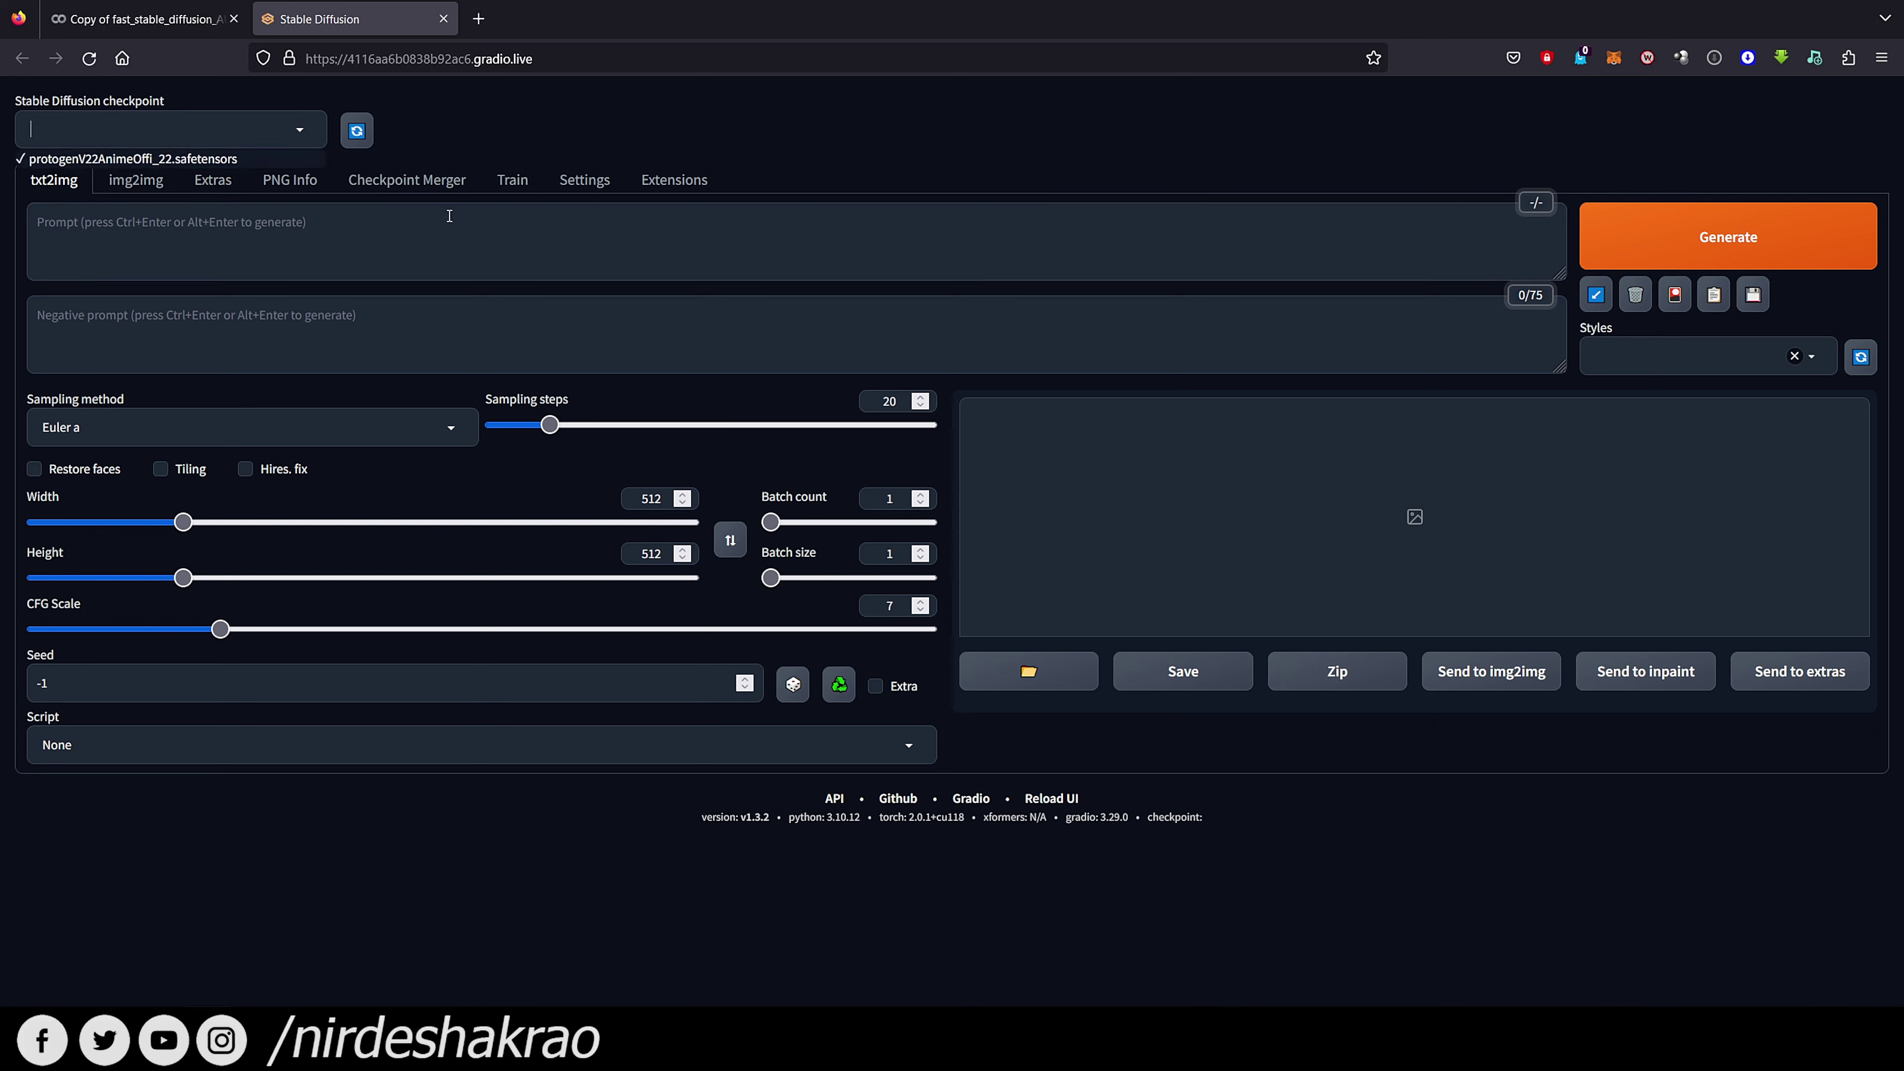
pyautogui.click(347, 234)
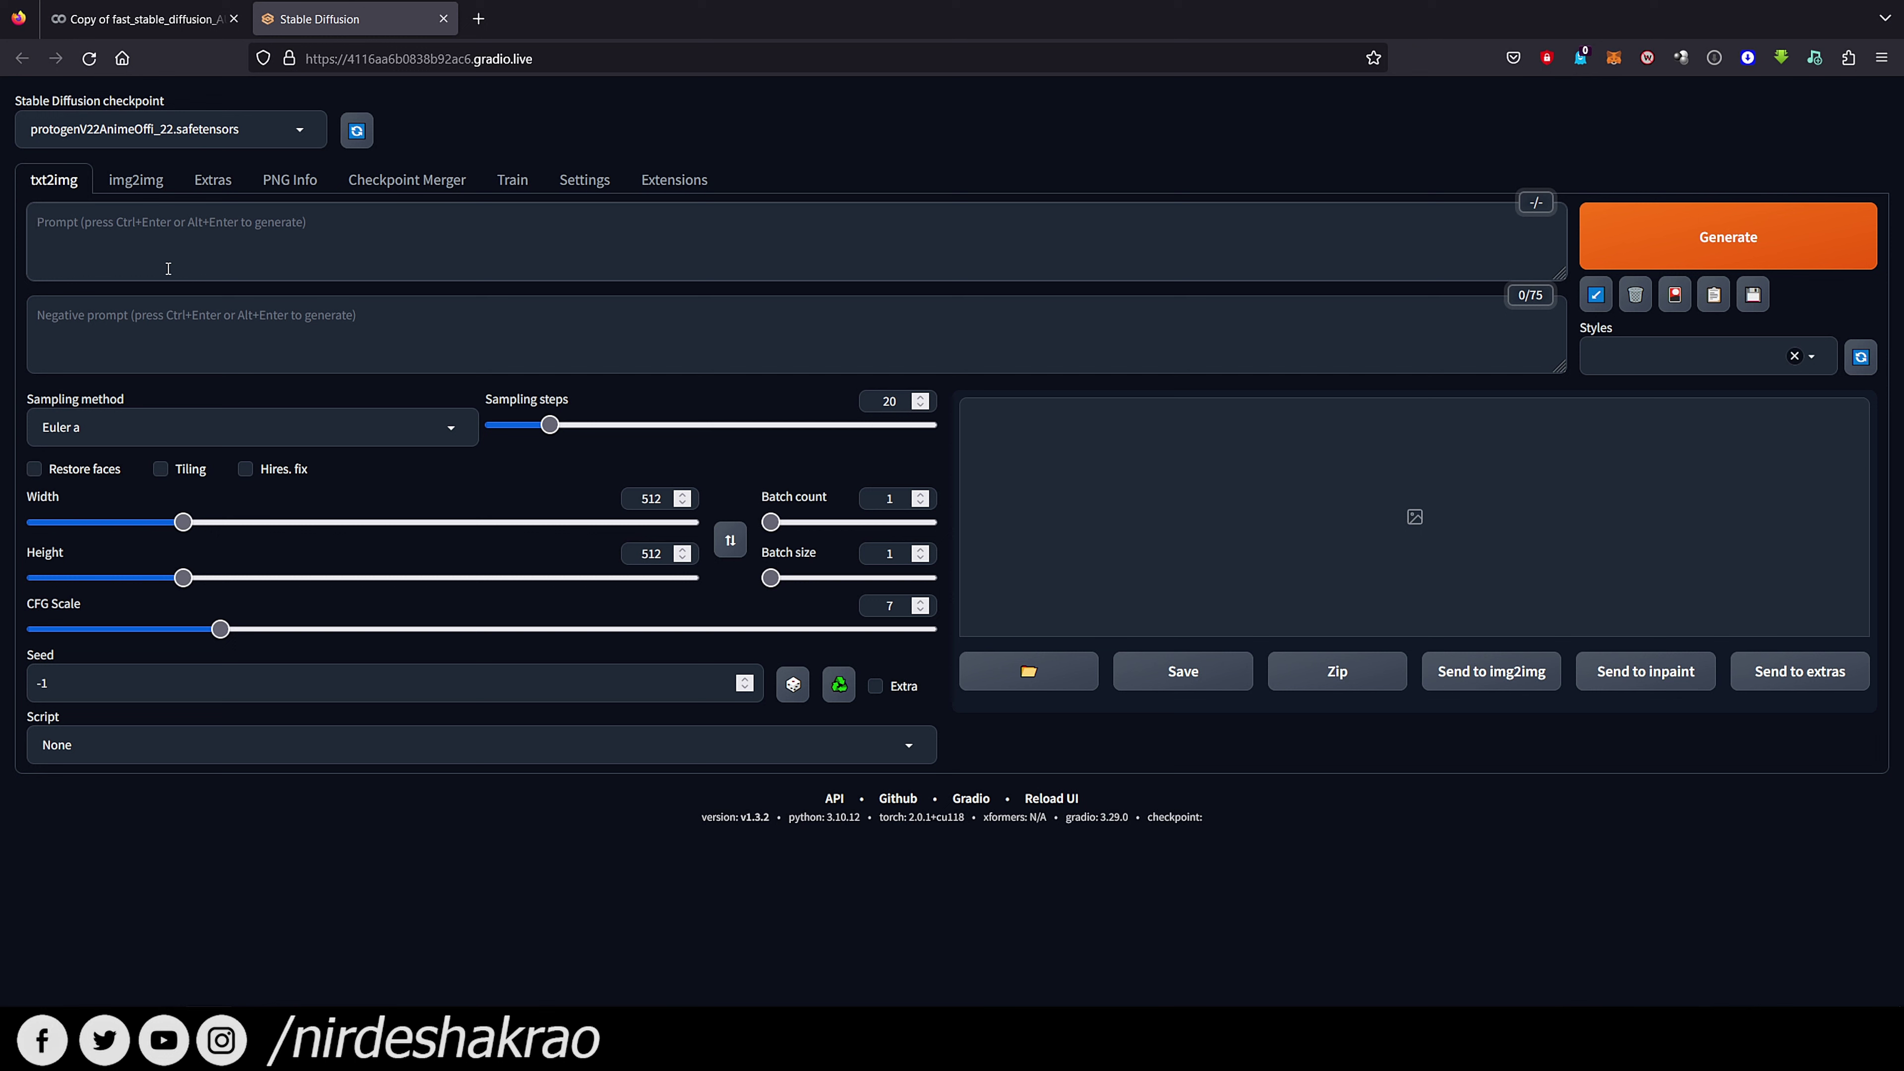
# Enter the prompt "Portrait of Indian fashion model, studio lighting, 4k, 8k, ultra sharp, cinematic, professionally color graded"
pyautogui.click(277, 260)
pyautogui.write('Portrait of fashion model')
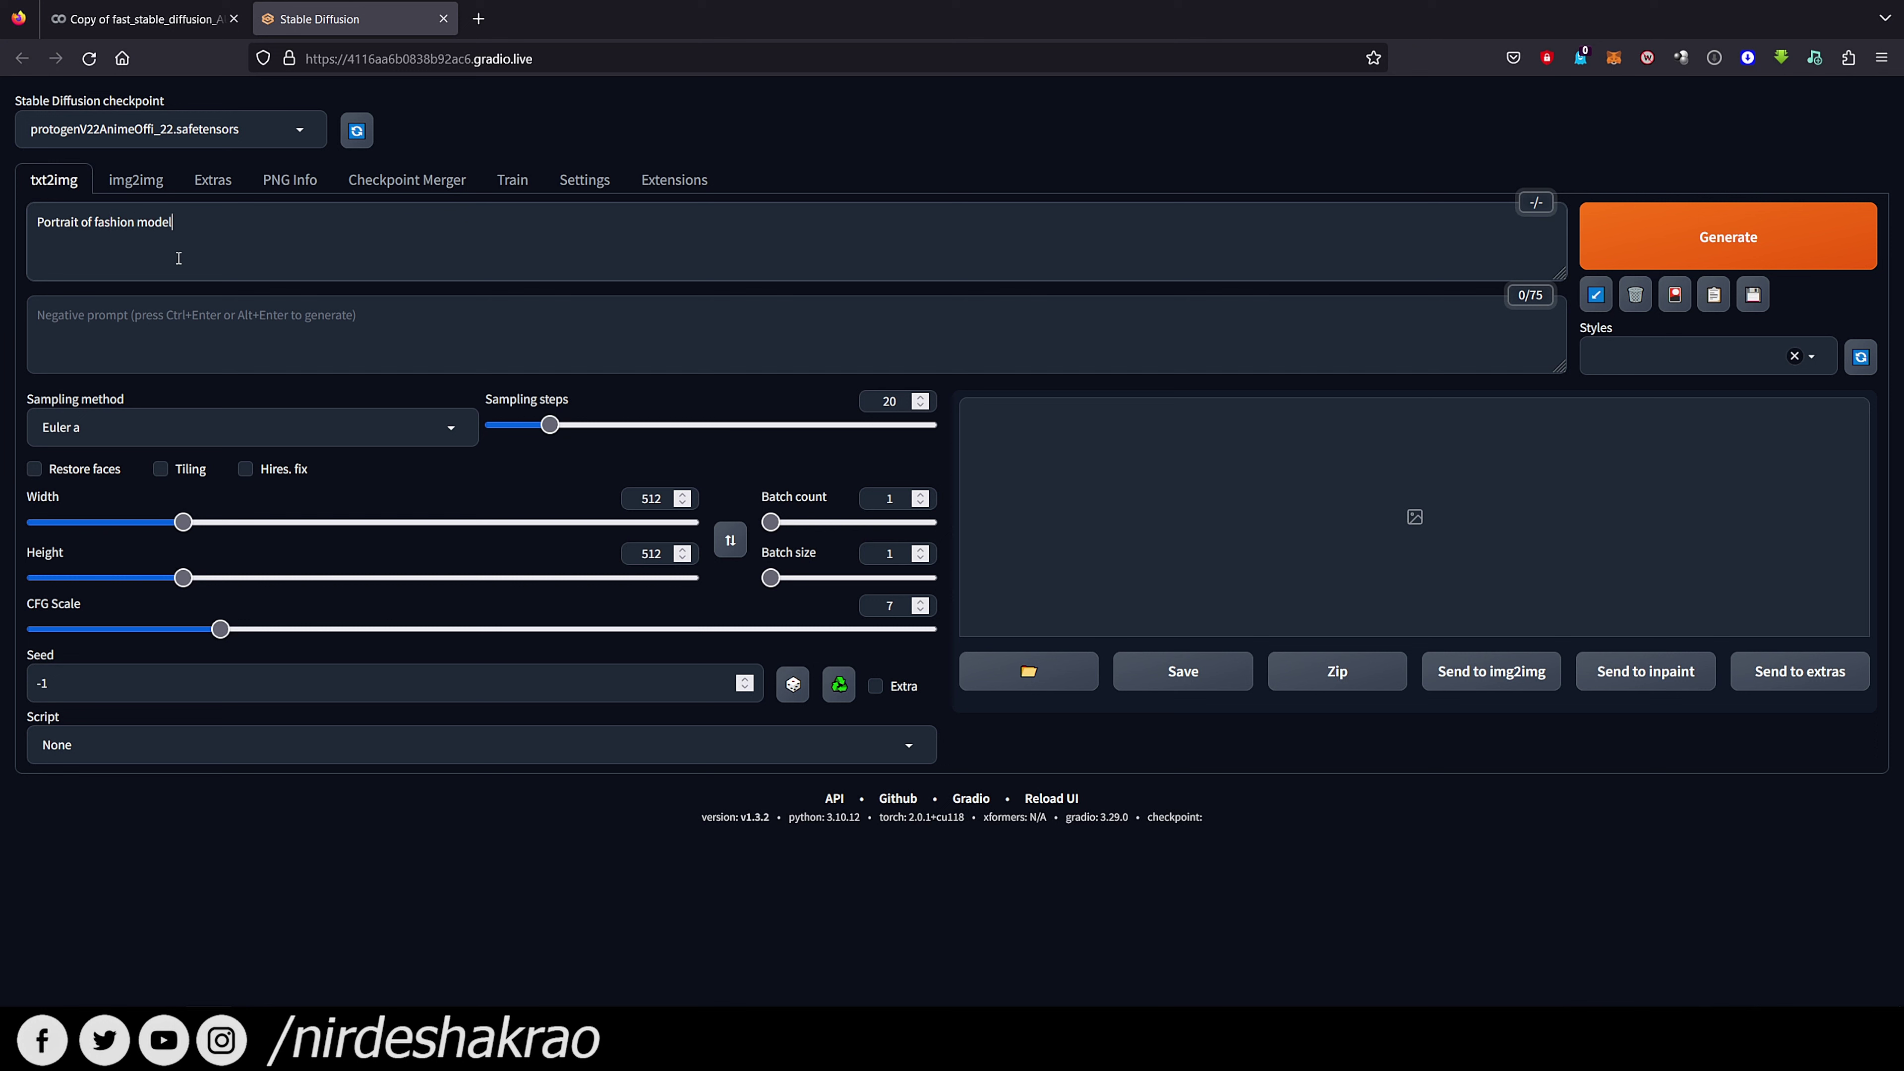
pyautogui.write('Indian , studio lighting, 4k,')
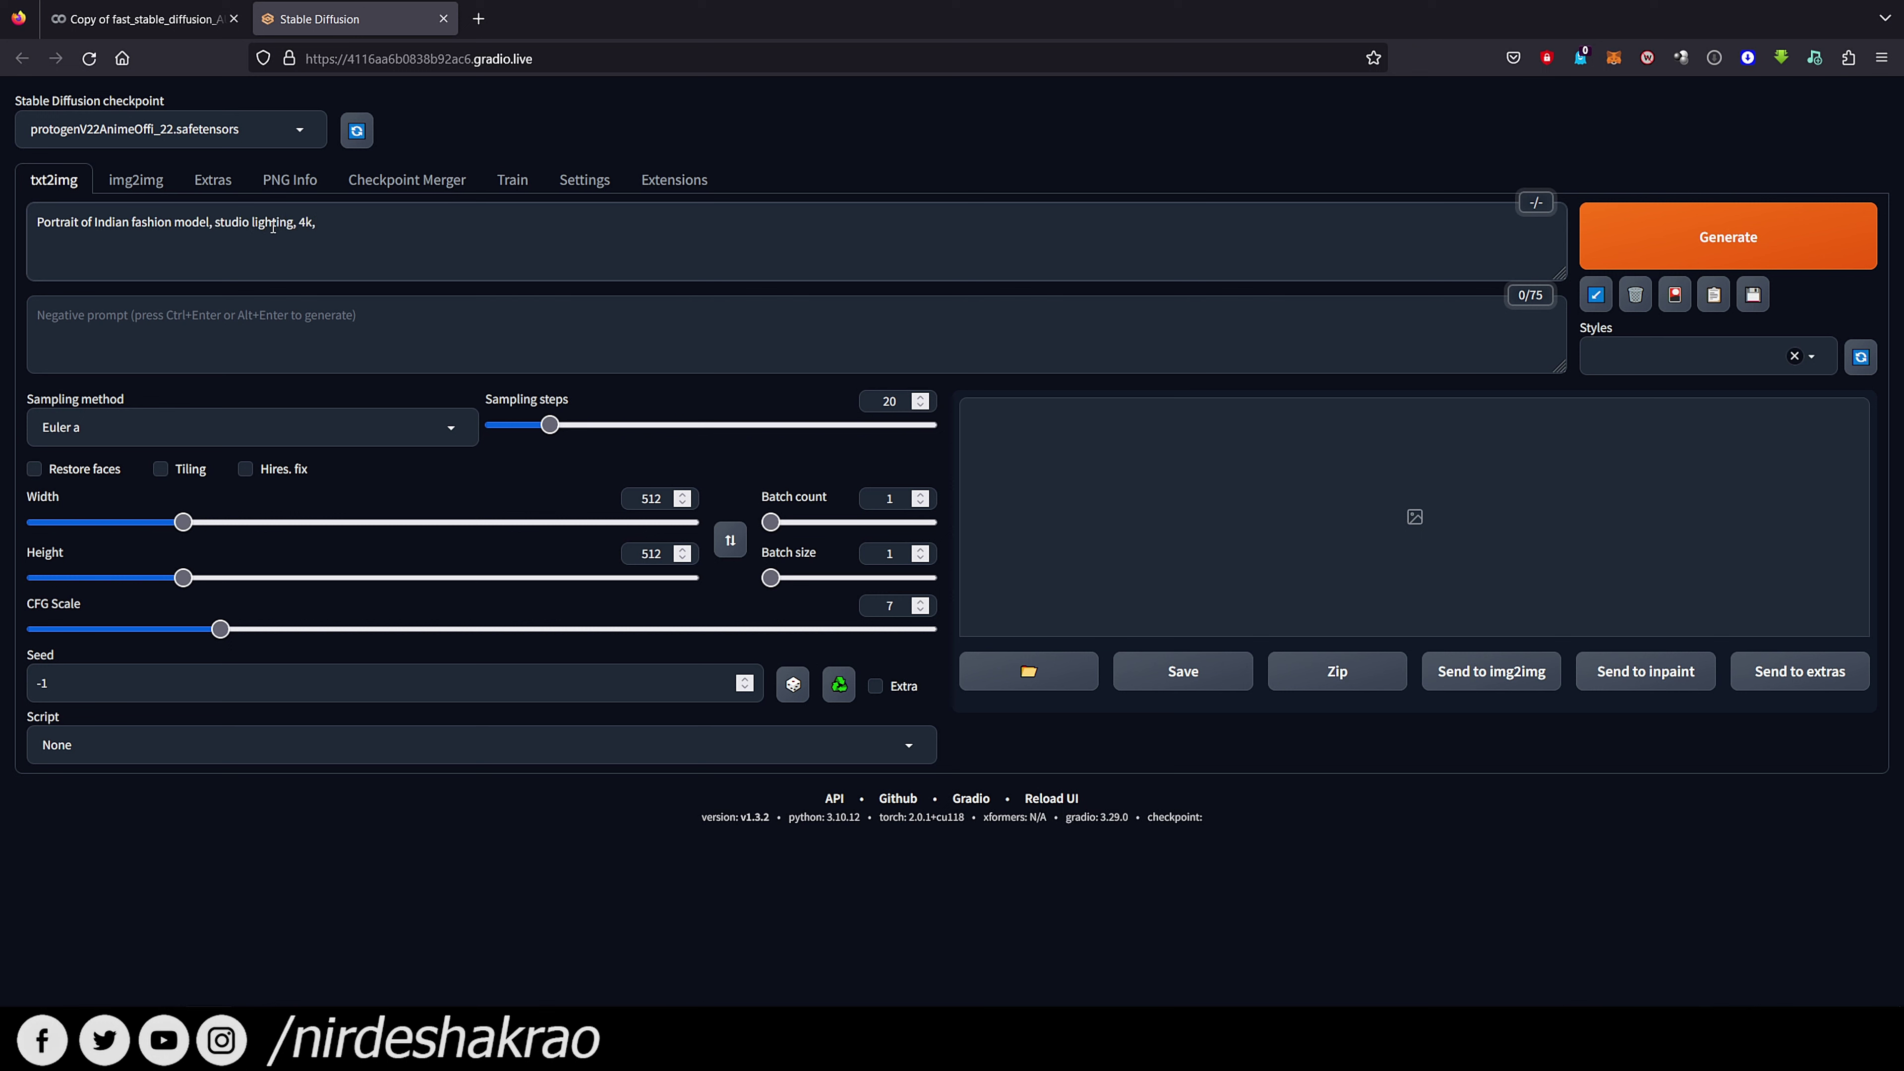
pyautogui.write(' 8k, ultra sharp, cinematic, professionally color graded')
# Enter "nudity, nsfw" as the negative prompt
pyautogui.click(296, 333)
pyautogui.write('nu')
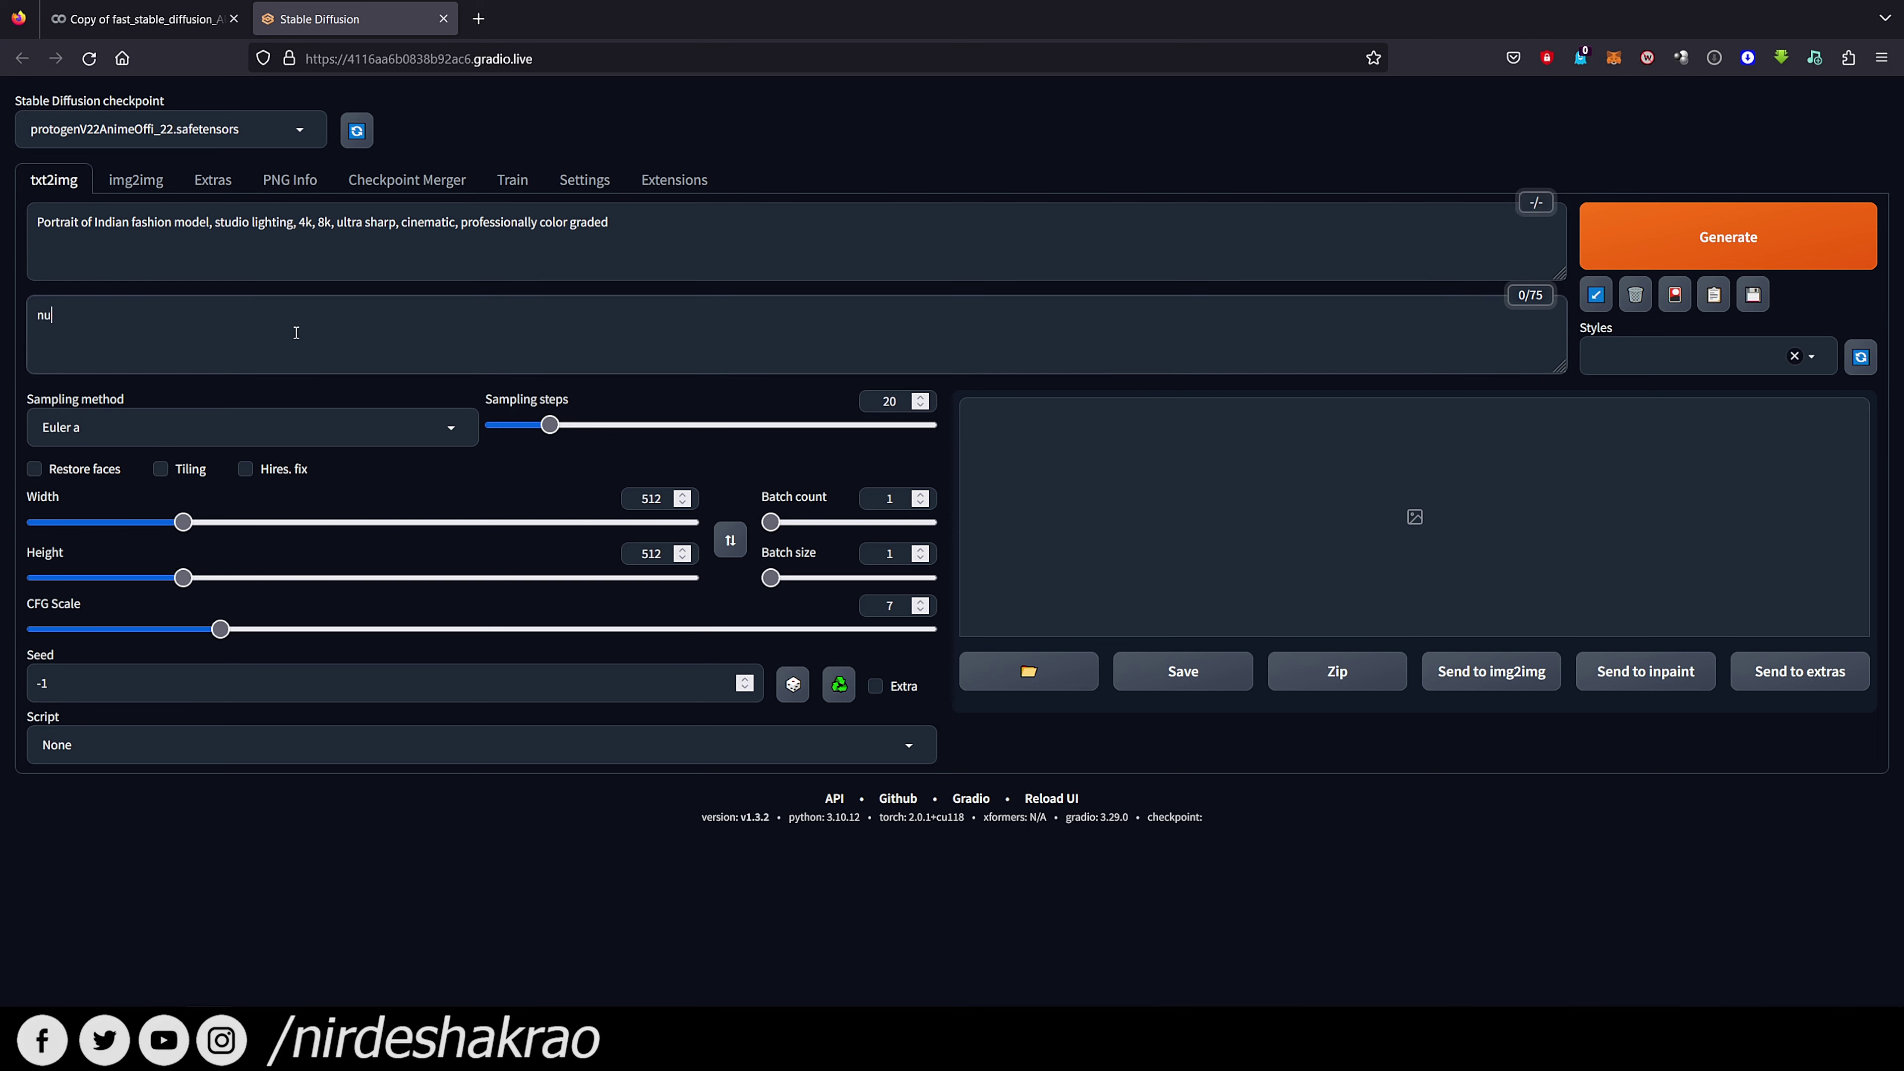
pyautogui.write('dity, nsfw')
# Turn on Restore faces, set the image height to 704, and generate the portrait
pyautogui.click(72, 470)
pyautogui.click(230, 579)
pyautogui.moveTo(232, 580); pyautogui.dragTo(247, 579)
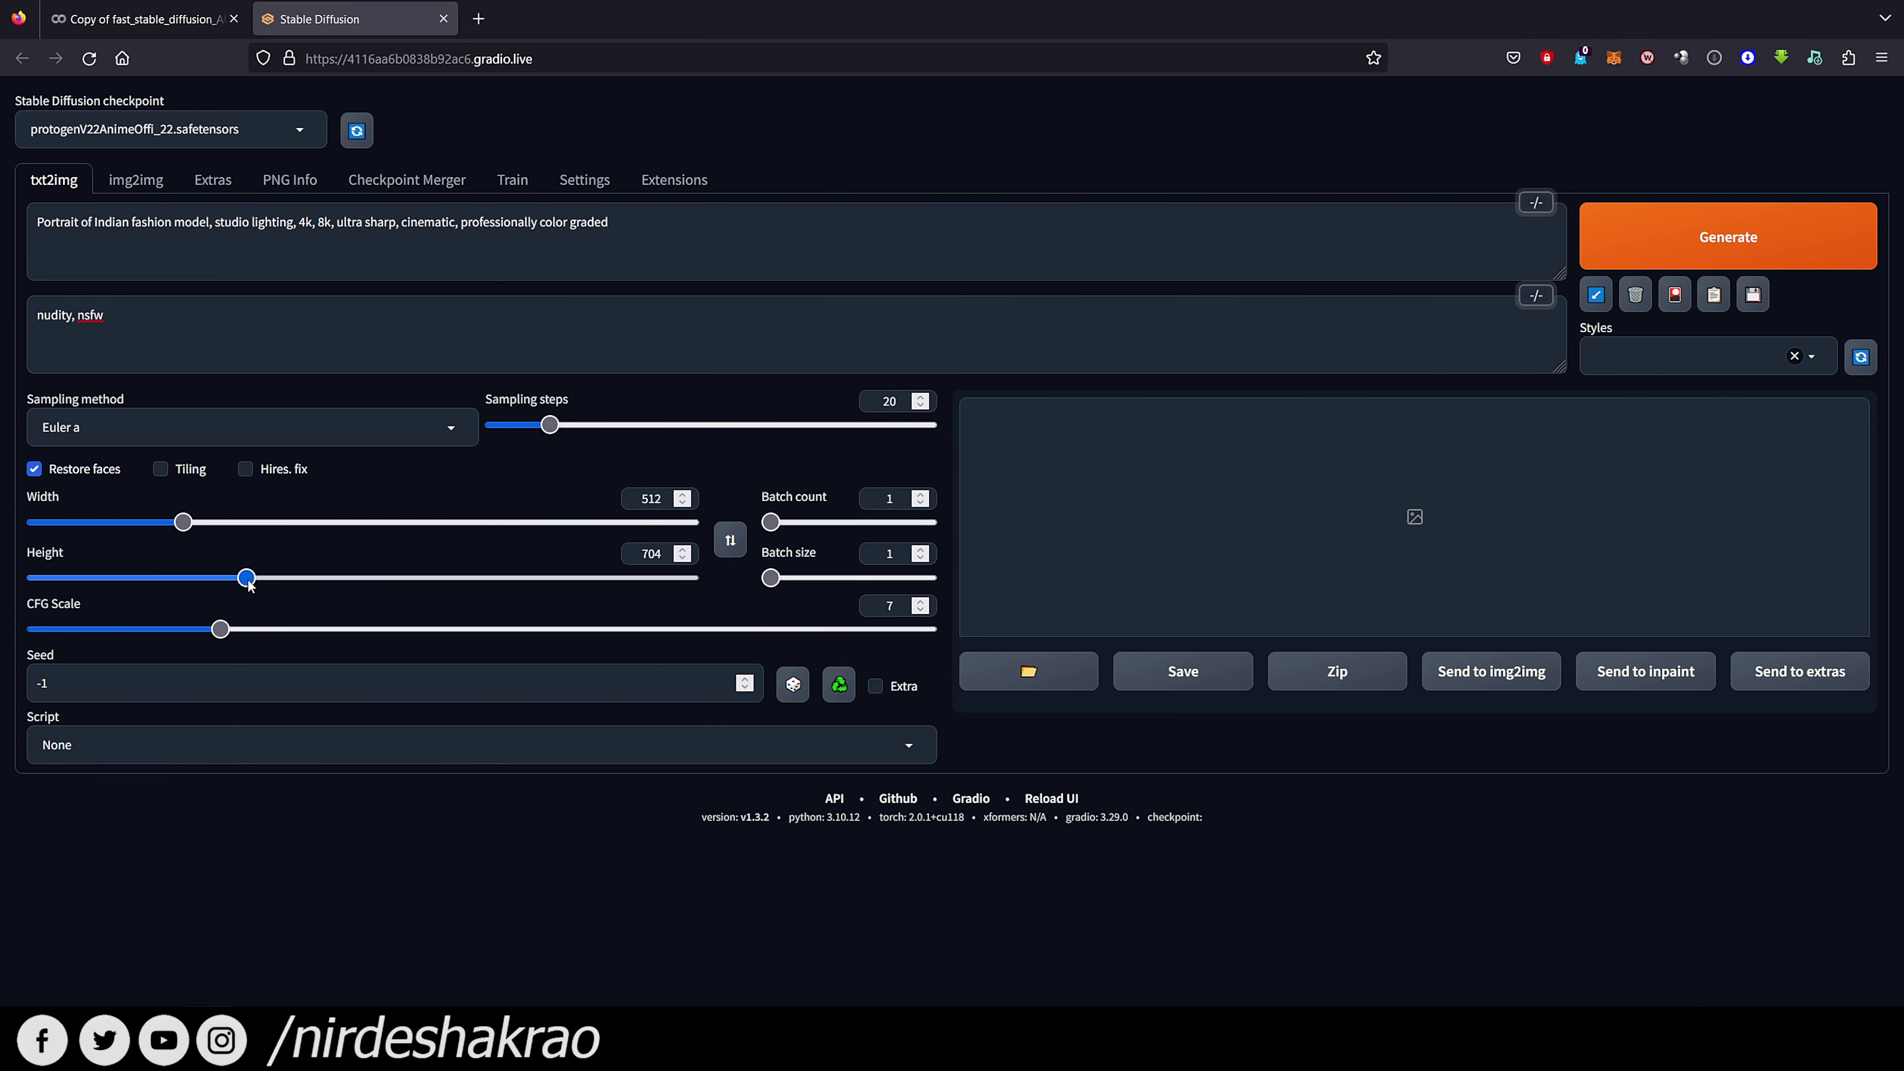
pyautogui.click(1752, 248)
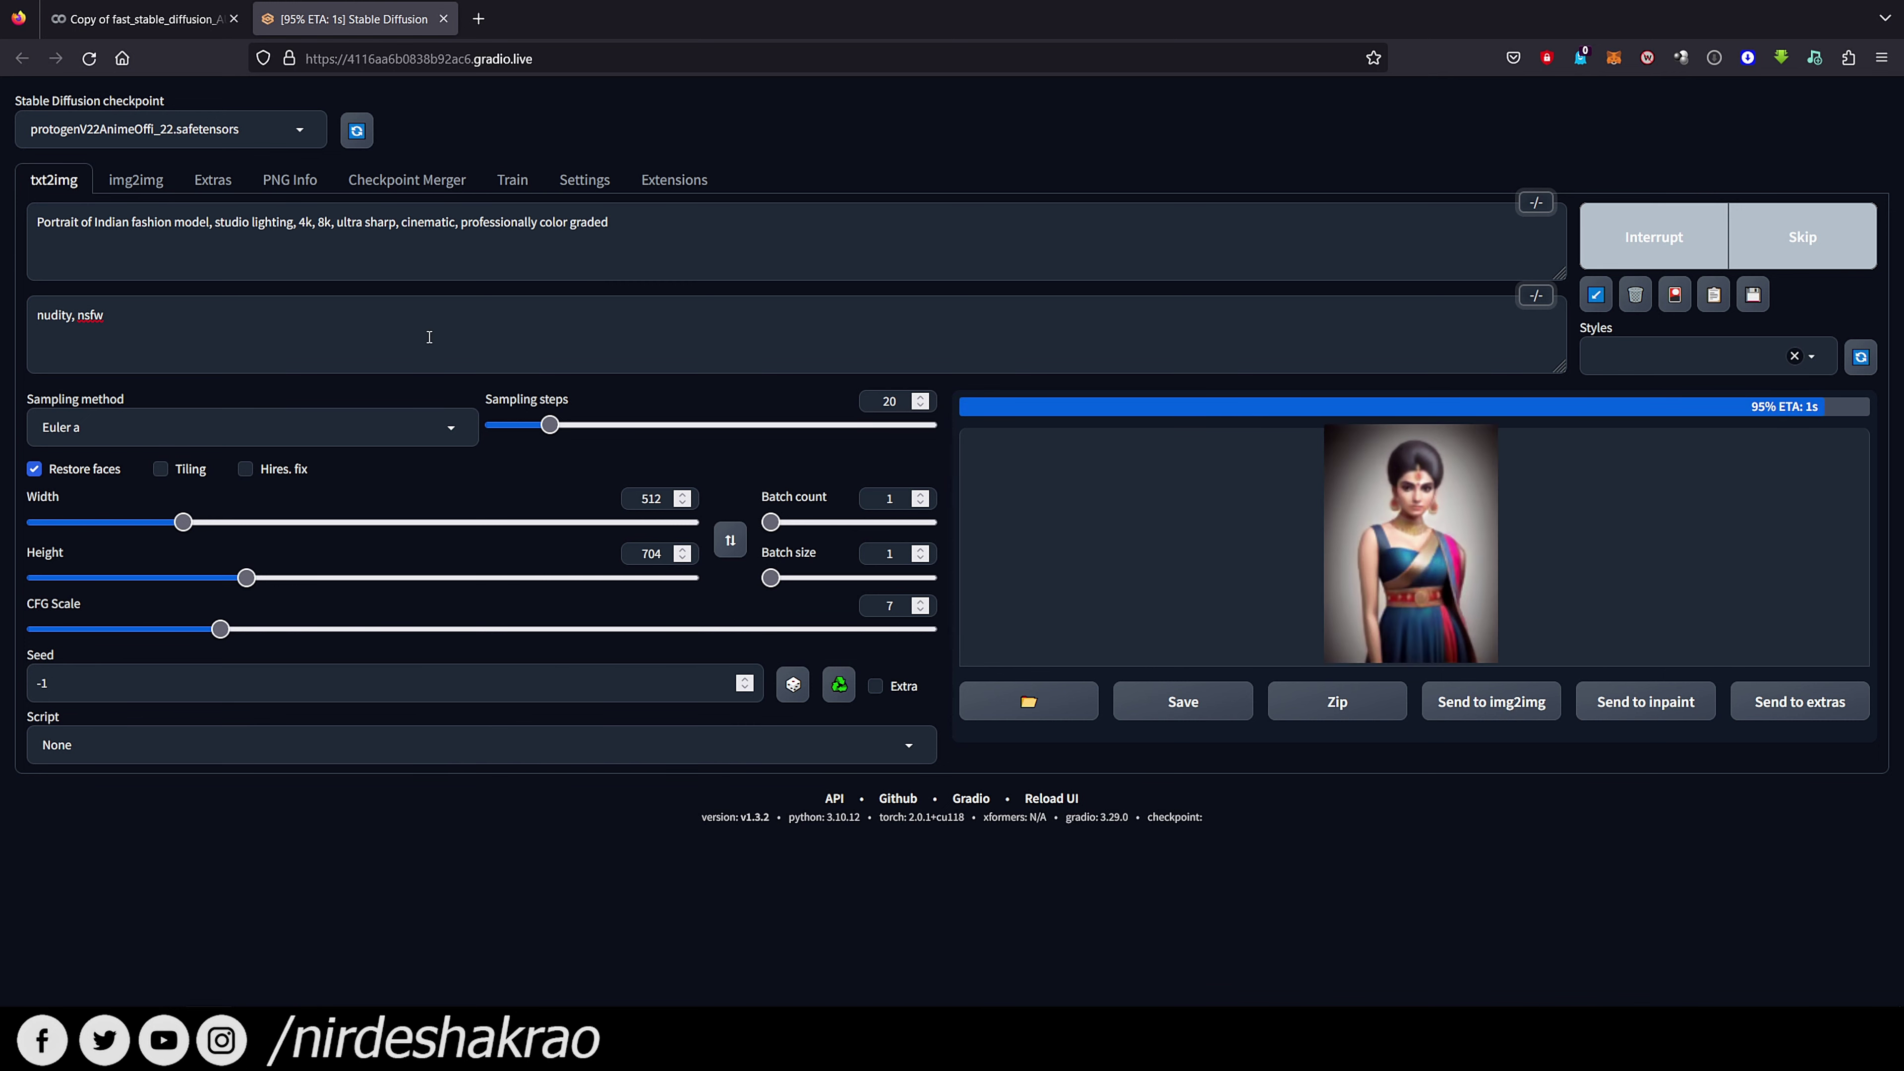
# Check the generation log in the Colab notebook and view the finished portrait enlarged in the Stable Diffusion web UI
pyautogui.click(188, 19)
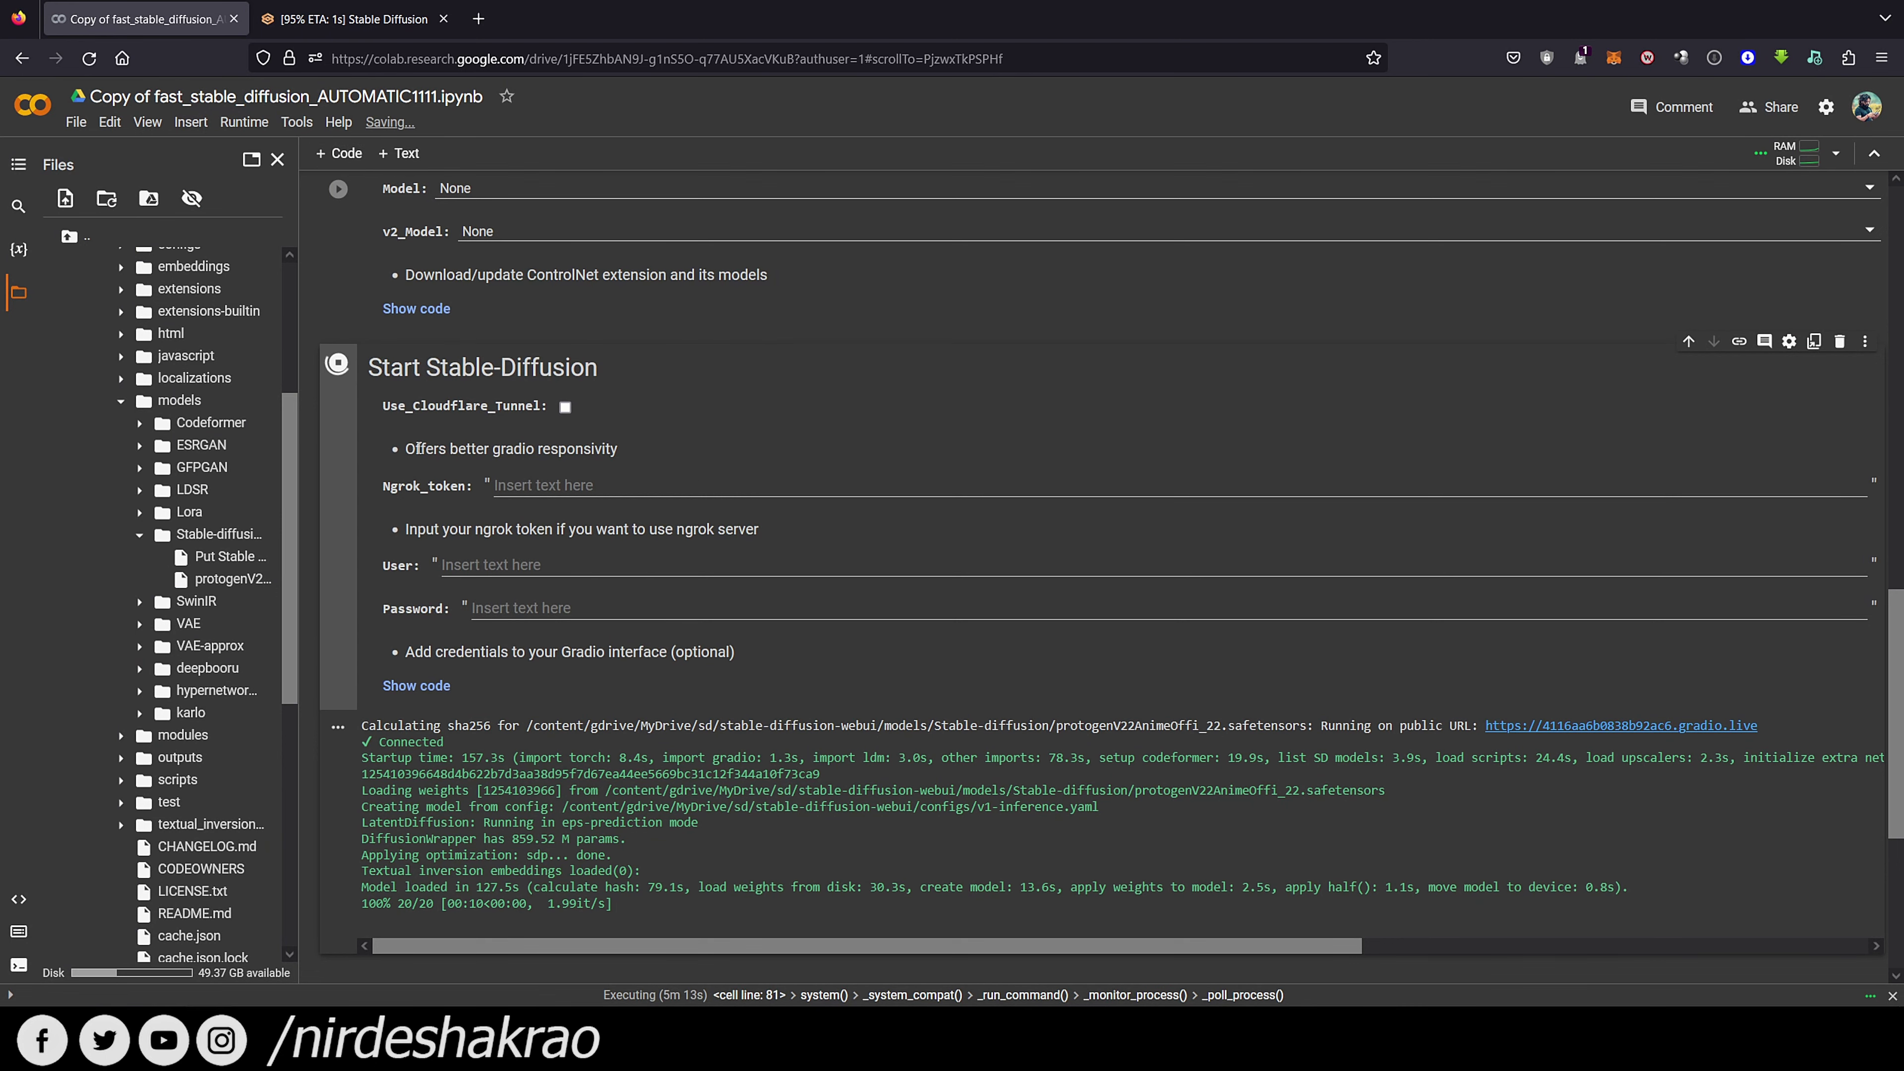
pyautogui.click(375, 20)
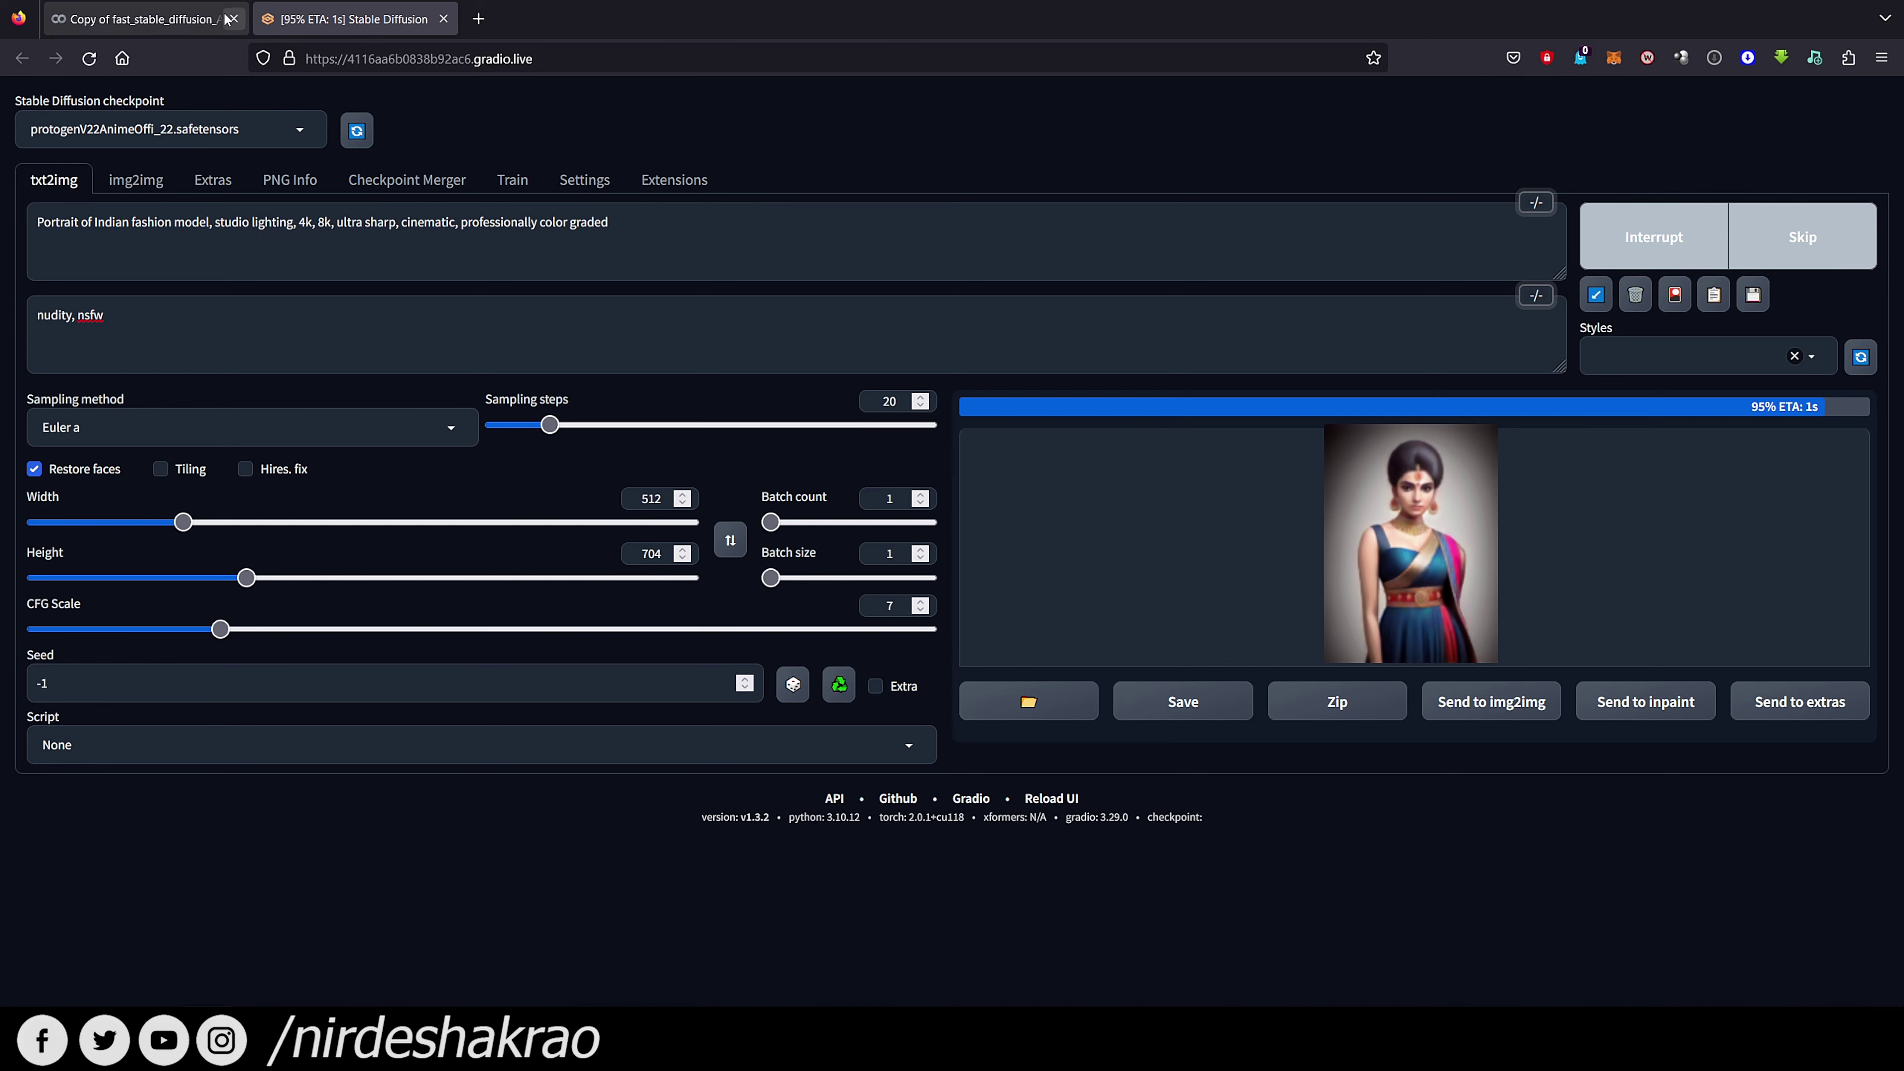
pyautogui.click(195, 19)
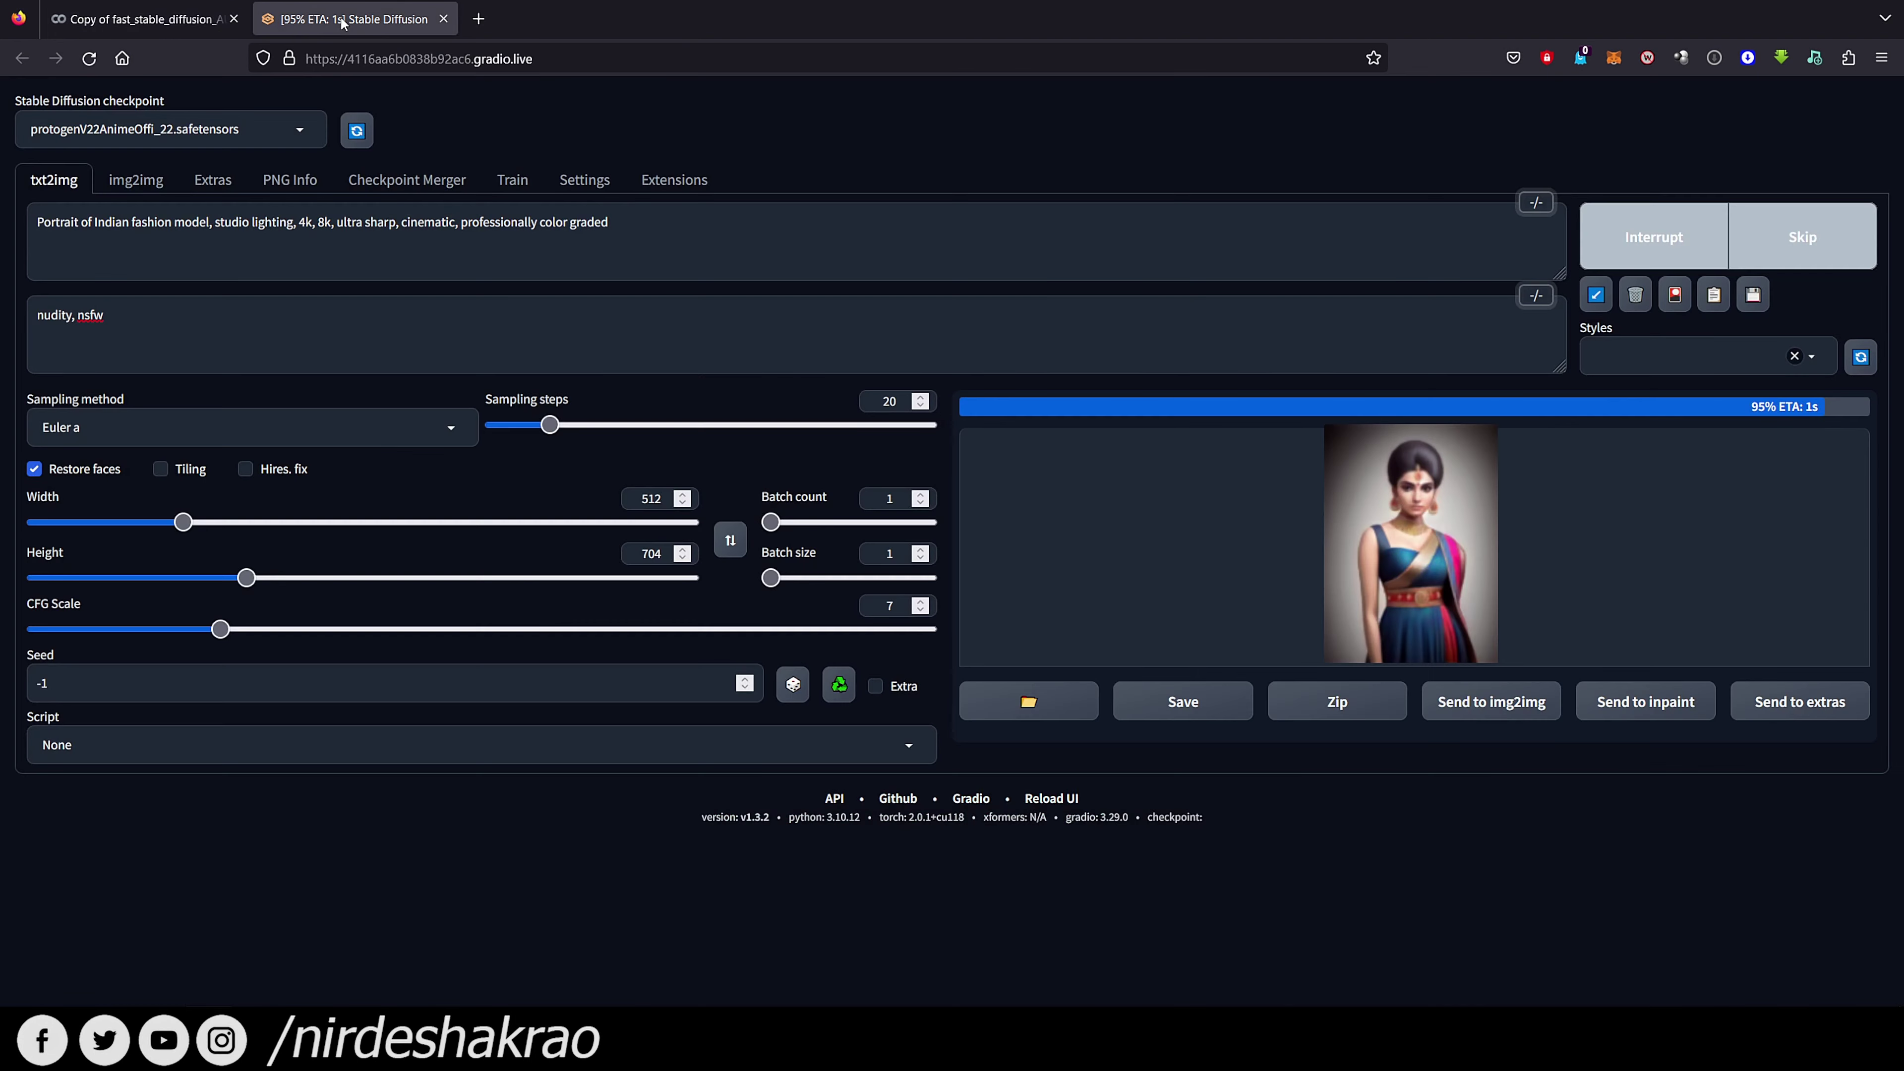
pyautogui.click(345, 18)
pyautogui.click(166, 23)
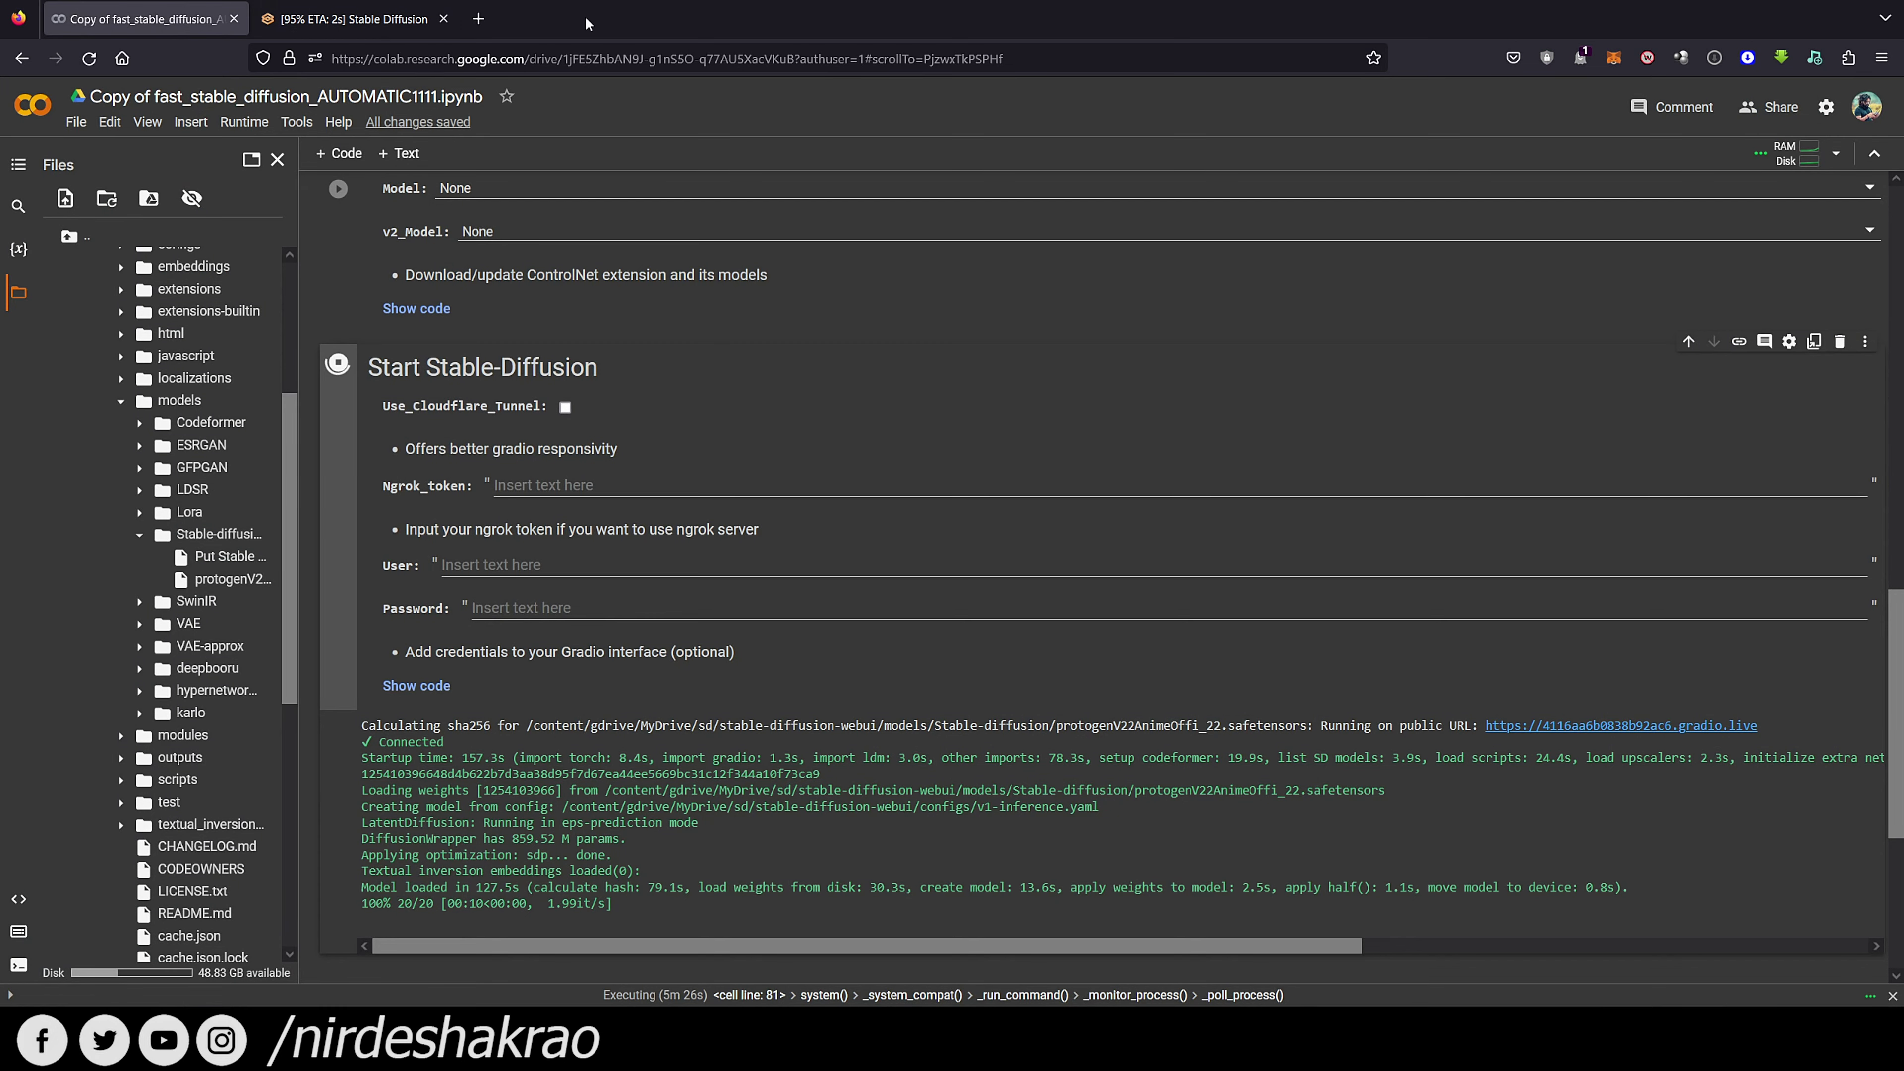
pyautogui.click(335, 26)
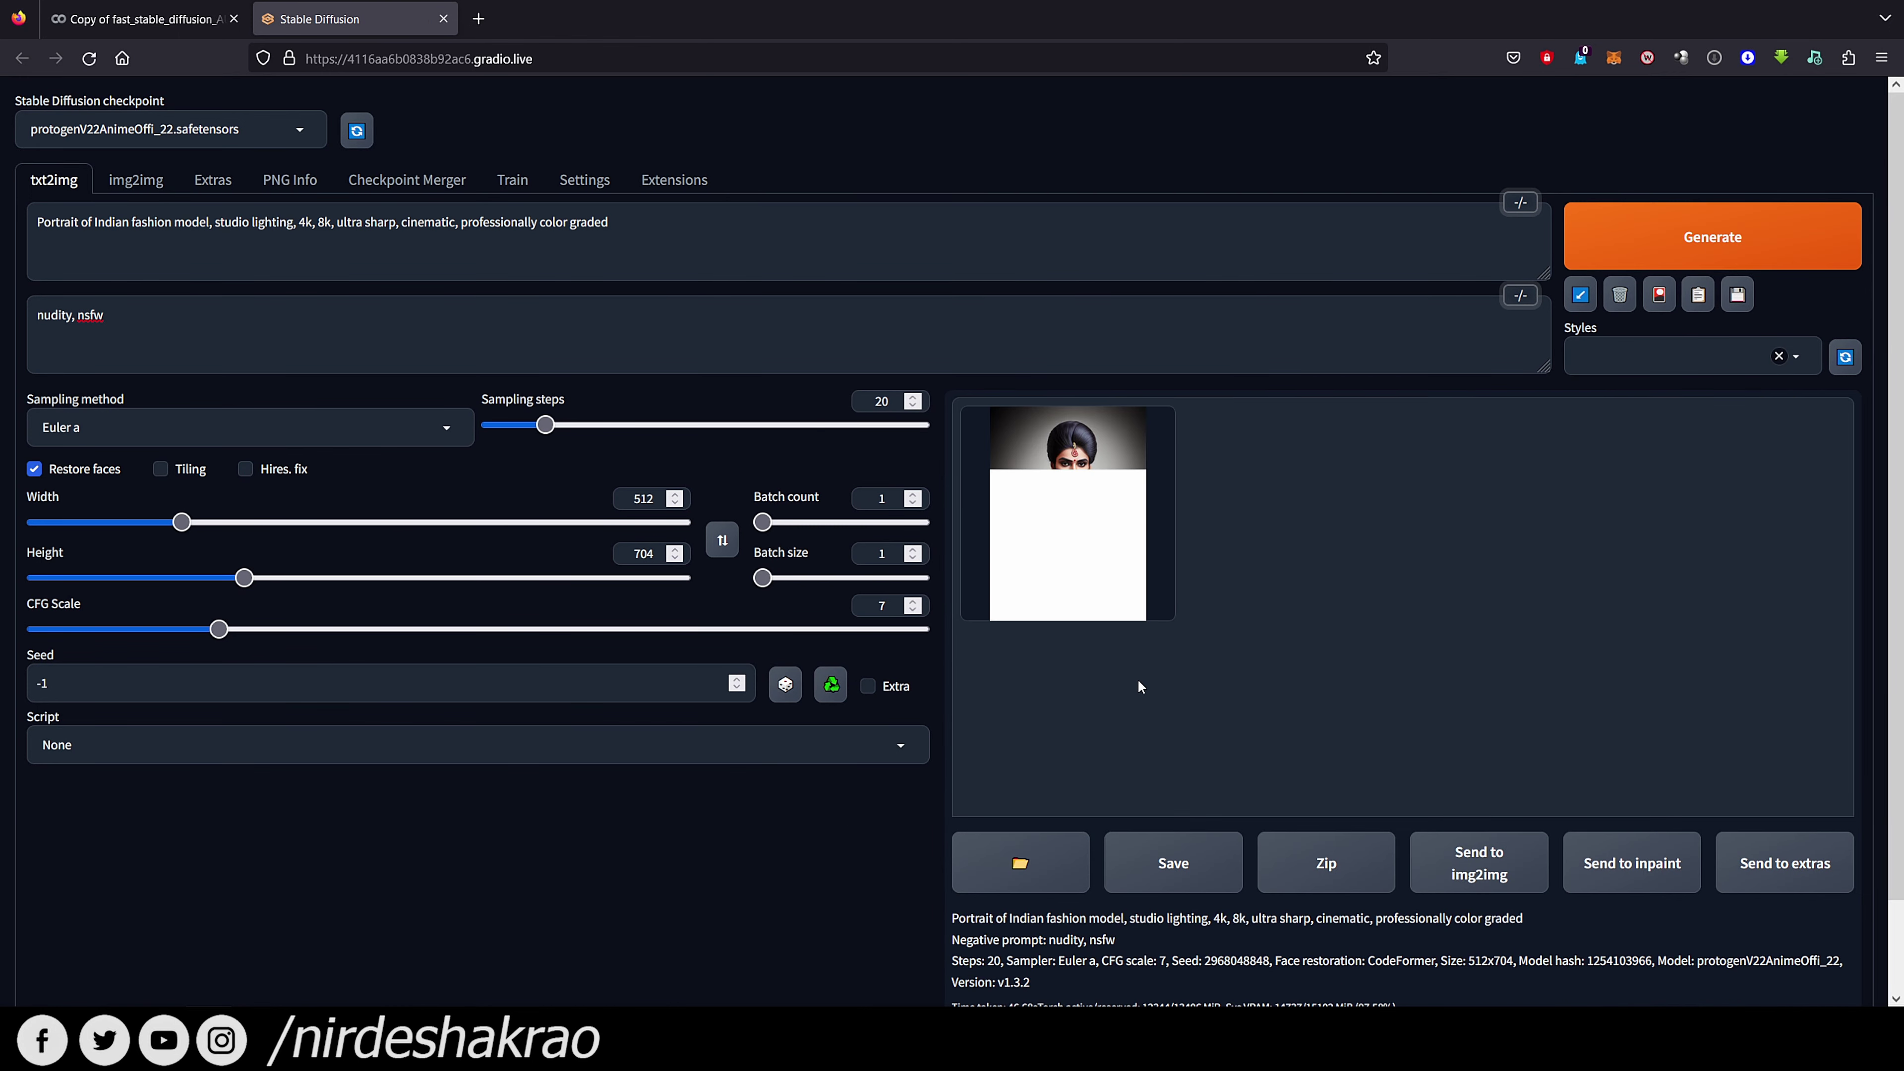
pyautogui.click(1427, 534)
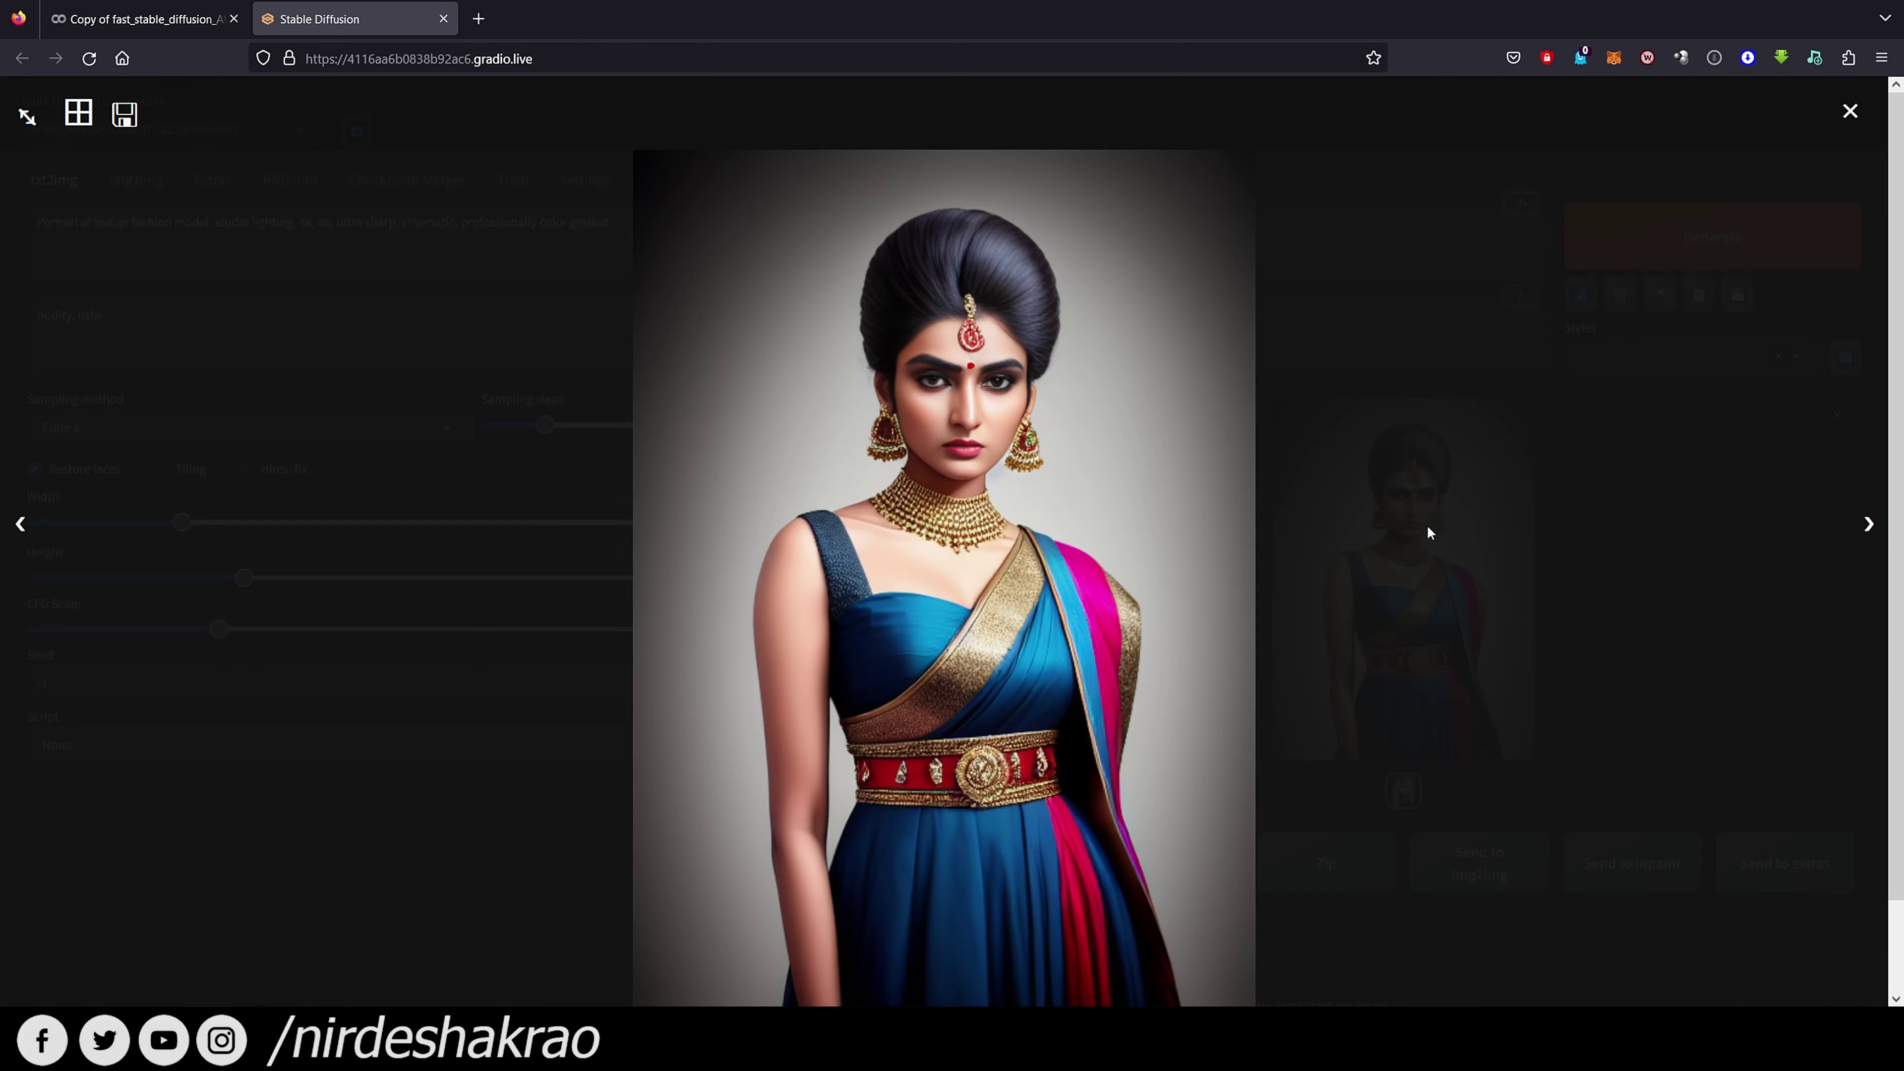
pyautogui.click(1675, 422)
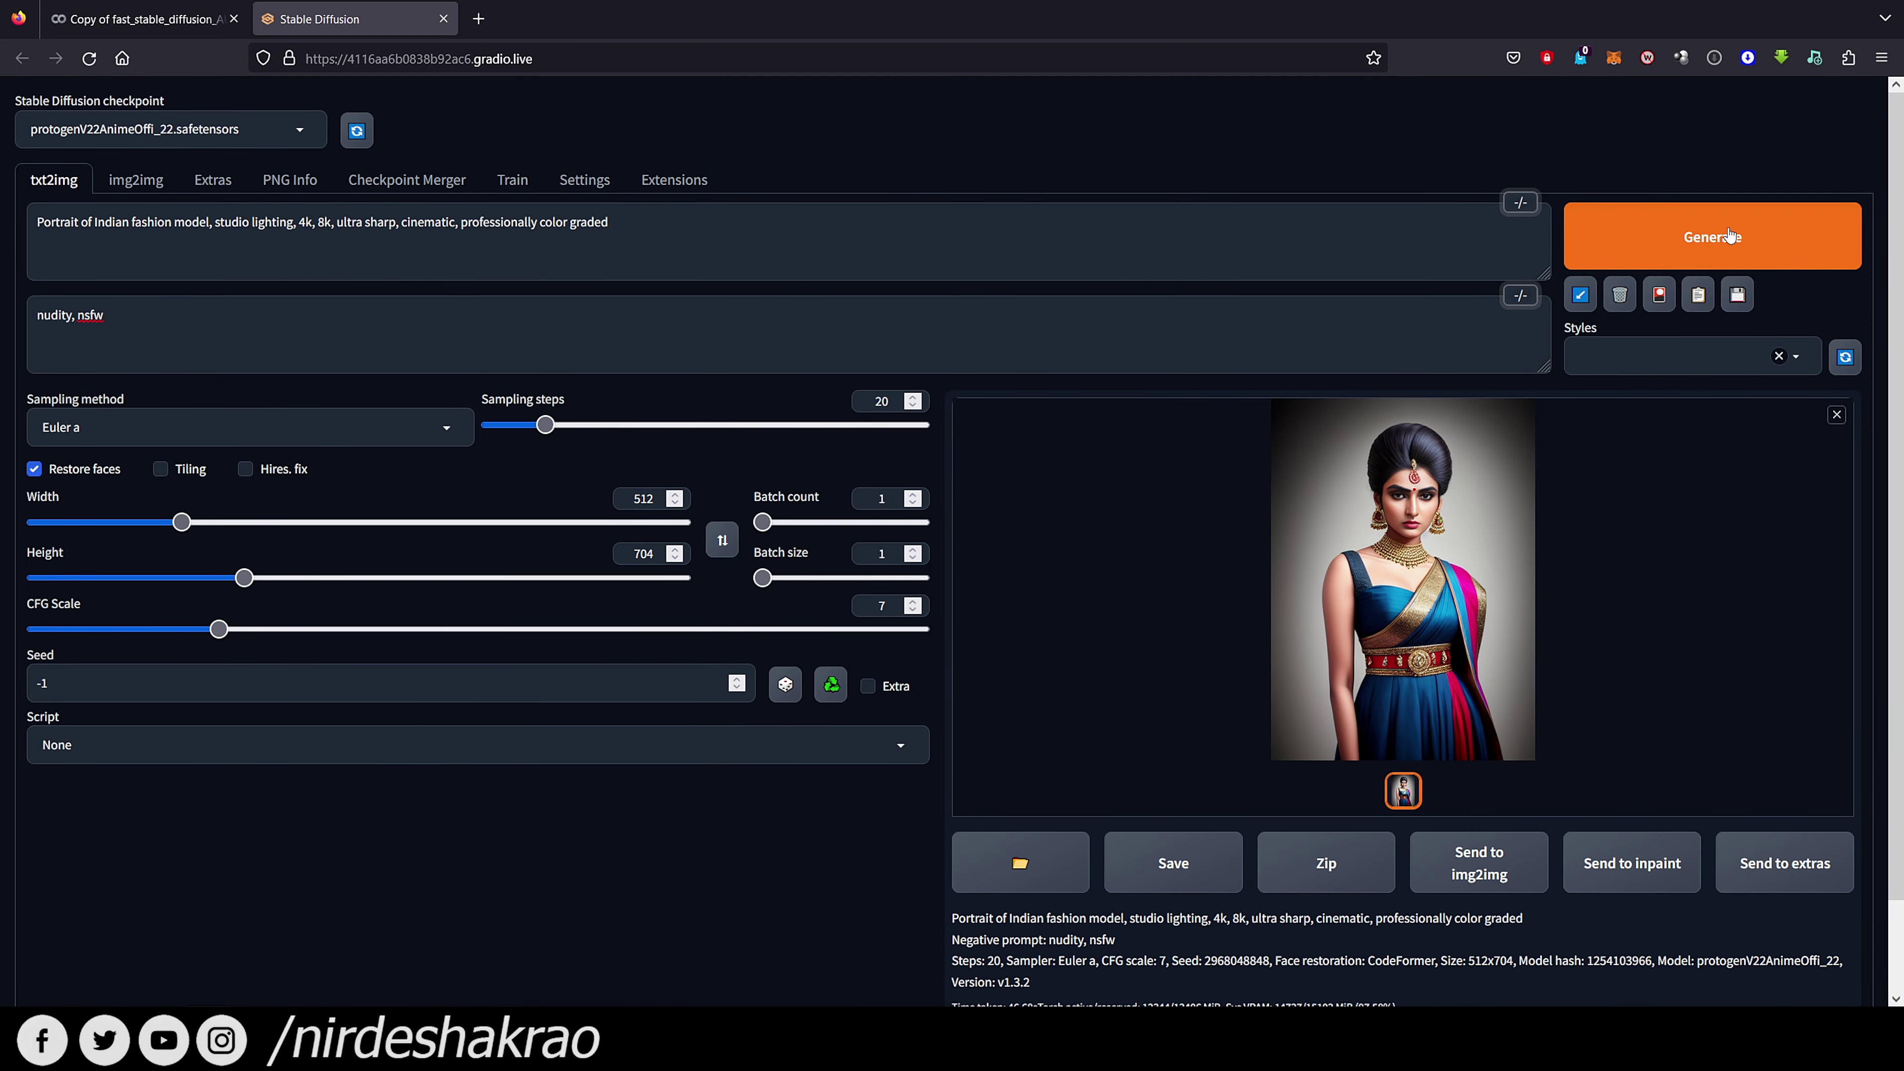
# Generate another portrait with the same prompt and settings, and view the resulting images enlarged
pyautogui.click(1739, 251)
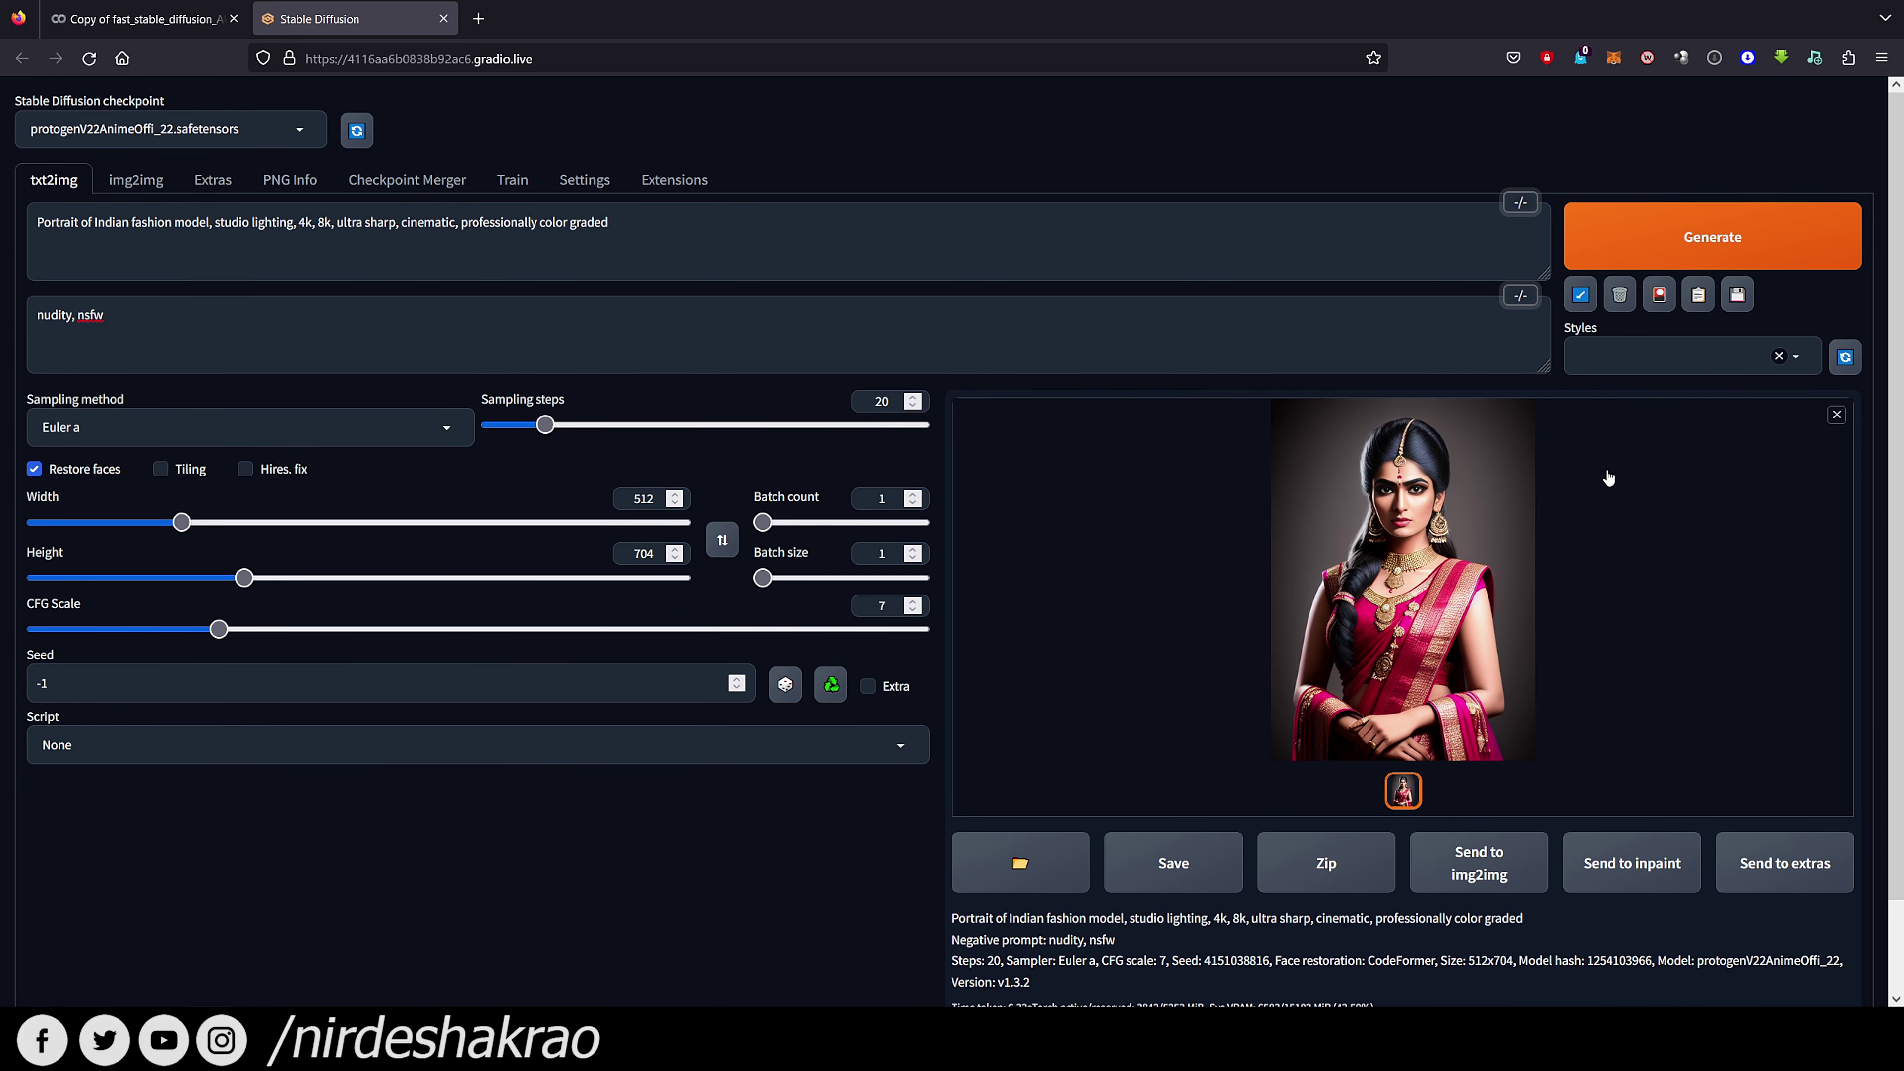
pyautogui.click(1357, 567)
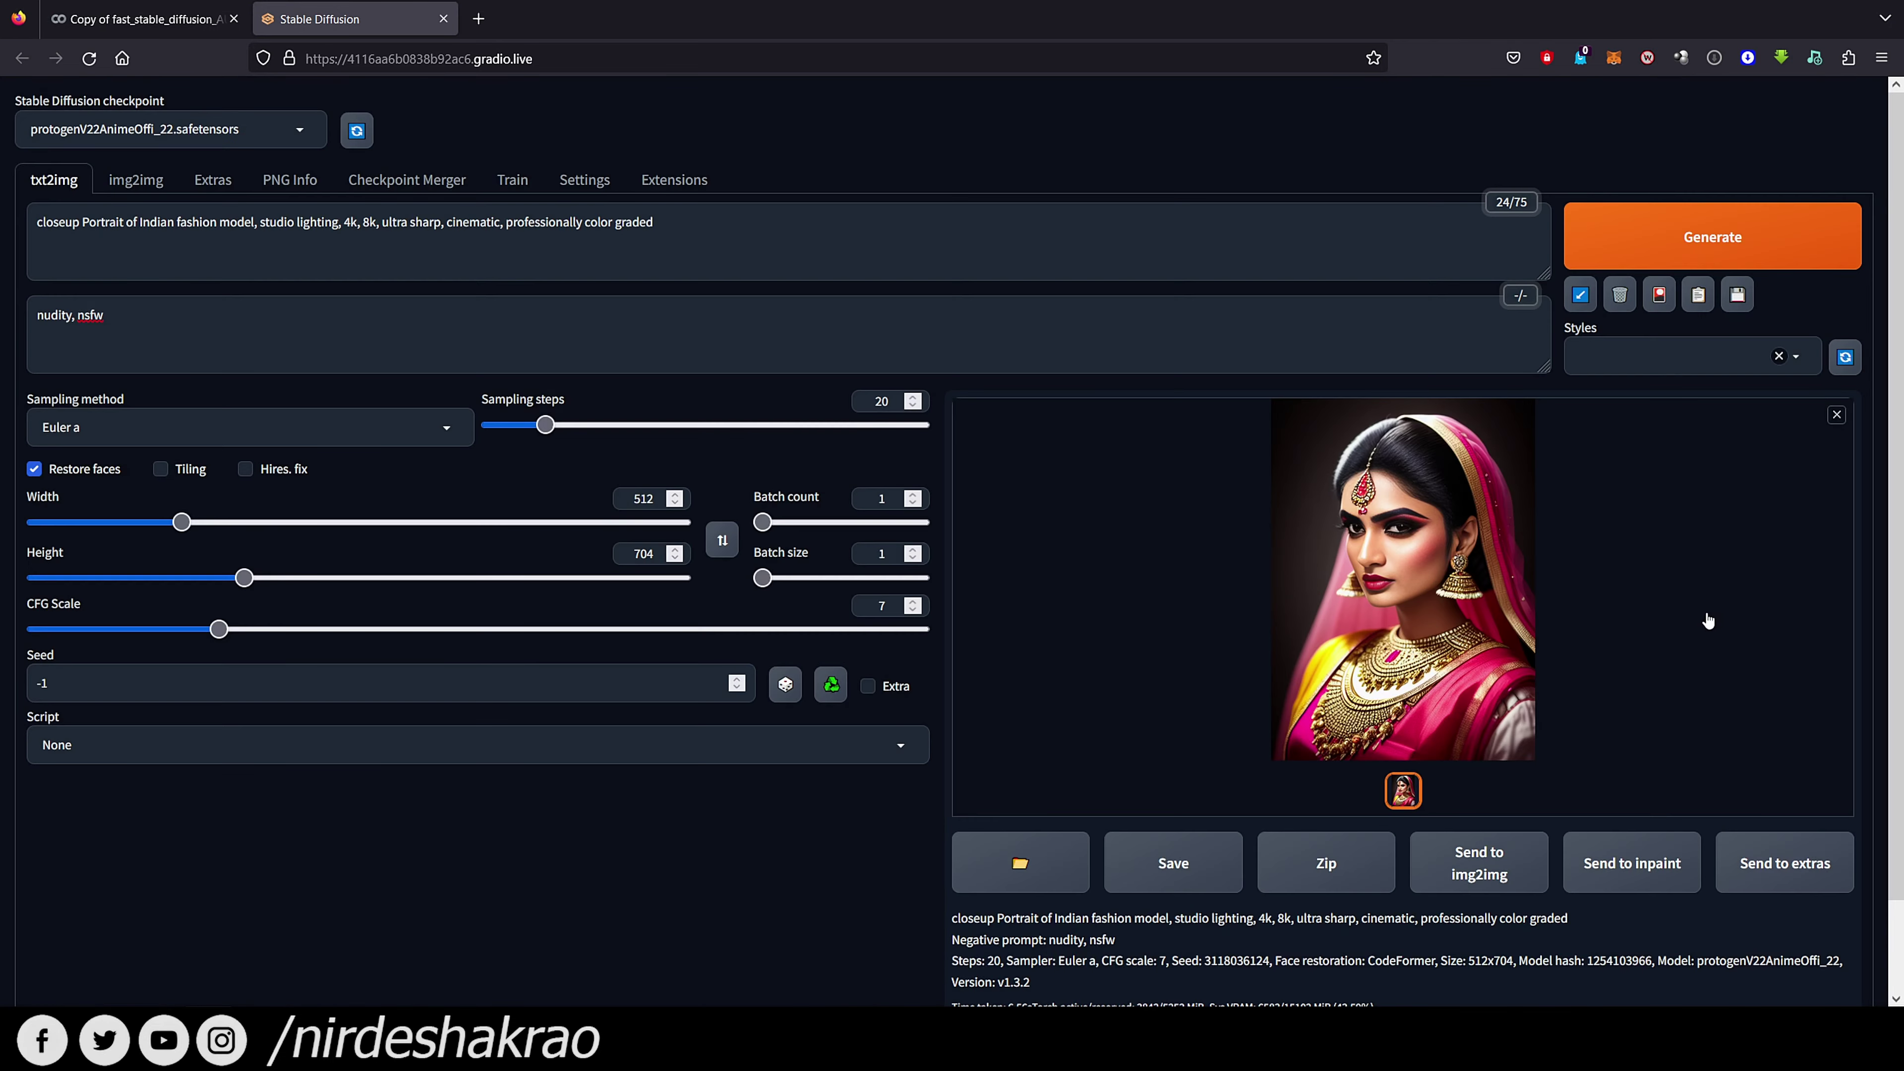
pyautogui.click(1486, 579)
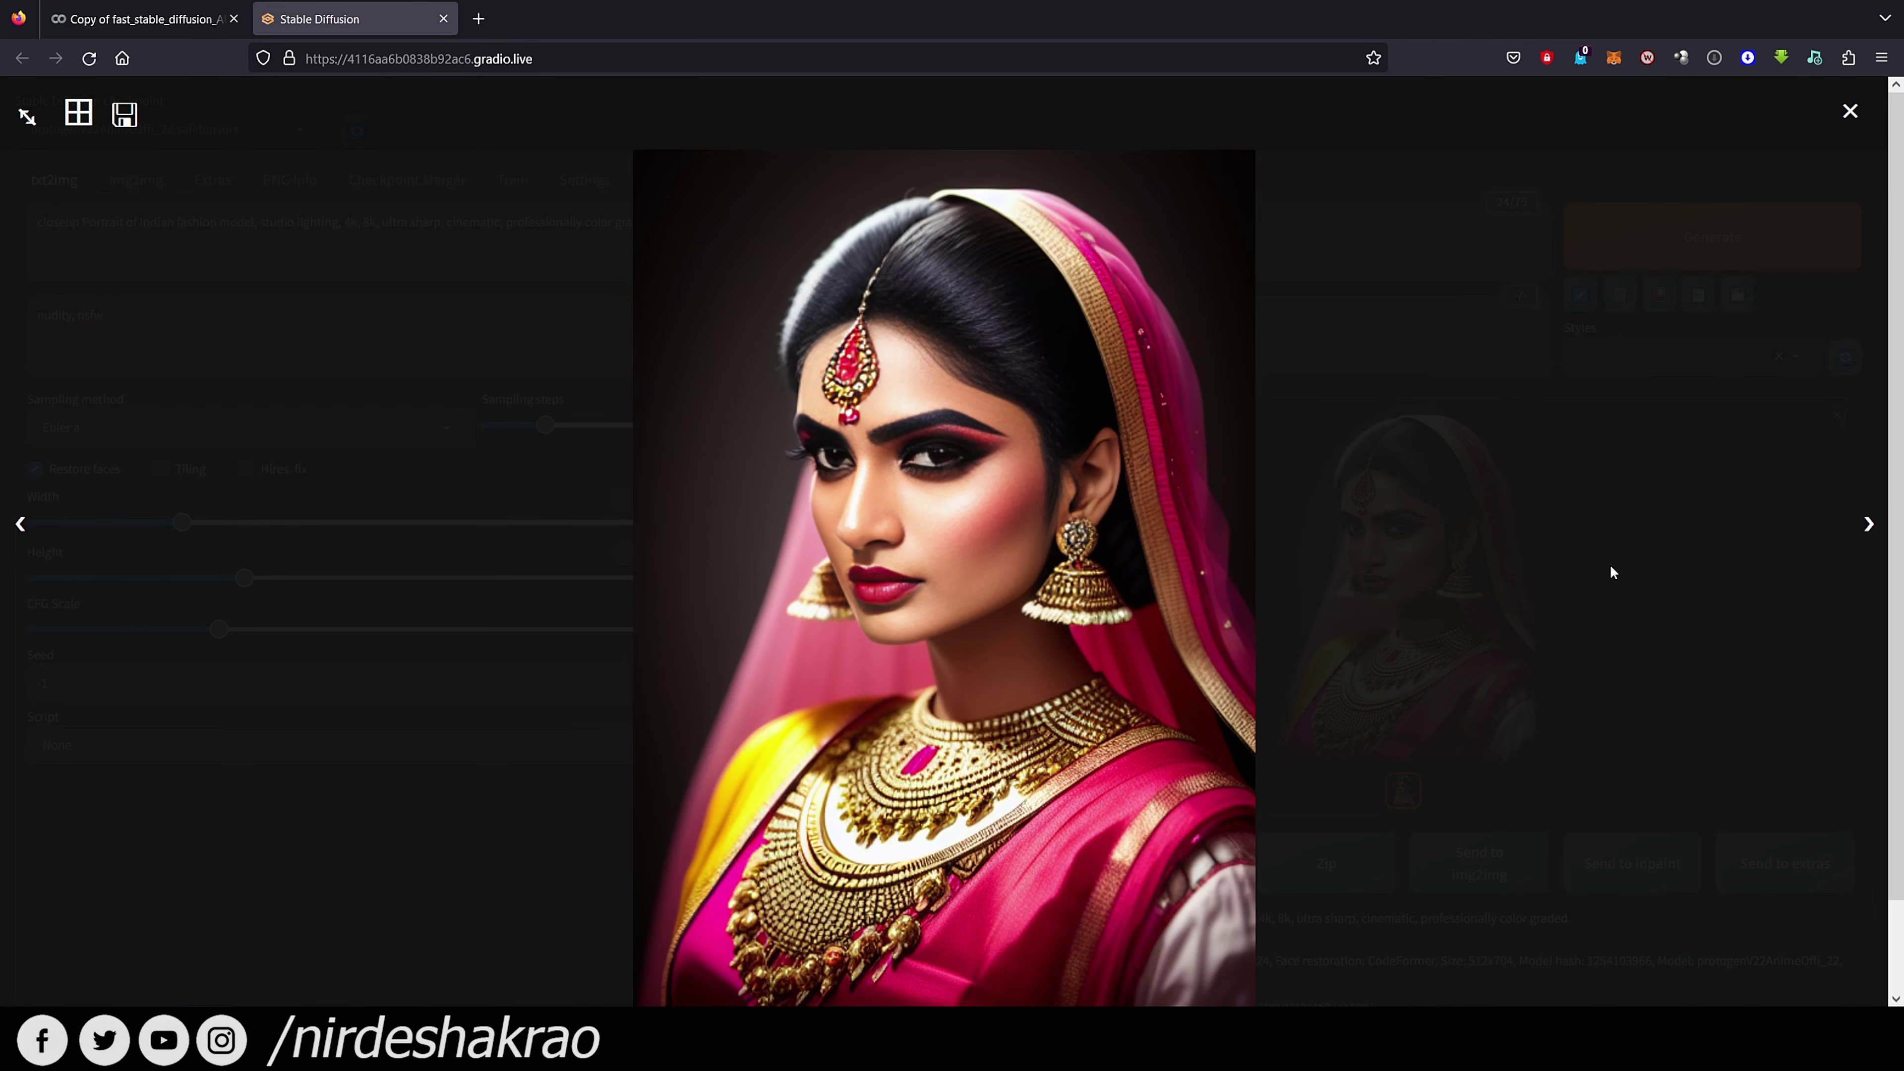
pyautogui.click(1676, 532)
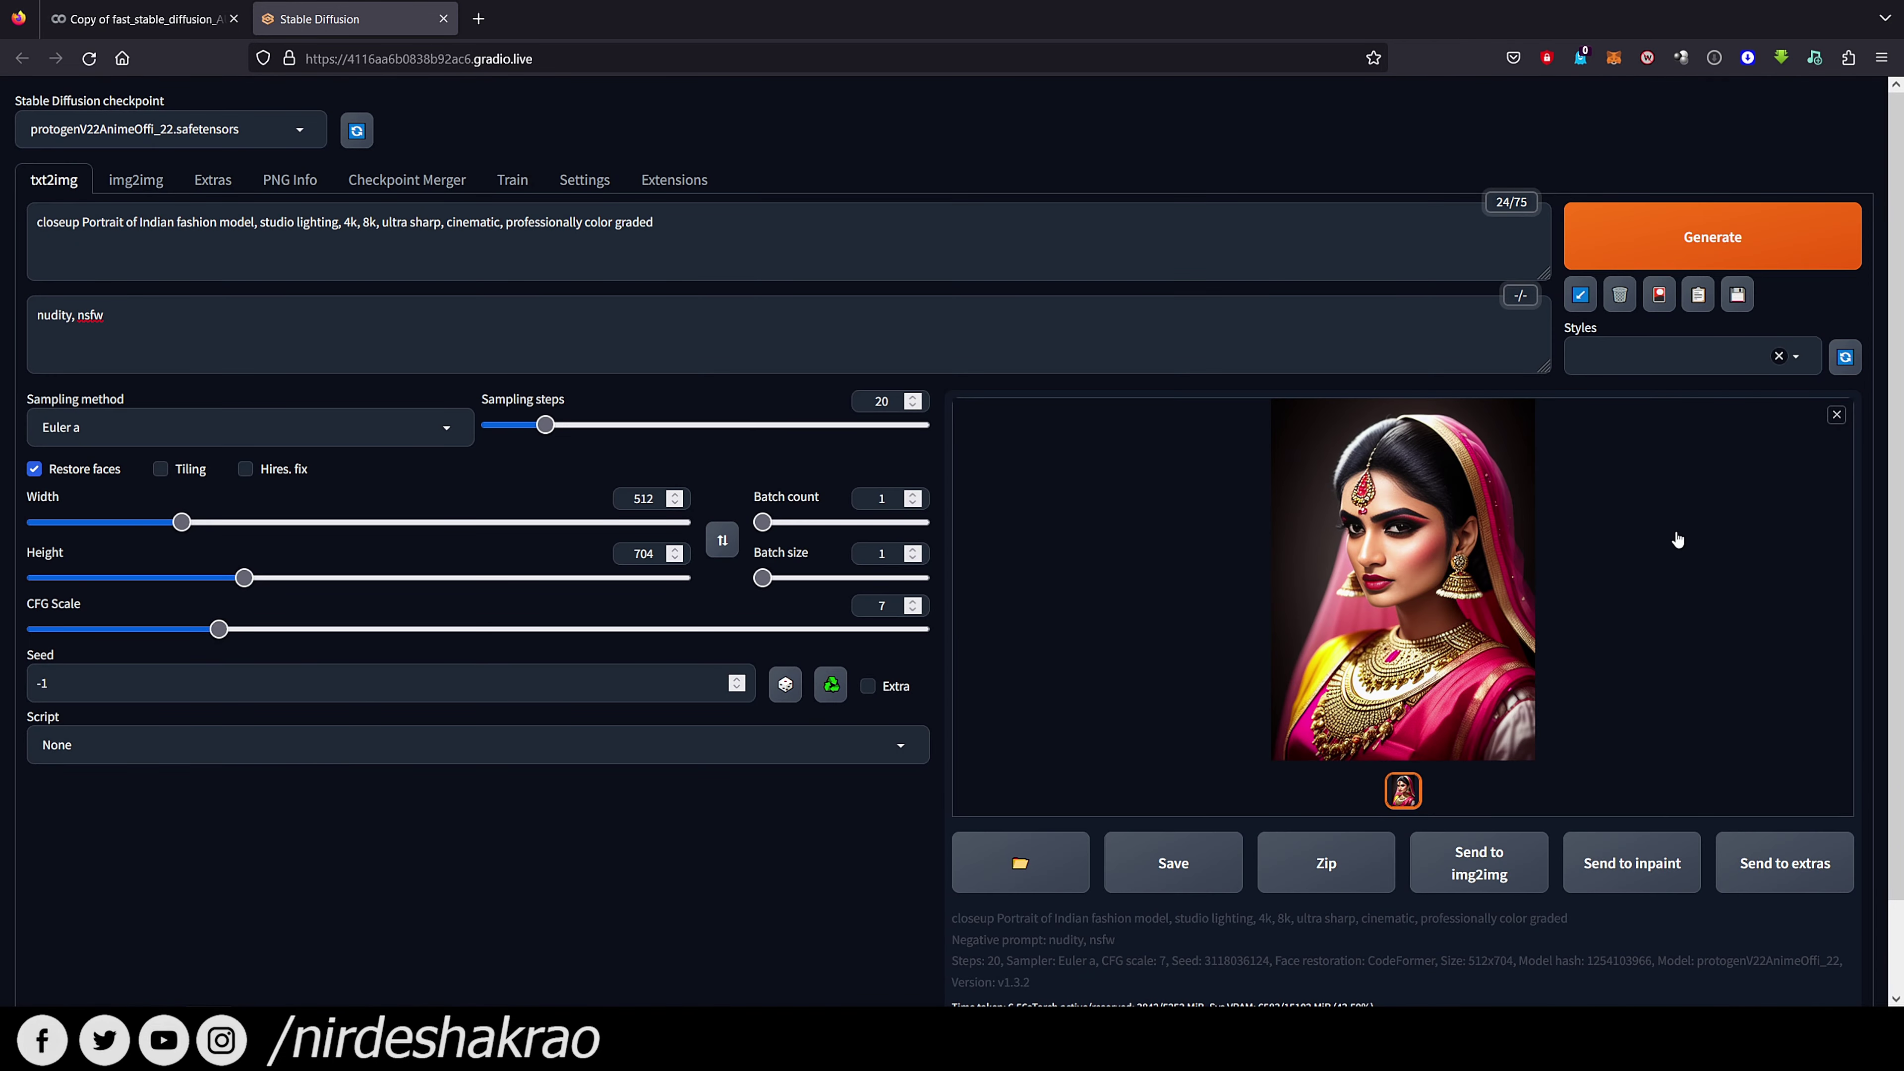